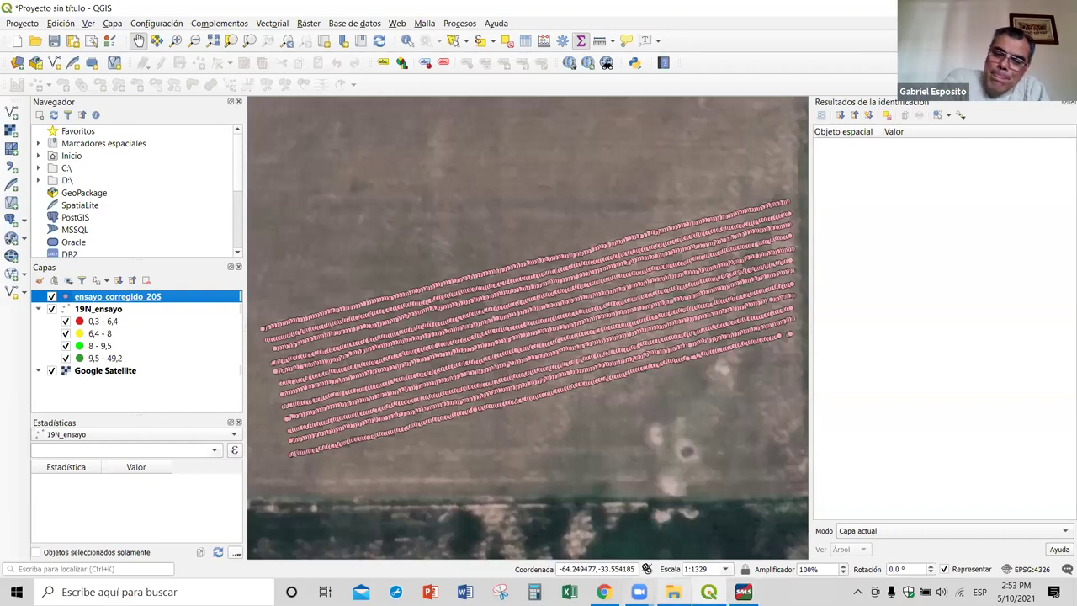
# Step: Switch to File Explorer and open the CerealesMaster > Ensayos > SOJA > 2020-2021 folder in Dropbox
pyautogui.click(673, 592)
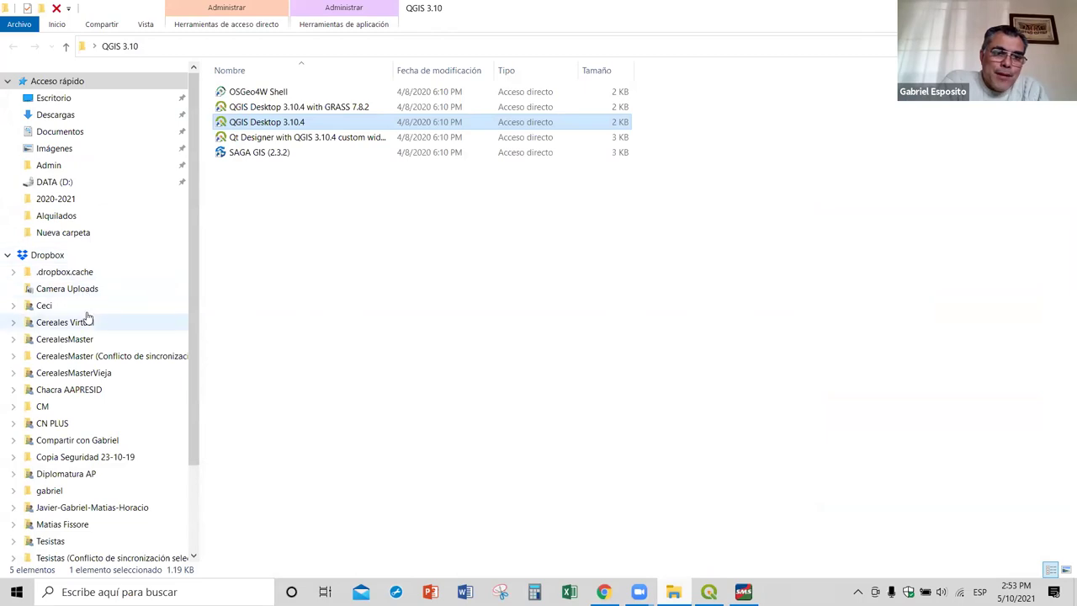
pyautogui.click(85, 339)
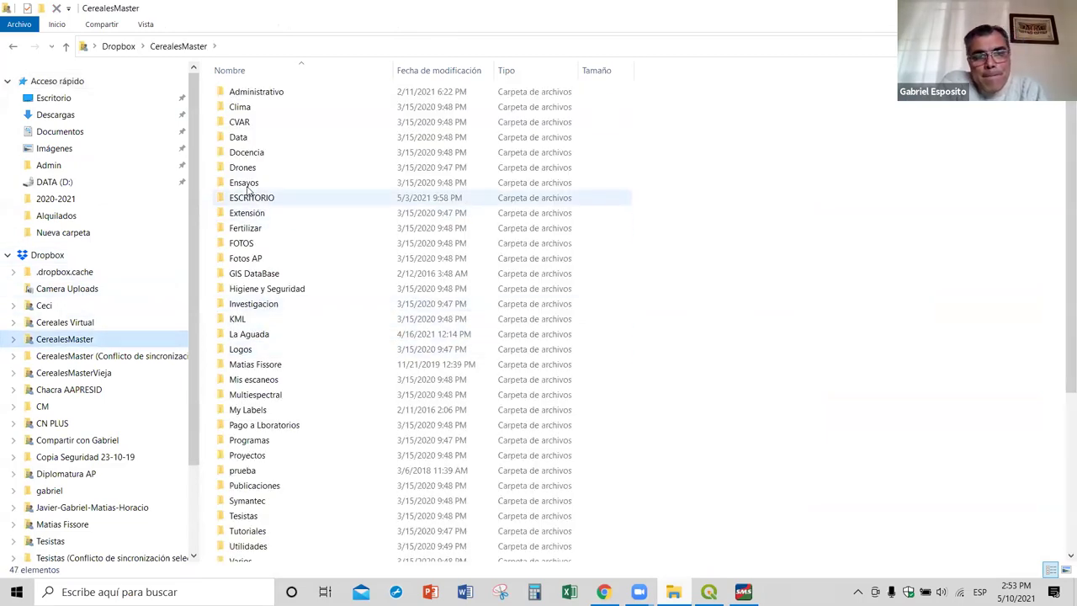
pyautogui.doubleClick(243, 179)
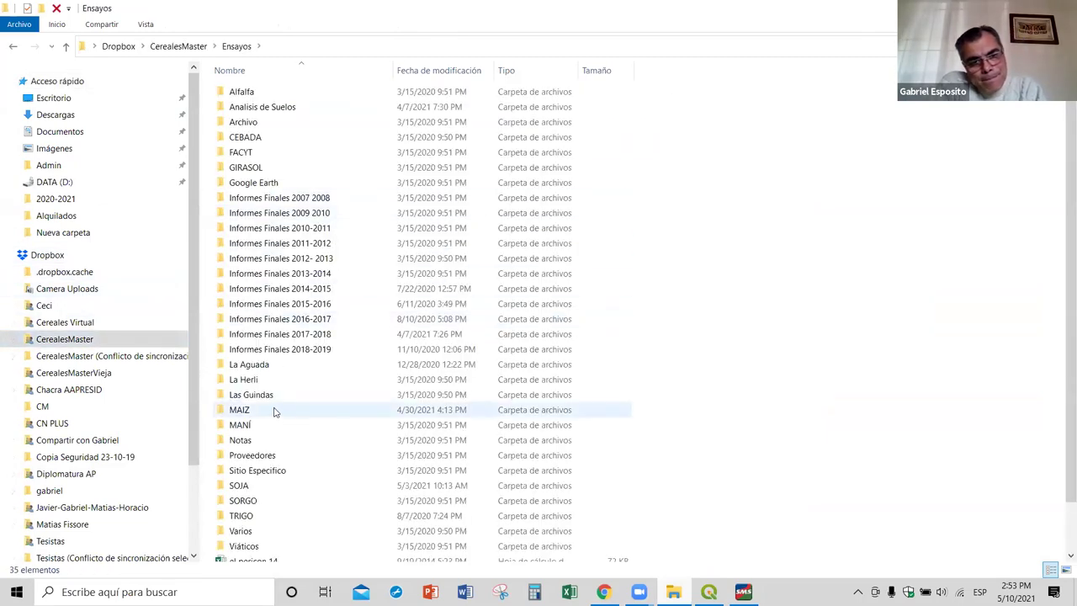
pyautogui.doubleClick(272, 486)
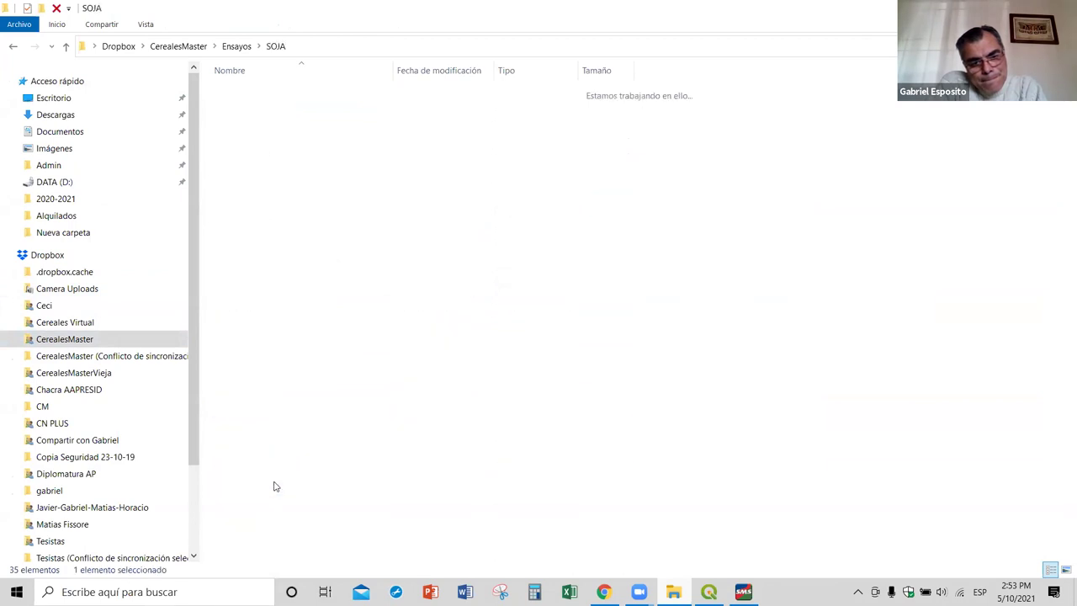
pyautogui.doubleClick(237, 304)
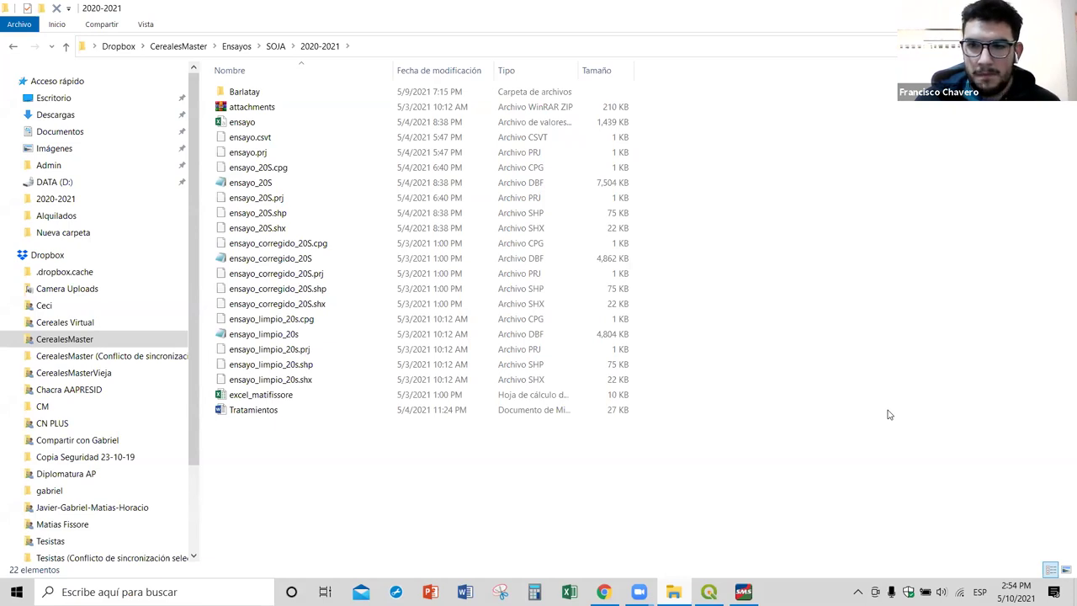
# Step: Select the five ensayo_corregido_20S shapefile component files and fit the file list's column widths to their contents
pyautogui.click(337, 251)
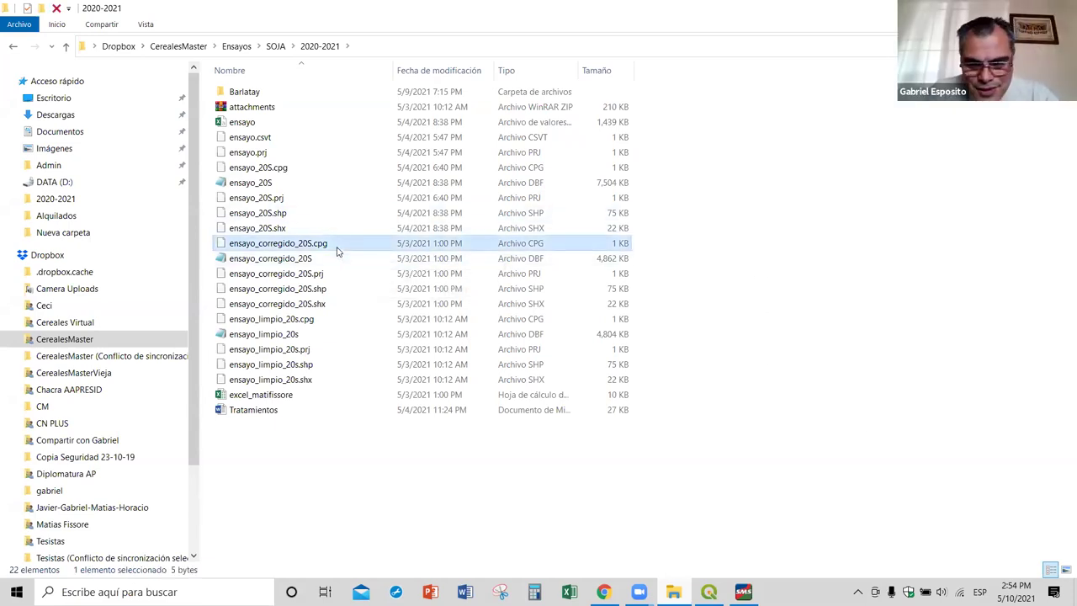
pyautogui.hotkey('shift', 'Down')
pyautogui.hotkey('shift', 'Down')
pyautogui.hotkey('shift', 'Down')
pyautogui.hotkey('shift', 'Down')
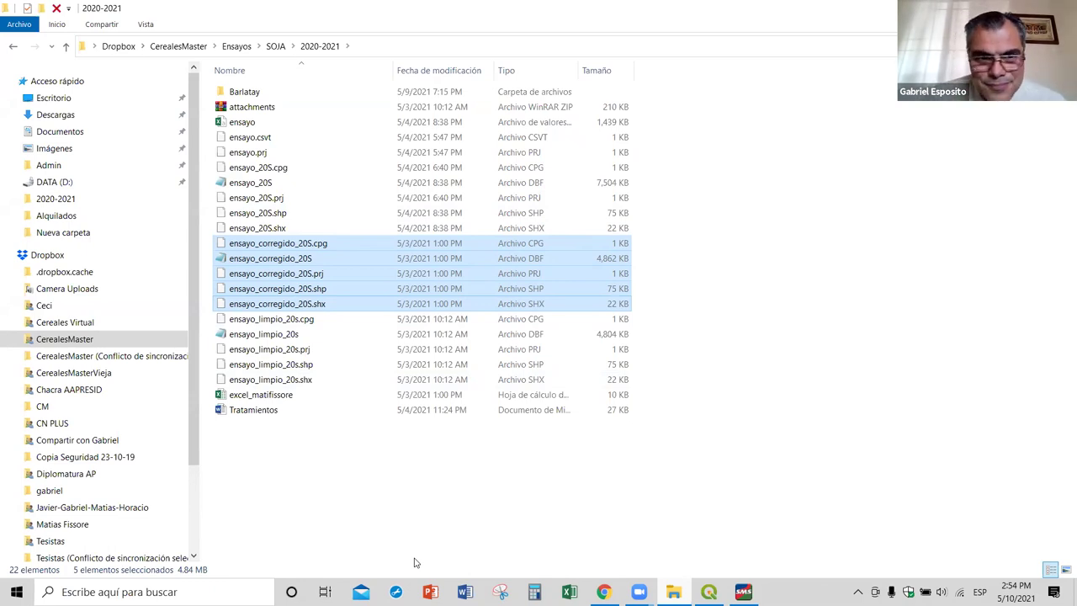
pyautogui.hotkey('ctrl', '+')
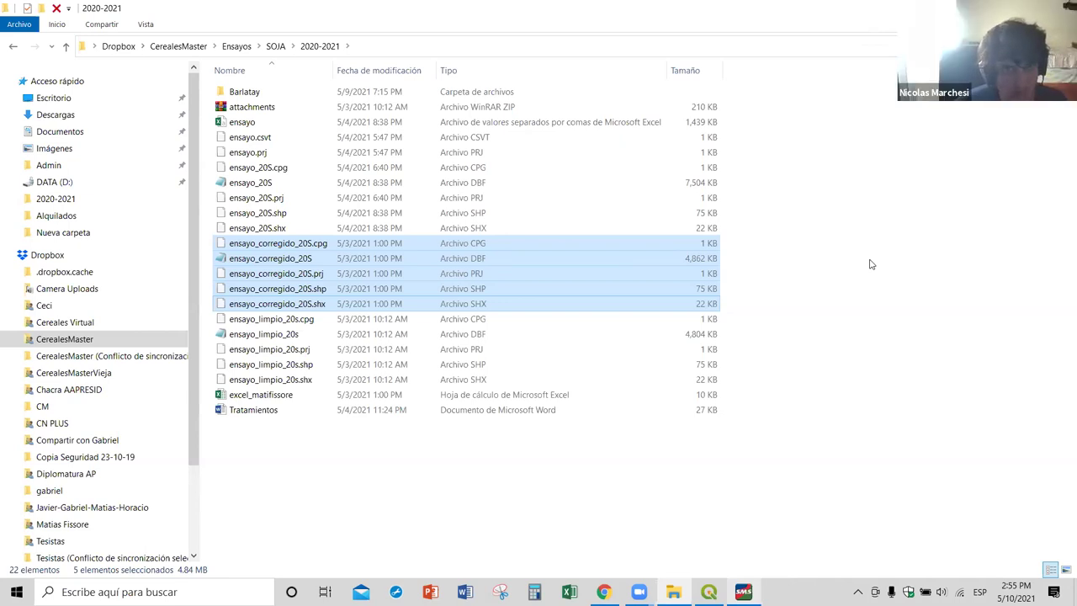
pyautogui.click(329, 426)
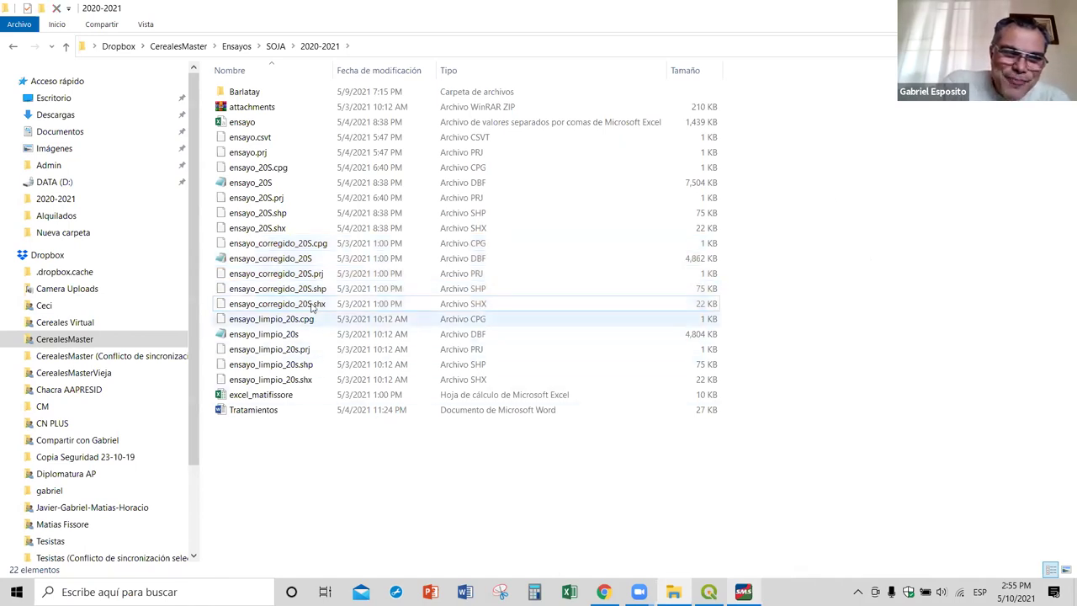
pyautogui.click(302, 277)
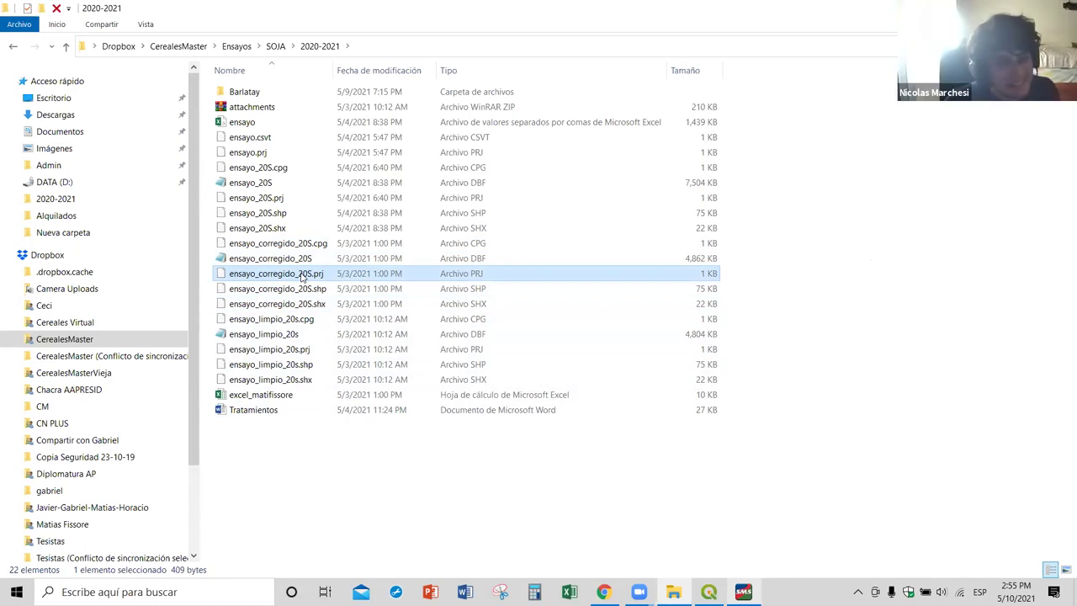
pyautogui.rightClick(302, 276)
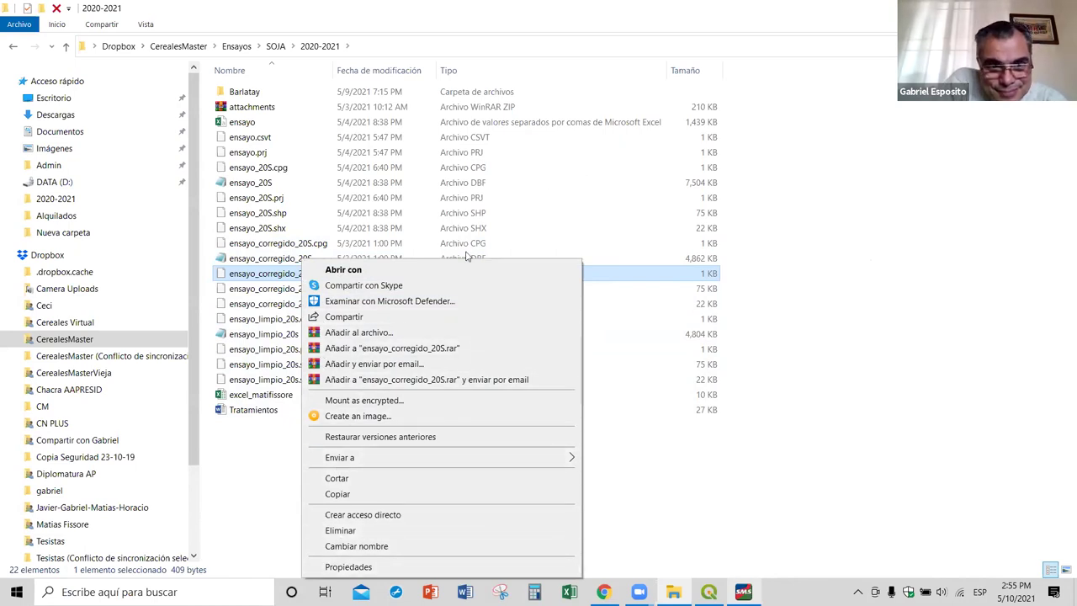
pyautogui.click(404, 270)
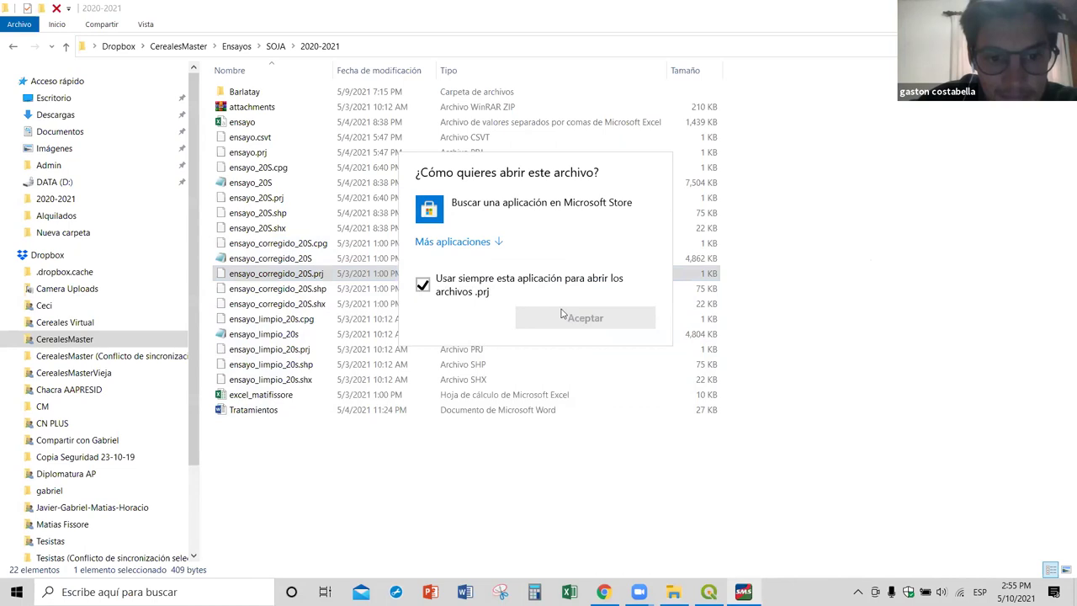
pyautogui.click(311, 277)
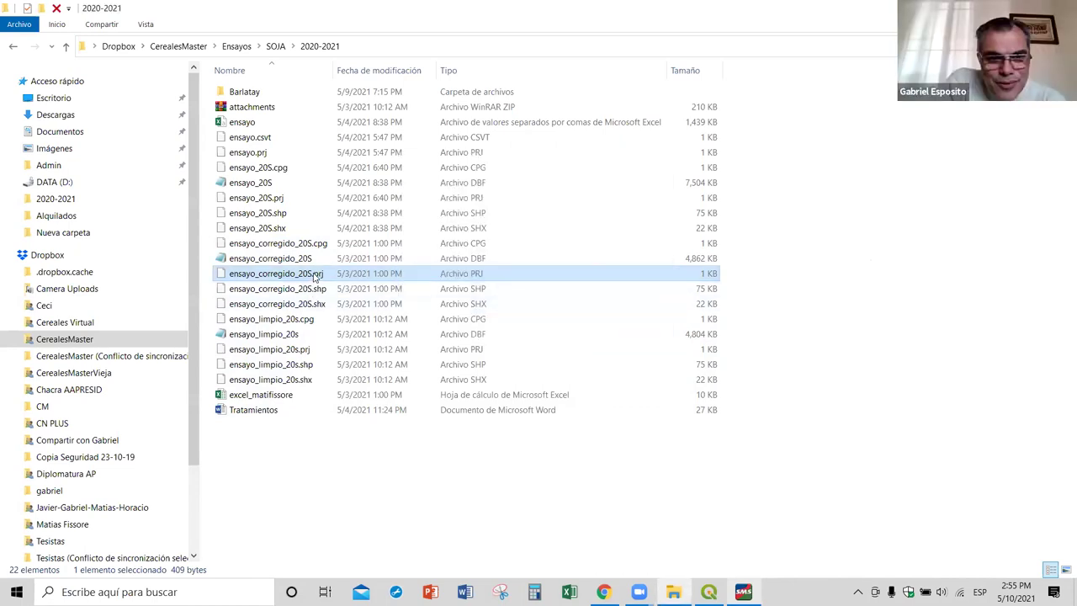
# Step: Open ensayo_corregido_20S.prj with Bloc de notas as the default .prj application, highlight its UTM zone definition, and close the file
pyautogui.doubleClick(313, 277)
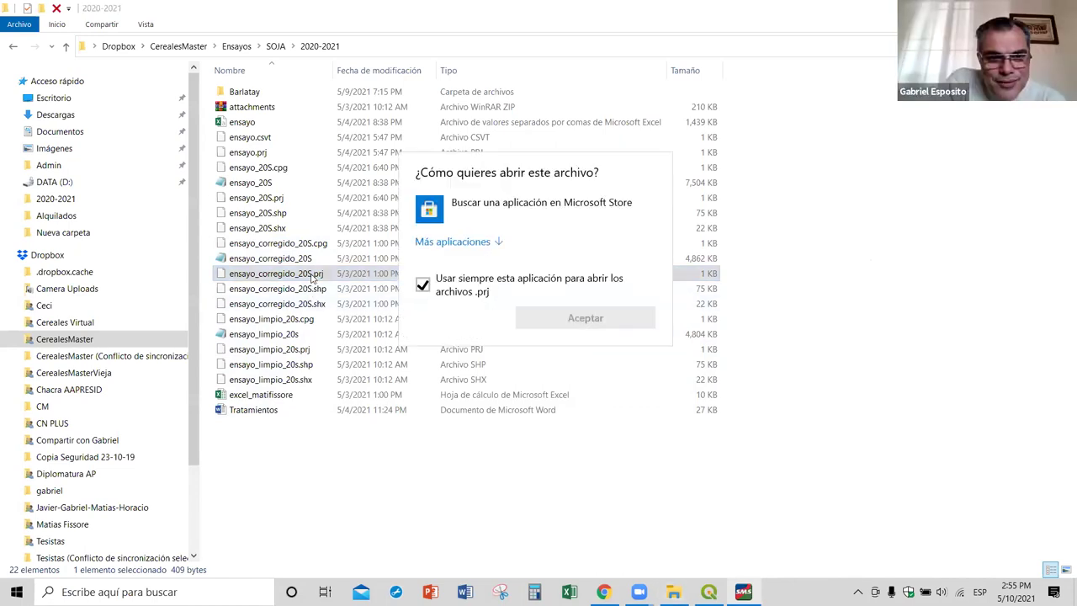
pyautogui.click(471, 242)
pyautogui.click(472, 316)
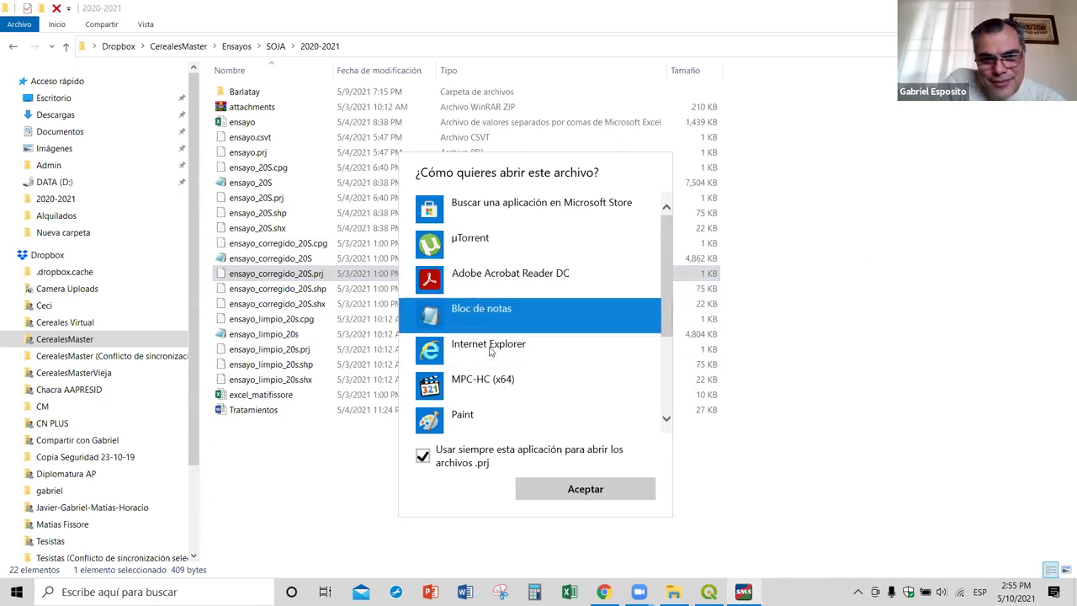
pyautogui.click(555, 487)
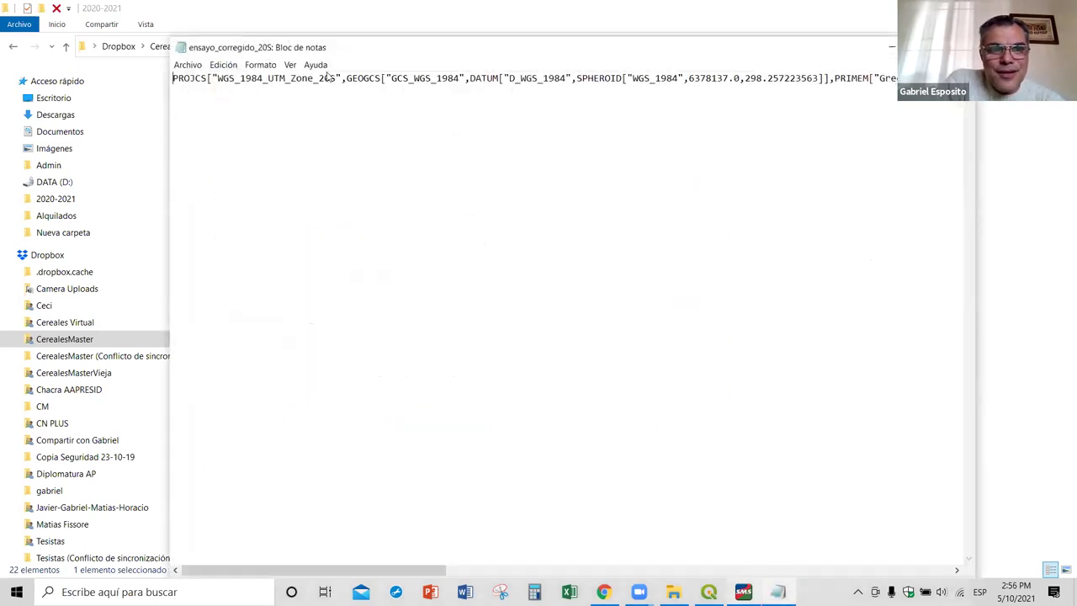
pyautogui.moveTo(44, 127); pyautogui.dragTo(212, 128)
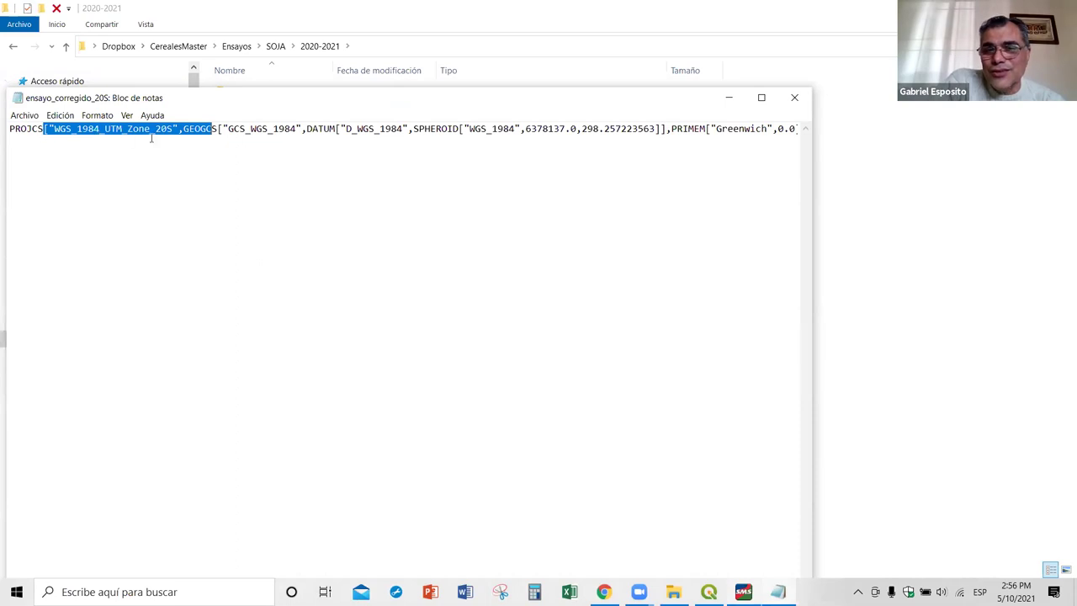
pyautogui.click(795, 99)
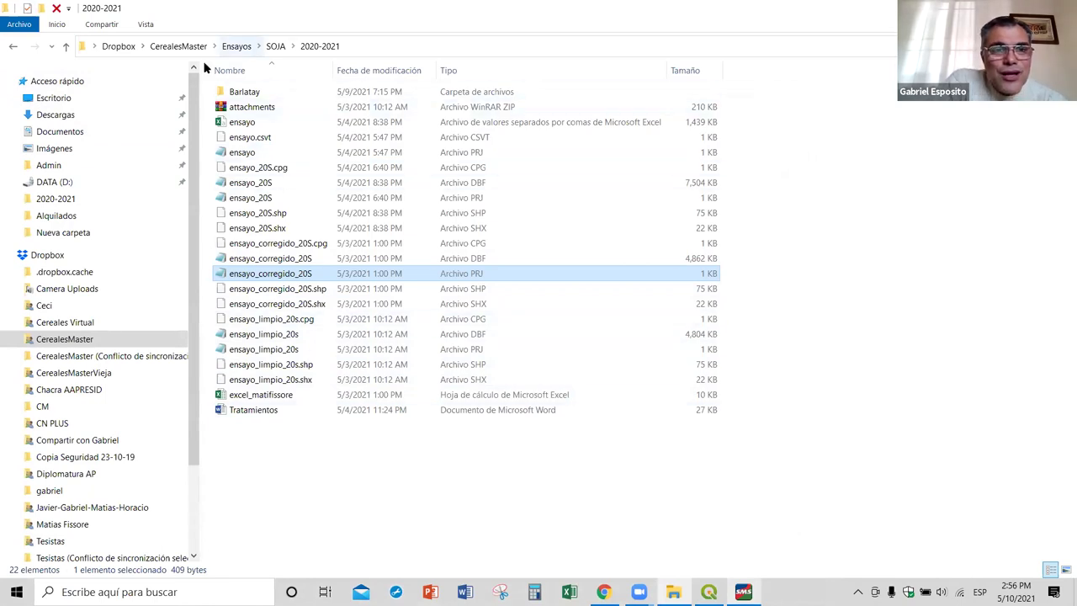
# Step: Browse to the Ensayos > MAIZ > 2020-21 > PxD folder to view its files, and return to 2020-21
pyautogui.click(276, 46)
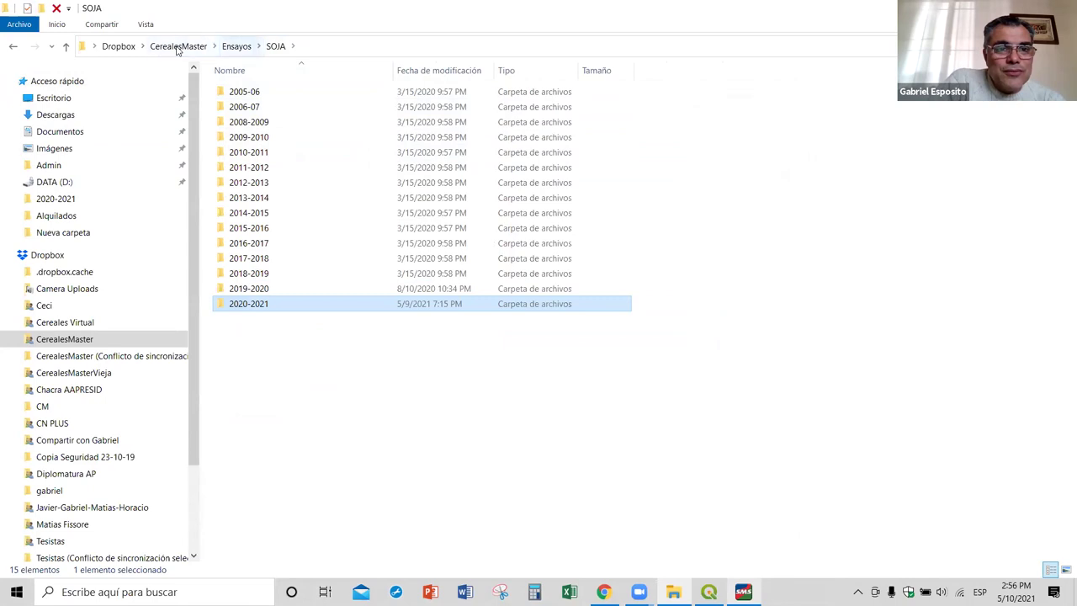
pyautogui.click(236, 46)
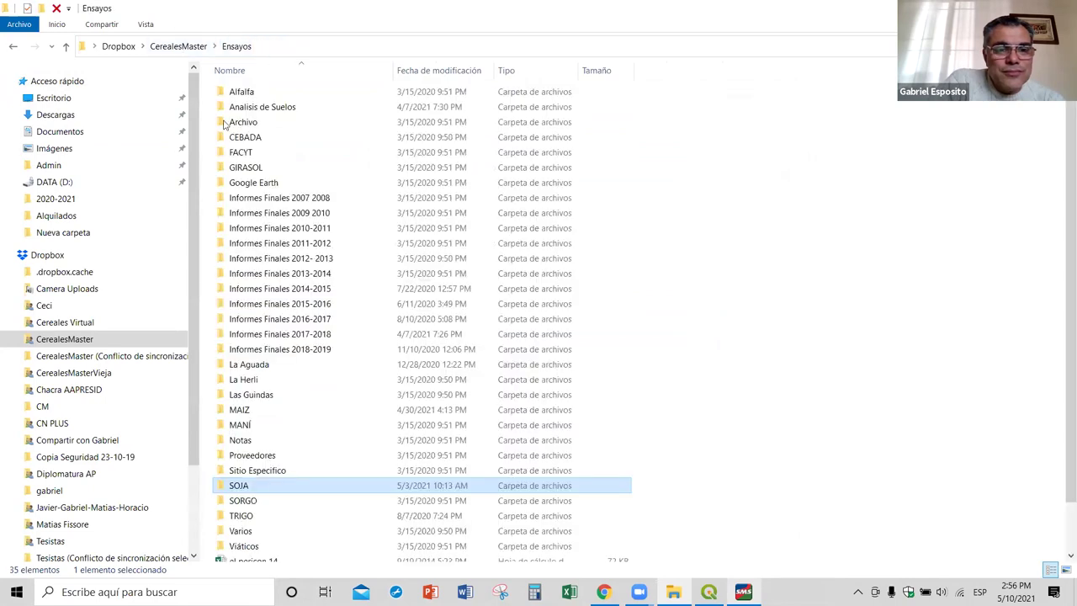
pyautogui.doubleClick(235, 412)
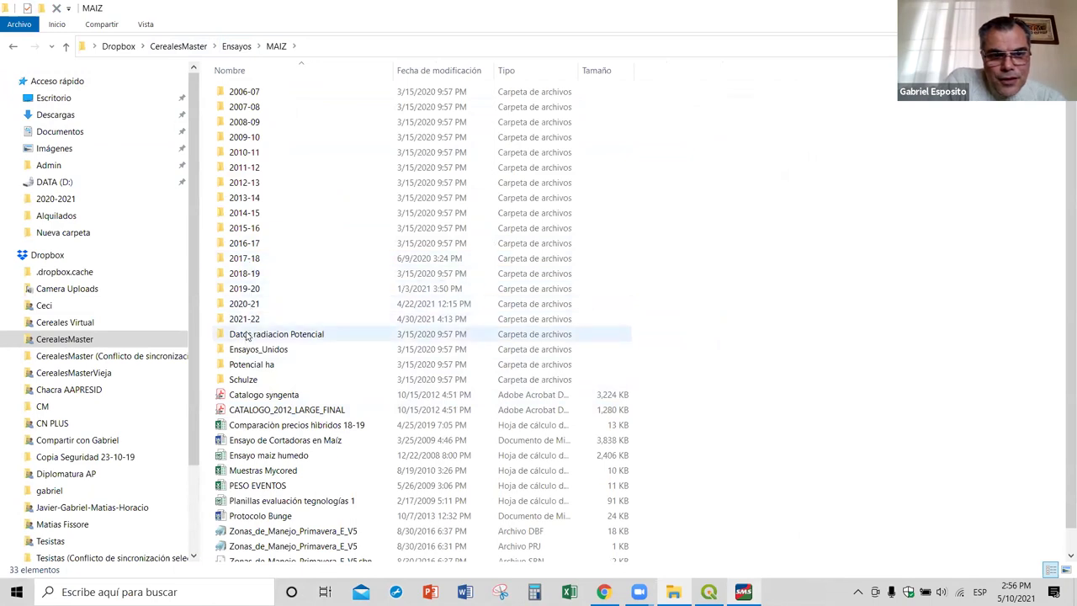
pyautogui.doubleClick(244, 319)
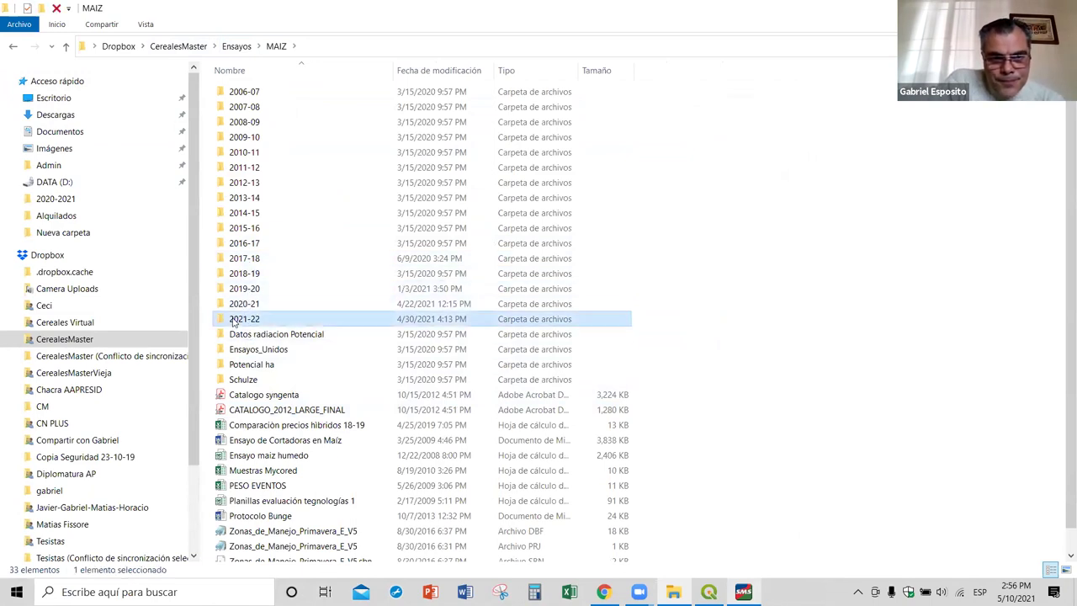
pyautogui.click(276, 46)
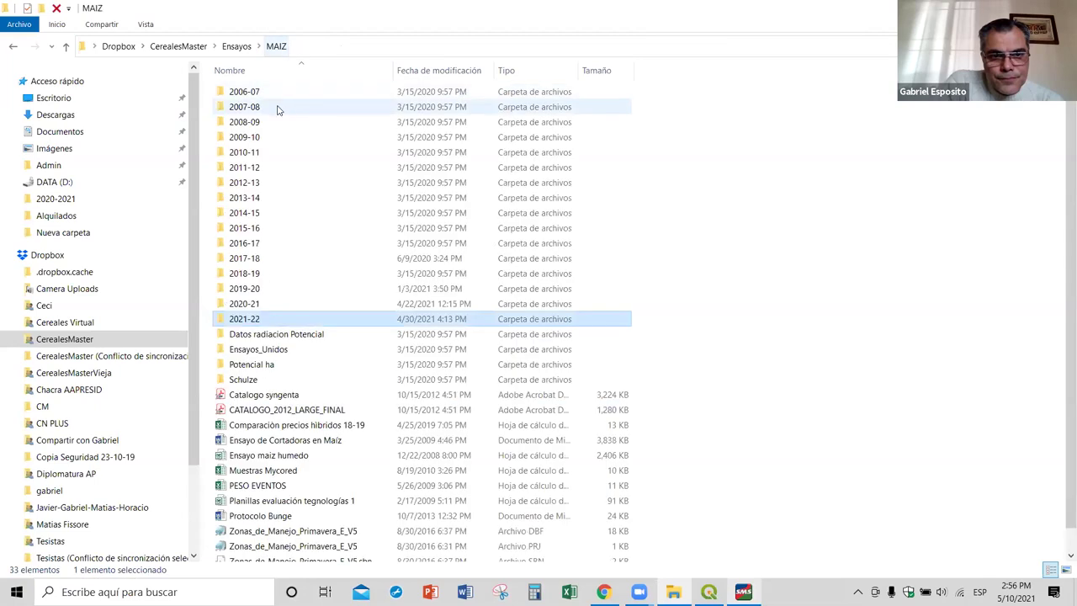
pyautogui.click(234, 308)
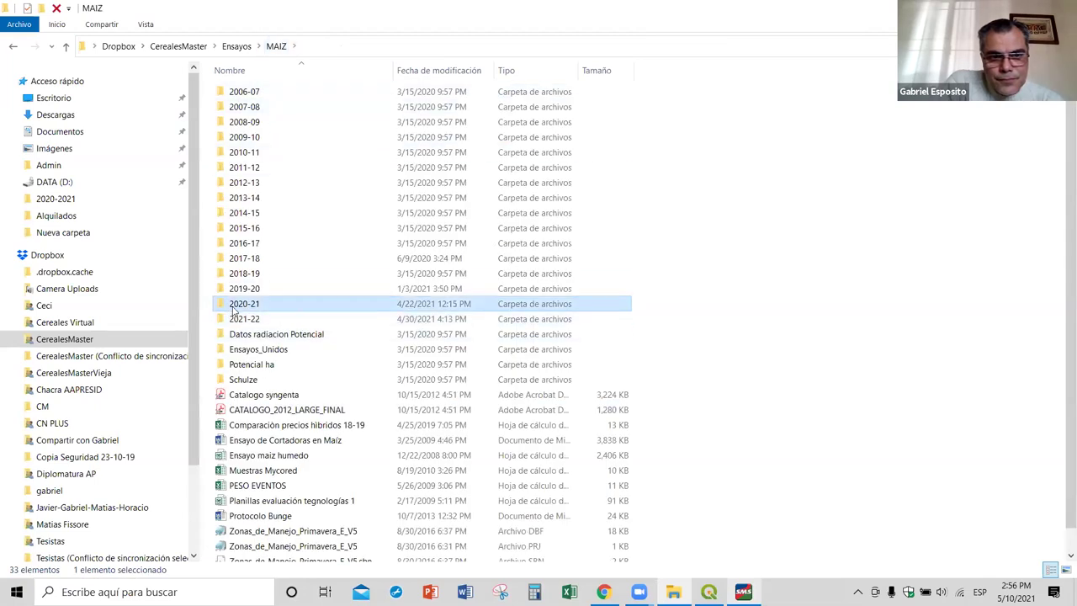
pyautogui.doubleClick(234, 310)
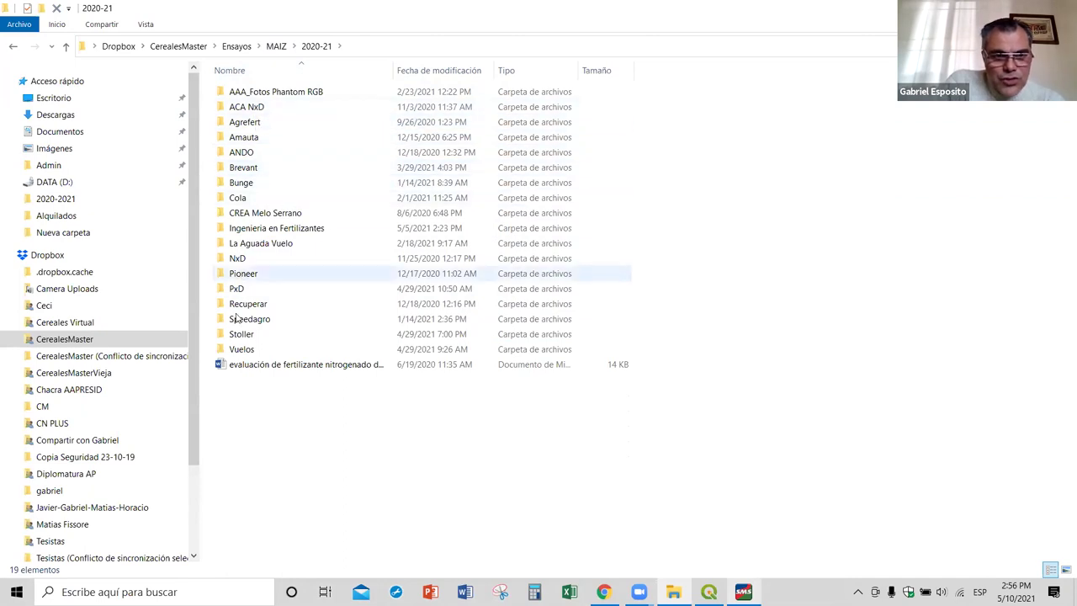
pyautogui.click(252, 288)
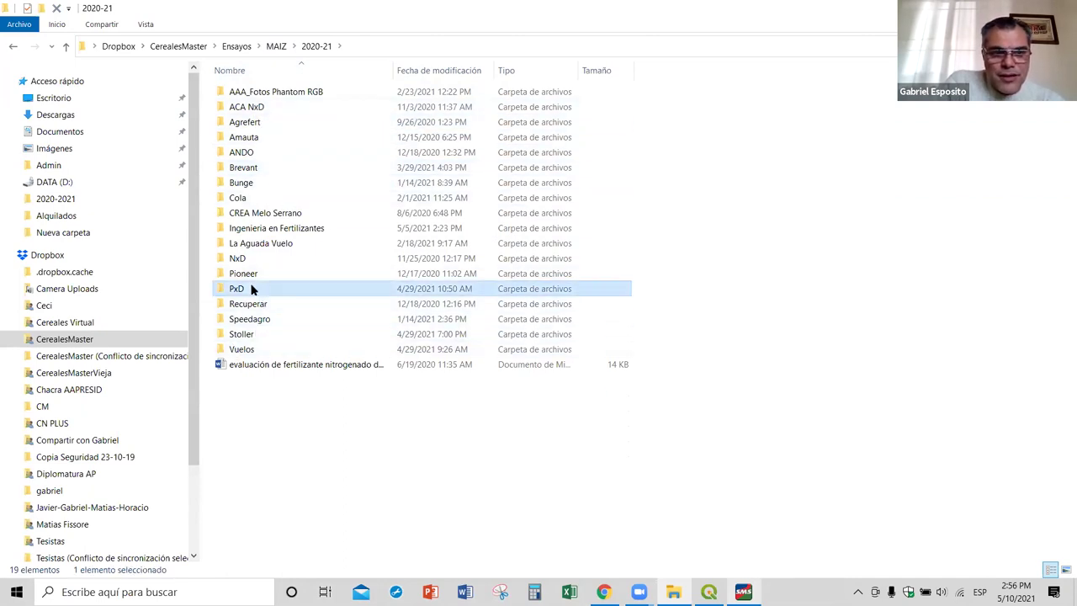
pyautogui.doubleClick(251, 289)
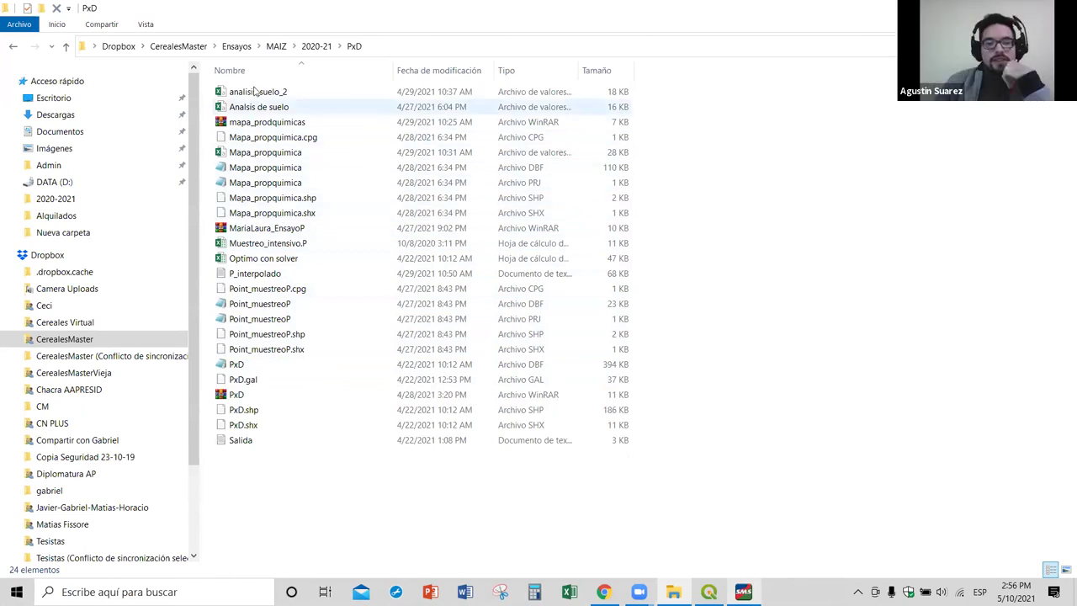
pyautogui.click(316, 46)
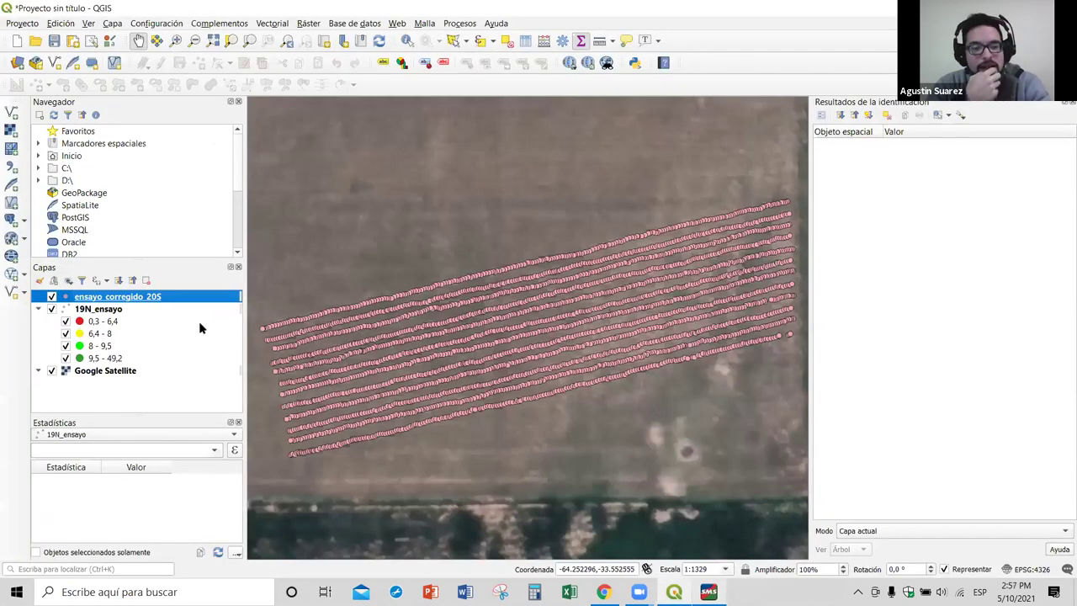
pyautogui.rightClick(98, 312)
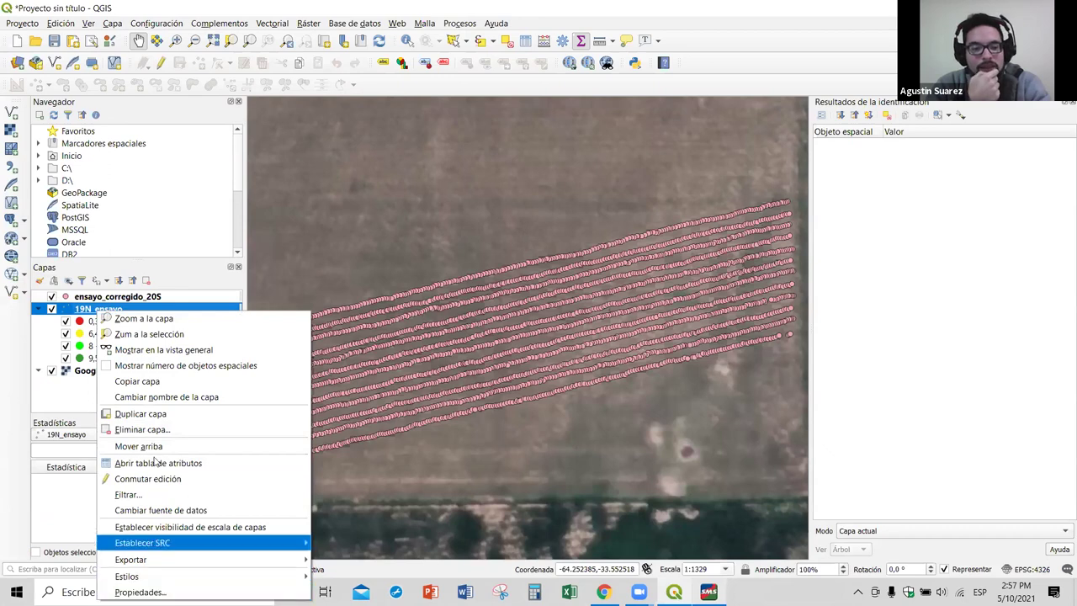
pyautogui.moveTo(166, 563)
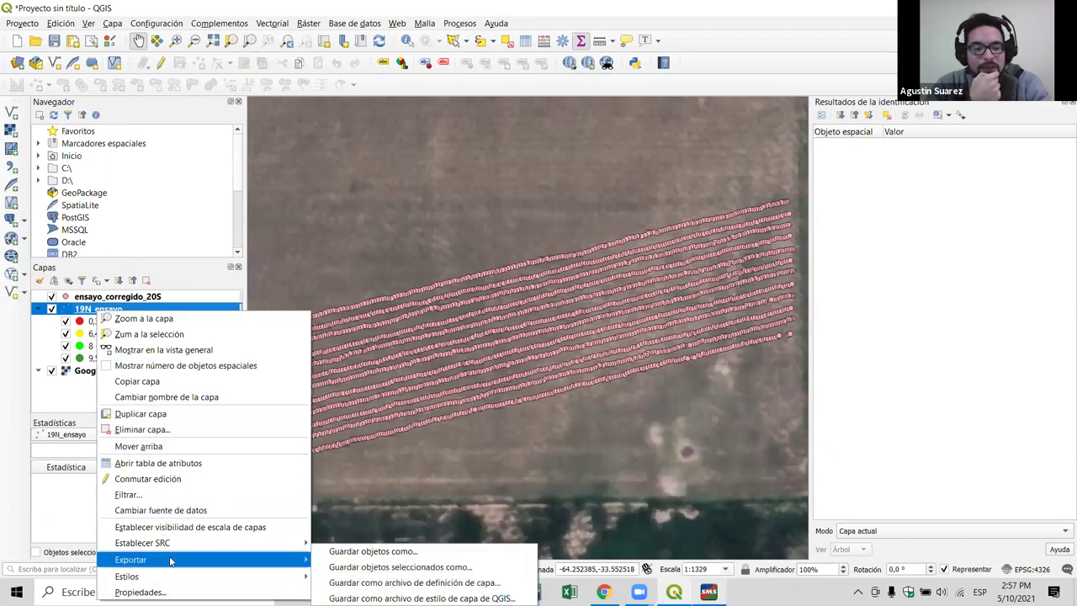
pyautogui.click(394, 219)
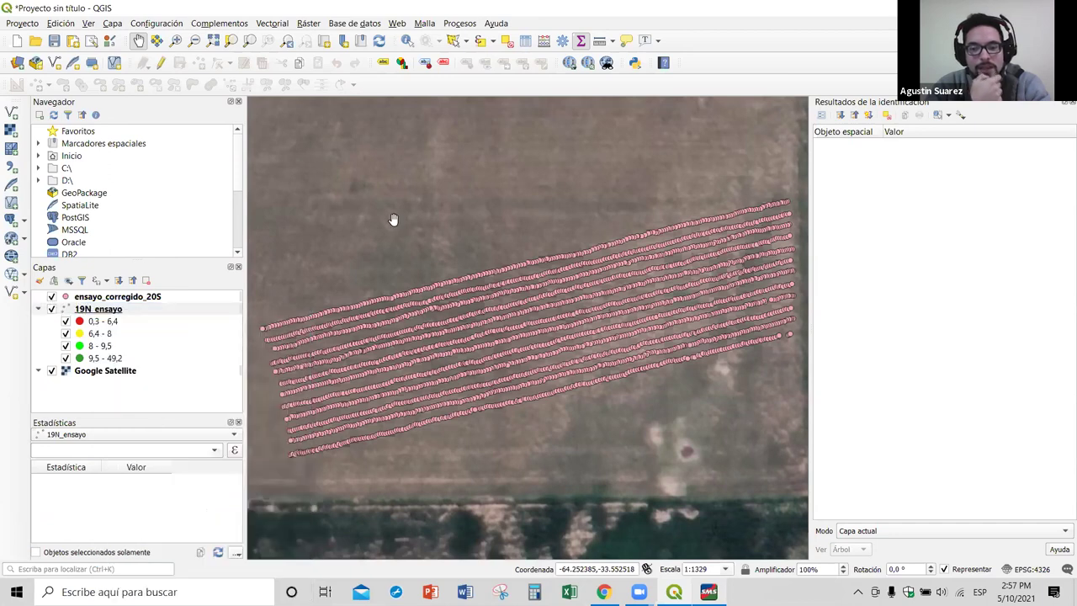
pyautogui.scroll(-2, 394, 219)
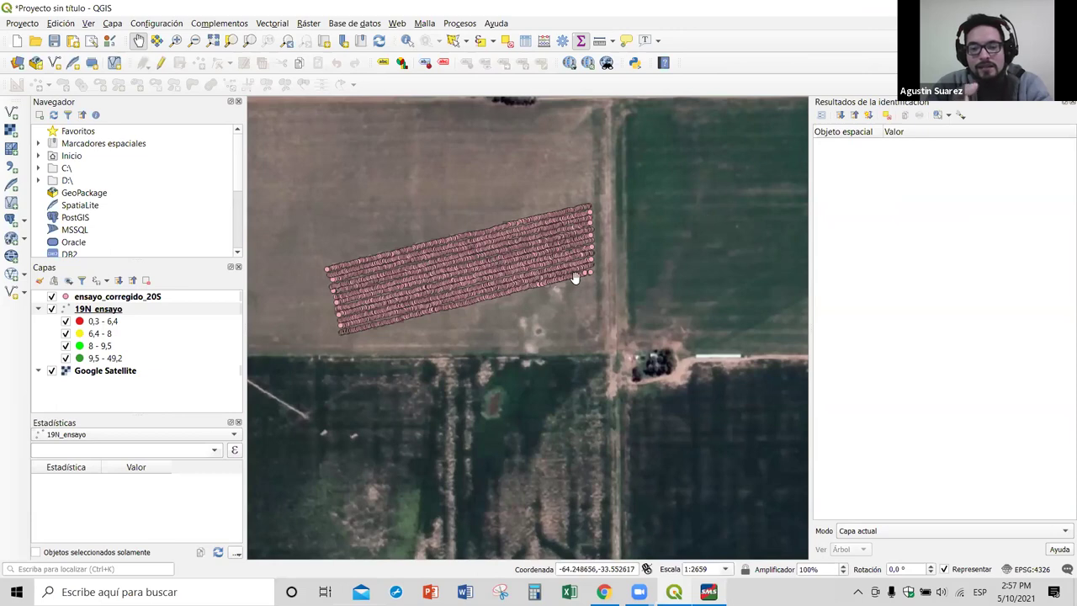
pyautogui.scroll(-1, 577, 280)
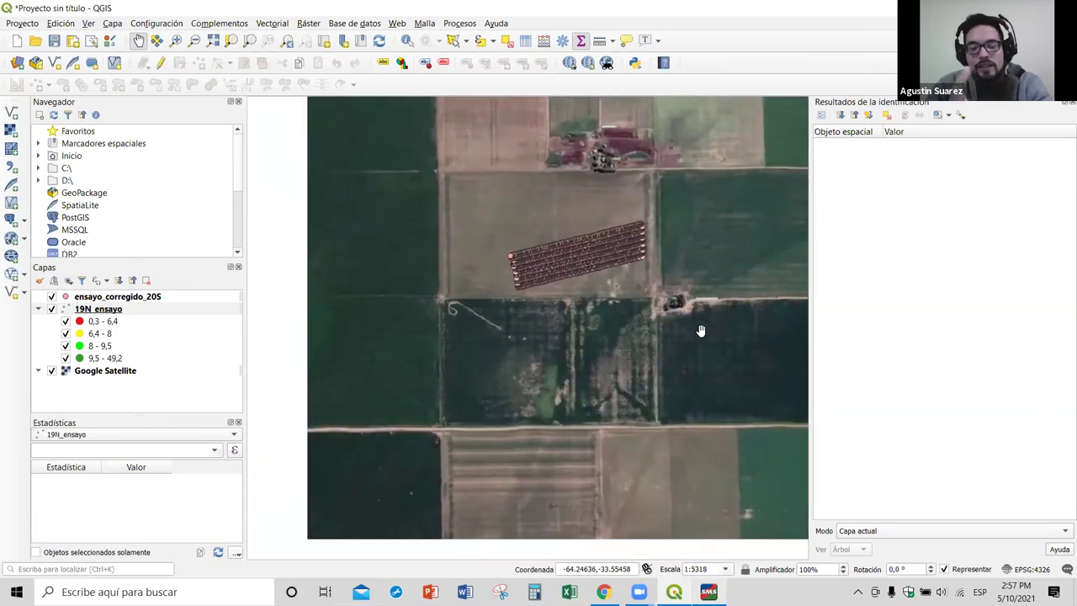
pyautogui.scroll(-1, 605, 341)
pyautogui.scroll(1, 577, 336)
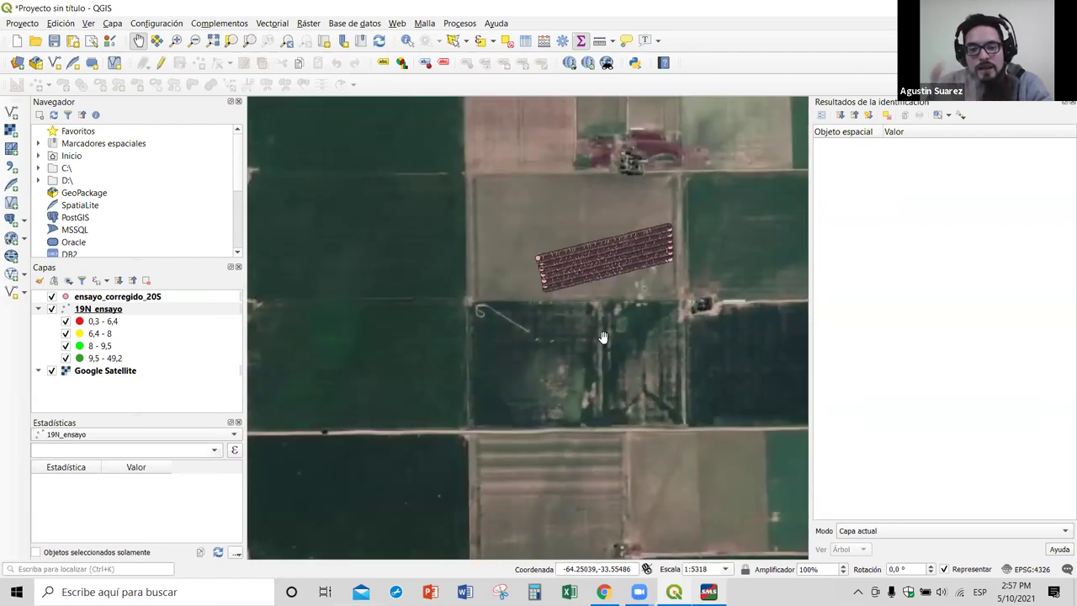
pyautogui.moveTo(524, 361); pyautogui.dragTo(526, 411)
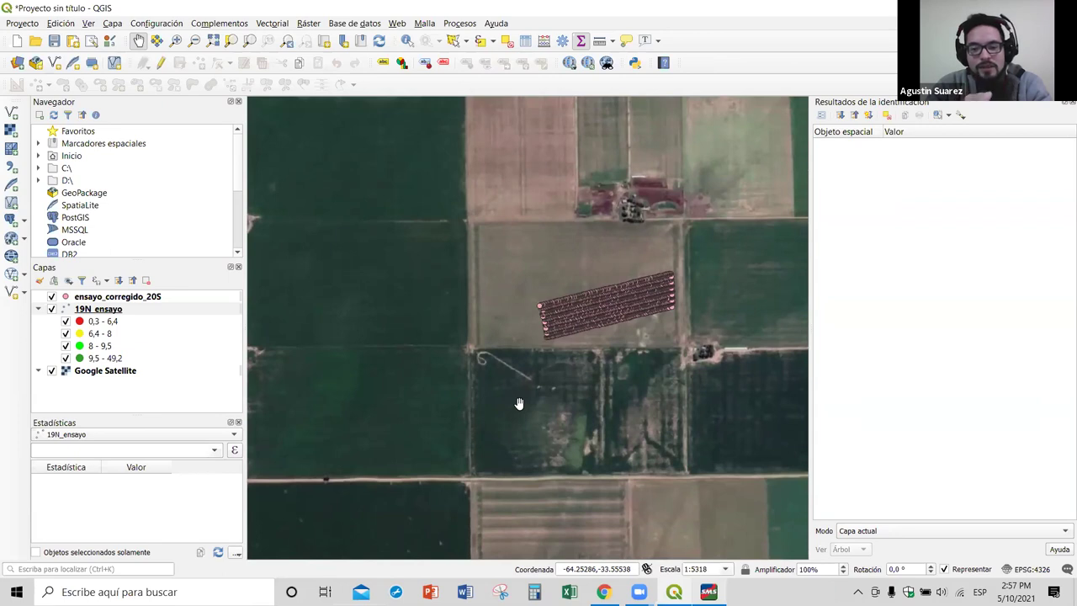
# Step: Look up the Google Satellite option among the web basemaps, and remove the existing Google Satellite layer from the project
pyautogui.moveTo(519, 405); pyautogui.dragTo(450, 444)
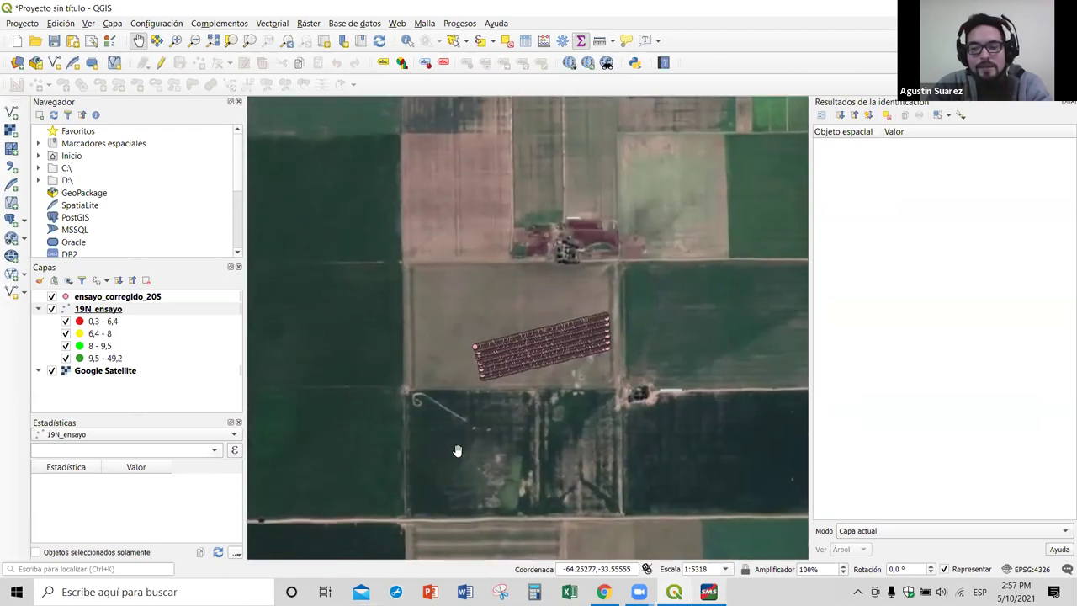
pyautogui.scroll(-1, 495, 434)
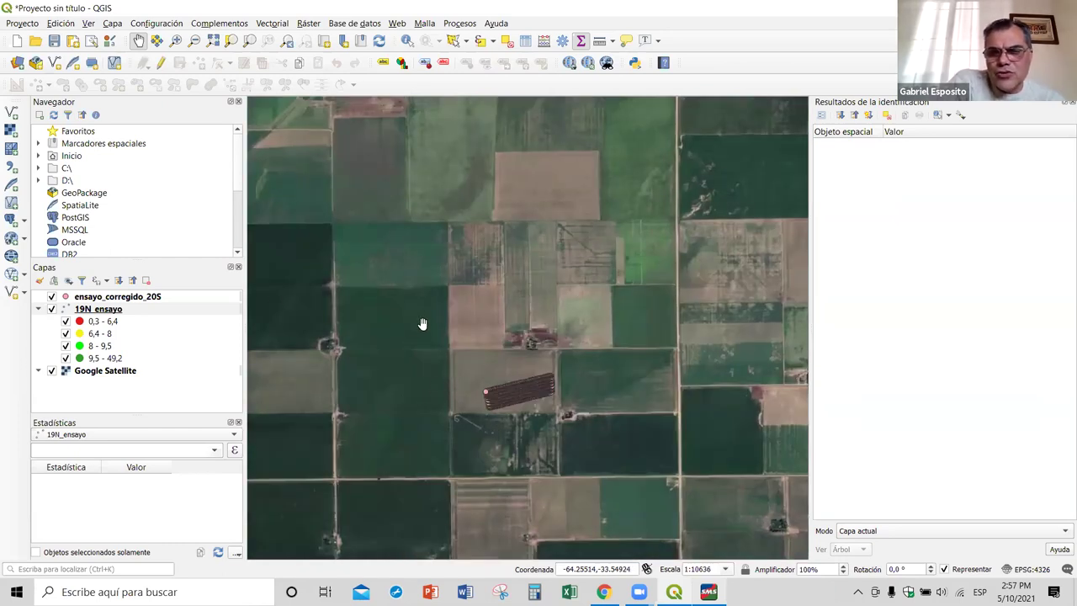
pyautogui.click(569, 63)
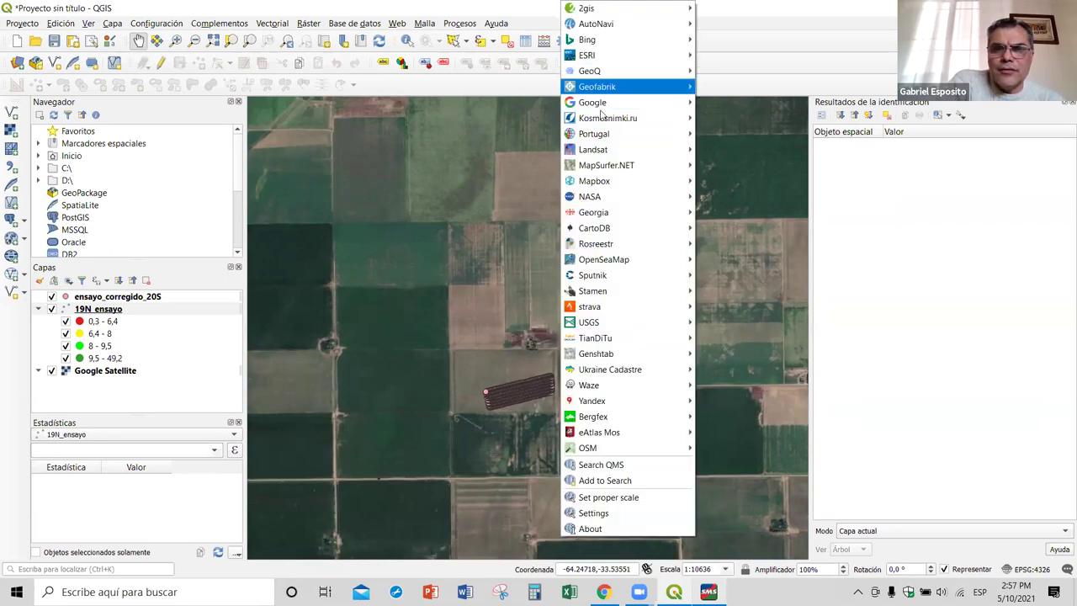
pyautogui.moveTo(616, 101)
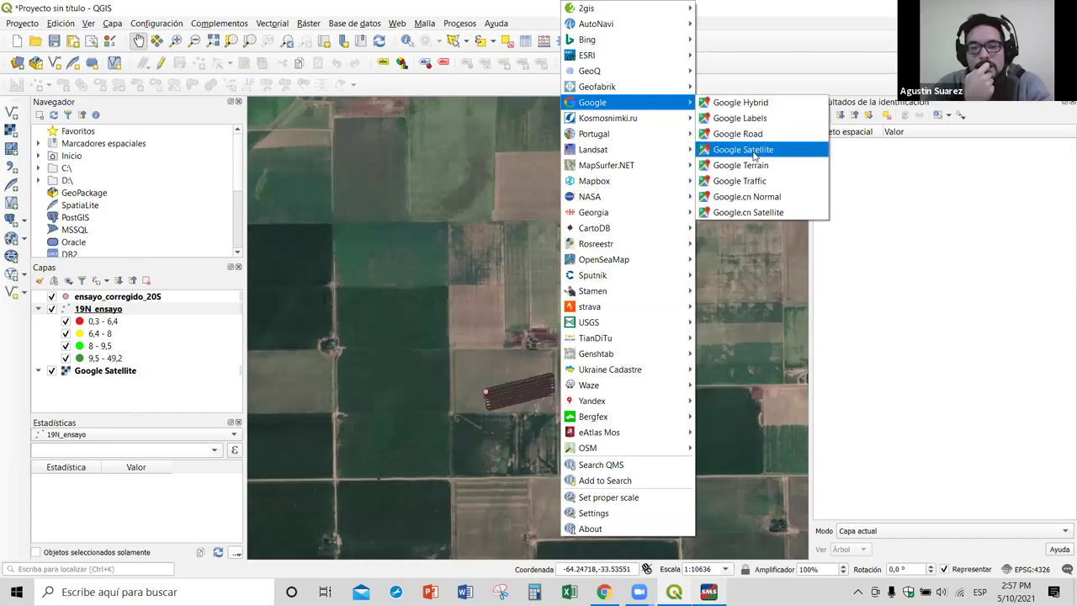
pyautogui.click(109, 377)
pyautogui.rightClick(110, 379)
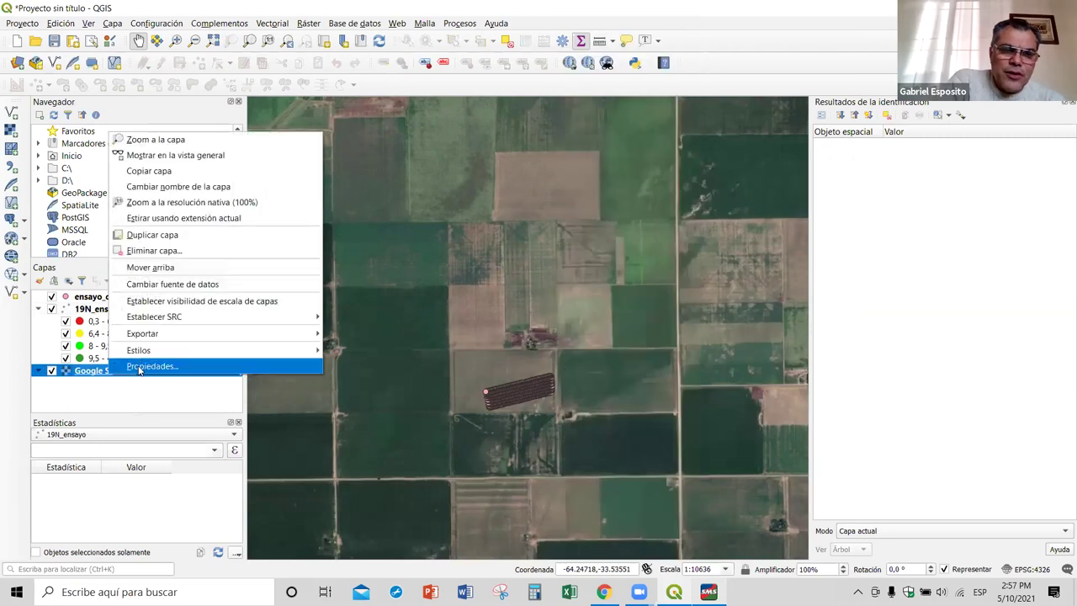
pyautogui.click(148, 251)
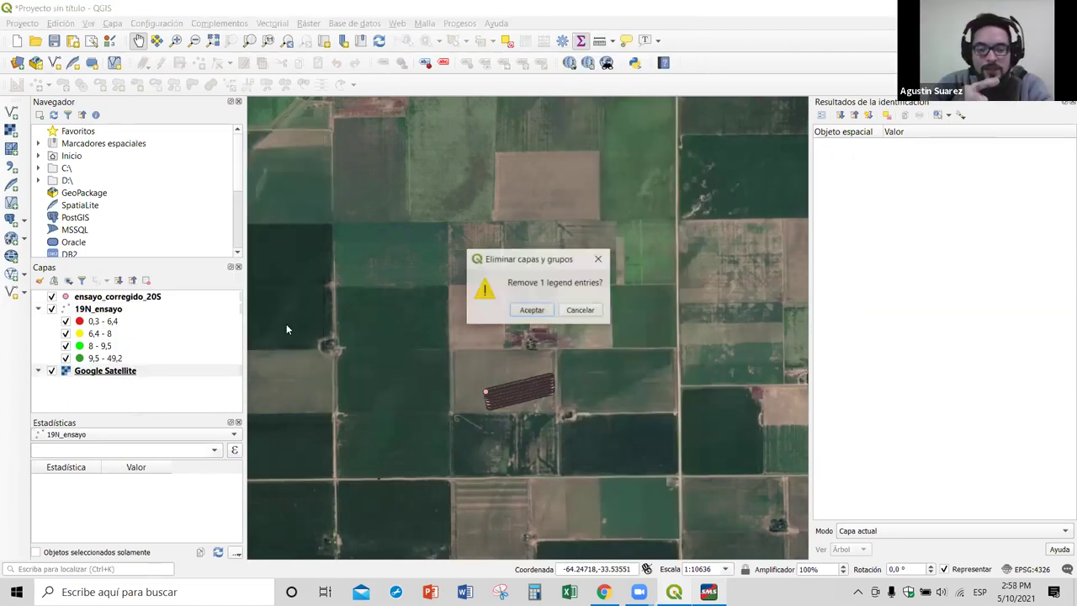
pyautogui.click(533, 310)
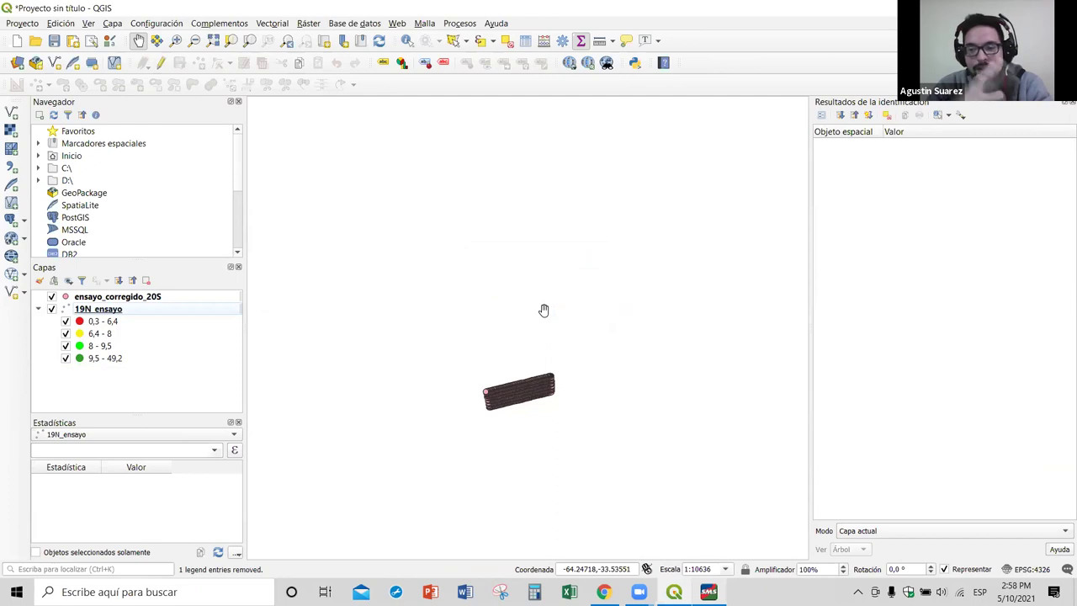
# Step: Add the Google Satellite basemap beneath the trial layers and view it around the soybean plot
pyautogui.click(571, 64)
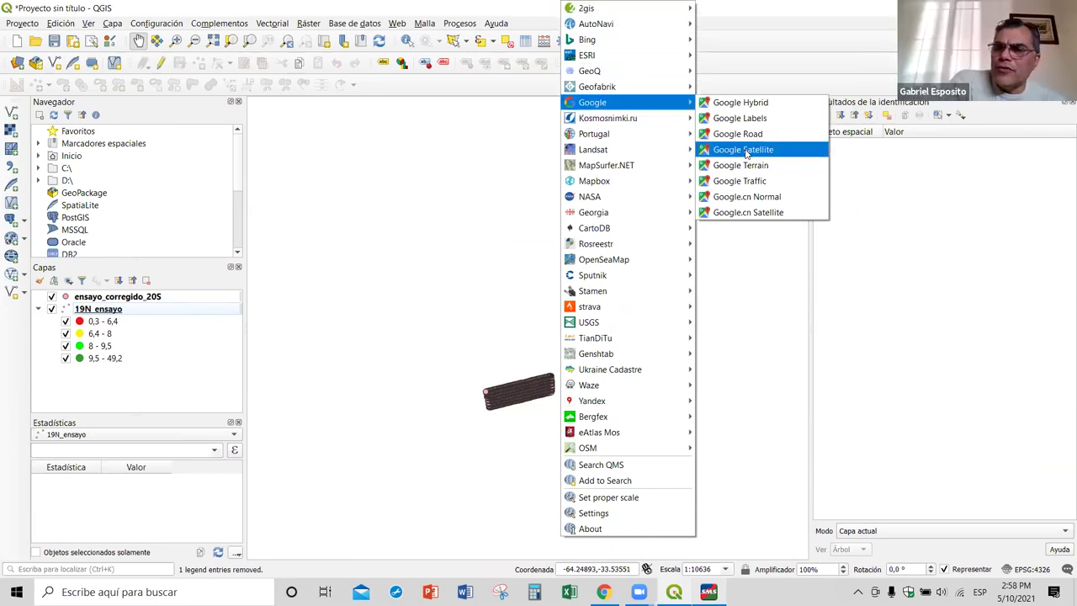
pyautogui.click(744, 149)
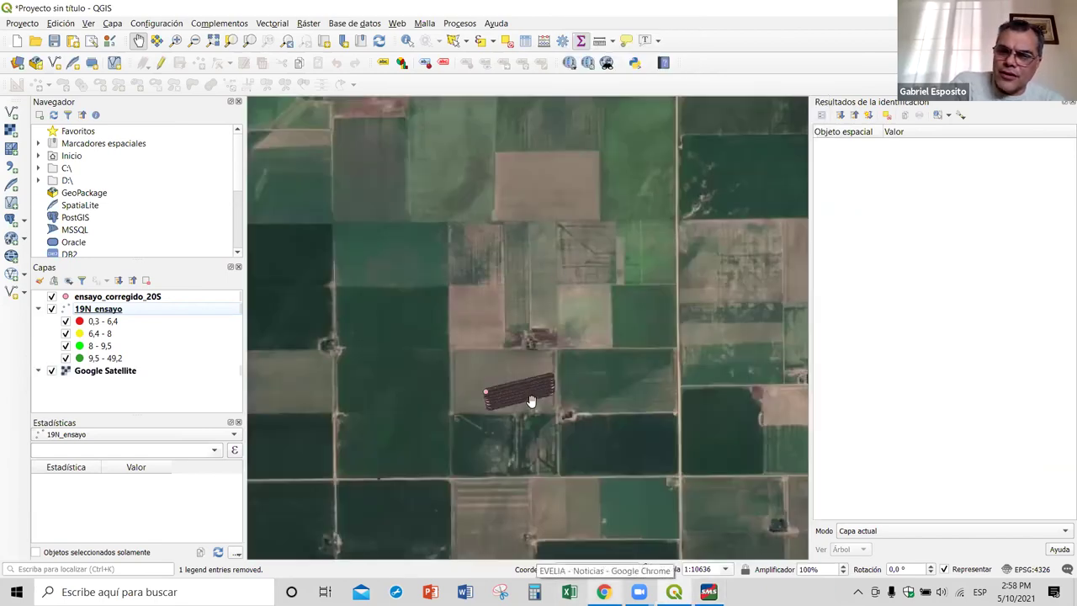
pyautogui.scroll(3, 531, 401)
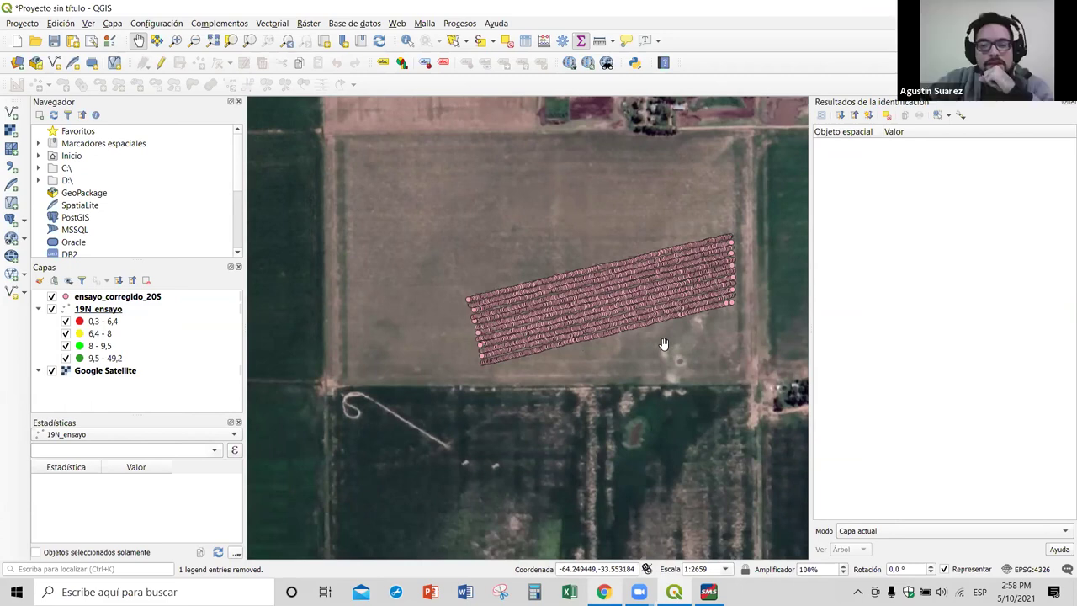
# Step: Remove the Google Satellite layer from the project and select the ensayo_corregido_20S layer
pyautogui.rightClick(113, 372)
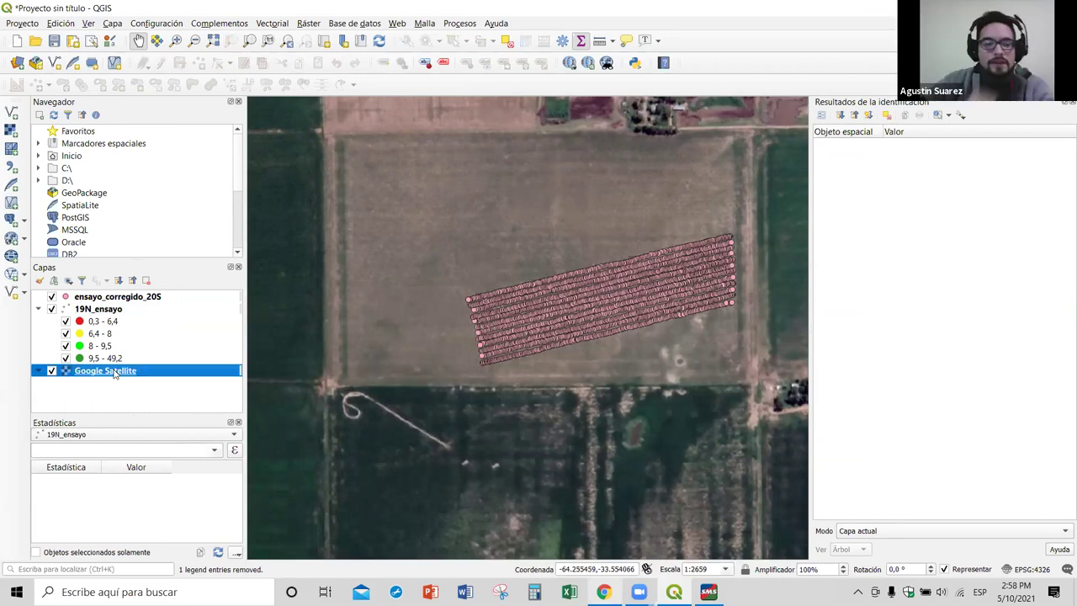
pyautogui.moveTo(153, 352)
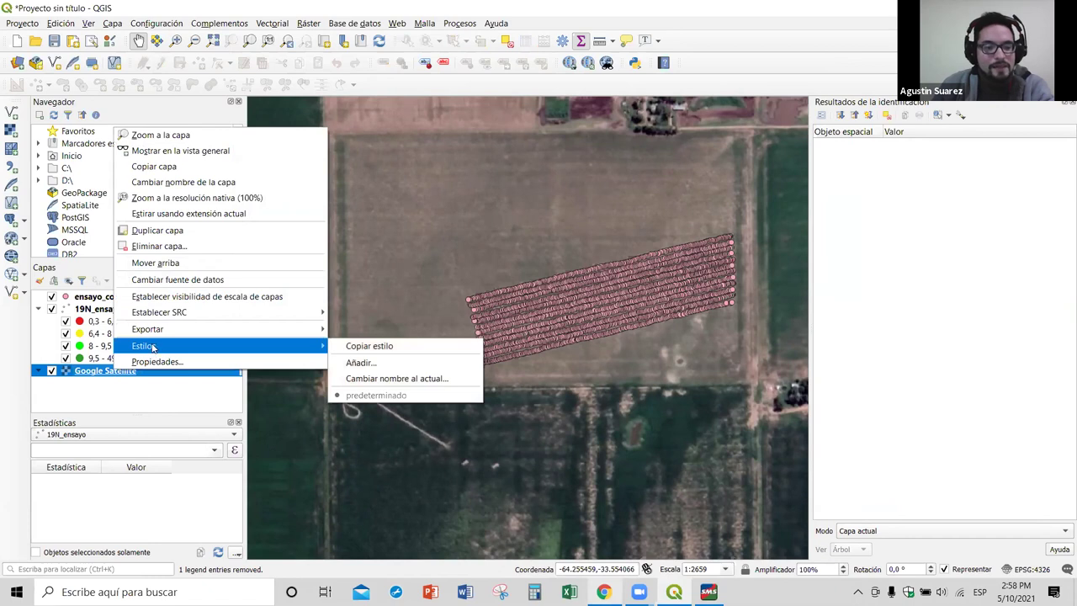
pyautogui.click(153, 248)
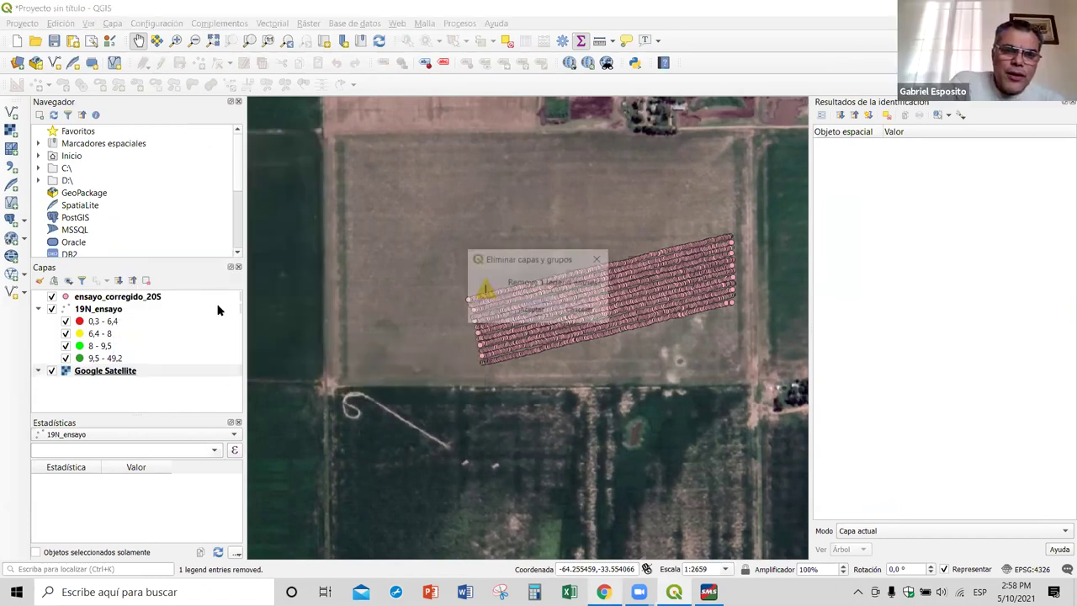
pyautogui.click(529, 313)
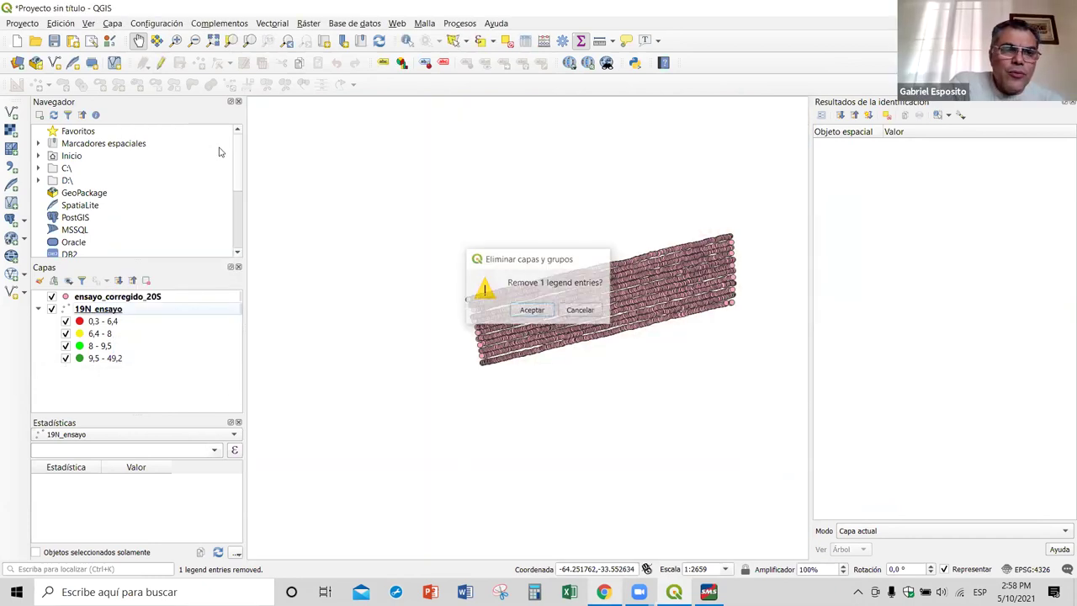
pyautogui.click(126, 298)
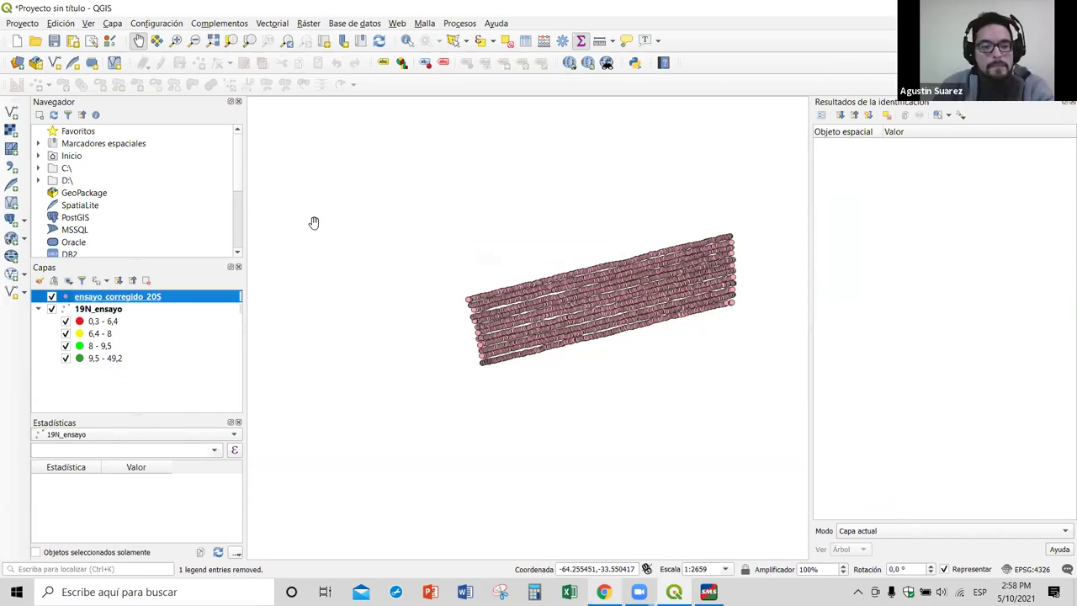
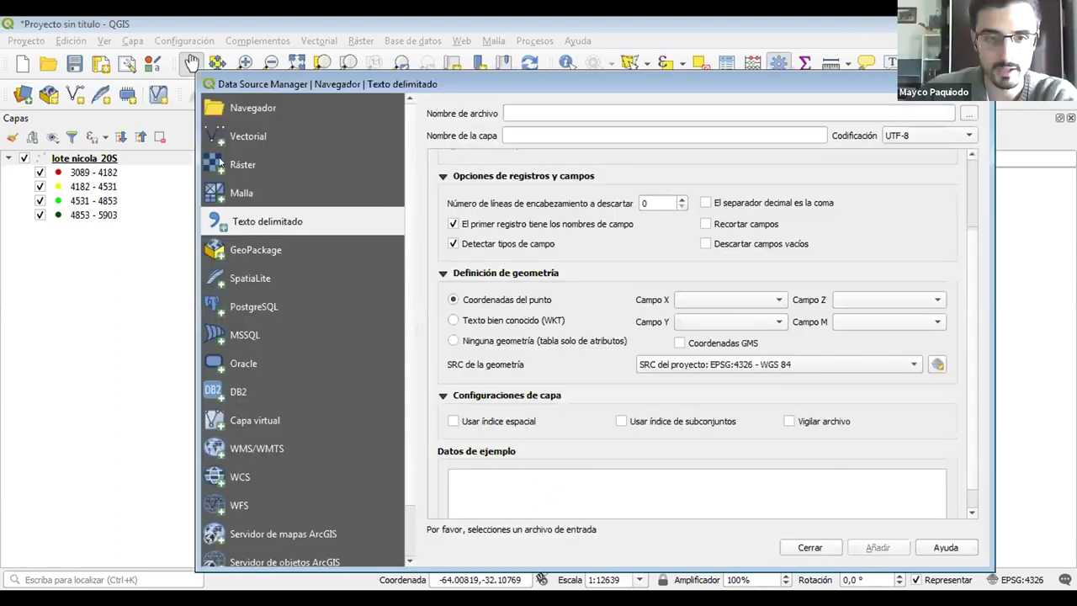
# Step: Start adding a raster layer from file and browse to the D: > IAP > Mapas NDVI > NDVI 19-20 folder
pyautogui.click(222, 163)
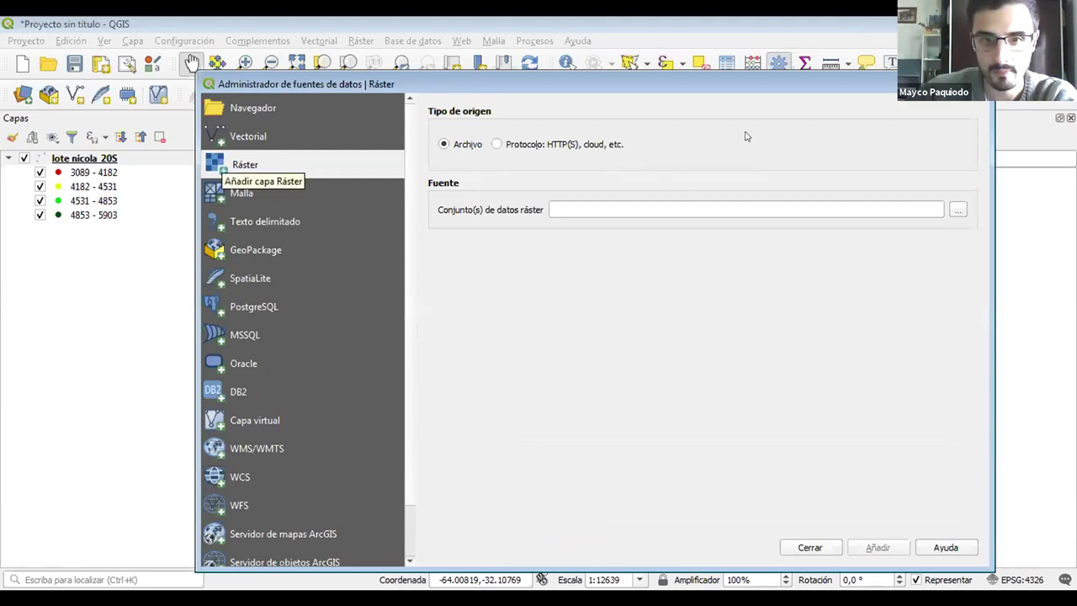
pyautogui.moveTo(767, 86); pyautogui.dragTo(503, 83)
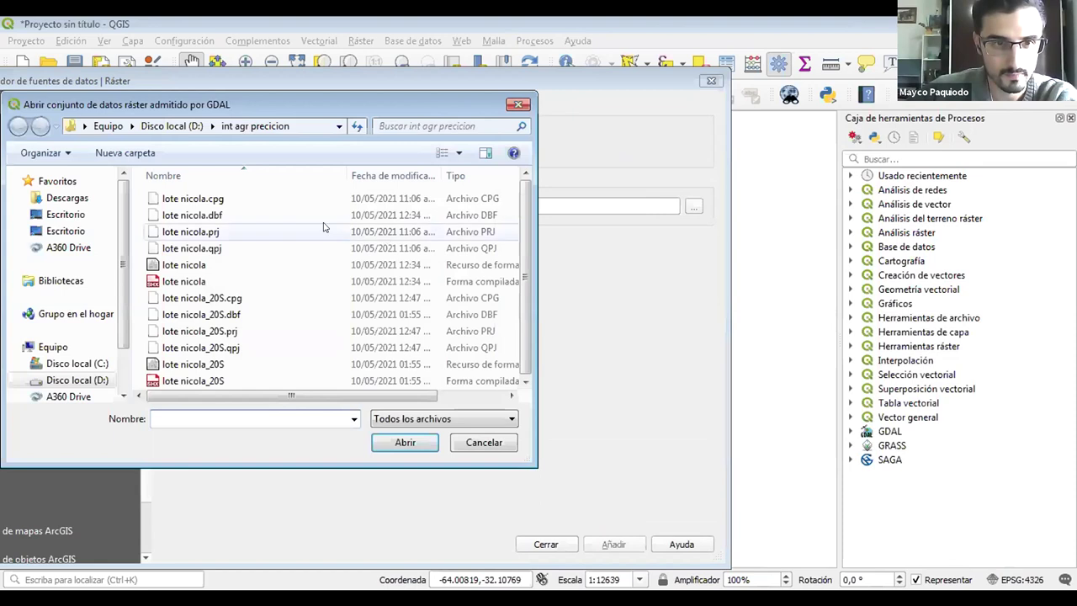
pyautogui.click(78, 379)
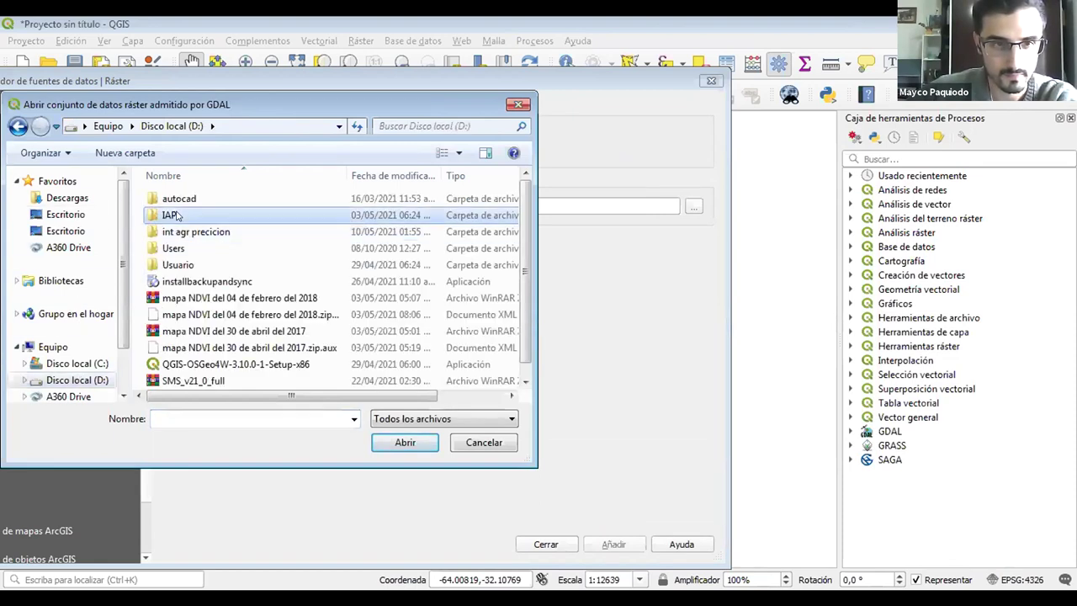
pyautogui.doubleClick(172, 215)
pyautogui.doubleClick(190, 199)
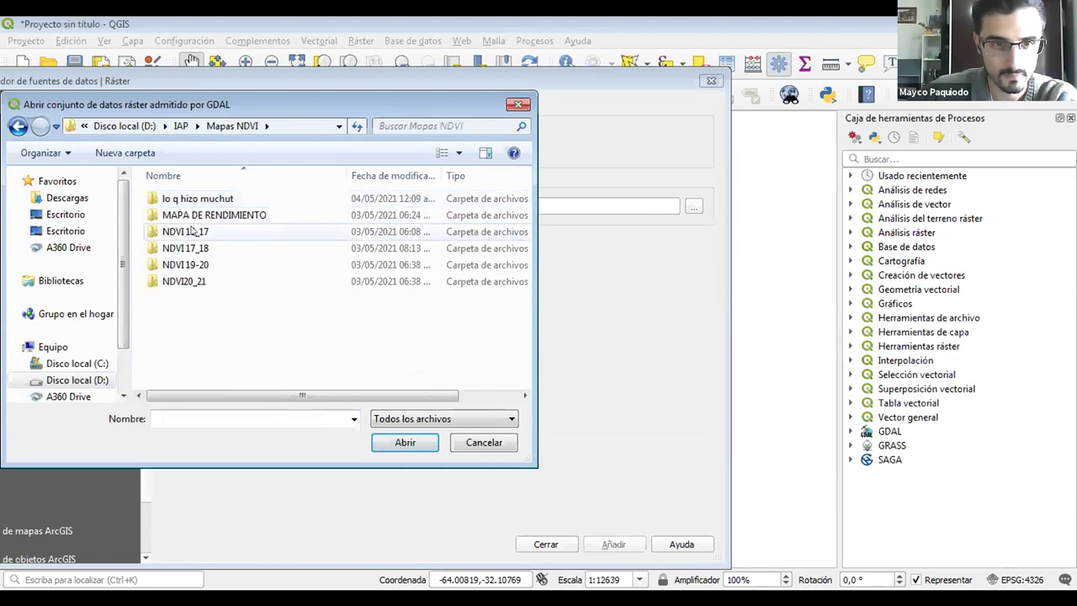
pyautogui.click(192, 231)
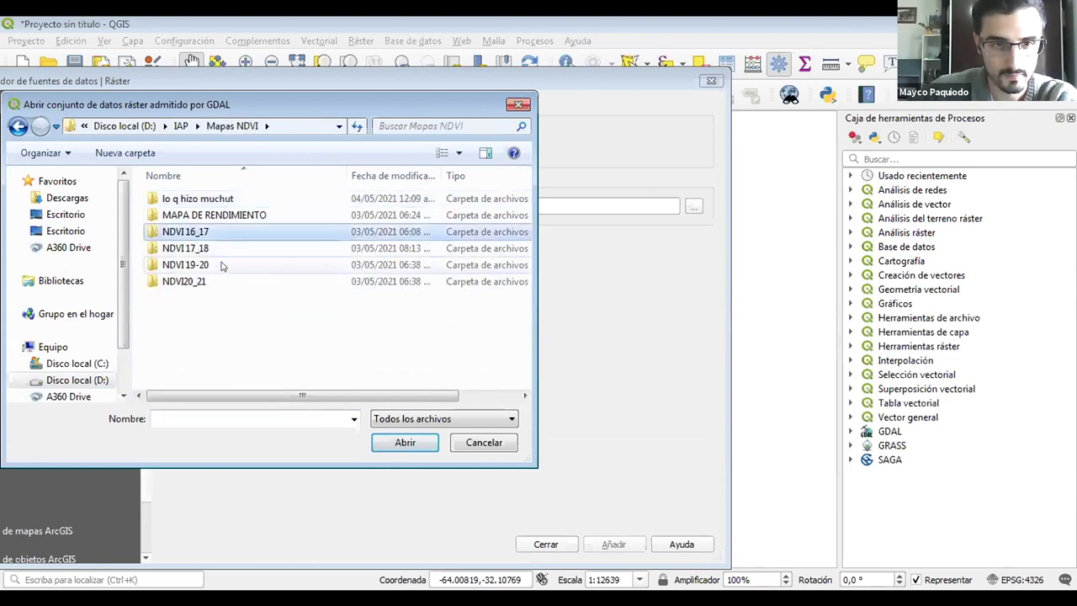
pyautogui.click(179, 267)
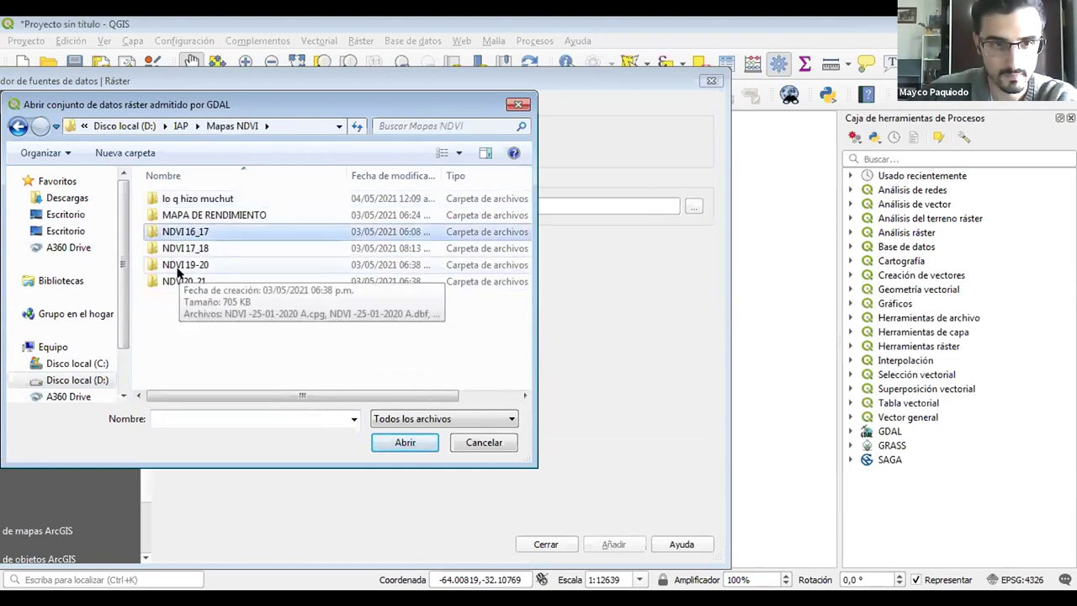
pyautogui.click(405, 442)
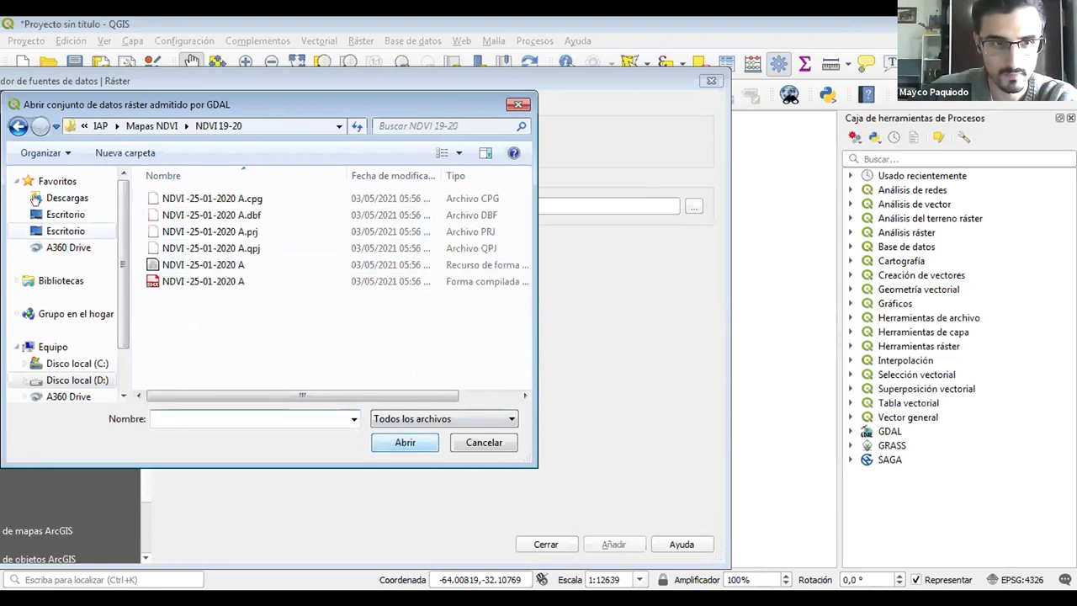
pyautogui.click(17, 126)
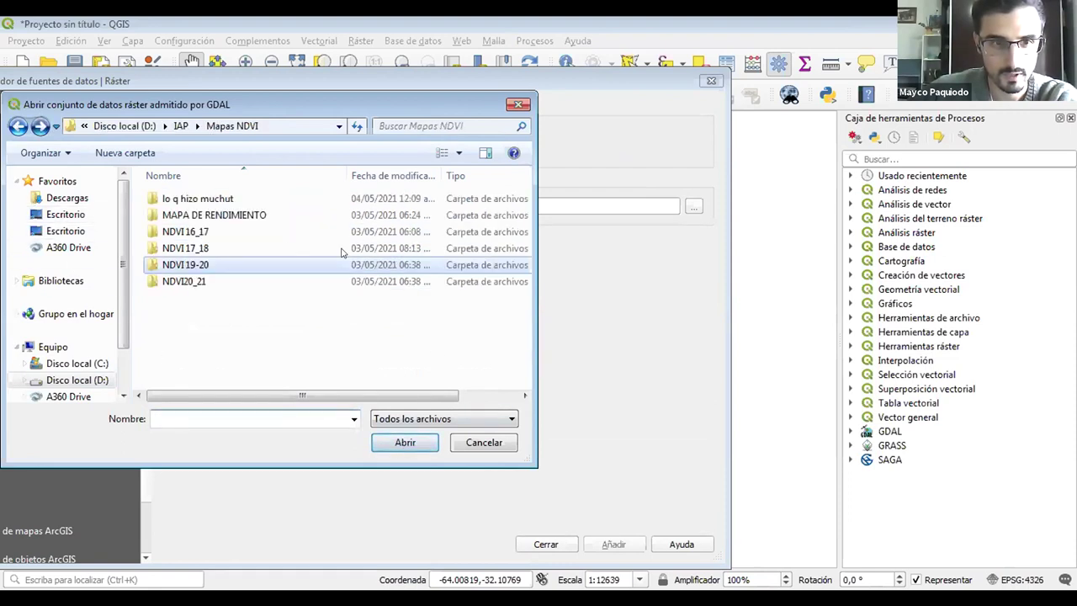
pyautogui.doubleClick(181, 265)
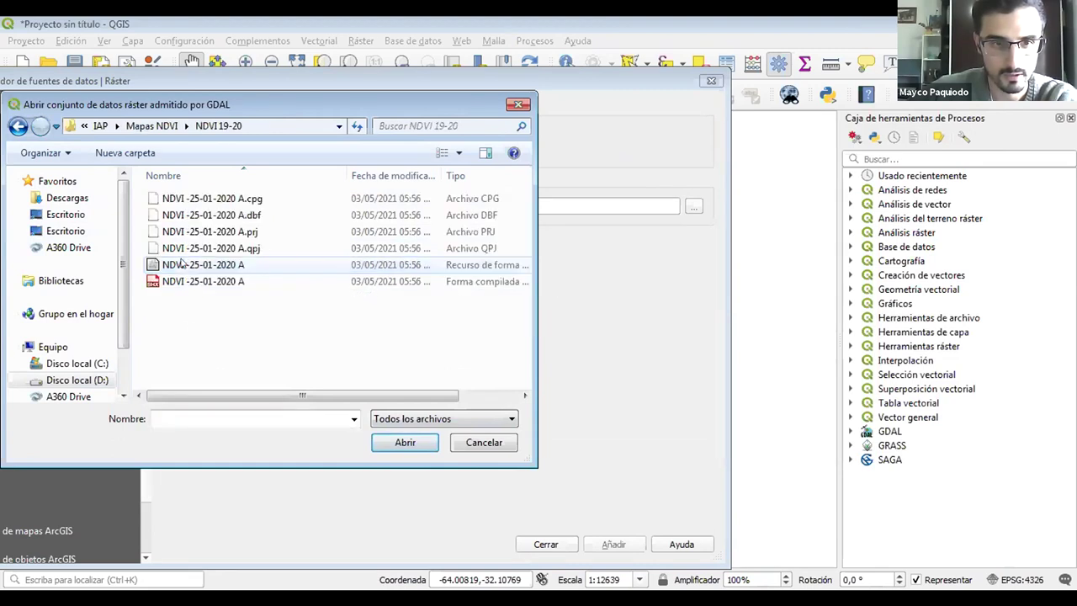
# Step: Try to add NDVI -25-01-2020 A.dbf from the NDVI 19-20 folder as a raster layer
pyautogui.click(256, 216)
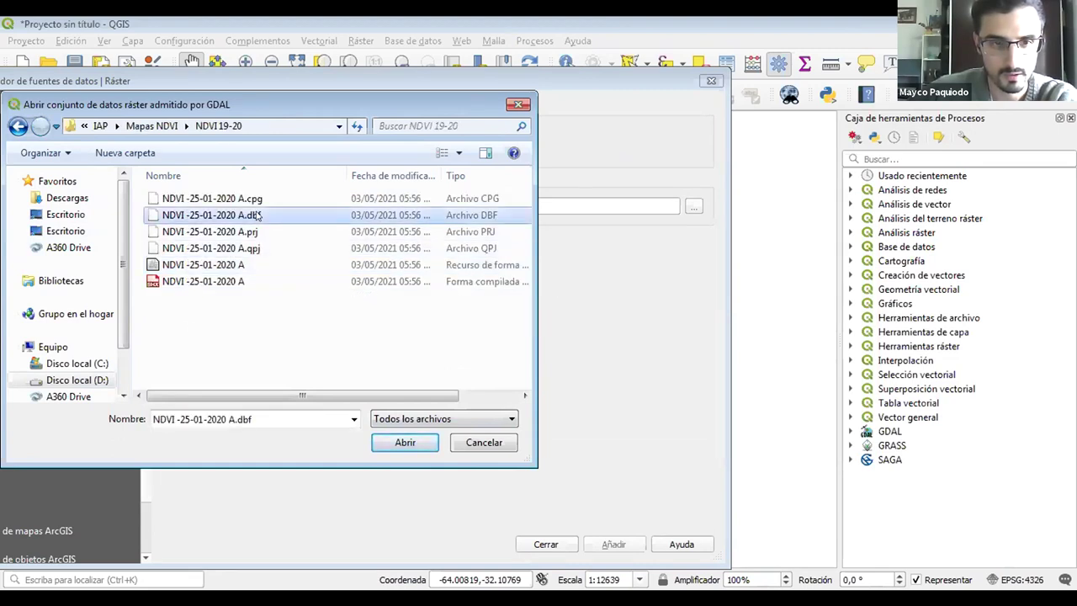
pyautogui.click(396, 449)
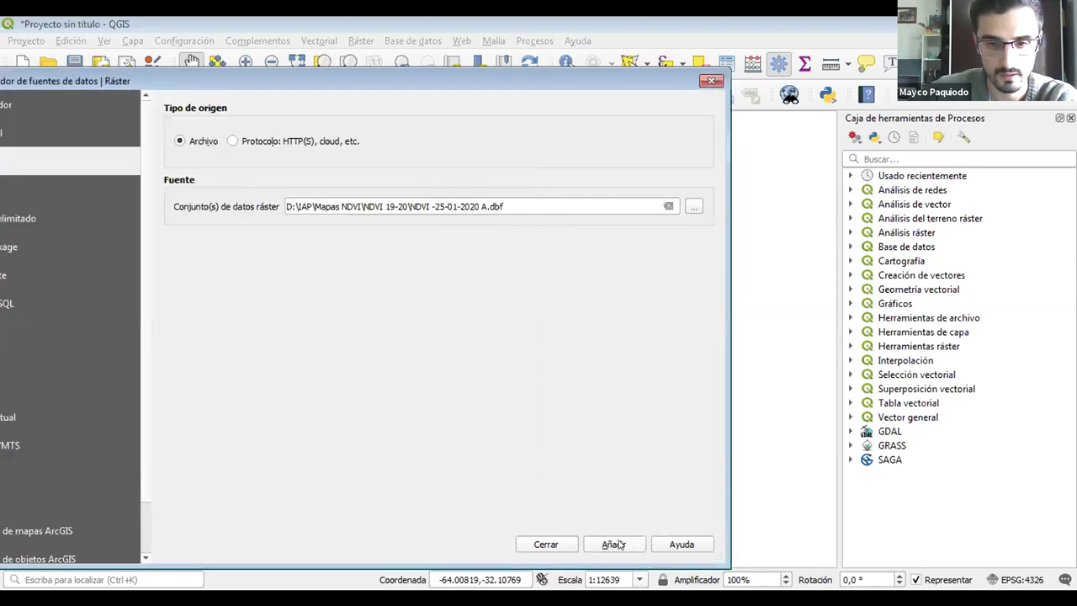
pyautogui.click(613, 544)
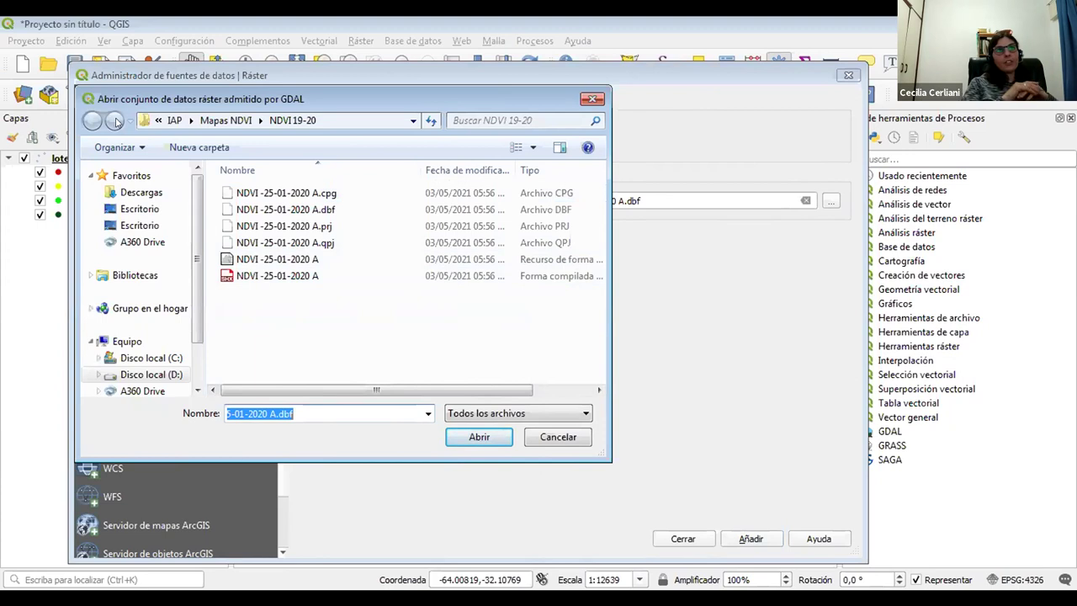
# Step: Browse for another raster source in the D: > IAP > Mapas NDVI > NDVI20_21 folder
pyautogui.click(159, 376)
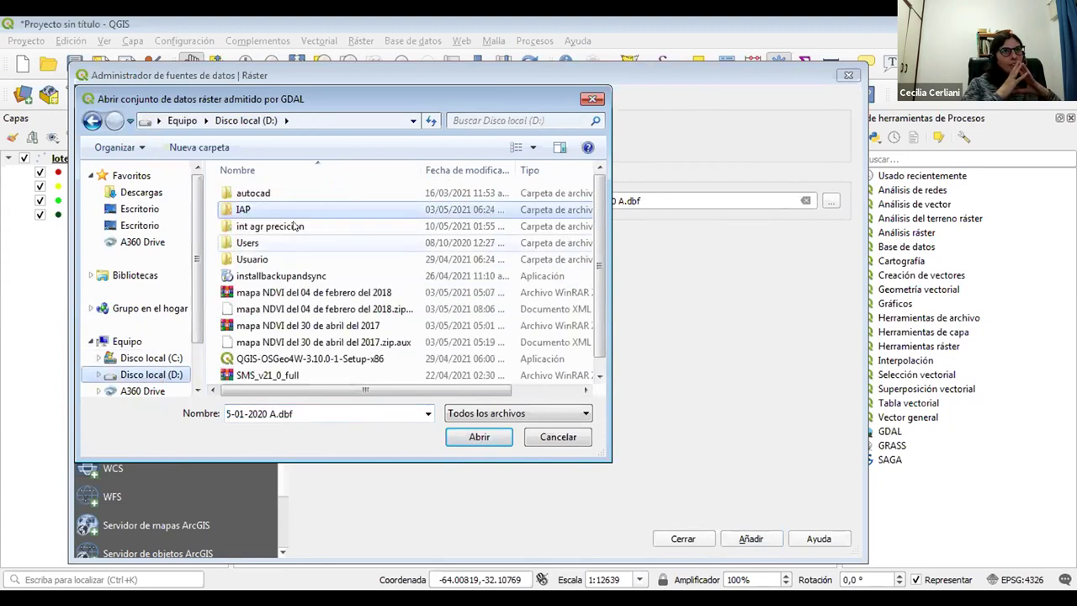
pyautogui.doubleClick(281, 211)
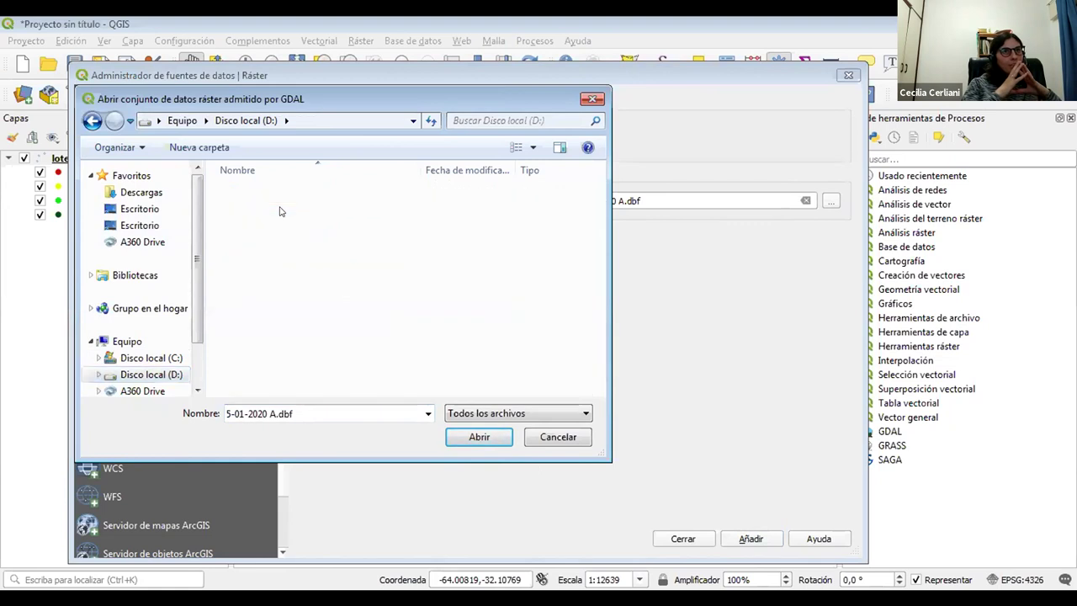
pyautogui.doubleClick(284, 193)
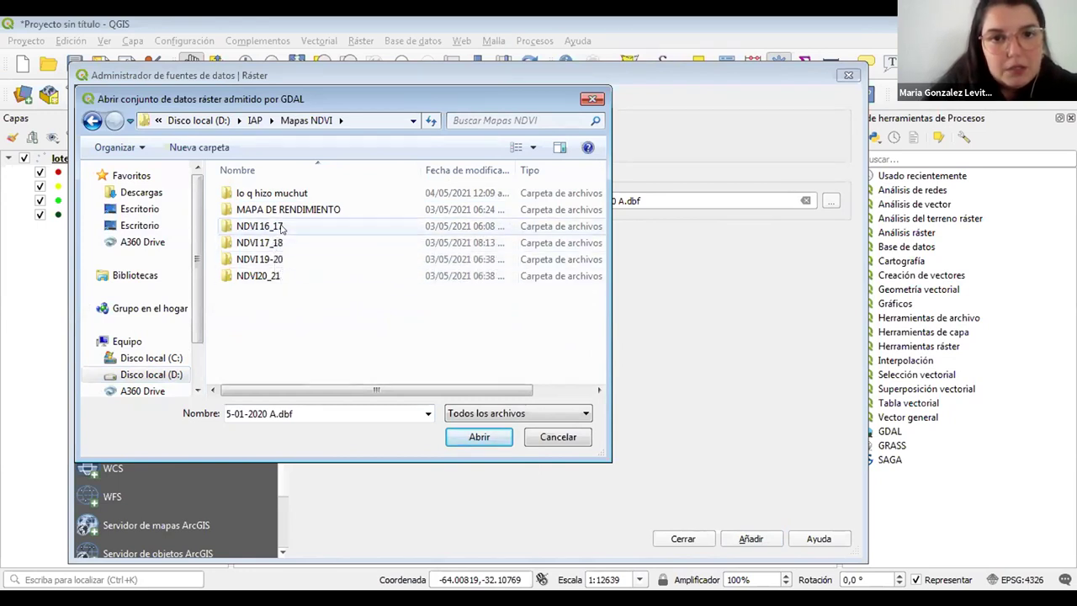
pyautogui.click(282, 276)
pyautogui.doubleClick(282, 276)
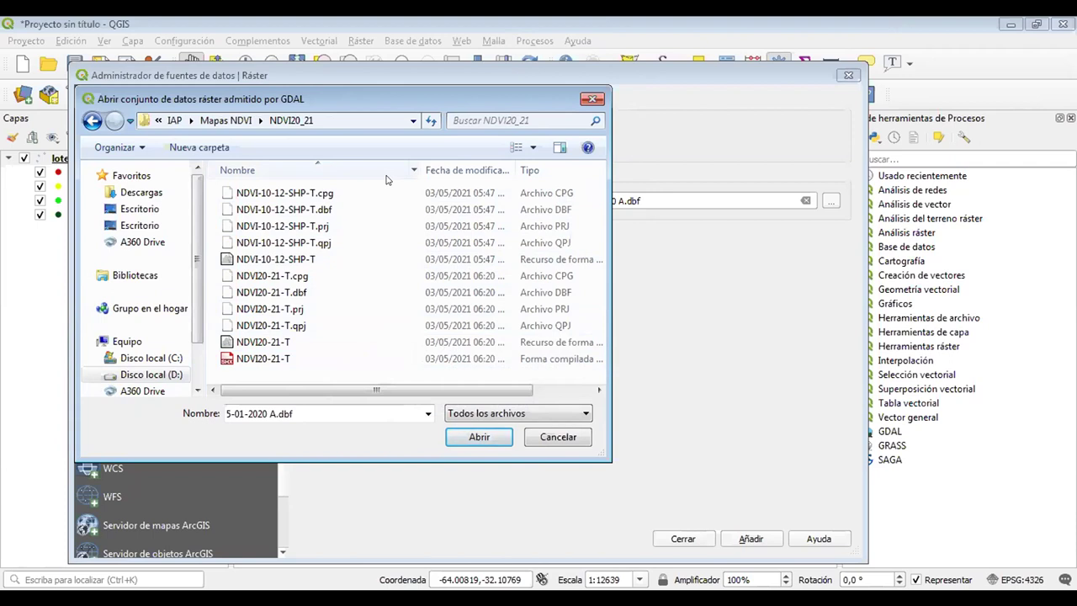
# Step: Choose the NDVI-10-12-SHP-T shapefile as the raster source, try to add it, and close the data source manager
pyautogui.click(303, 342)
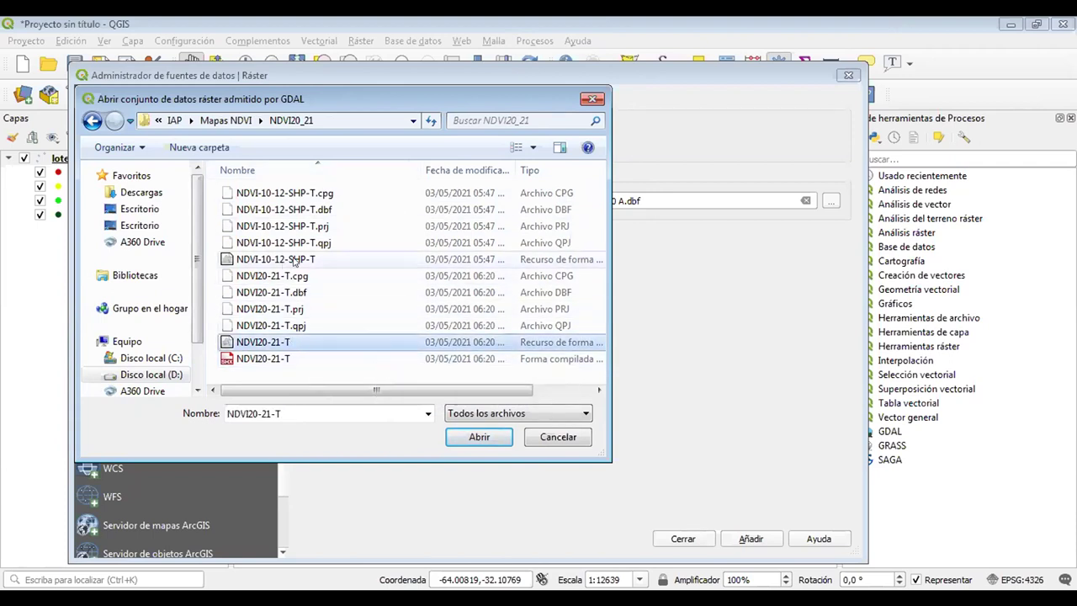
pyautogui.click(294, 260)
pyautogui.click(479, 437)
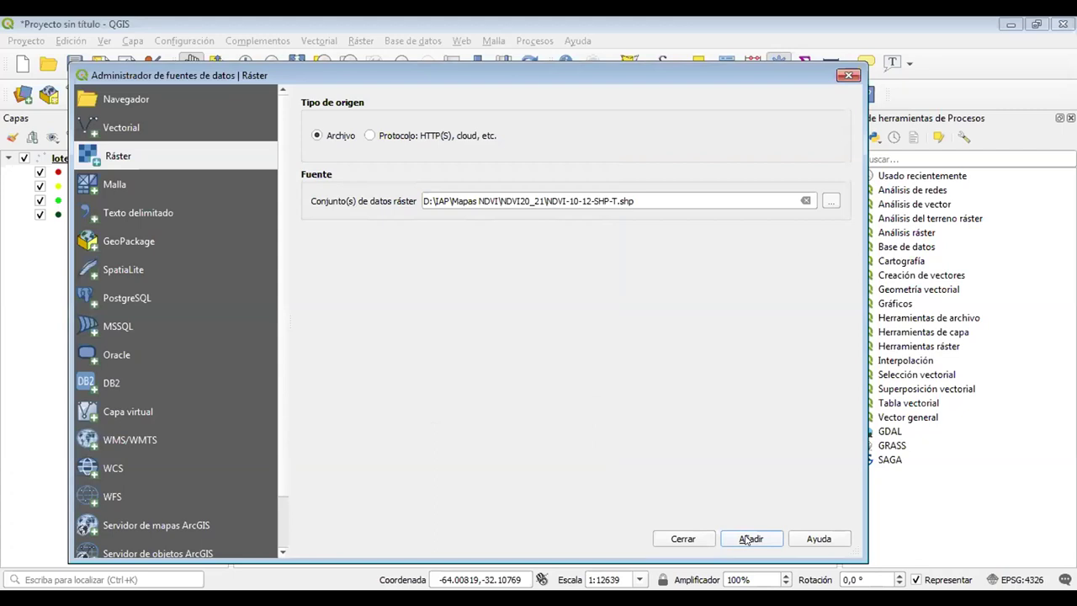
pyautogui.click(683, 539)
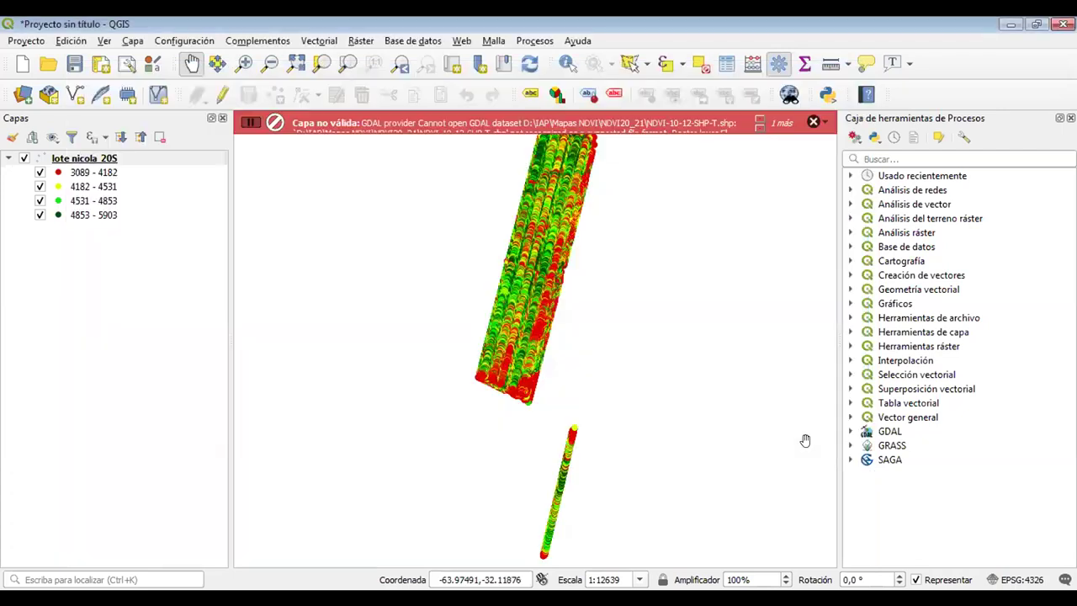
# Step: Try the NDVI20-21-T shapefile and its compiled shape file from the NDVI20_21 folder as the raster source
pyautogui.click(22, 95)
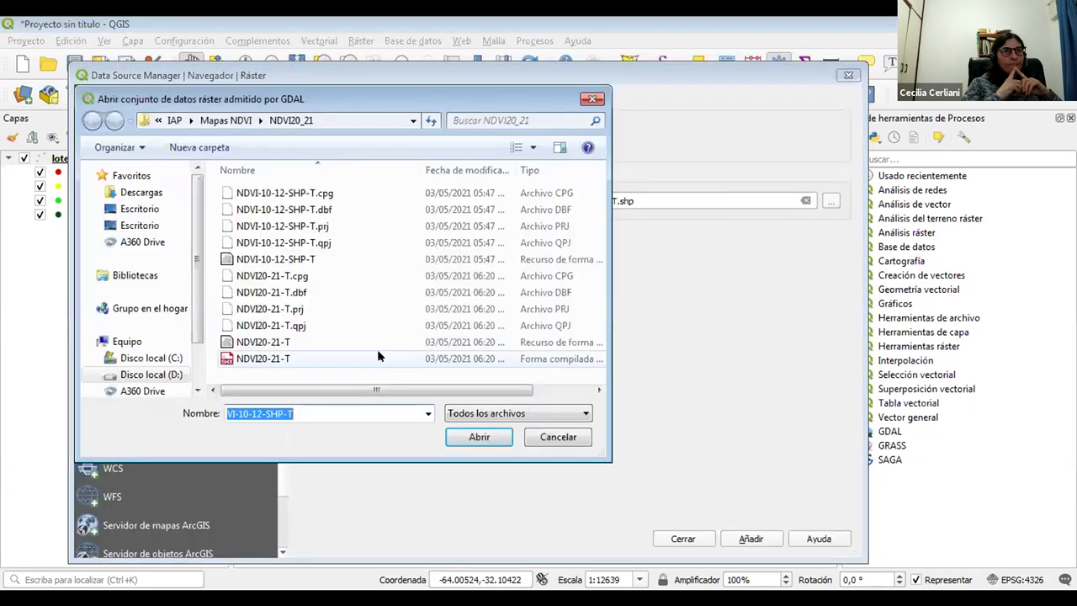
pyautogui.click(291, 340)
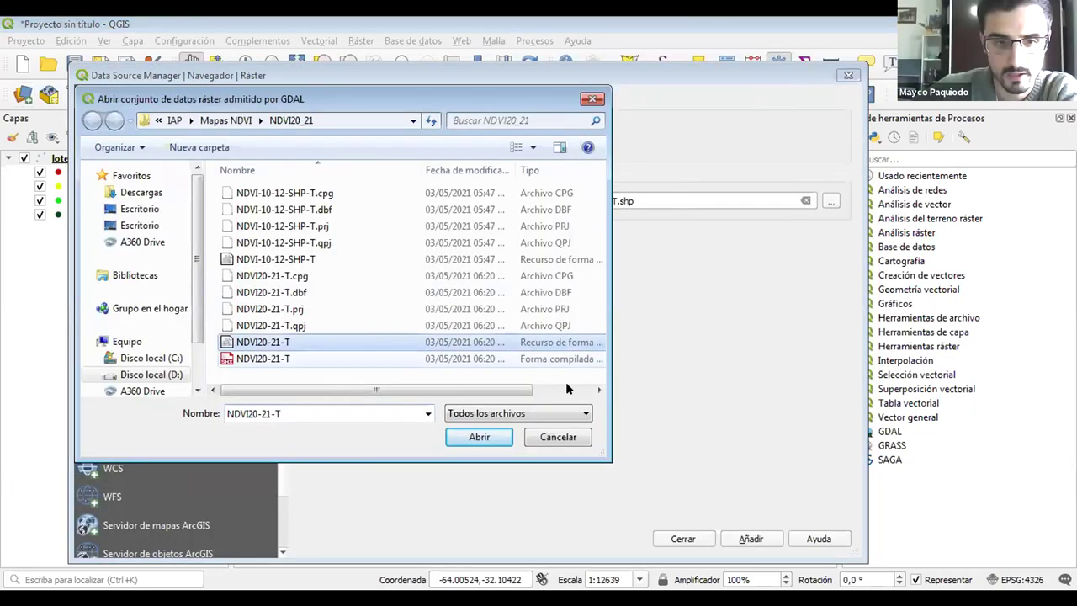
pyautogui.click(476, 437)
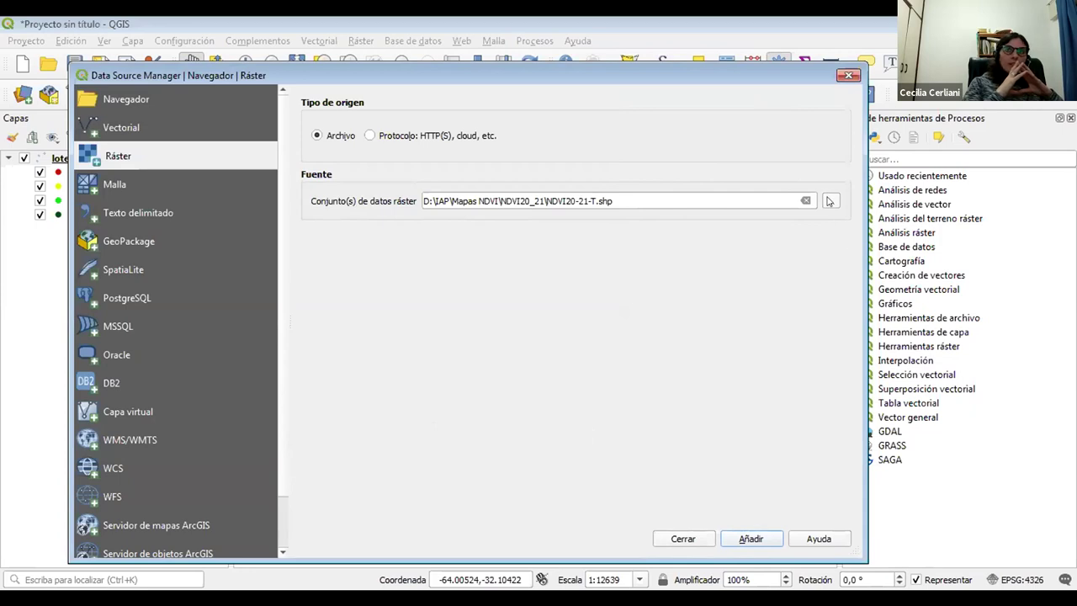
pyautogui.click(829, 200)
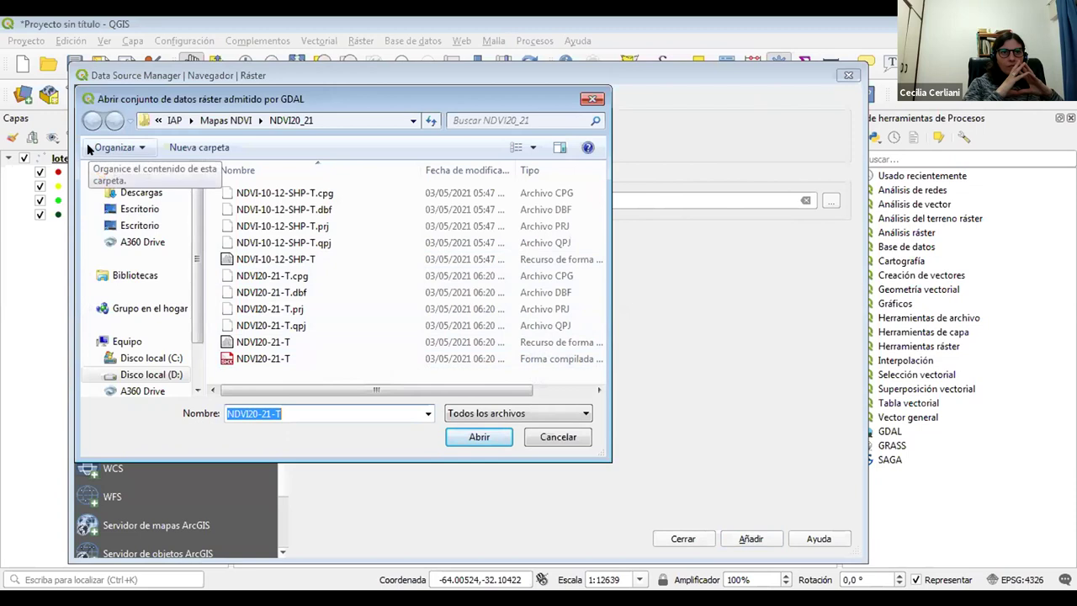
pyautogui.click(244, 360)
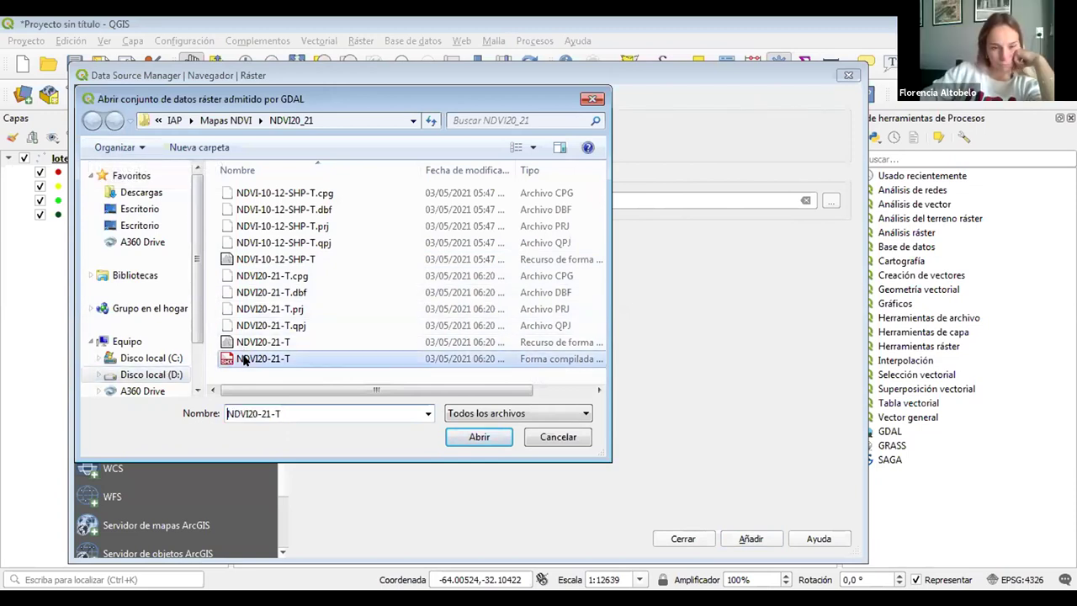
pyautogui.click(480, 439)
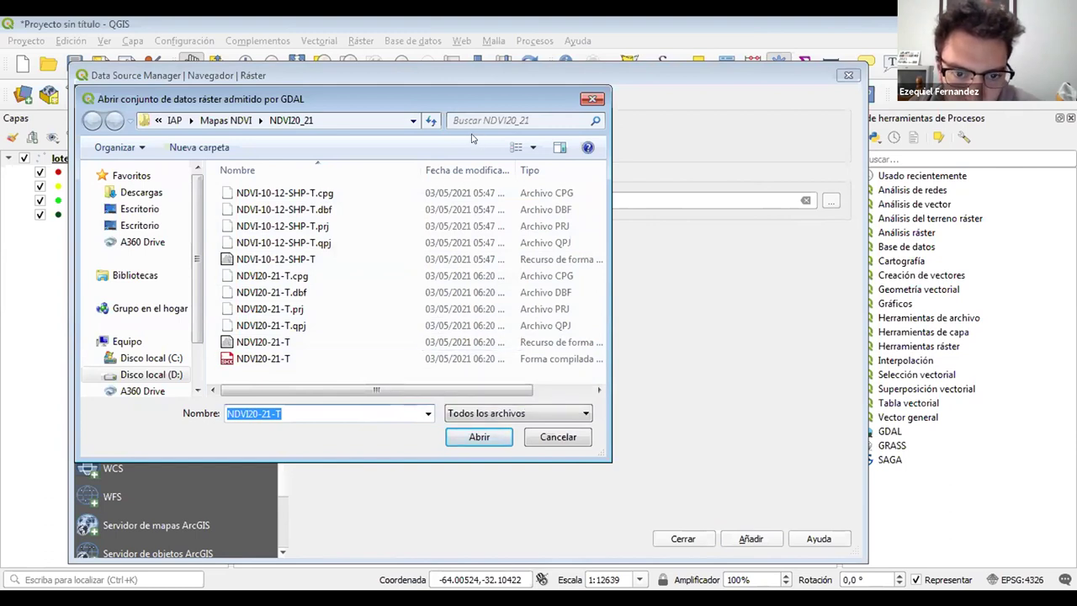
# Step: Filter the raster source files to GeoTIFF and browse the D: > IAP folder and its Mapas NDVI subfolder for an image
pyautogui.click(536, 413)
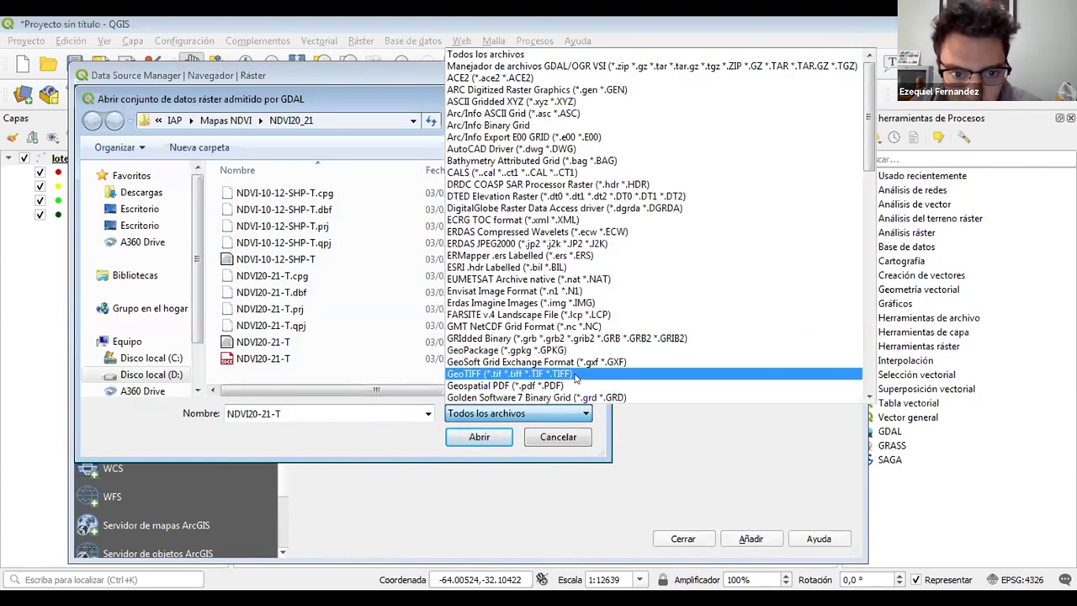
pyautogui.click(499, 374)
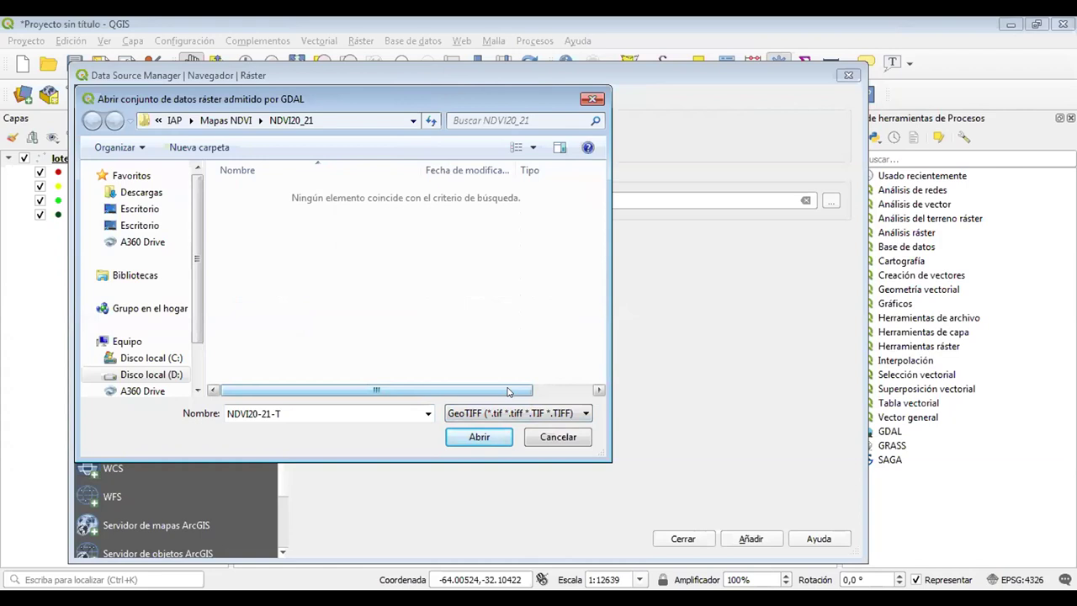
pyautogui.click(154, 375)
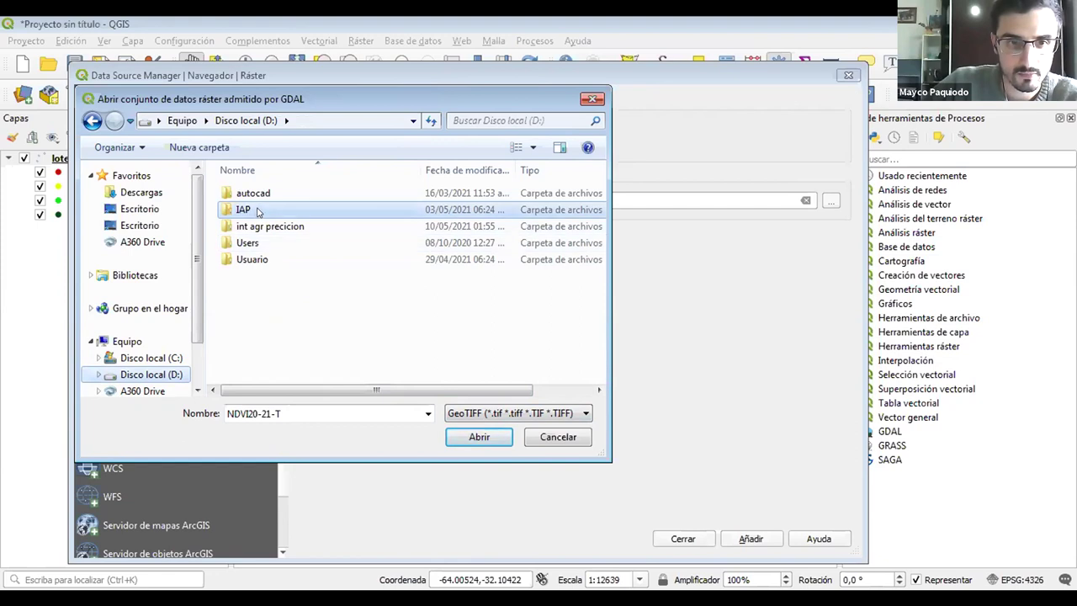
pyautogui.doubleClick(259, 212)
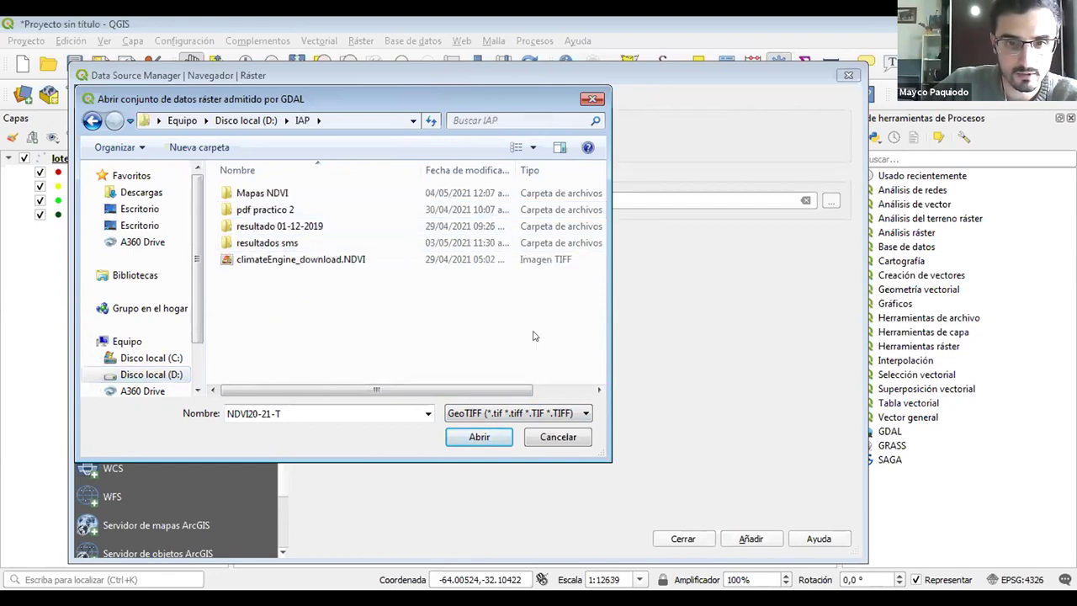
pyautogui.doubleClick(283, 197)
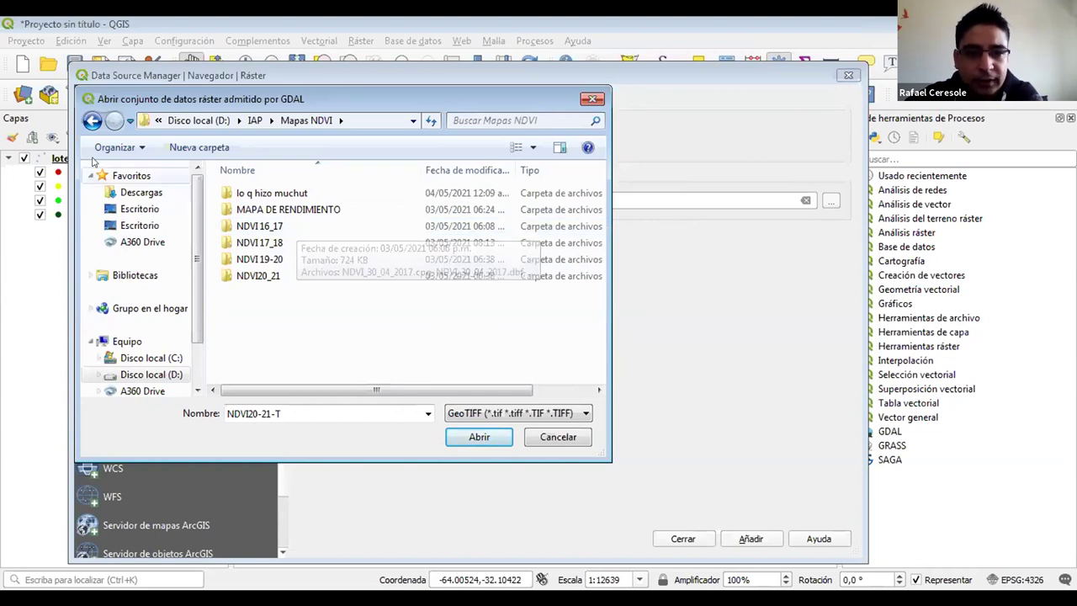
pyautogui.click(92, 120)
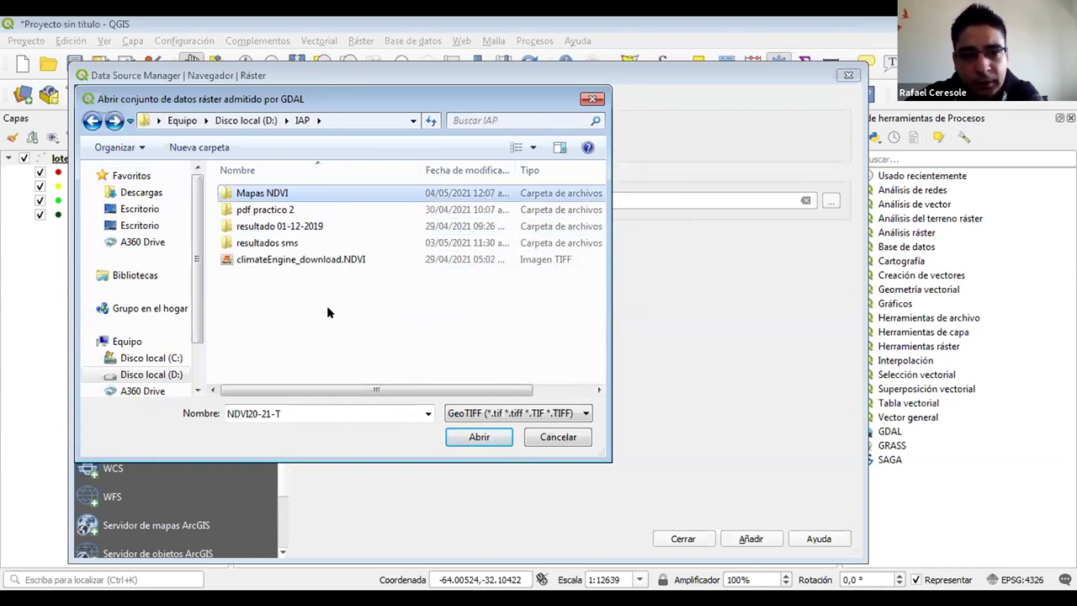
# Step: Add climateEngine_download.NDVI.tif from the IAP folder as a raster layer and close the data source manager
pyautogui.click(317, 262)
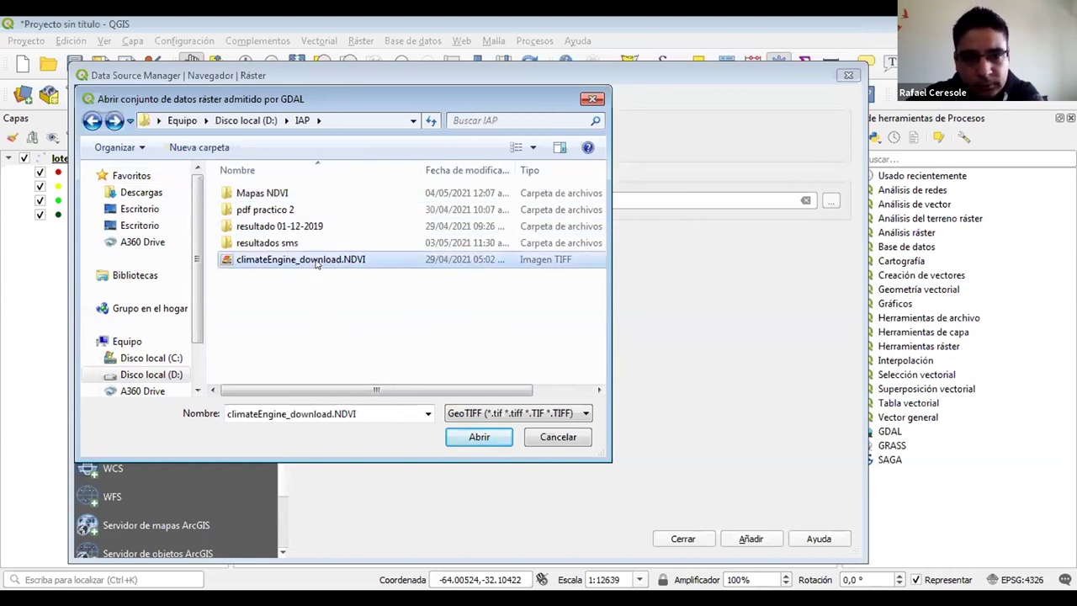
pyautogui.click(471, 439)
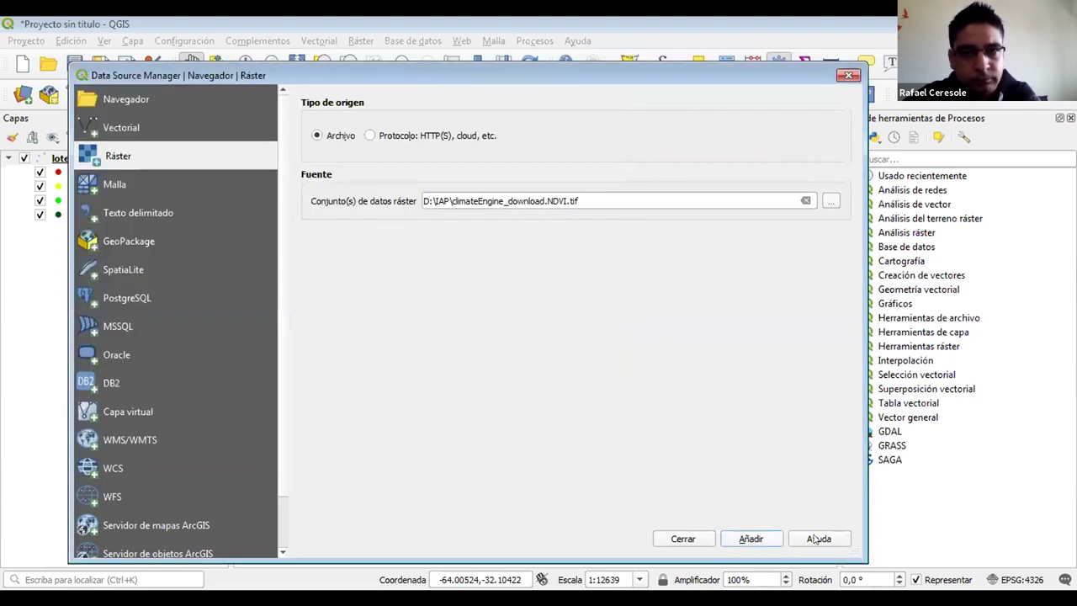
pyautogui.click(751, 539)
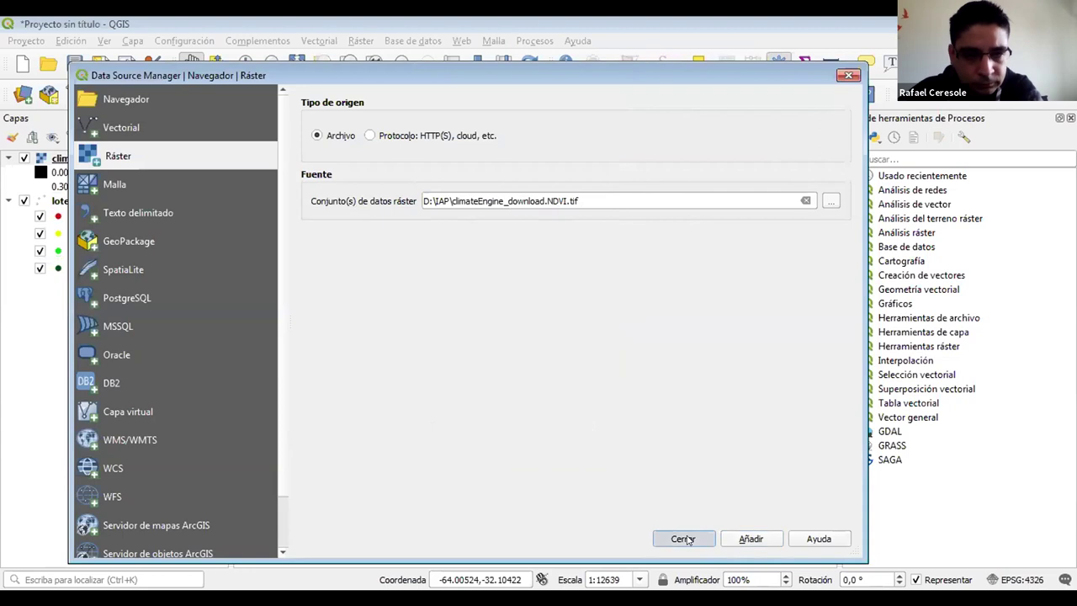
pyautogui.click(683, 538)
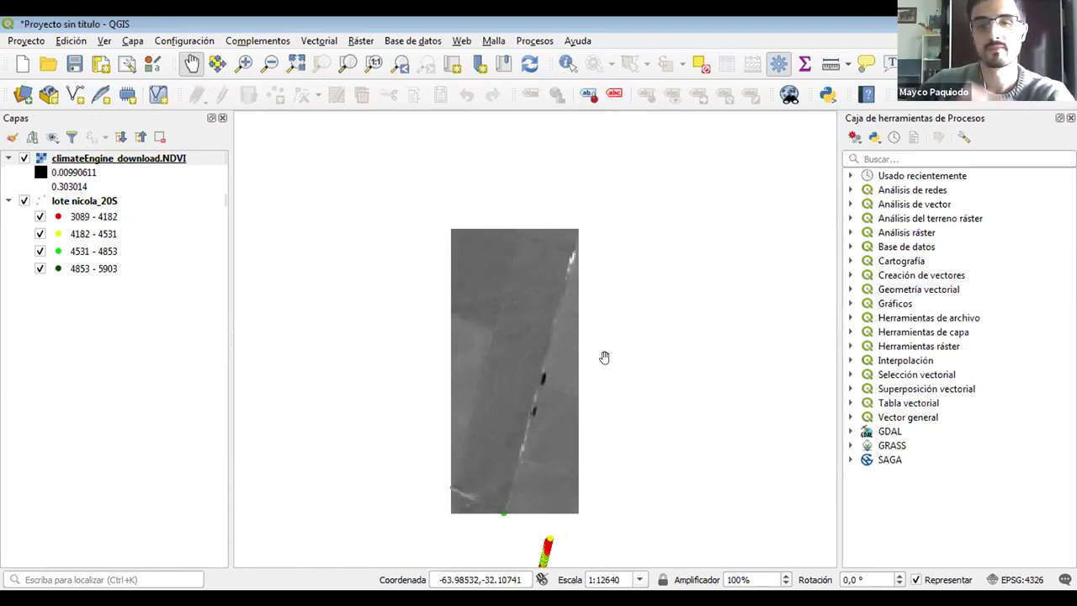
# Step: Hide the lote nicola_20S layer so only the NDVI raster is shown on the map
pyautogui.moveTo(657, 352); pyautogui.dragTo(661, 286)
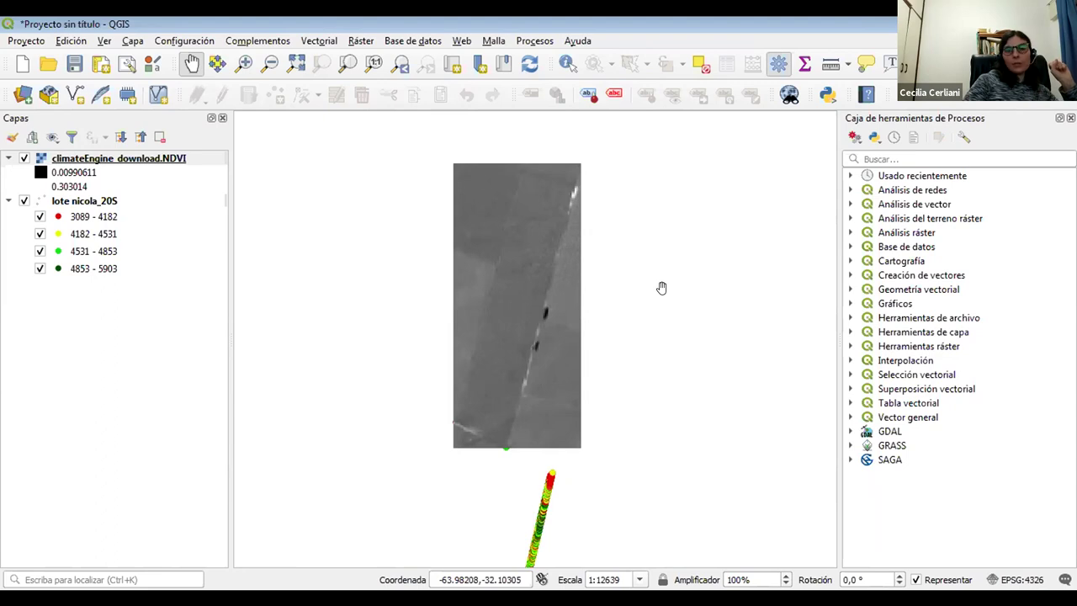
pyautogui.scroll(-1, 661, 288)
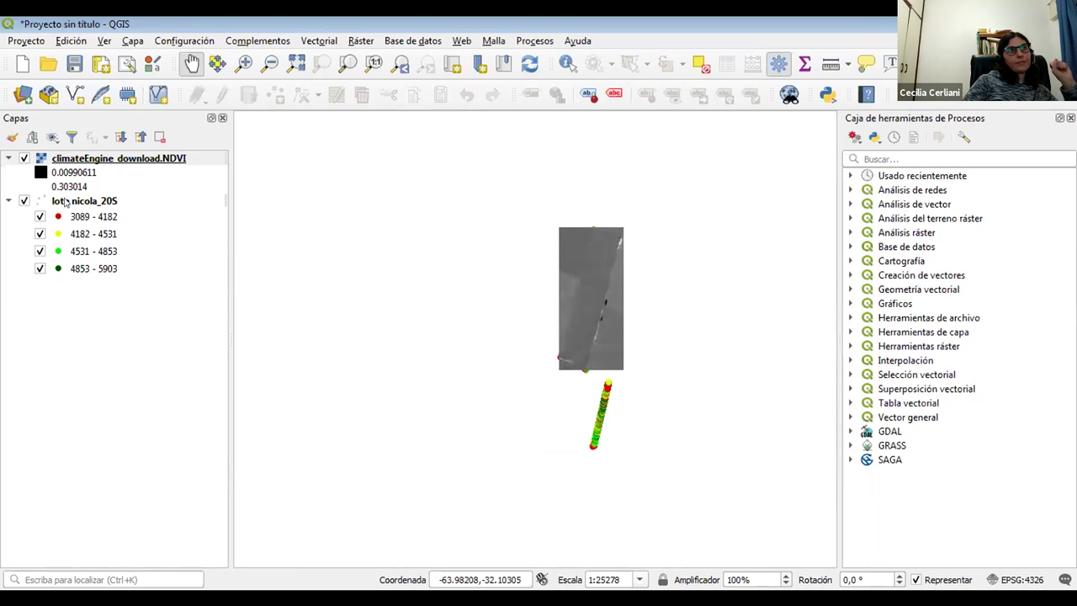
pyautogui.click(24, 202)
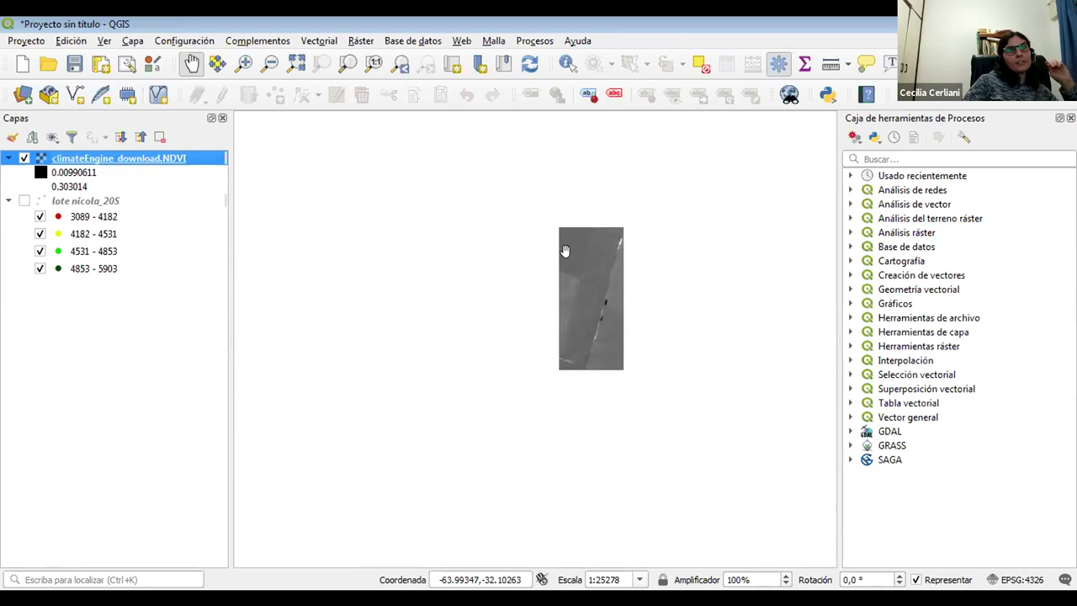
# Step: Check the coordinate reference system of the climateEngine_download.NDVI raster in its layer information
pyautogui.doubleClick(146, 163)
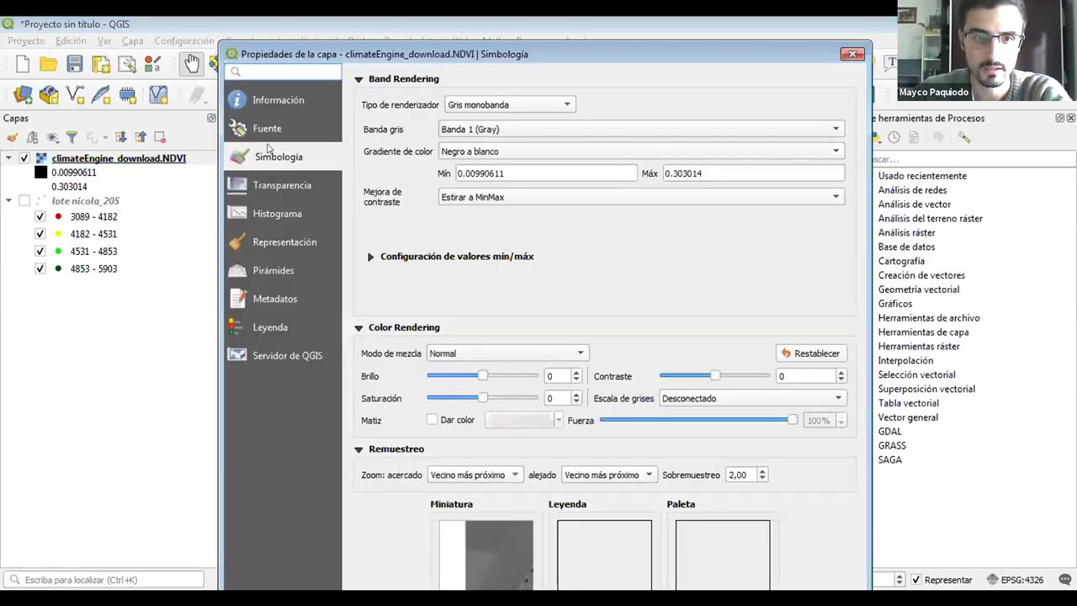
pyautogui.click(281, 99)
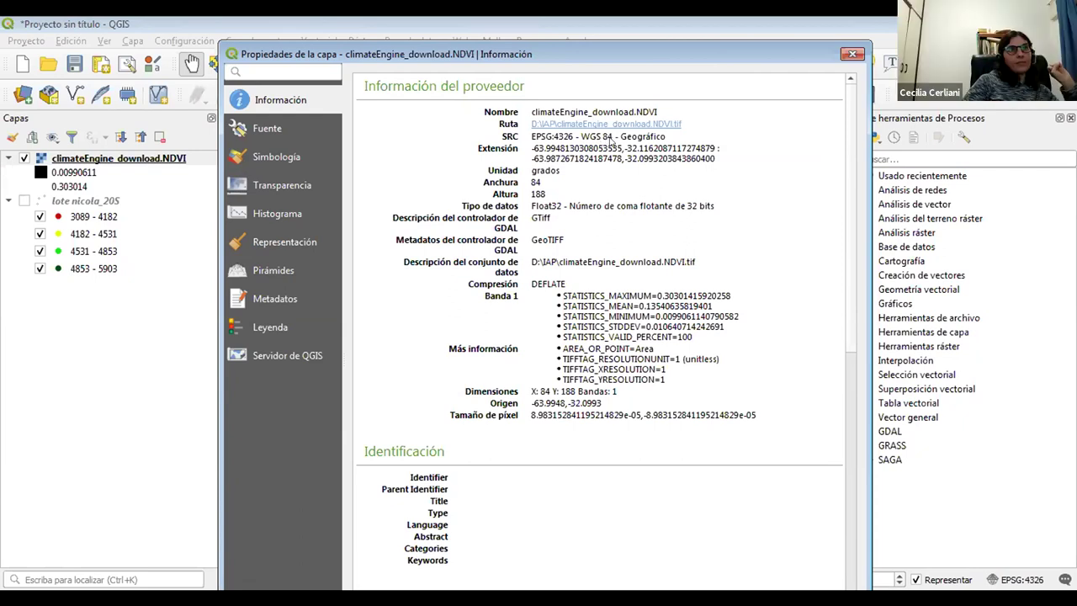
pyautogui.click(852, 53)
# Step: Check the coordinate reference system of the lote nicola_20S layer in its source settings and layer information
pyautogui.click(65, 202)
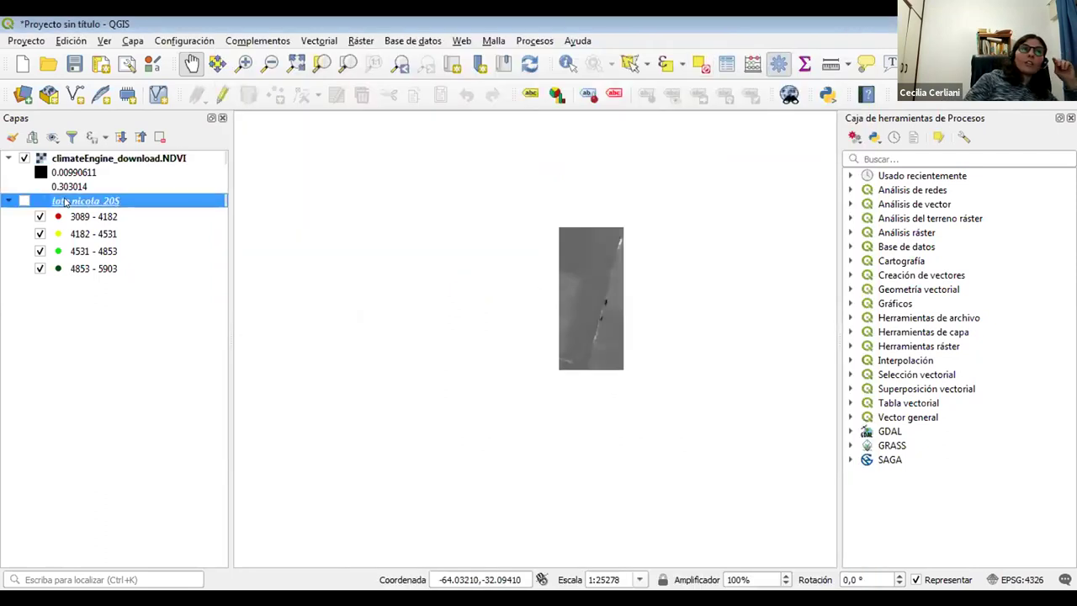
pyautogui.doubleClick(65, 202)
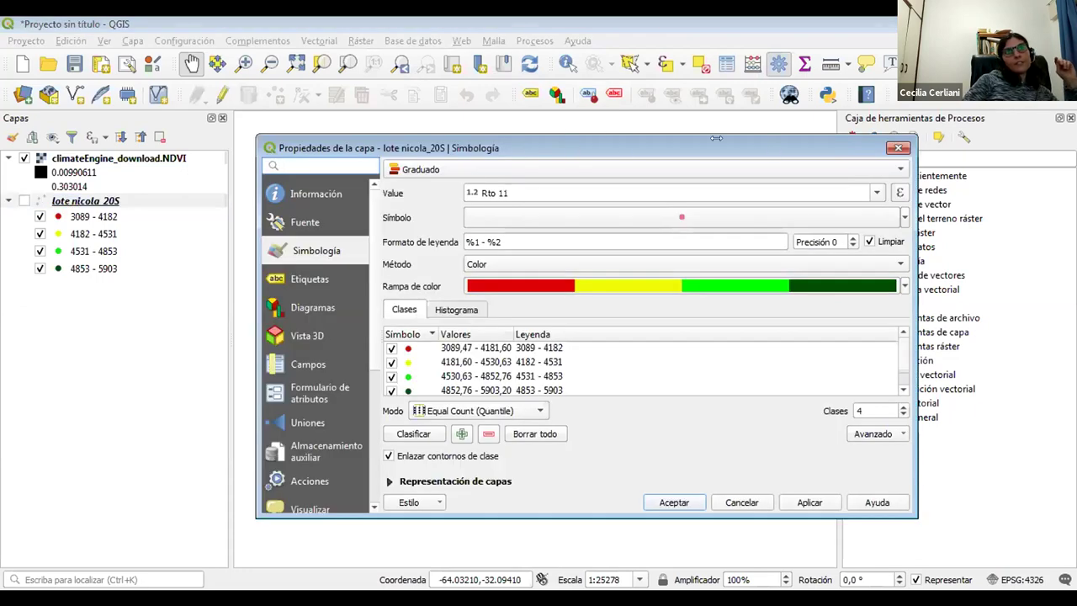
pyautogui.moveTo(570, 147); pyautogui.dragTo(380, 148)
pyautogui.press('Return')
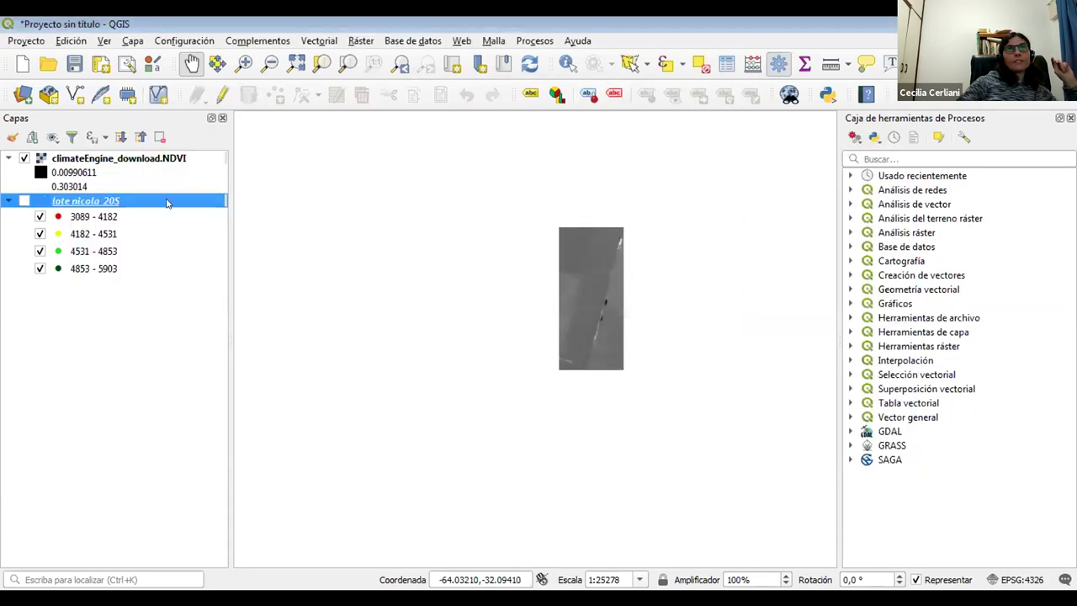
pyautogui.rightClick(167, 202)
pyautogui.click(86, 203)
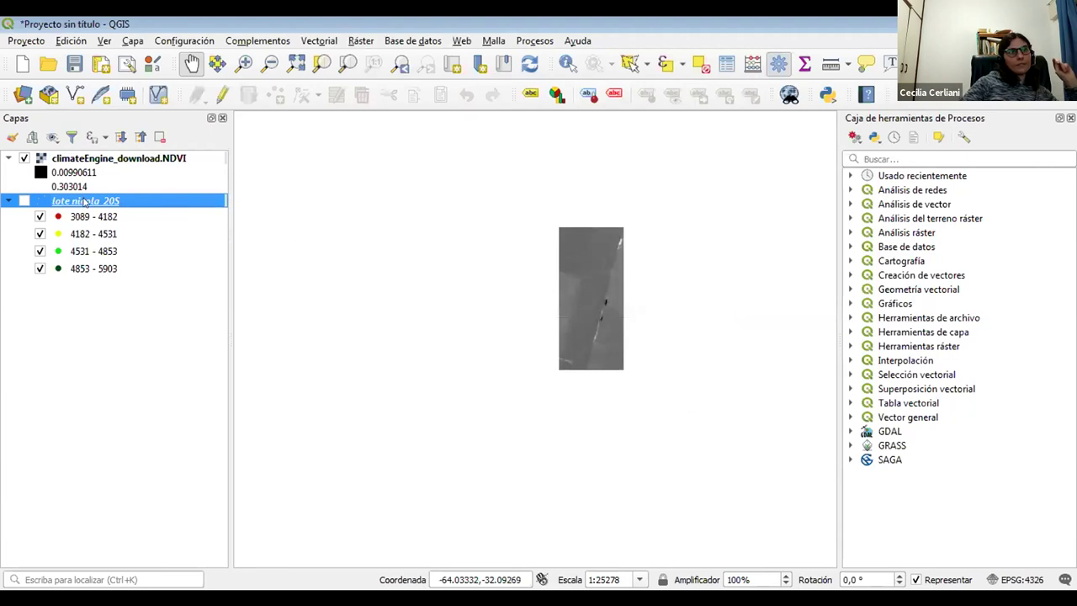
pyautogui.doubleClick(158, 249)
pyautogui.click(133, 219)
pyautogui.press('Down')
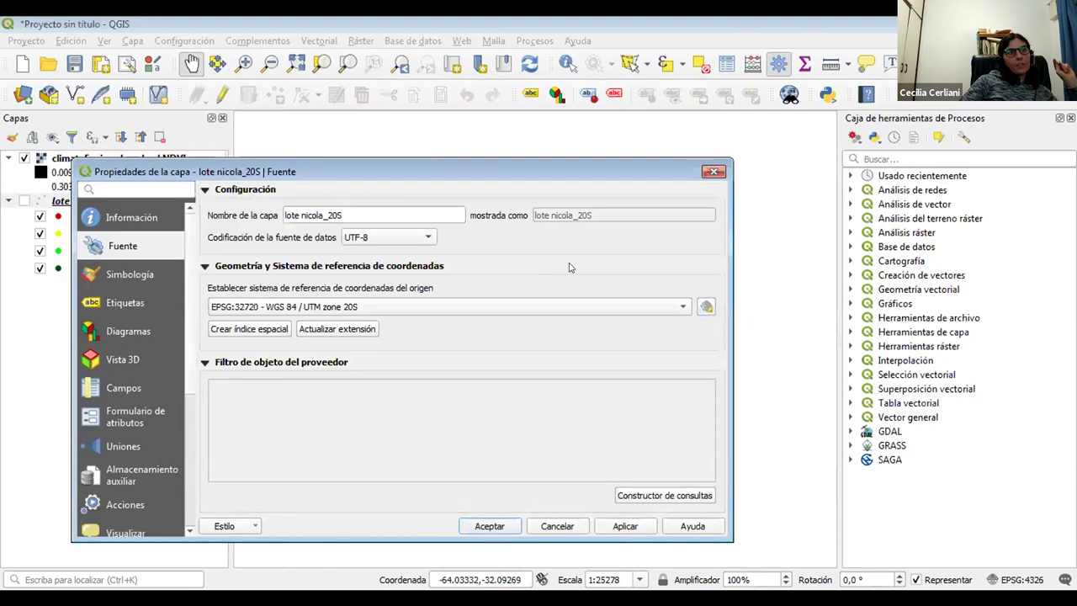
pyautogui.click(146, 214)
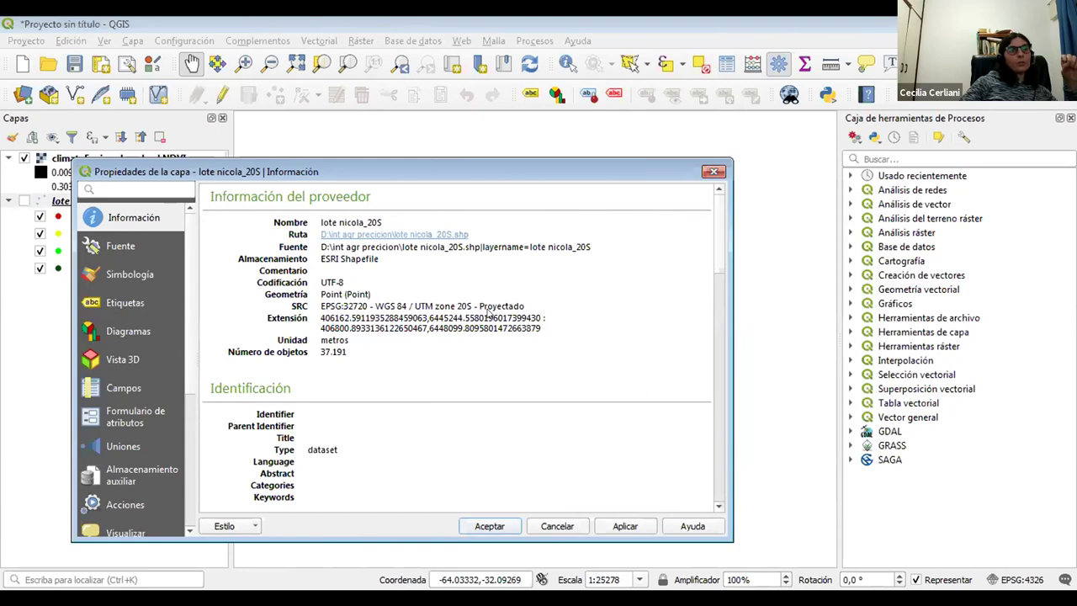
pyautogui.click(713, 172)
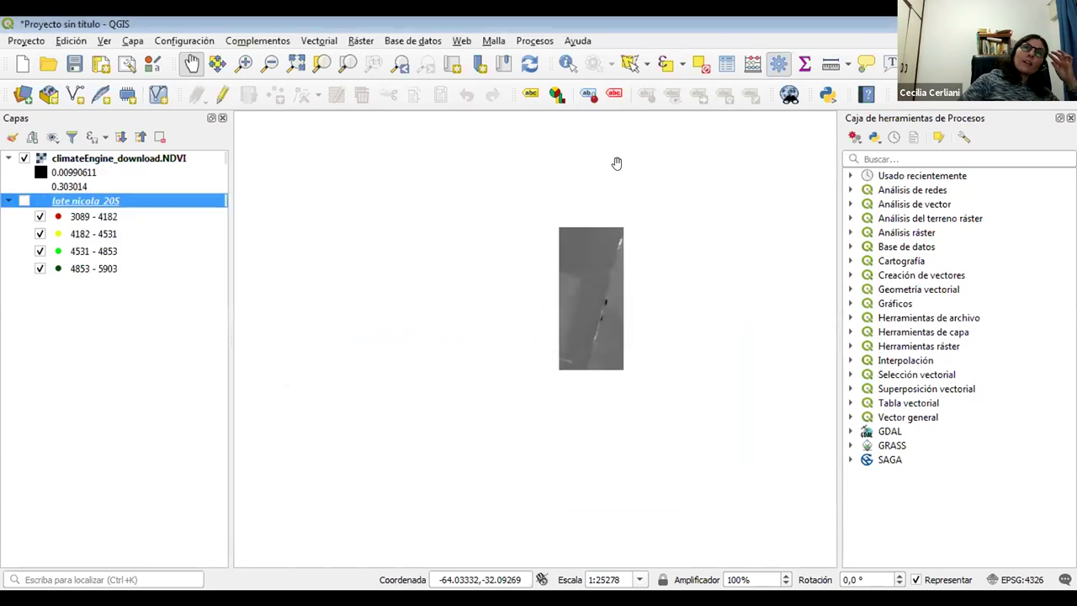
# Step: Review the general settings and coordinate reference system in the project properties, and close them without changes
pyautogui.click(88, 158)
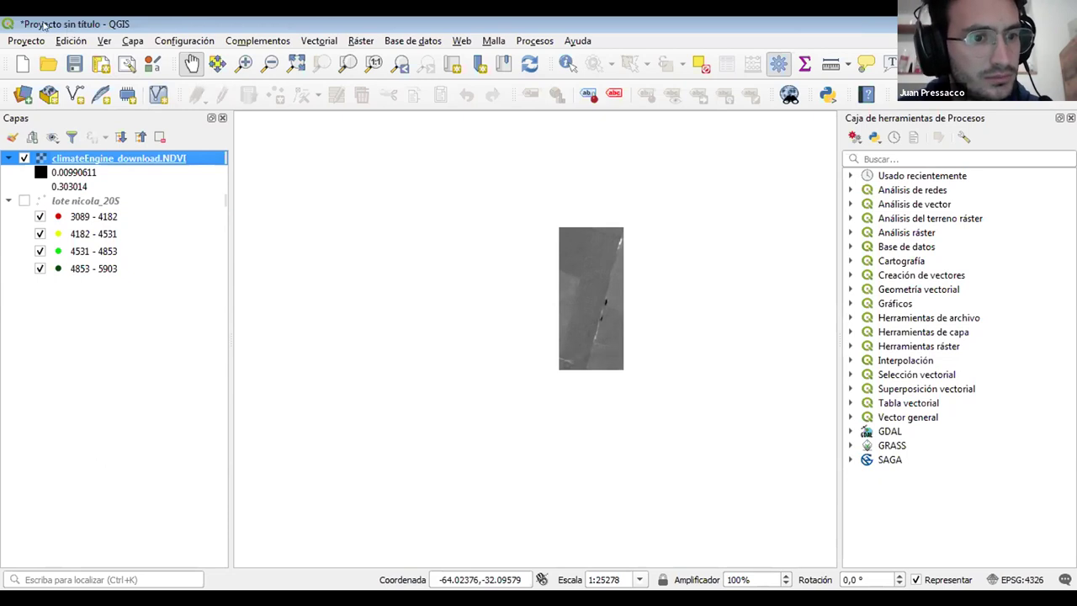
pyautogui.click(21, 38)
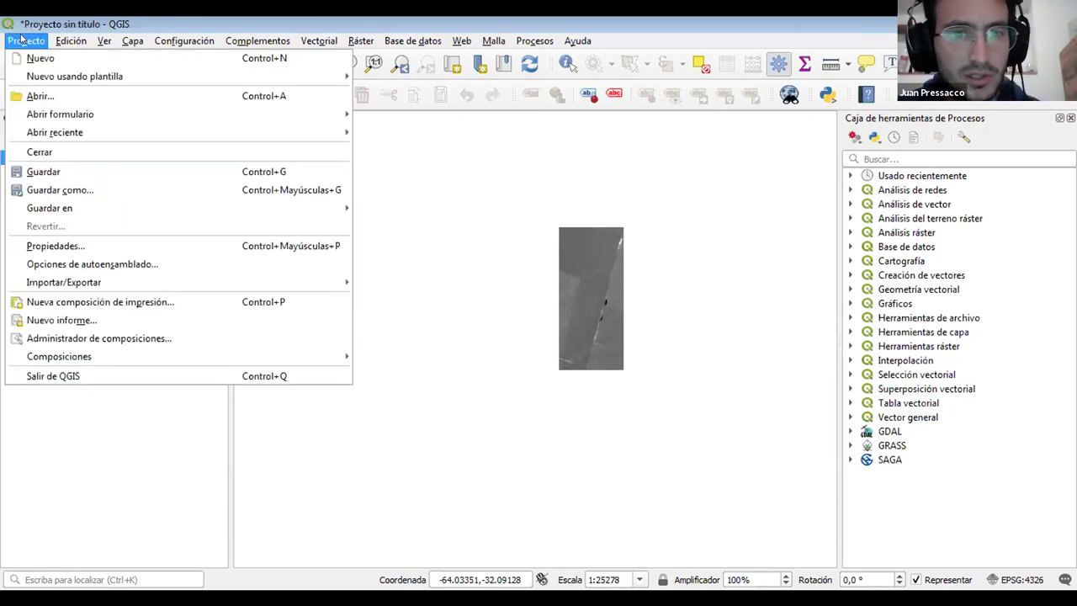
pyautogui.click(89, 245)
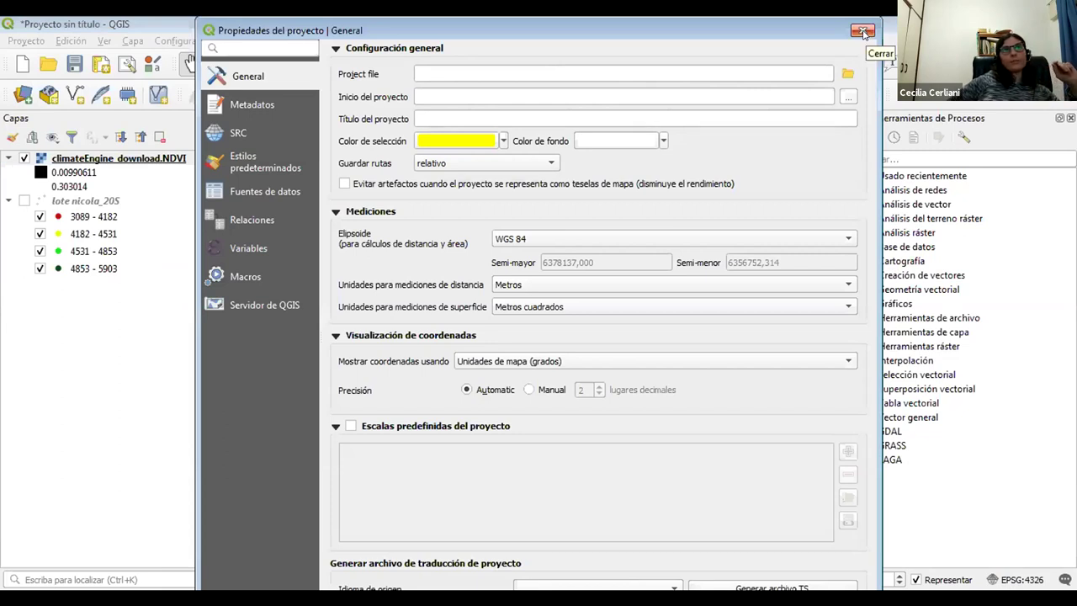
pyautogui.click(243, 133)
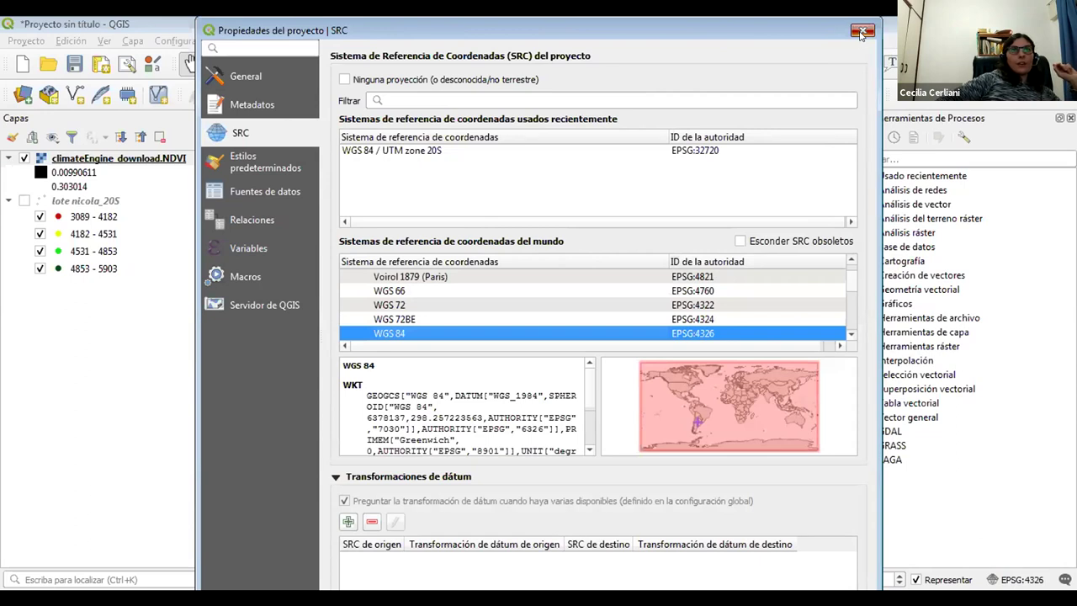
pyautogui.click(862, 33)
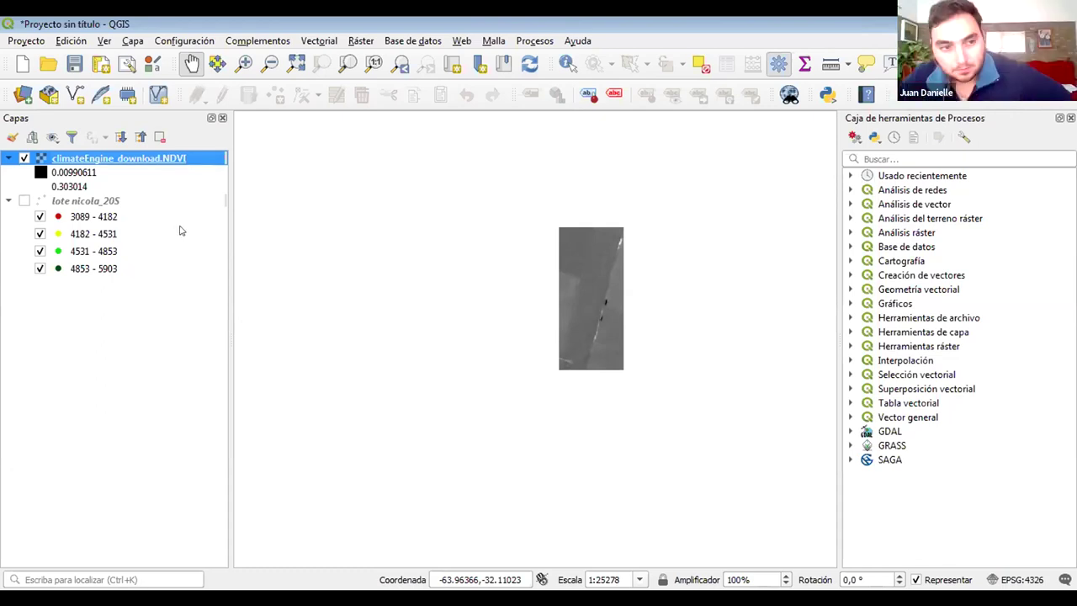
# Step: Set the climateEngine_download.NDVI raster's symbology renderer to Pseudocolor monobanda
pyautogui.doubleClick(67, 158)
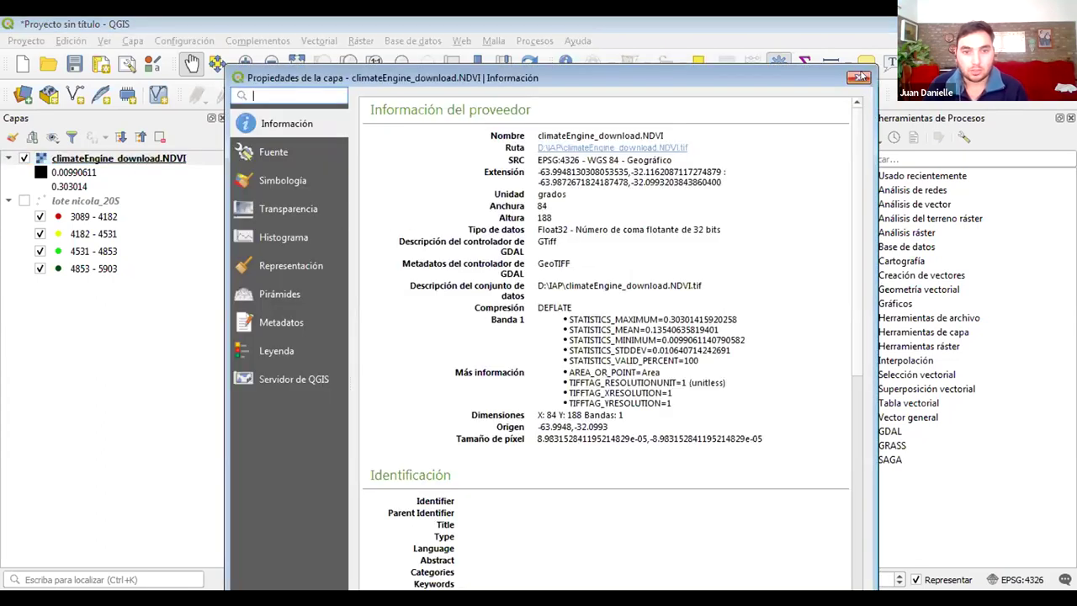
pyautogui.click(285, 181)
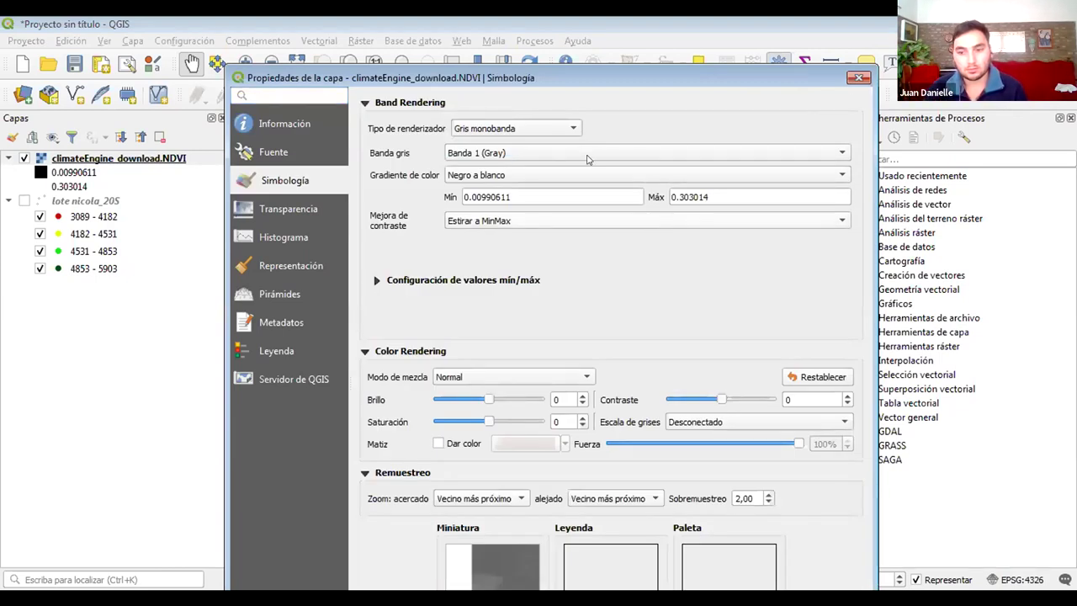
pyautogui.click(570, 127)
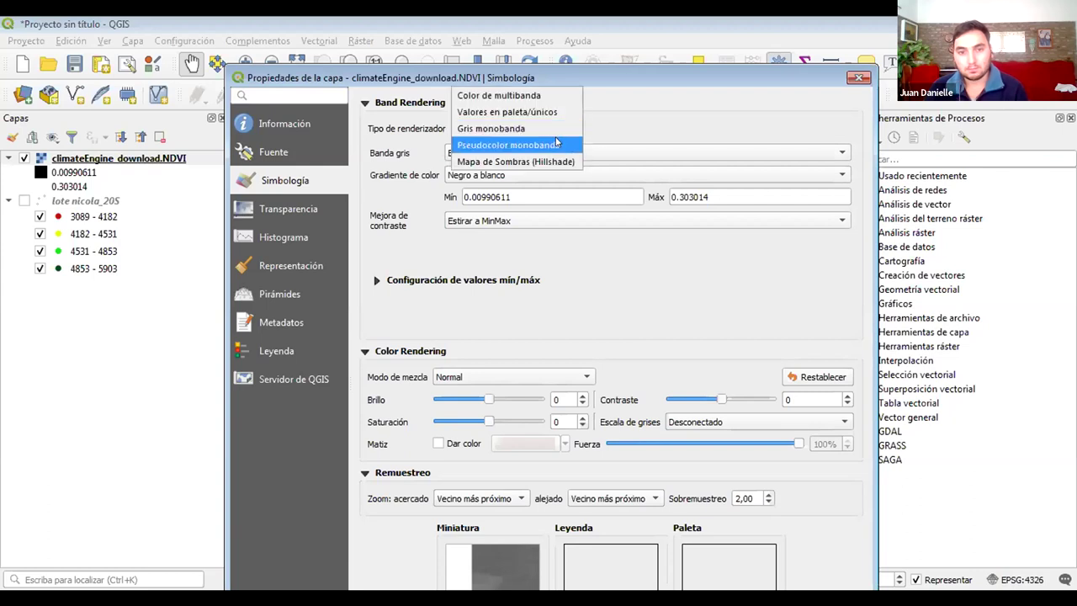
pyautogui.click(557, 145)
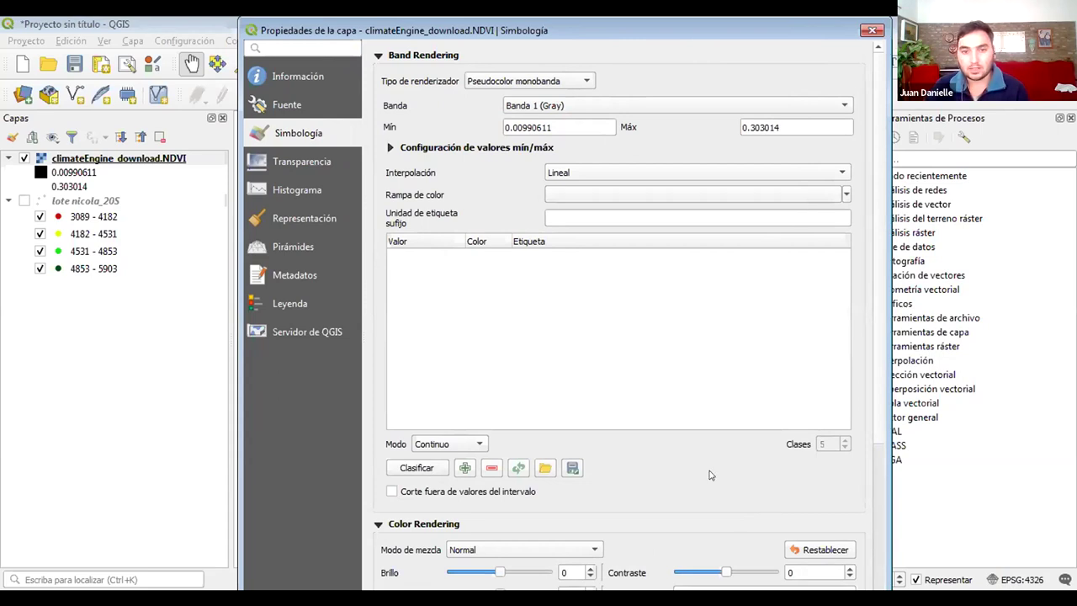
# Step: Colour the NDVI raster with the AAsemaforo red-yellow-green colour ramp and accept the layer's new style
pyautogui.click(846, 195)
pyautogui.click(736, 211)
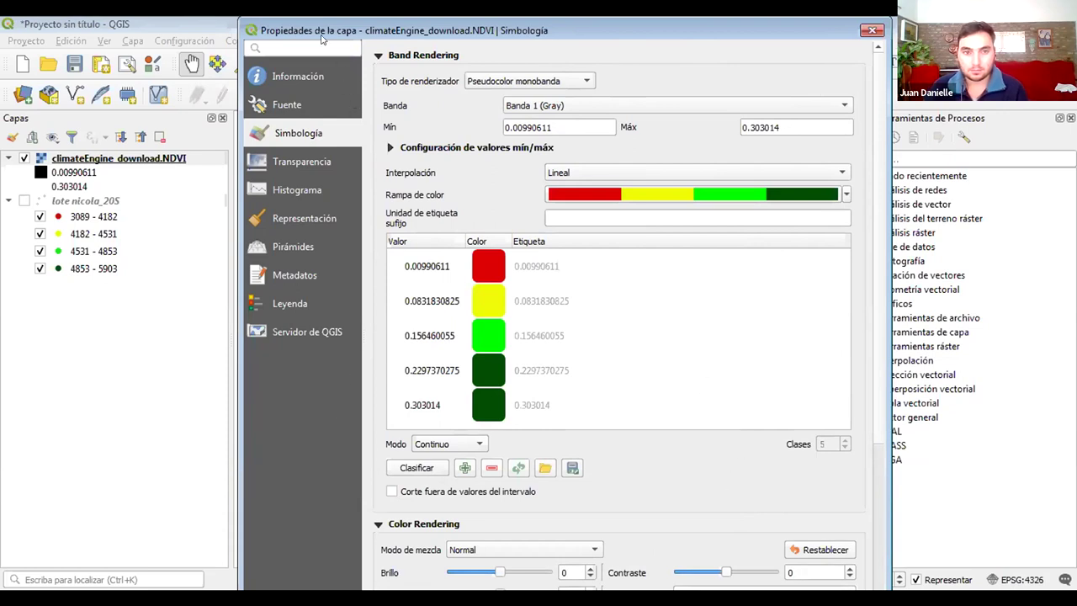
pyautogui.moveTo(321, 38); pyautogui.dragTo(298, 37)
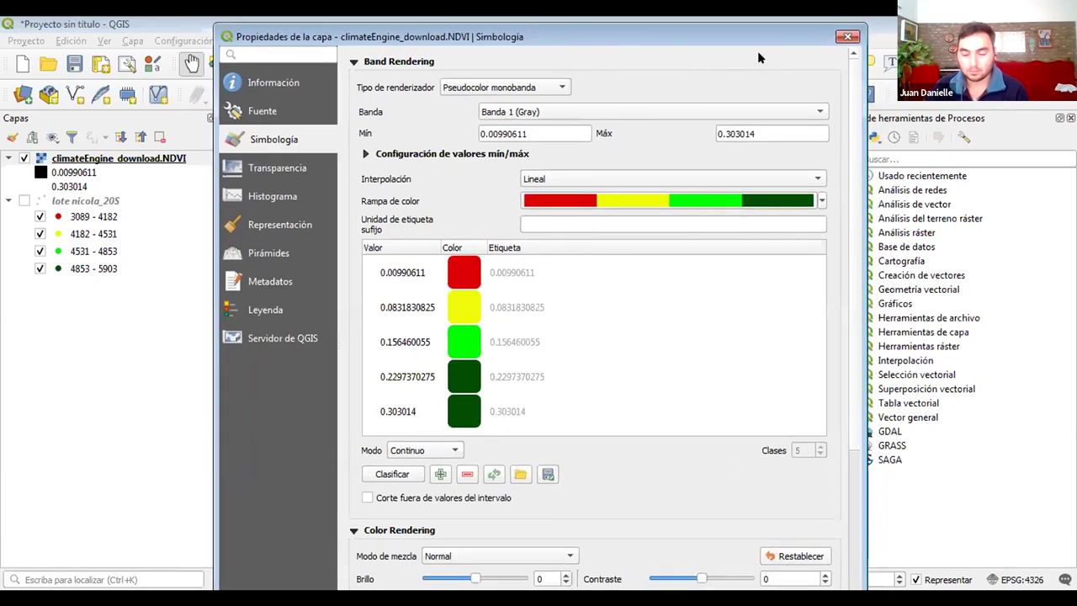
pyautogui.moveTo(757, 58); pyautogui.dragTo(756, 297)
pyautogui.moveTo(734, 262); pyautogui.dragTo(740, 23)
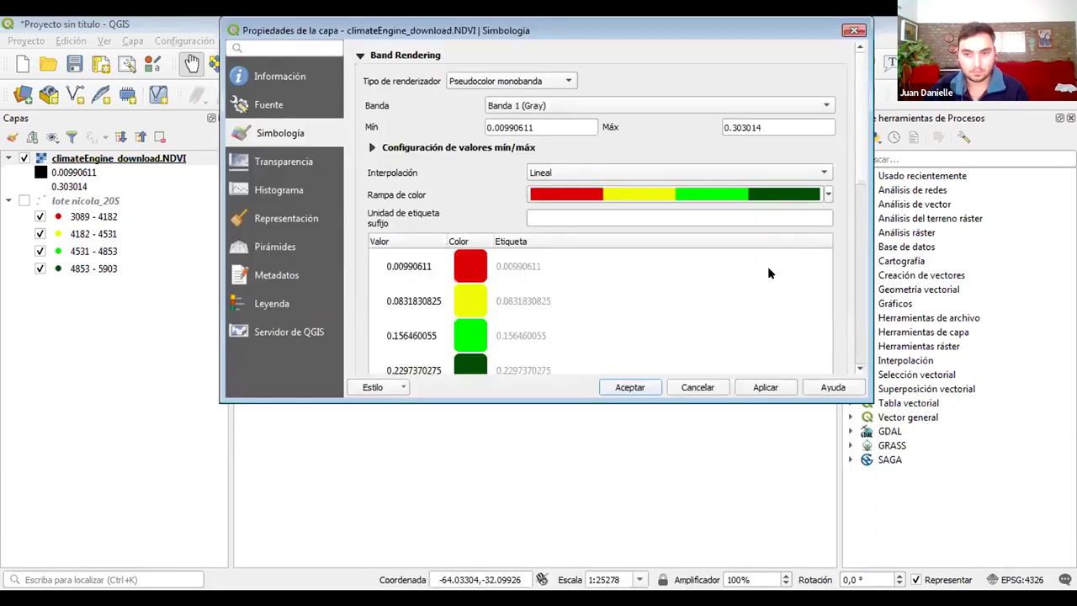
pyautogui.click(630, 388)
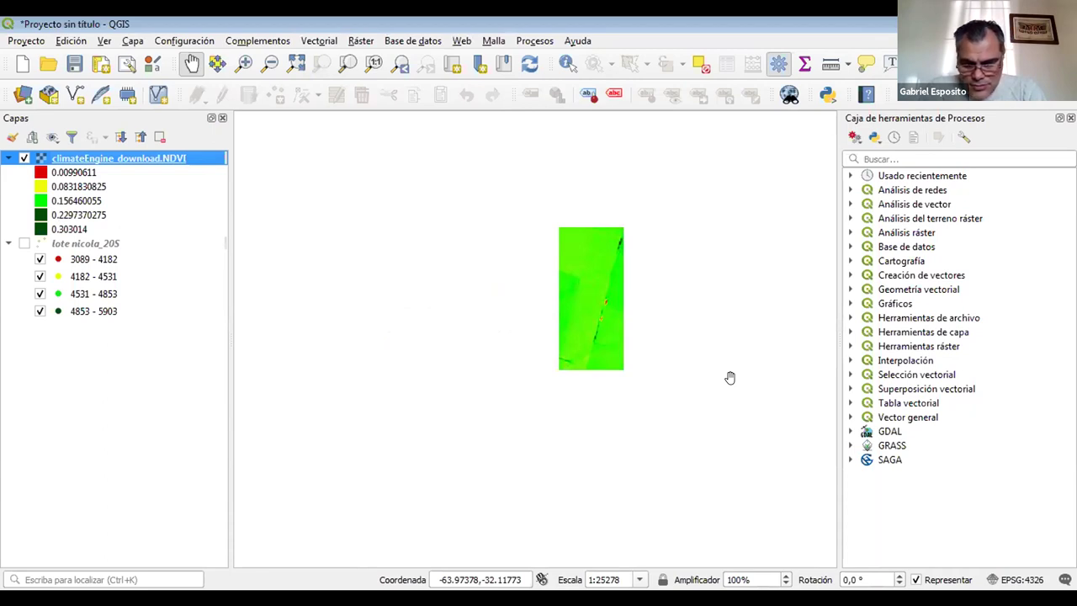
# Step: Classify the NDVI raster's symbology in Cuantil mode with 4 classes, and apply it to the layer
pyautogui.doubleClick(116, 156)
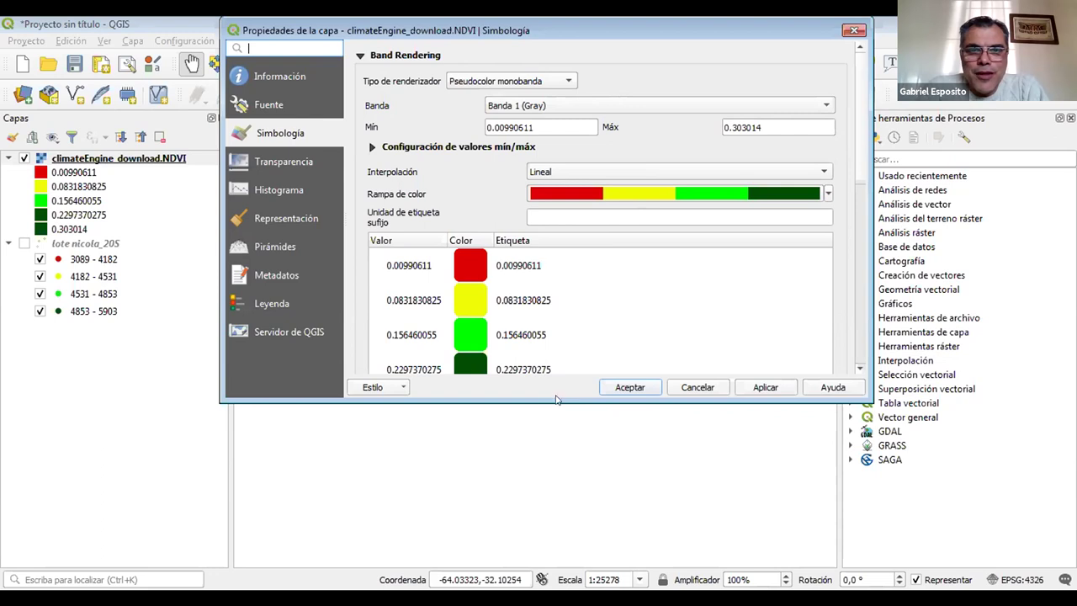
pyautogui.moveTo(558, 395); pyautogui.dragTo(559, 507)
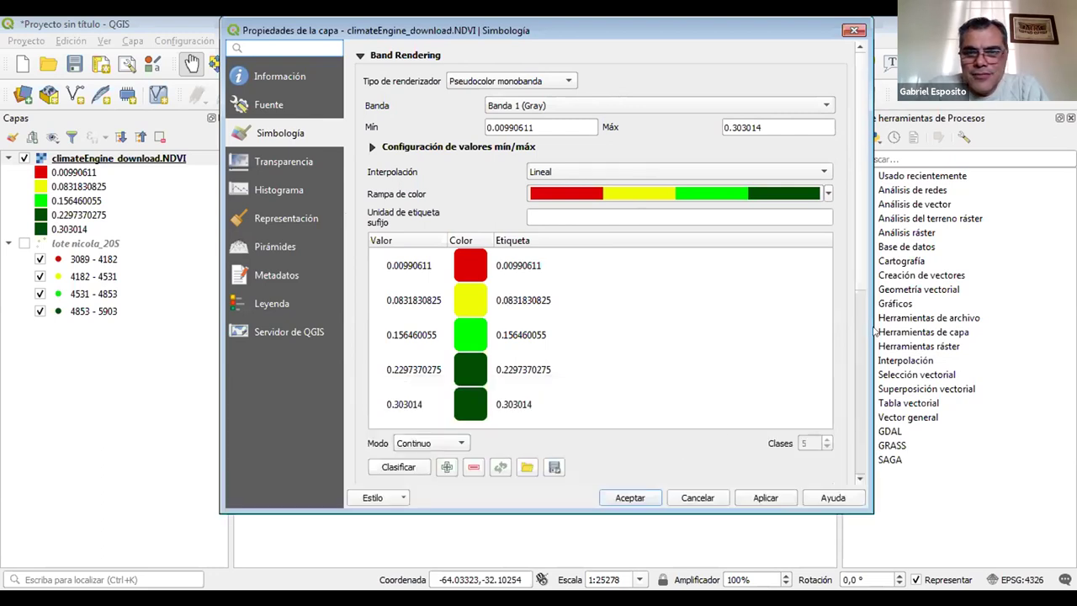
pyautogui.scroll(-3, 853, 330)
pyautogui.scroll(-2, 853, 331)
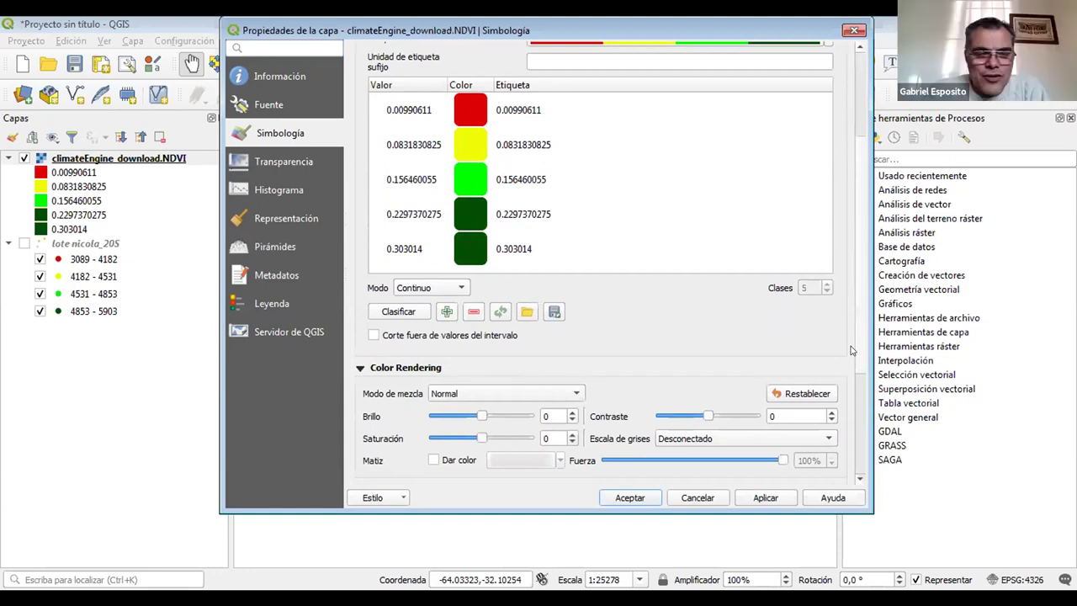
pyautogui.scroll(3, 858, 324)
pyautogui.scroll(3, 865, 300)
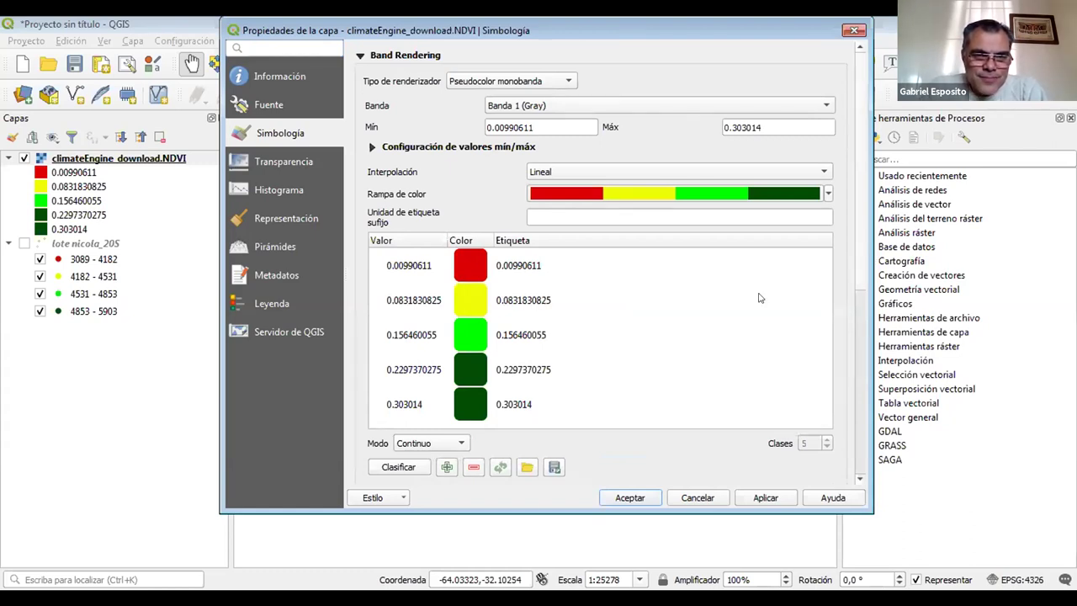
pyautogui.click(436, 444)
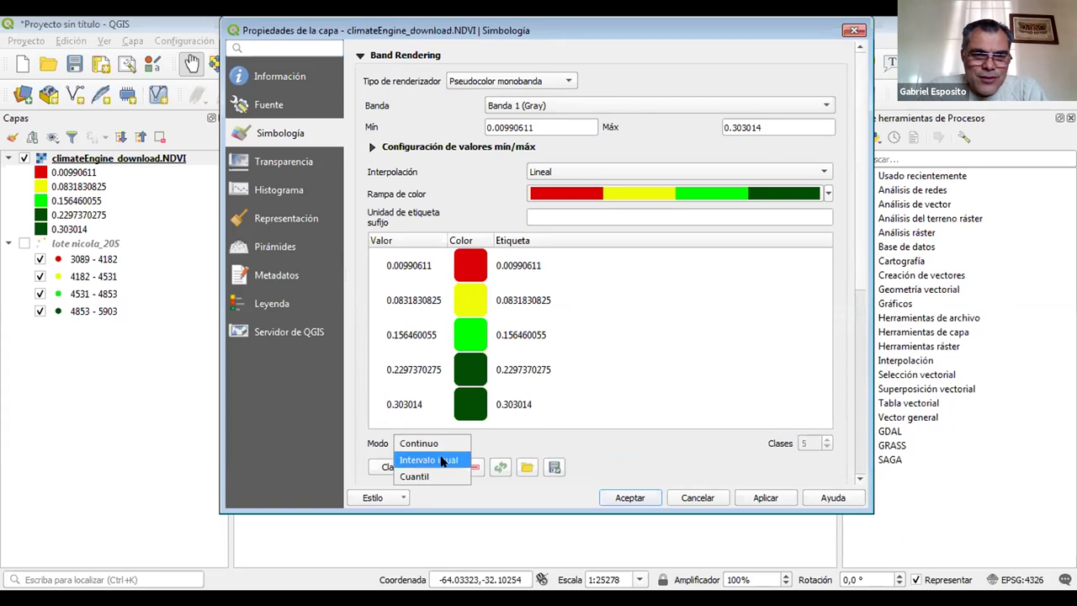
pyautogui.click(434, 476)
pyautogui.click(826, 448)
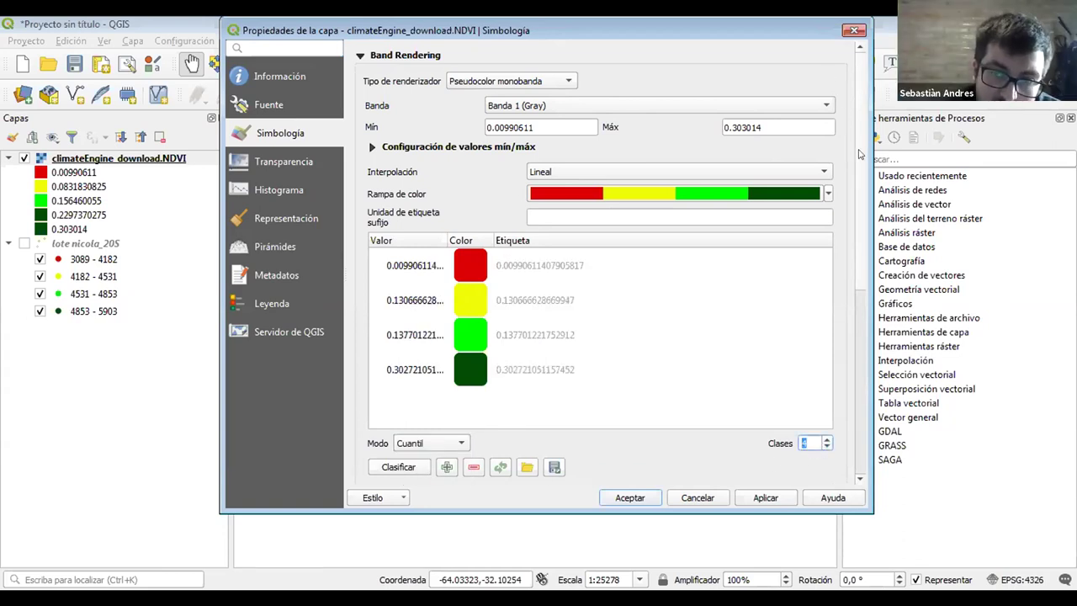
pyautogui.scroll(-3, 858, 156)
pyautogui.click(762, 497)
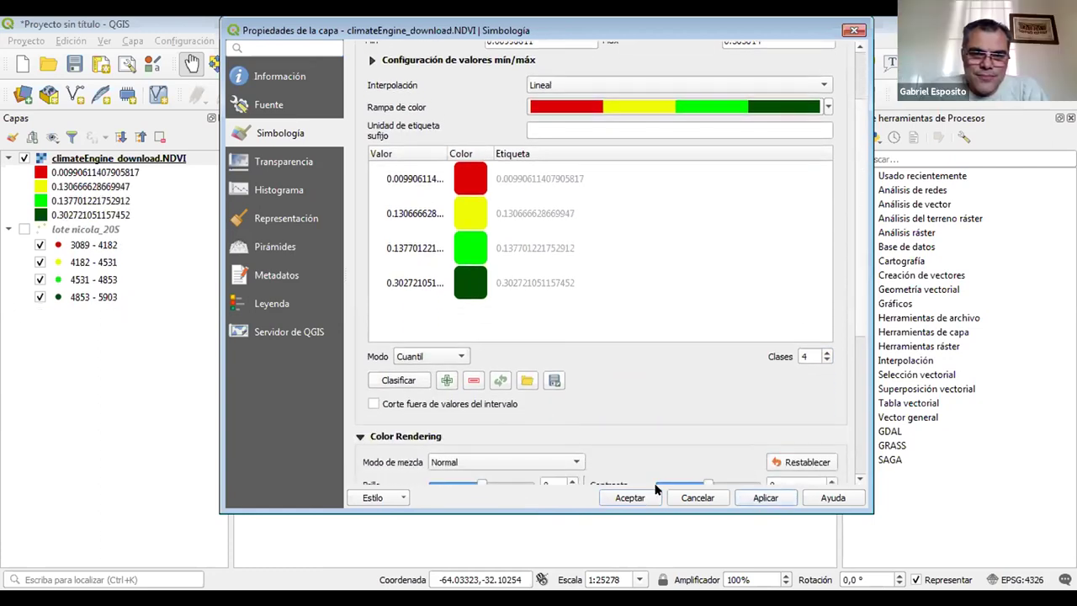
pyautogui.click(632, 497)
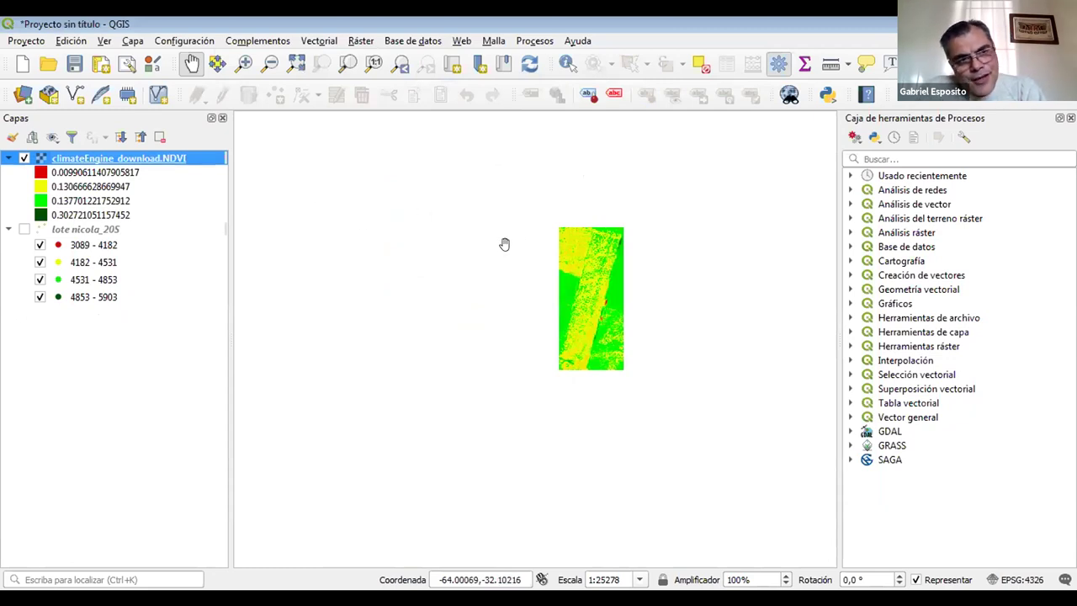
# Step: Change the NDVI raster's colour ramp to Greens in its symbology settings
pyautogui.scroll(1, 504, 244)
pyautogui.moveTo(613, 277); pyautogui.dragTo(473, 273)
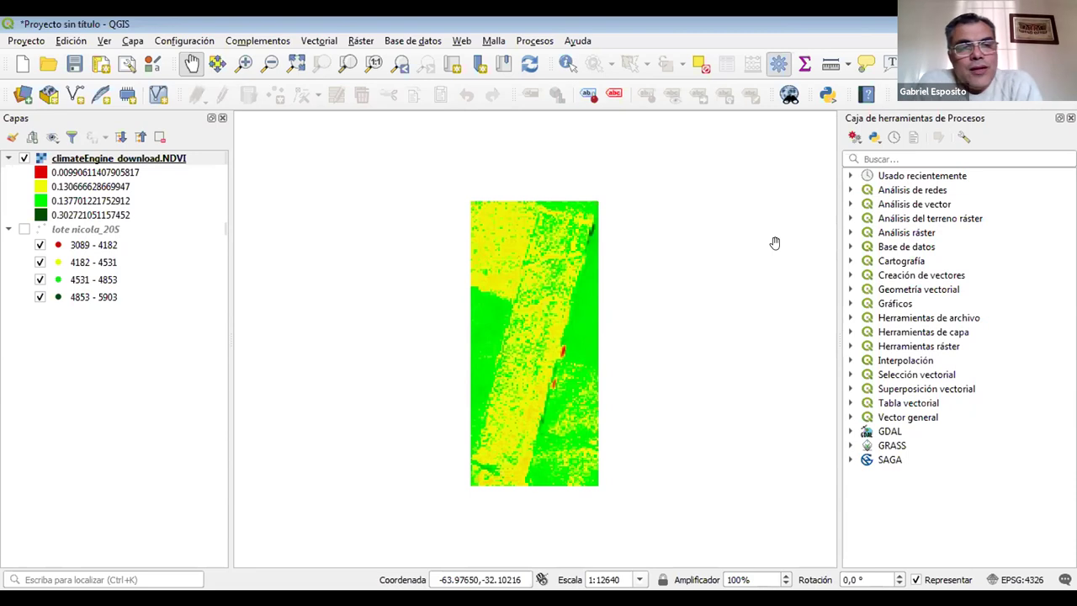
pyautogui.click(71, 159)
pyautogui.doubleClick(71, 159)
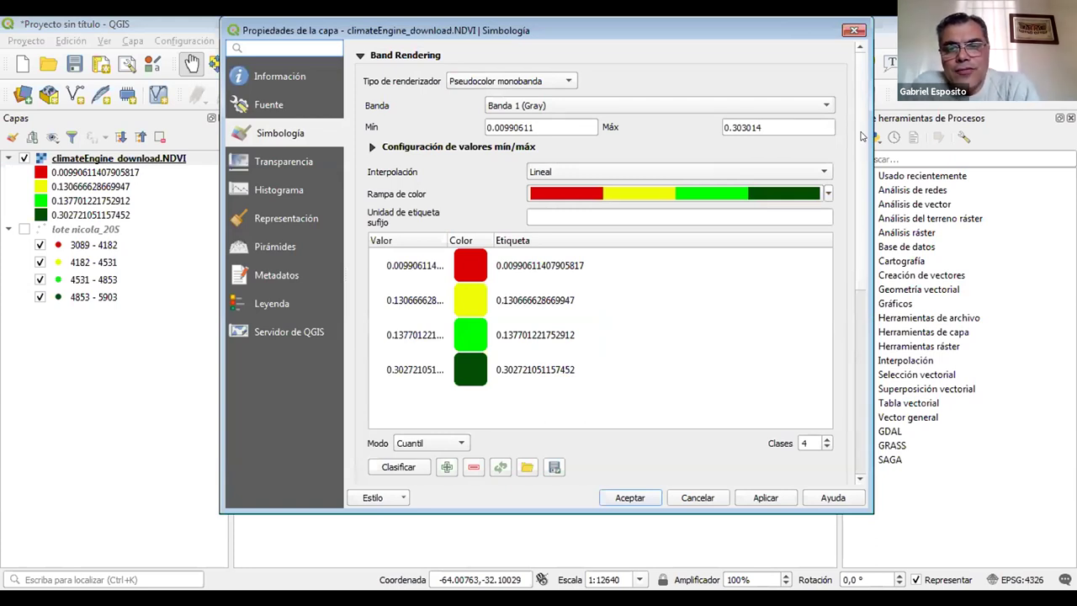
pyautogui.click(826, 192)
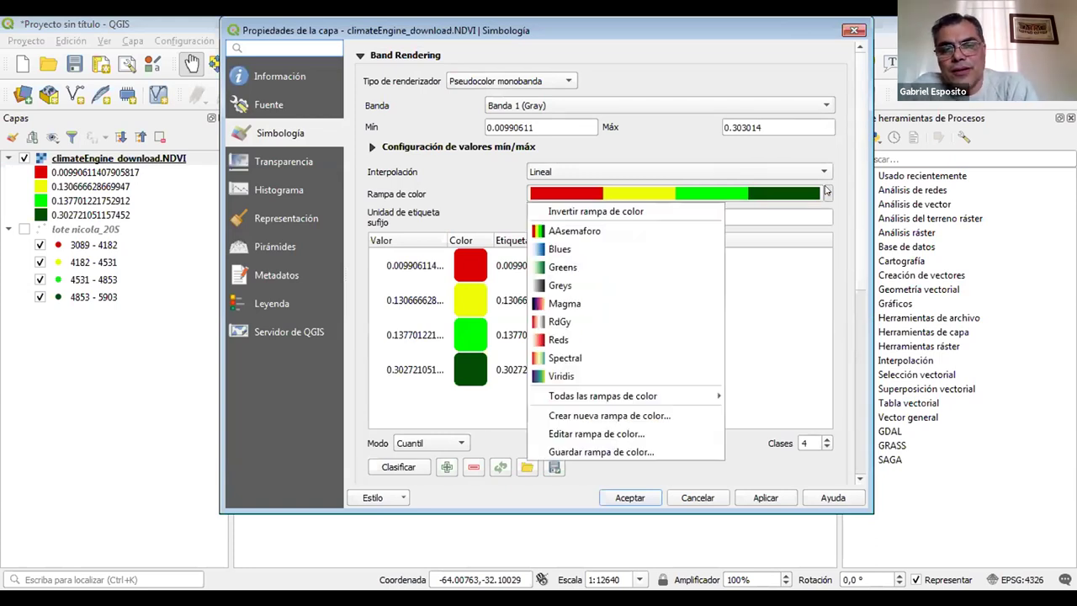
pyautogui.press('Escape')
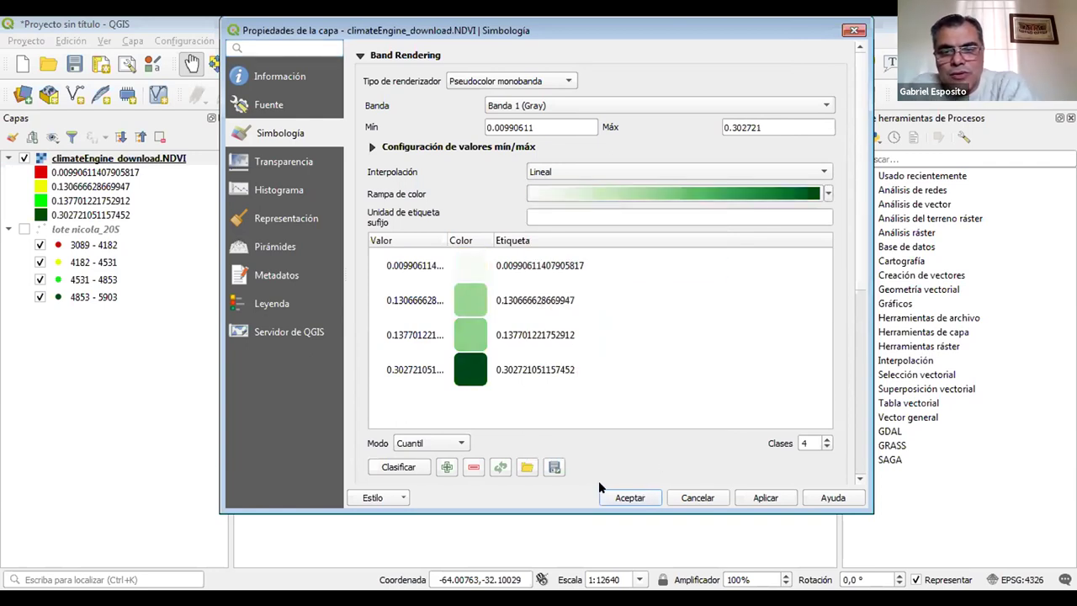
# Step: Keep the Cuantil mode, raise the NDVI classification to 8 classes, and apply the new style
pyautogui.click(443, 441)
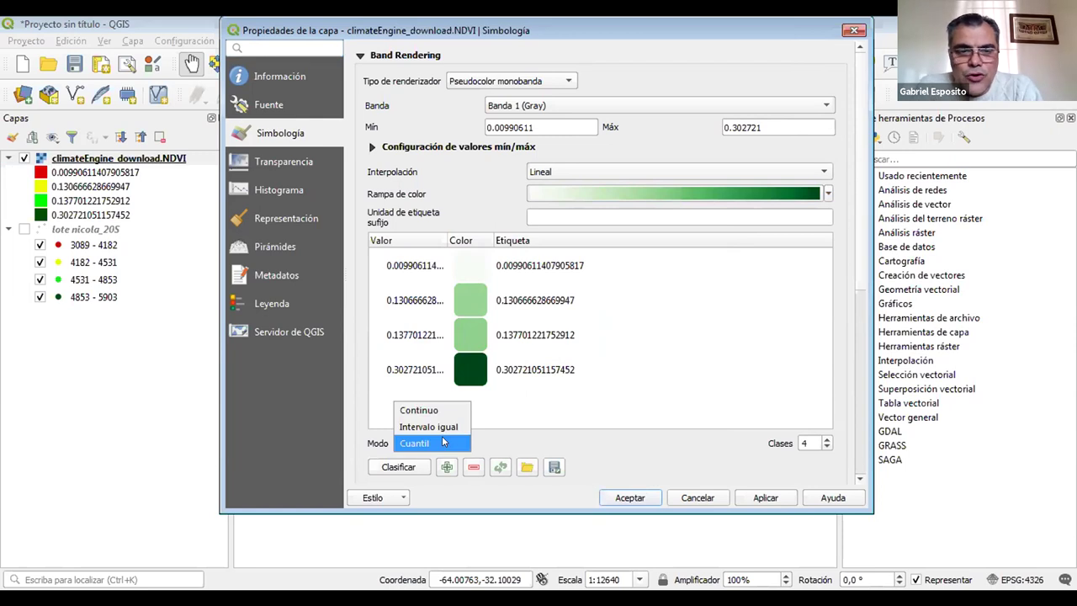
pyautogui.click(447, 442)
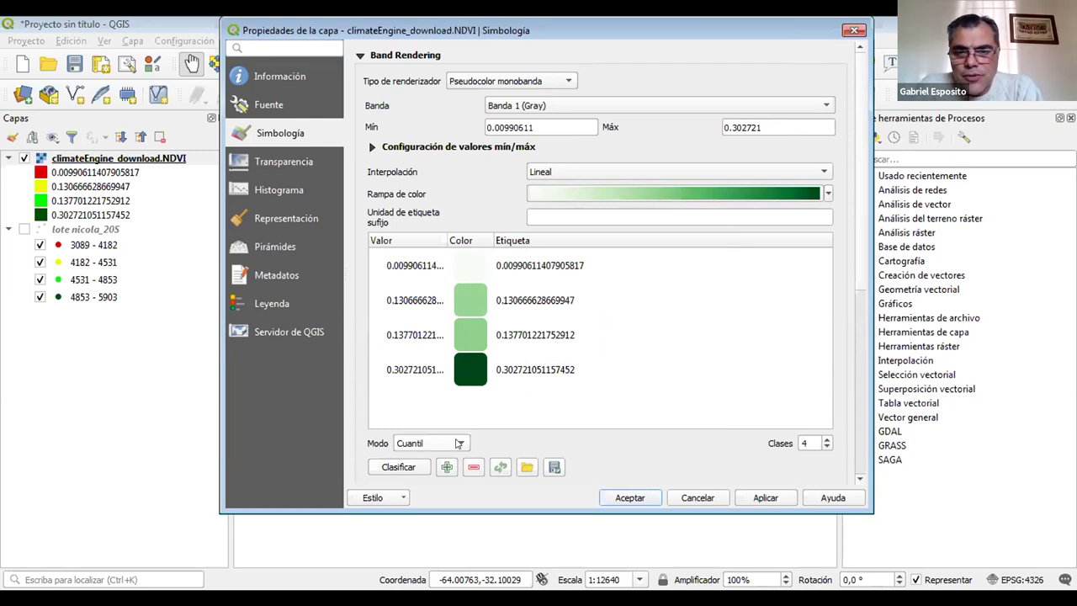
pyautogui.click(828, 440)
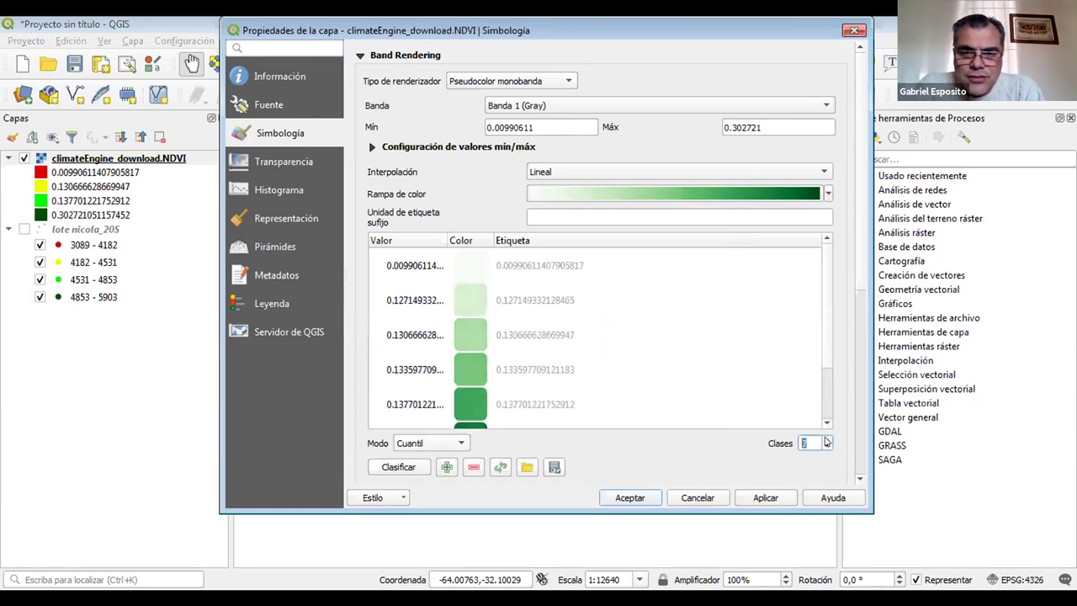
pyautogui.click(761, 497)
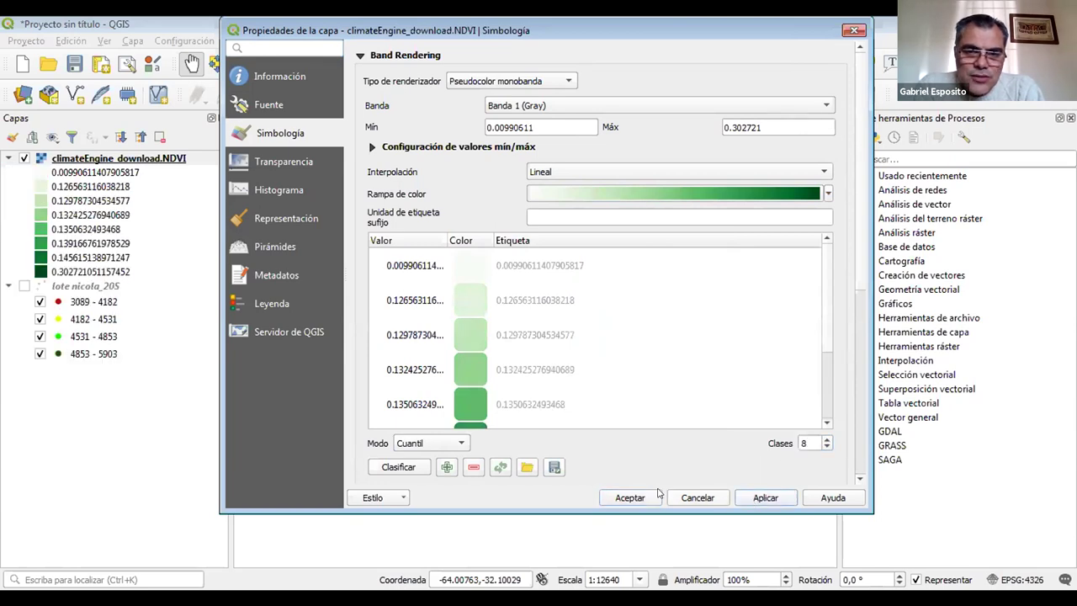
pyautogui.click(631, 497)
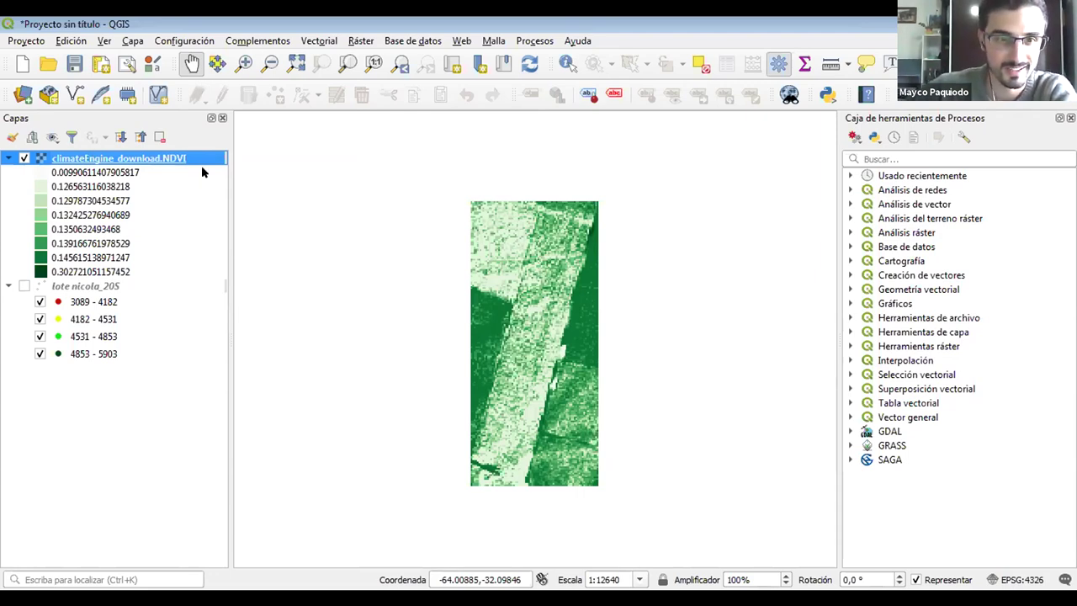
# Step: Review the NDVI raster's layer information, including its band statistics, pixel size and metadata sections, and close the properties without changes
pyautogui.rightClick(114, 158)
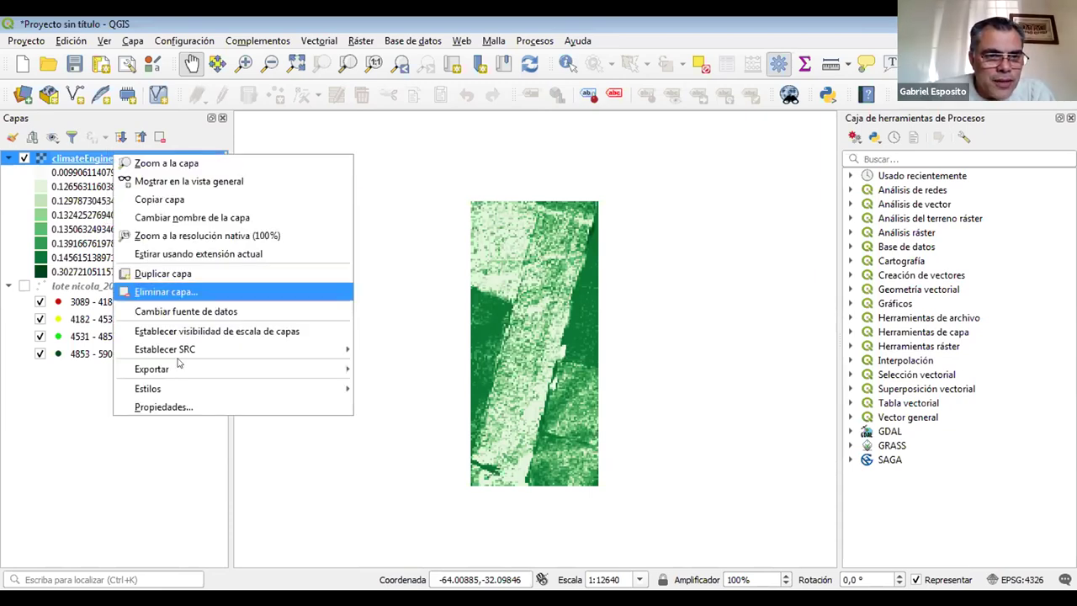
pyautogui.click(163, 406)
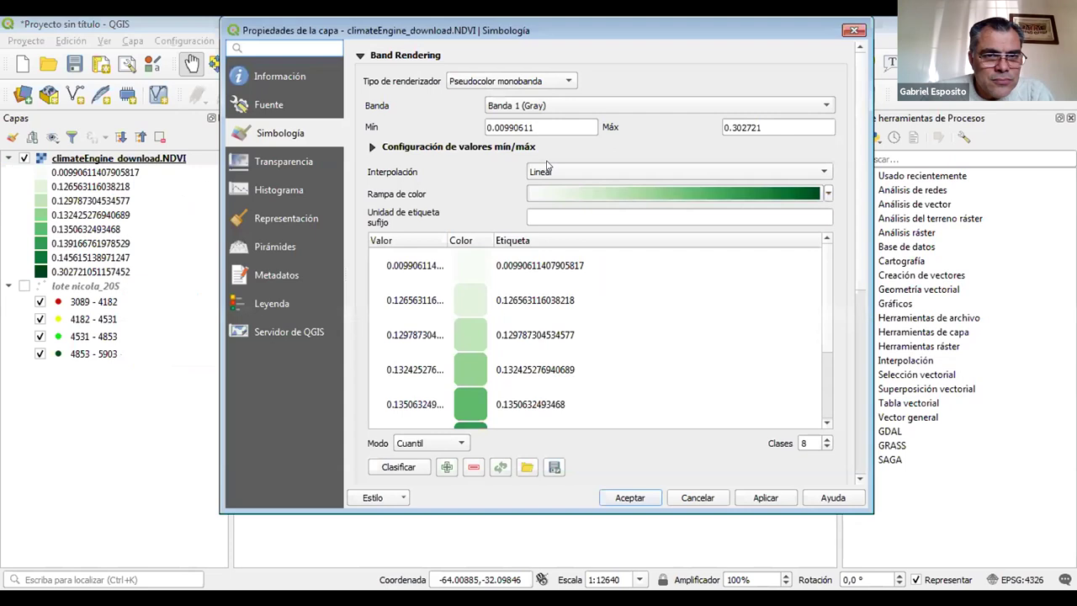
pyautogui.click(280, 77)
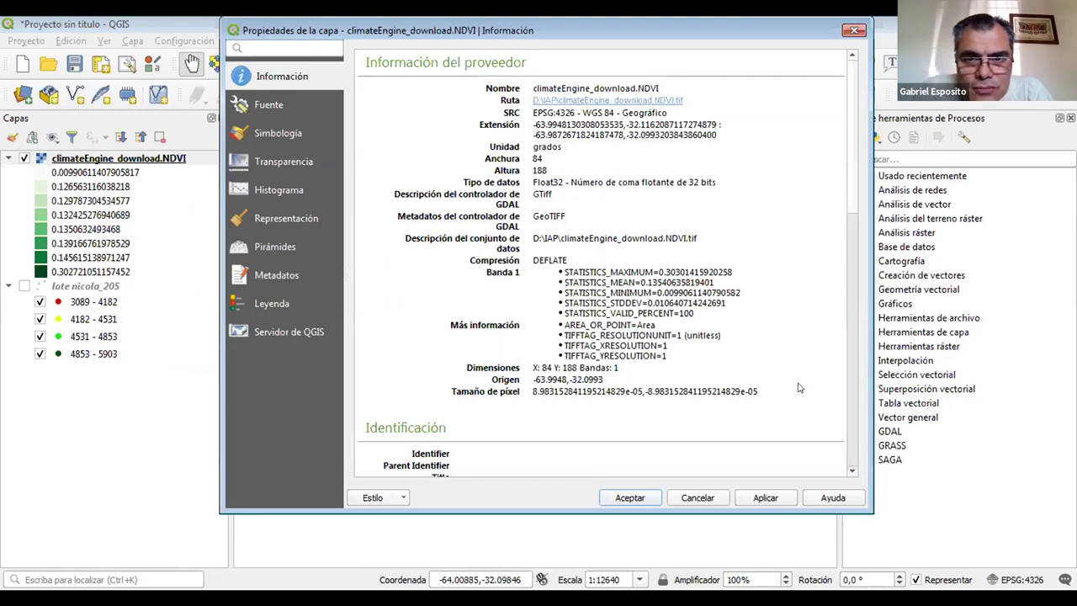
pyautogui.scroll(-2, 799, 387)
pyautogui.scroll(-10, 800, 387)
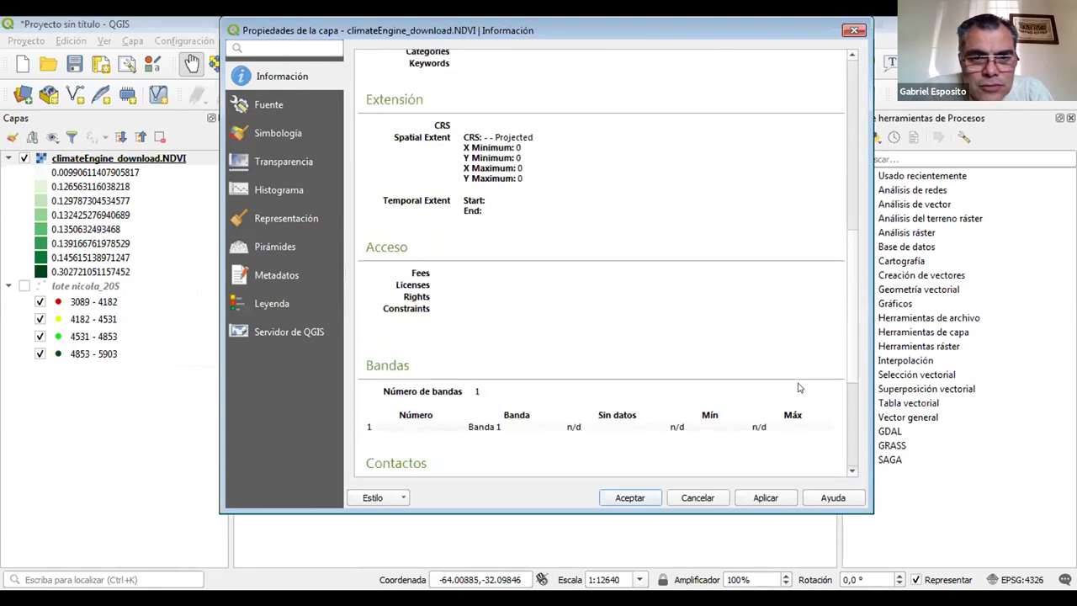
pyautogui.scroll(-3, 800, 387)
pyautogui.scroll(9, 799, 387)
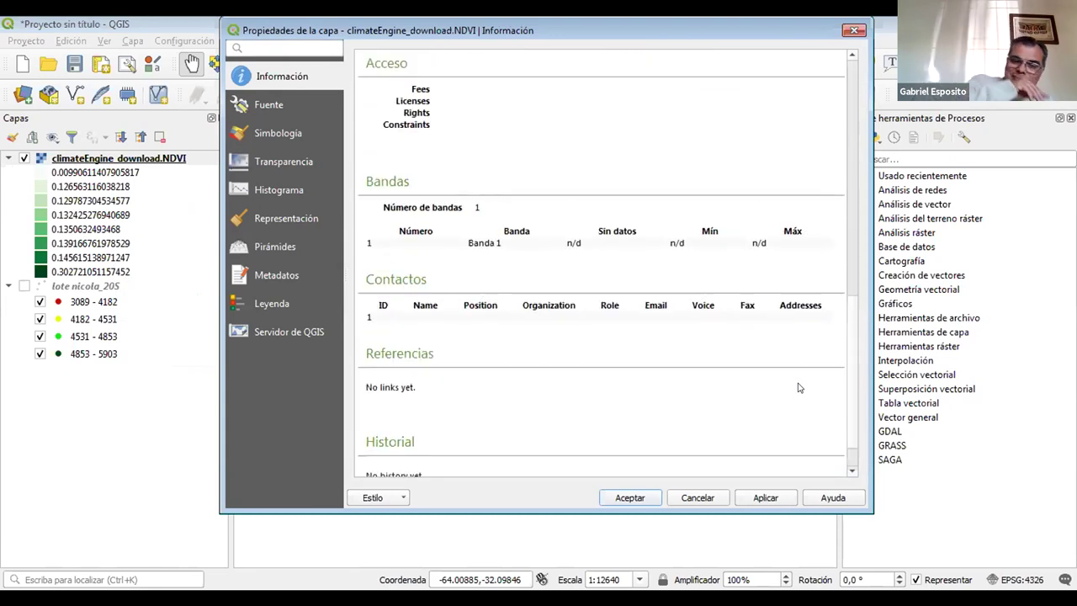
pyautogui.scroll(10, 799, 387)
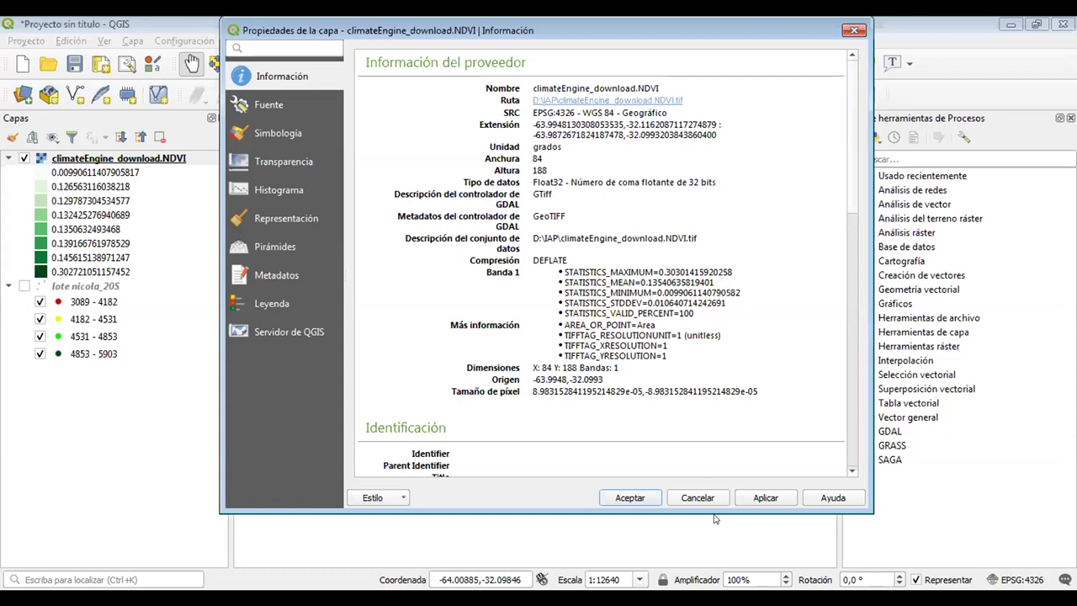
pyautogui.click(853, 31)
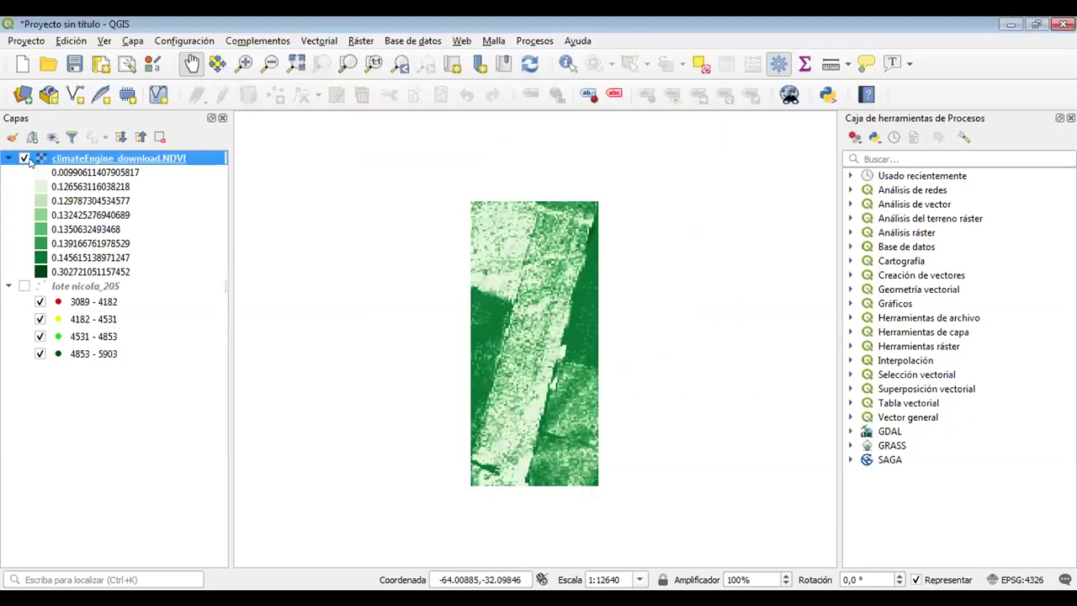
# Step: Show the lote nicola_20S points with the NDVI raster hidden, and turn the raster back on to compare both layers
pyautogui.click(25, 159)
pyautogui.click(24, 287)
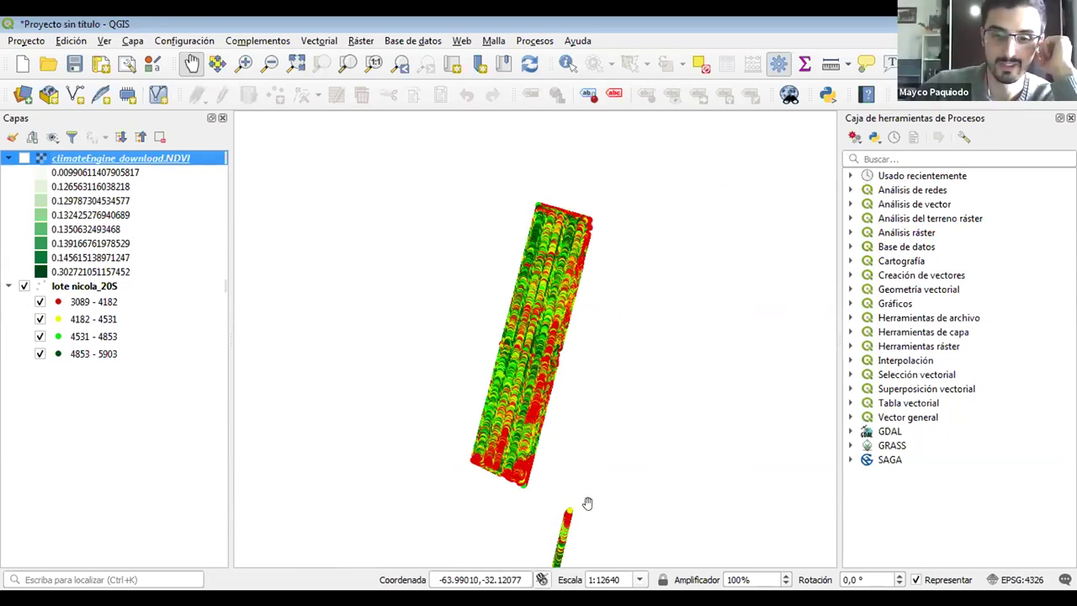
pyautogui.moveTo(627, 477); pyautogui.dragTo(616, 332)
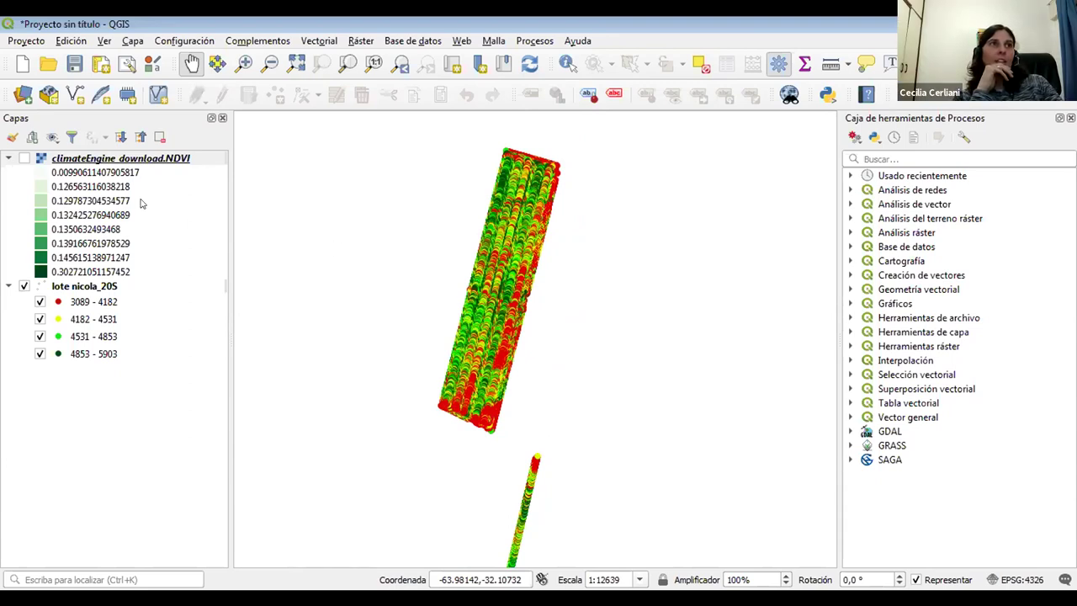
pyautogui.click(24, 158)
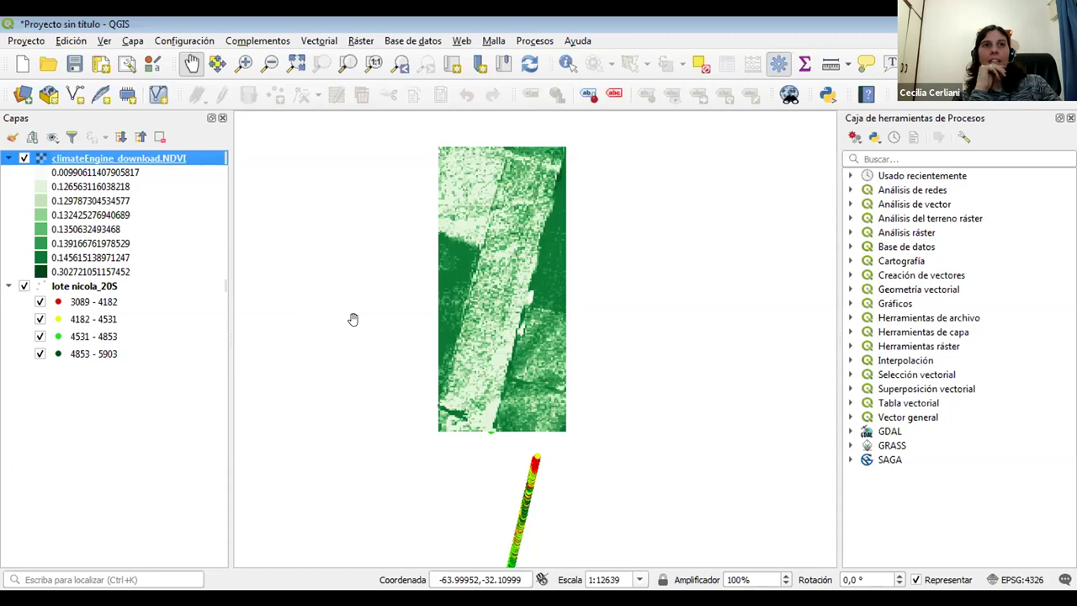
# Step: Hide the lote nicola_20S points and show them again to see where they lie relative to the NDVI raster
pyautogui.click(24, 287)
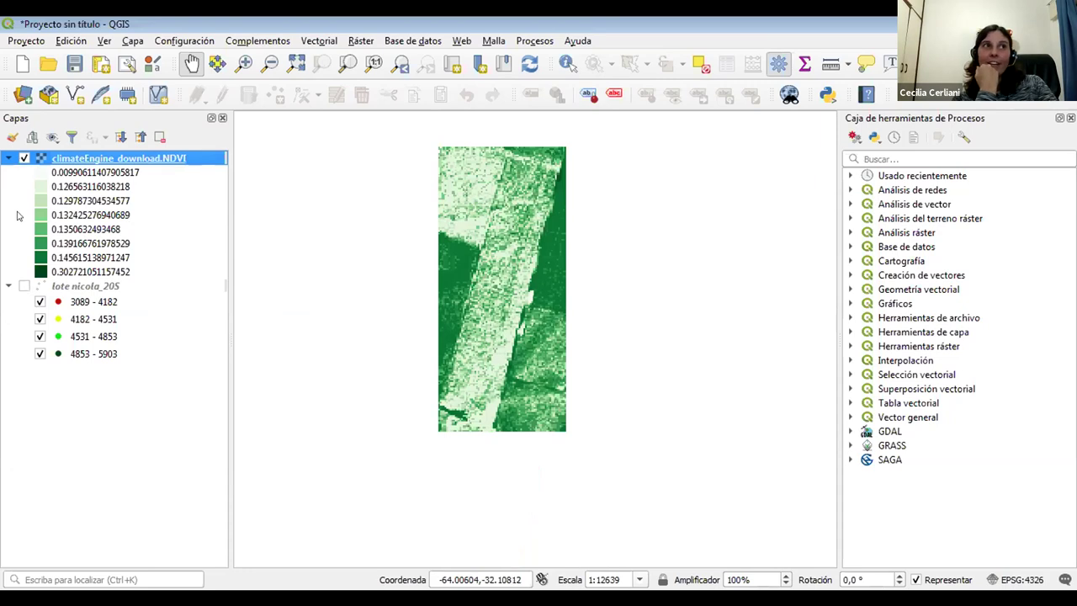
pyautogui.click(24, 286)
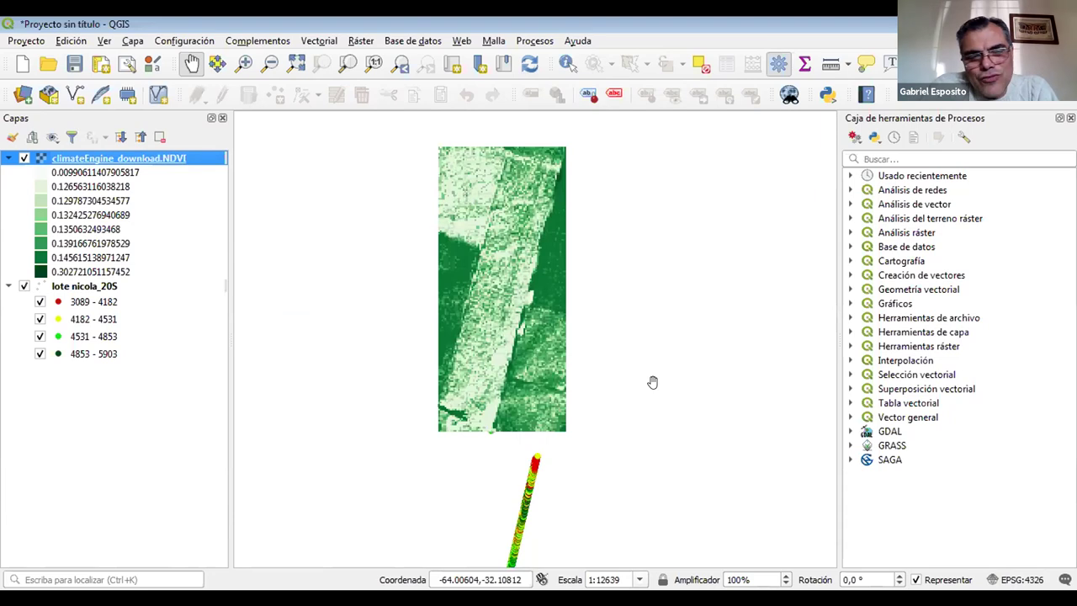
pyautogui.moveTo(649, 301); pyautogui.dragTo(646, 325)
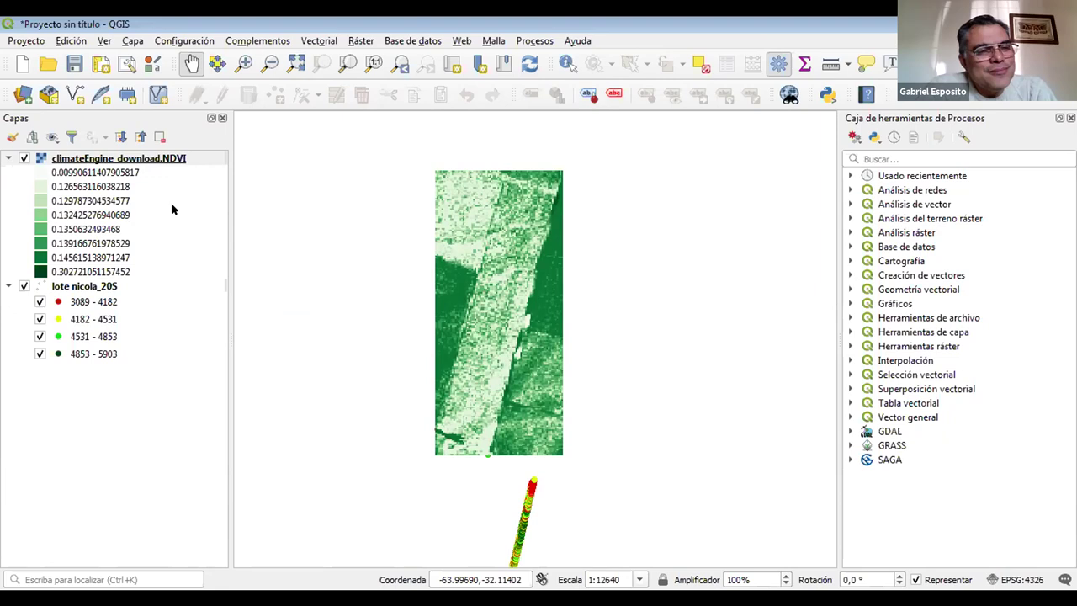
# Step: Review the source and coordinate system information of the lote nicola_20S layer, and close its properties without changes
pyautogui.rightClick(73, 287)
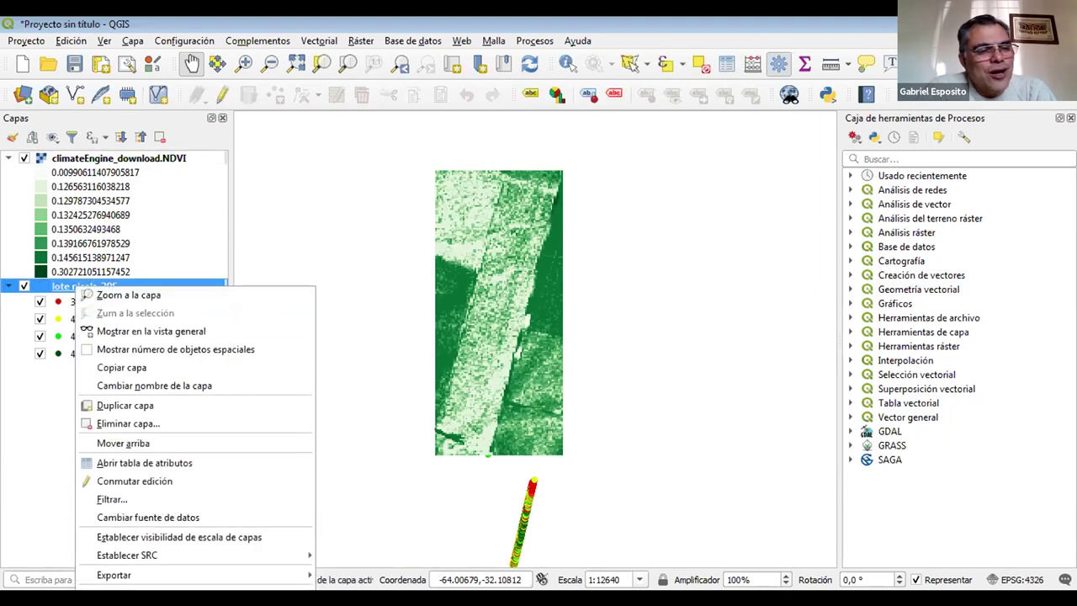
pyautogui.press('p')
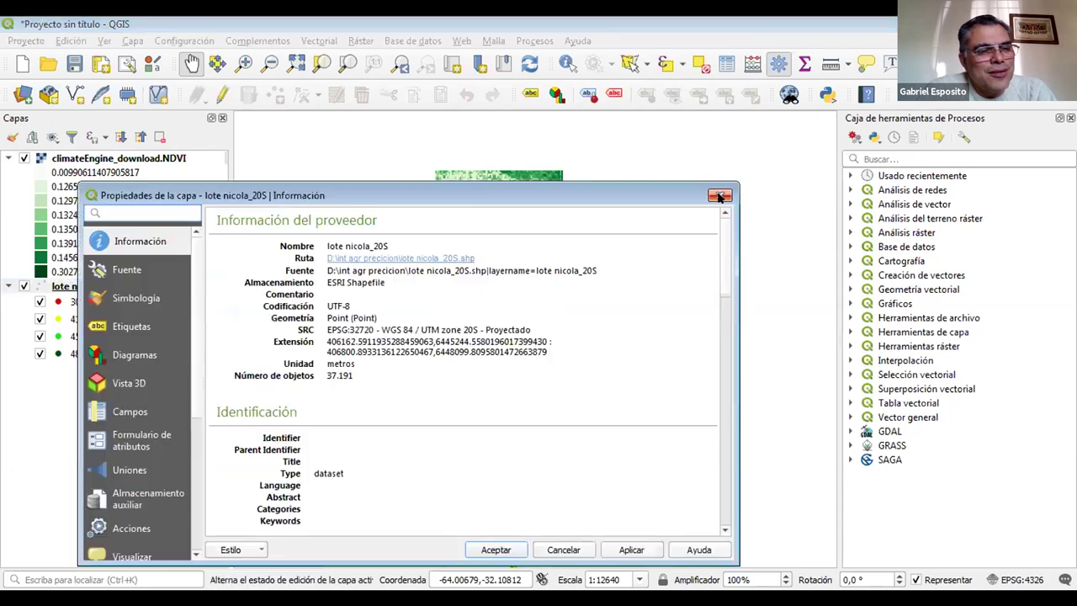
pyautogui.click(720, 196)
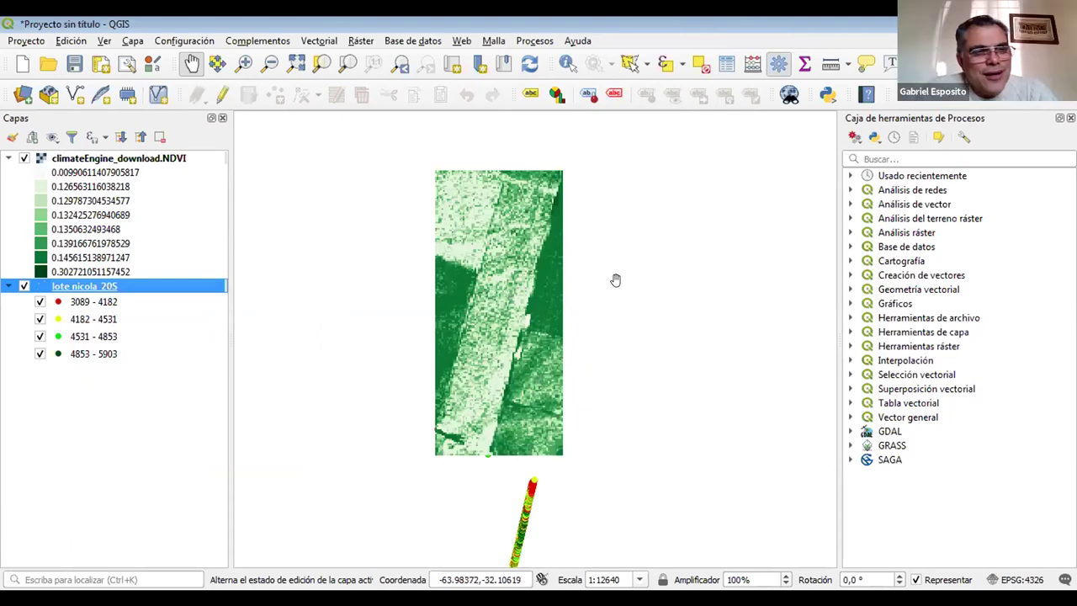
# Step: Move the NDVI raster below the lote nicola_20S layer so the points draw on top, and inspect the overlap up close
pyautogui.scroll(-1, 615, 280)
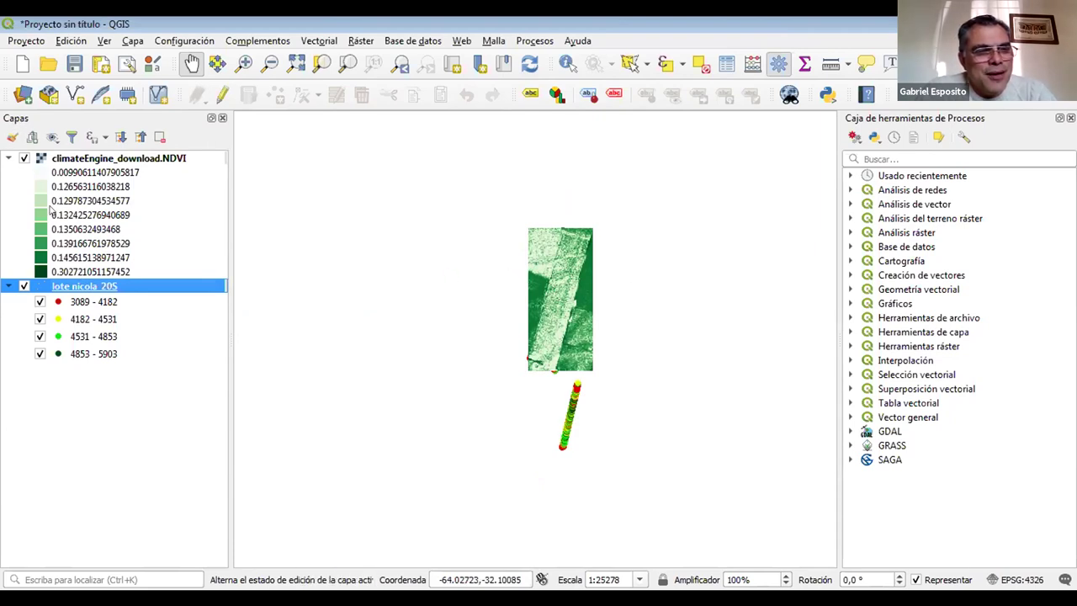
pyautogui.click(56, 160)
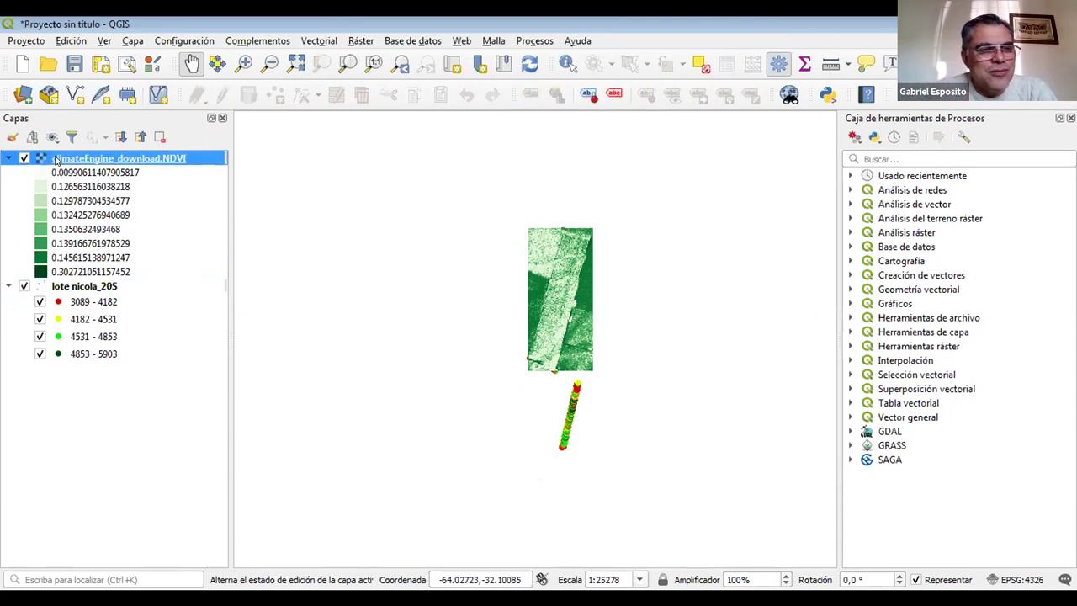
pyautogui.moveTo(56, 159); pyautogui.dragTo(41, 371)
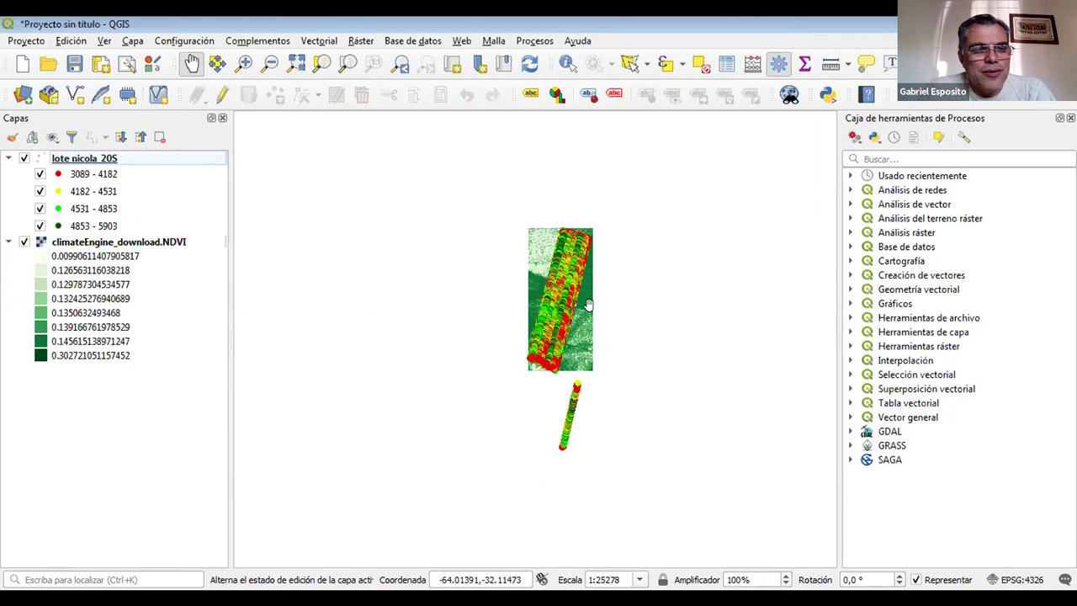
pyautogui.scroll(1, 591, 308)
pyautogui.scroll(1, 595, 309)
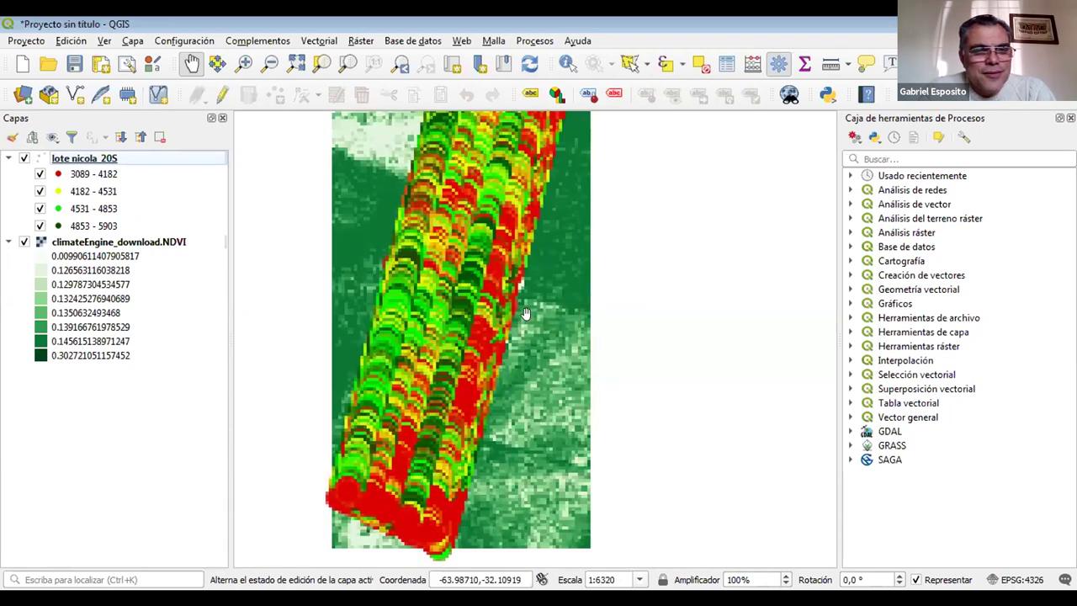
pyautogui.scroll(1, 559, 313)
pyautogui.scroll(-1, 577, 312)
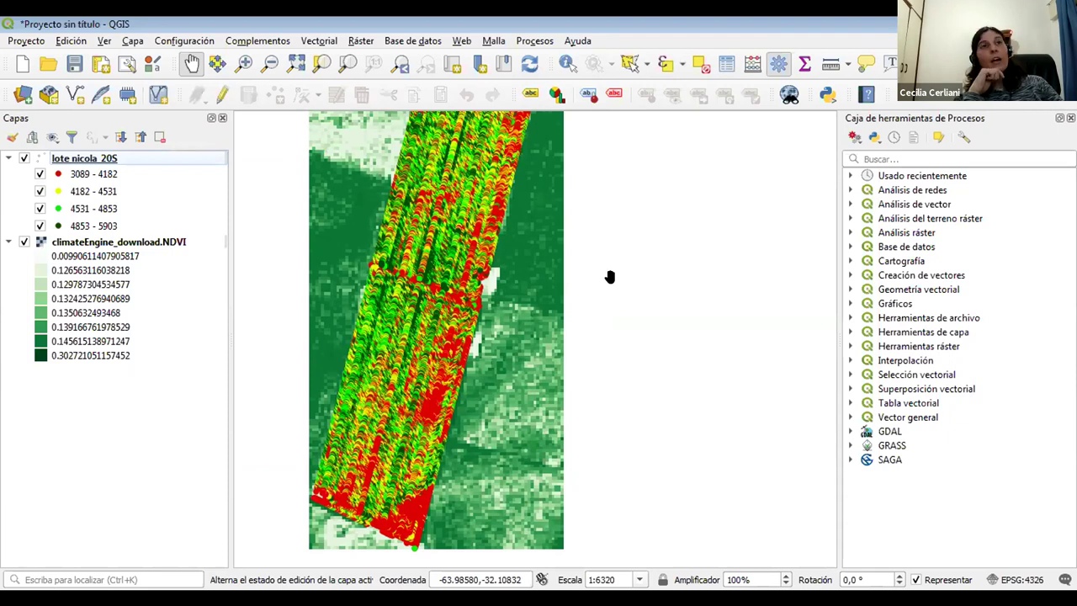
# Step: Try to select lote nicola_20S points with a selection polygon drawn around the southern edge of the field
pyautogui.click(646, 67)
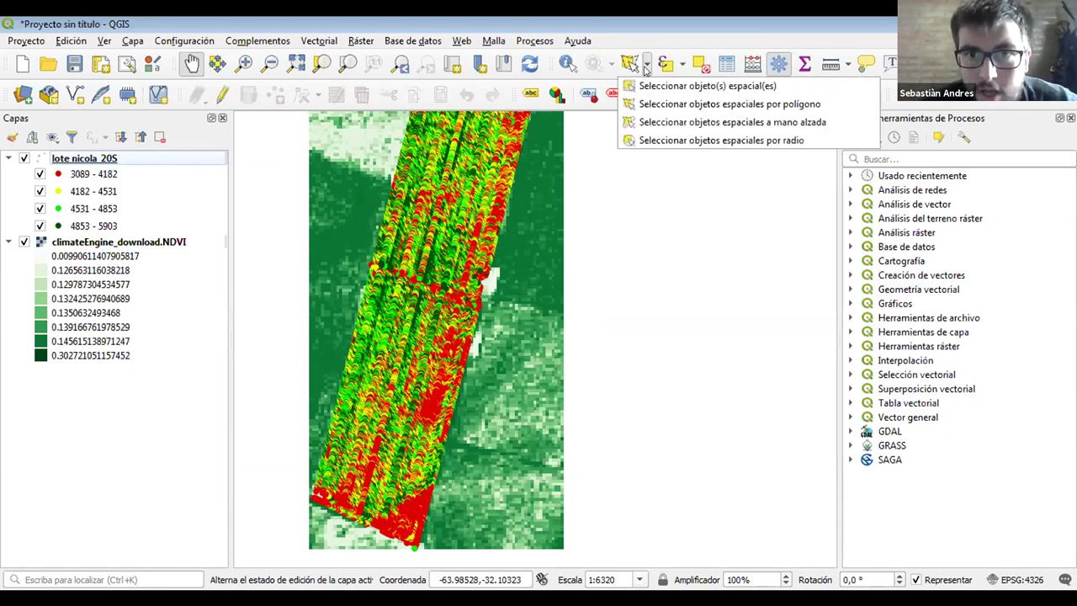
pyautogui.click(673, 104)
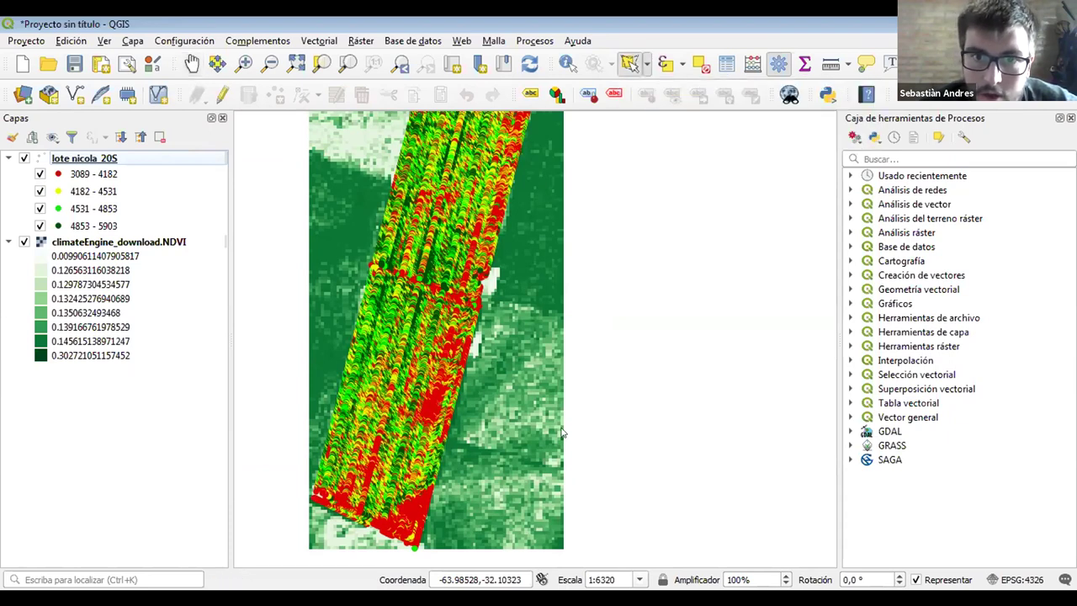
pyautogui.press('Down')
pyautogui.press('Left')
pyautogui.press('Down')
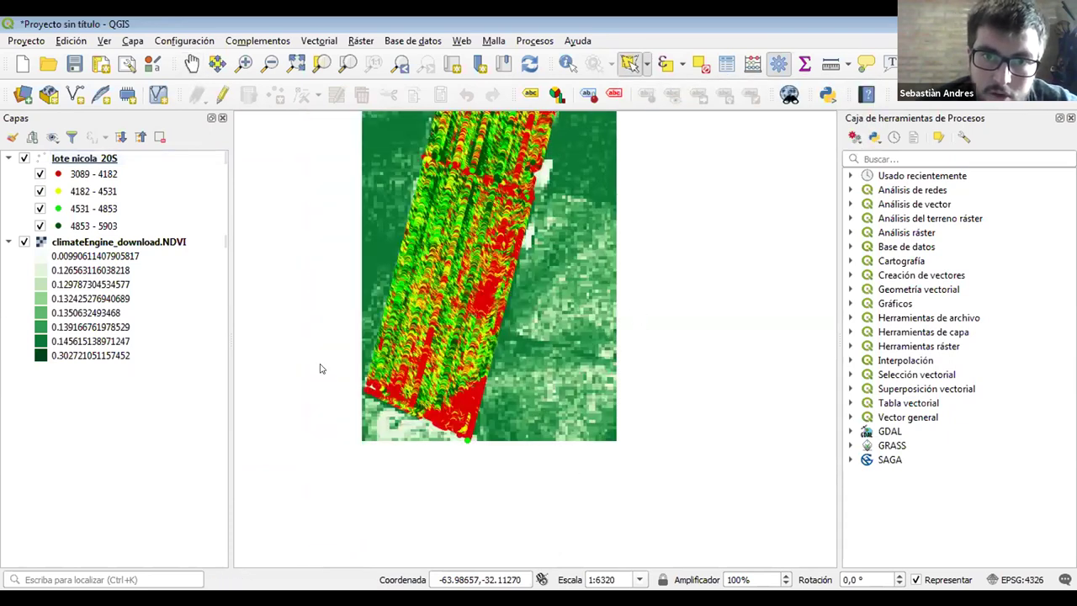
pyautogui.click(321, 364)
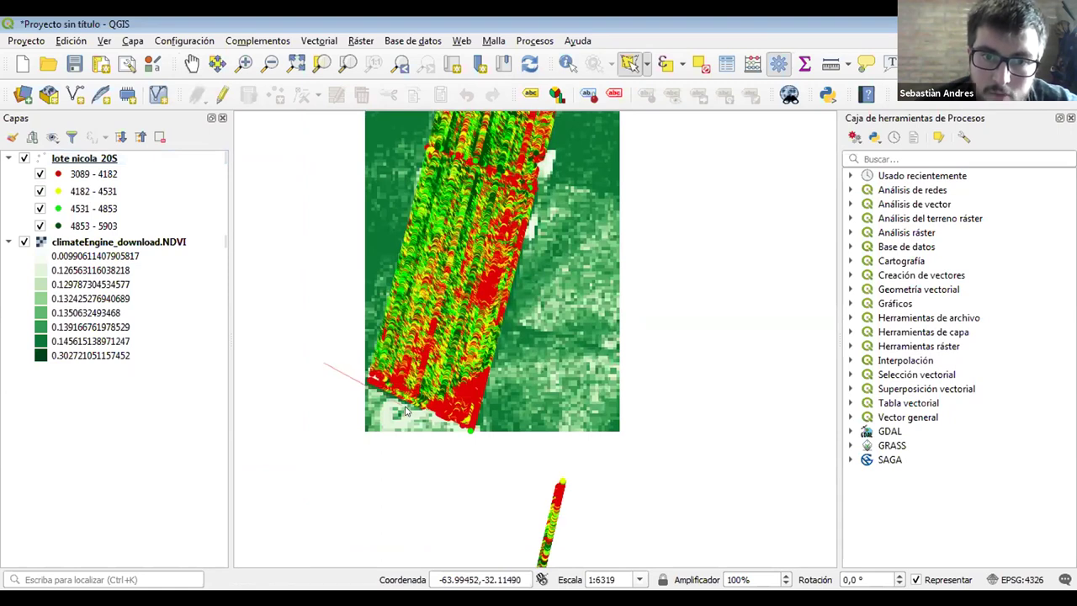
pyautogui.click(497, 450)
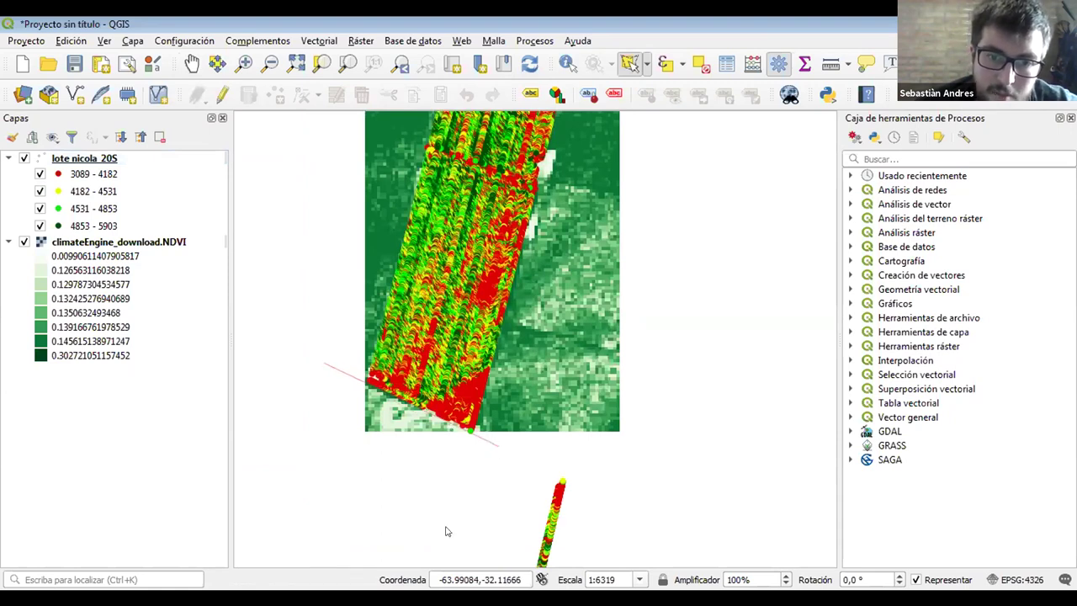
pyautogui.rightClick(344, 517)
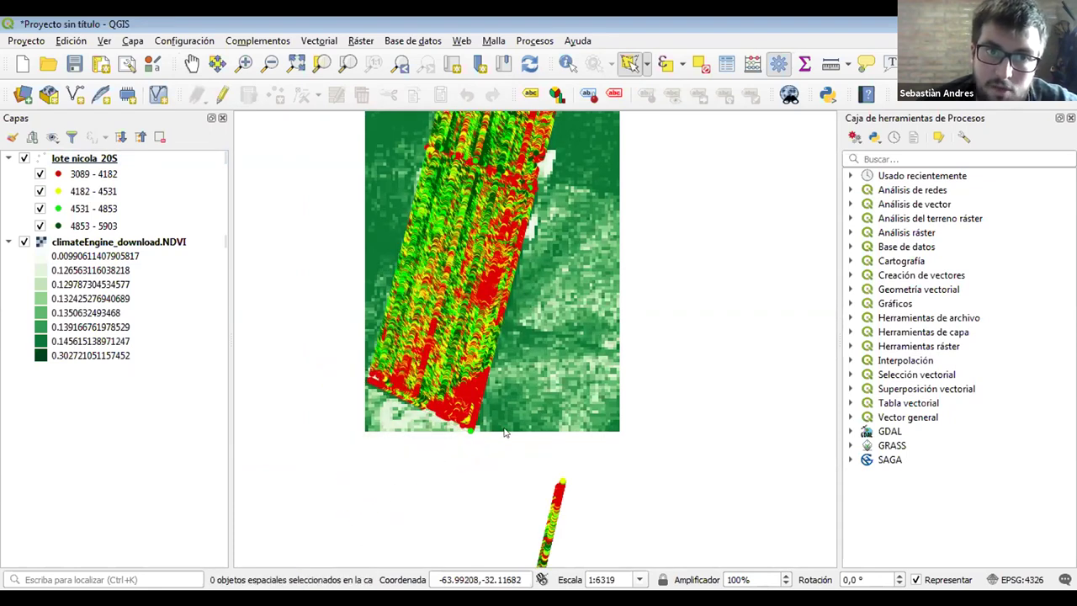
# Step: Turn on editing for the lote nicola_20S layer, and make the climateEngine_download.NDVI raster the active layer
pyautogui.click(222, 97)
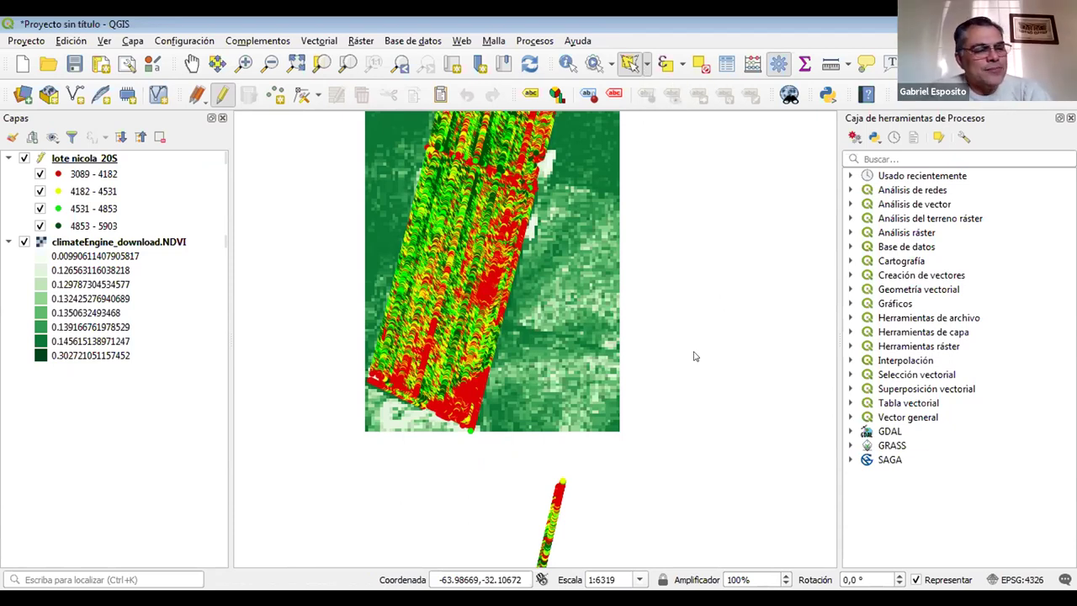
pyautogui.click(647, 71)
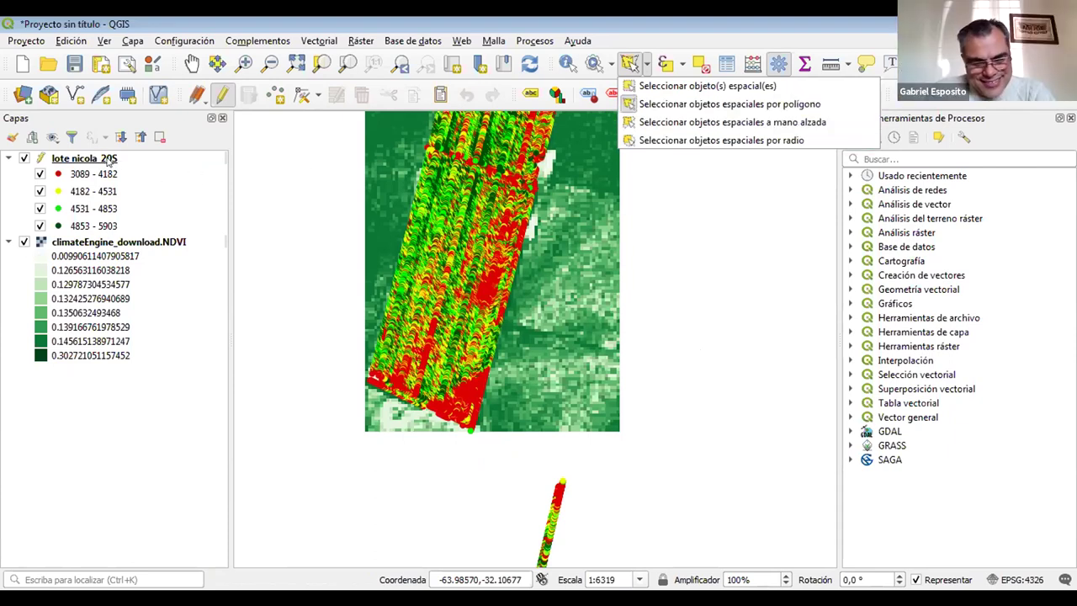
pyautogui.click(88, 240)
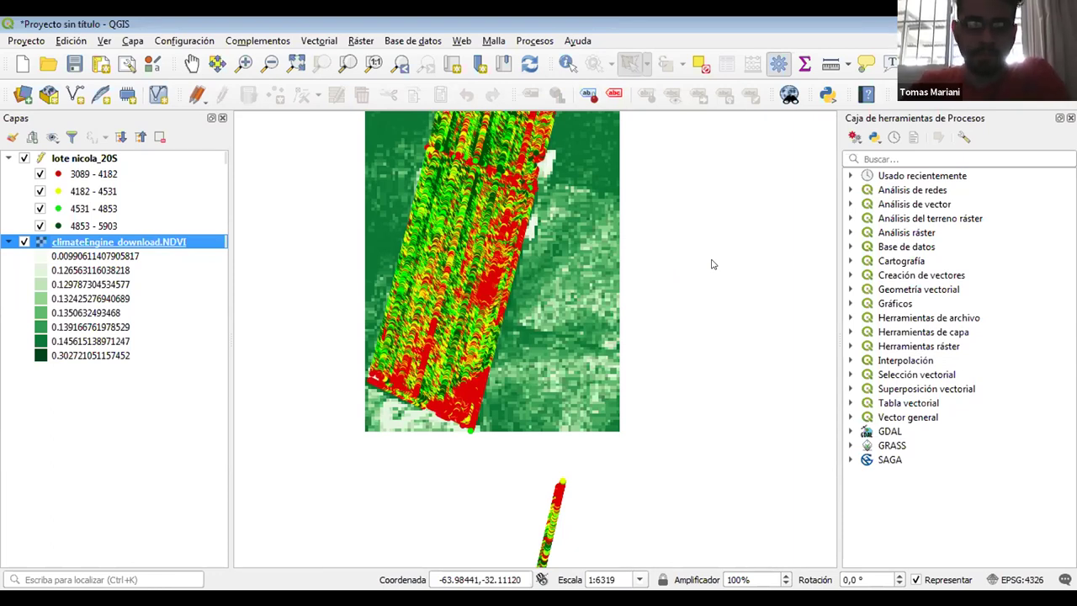
pyautogui.scroll(-1, 712, 265)
pyautogui.moveTo(737, 249); pyautogui.dragTo(697, 297)
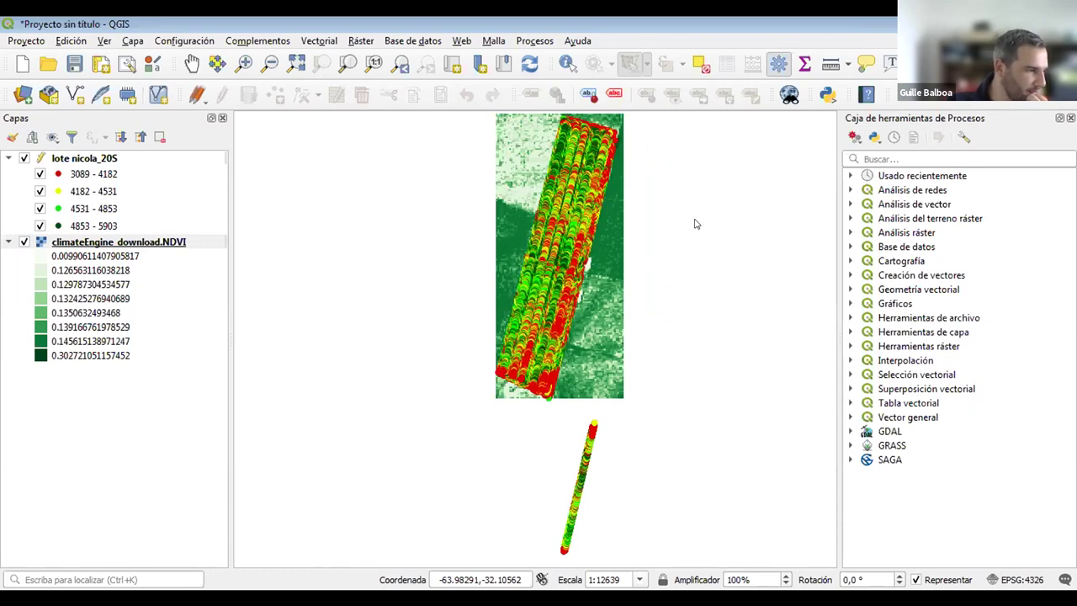
pyautogui.moveTo(695, 224); pyautogui.dragTo(660, 241)
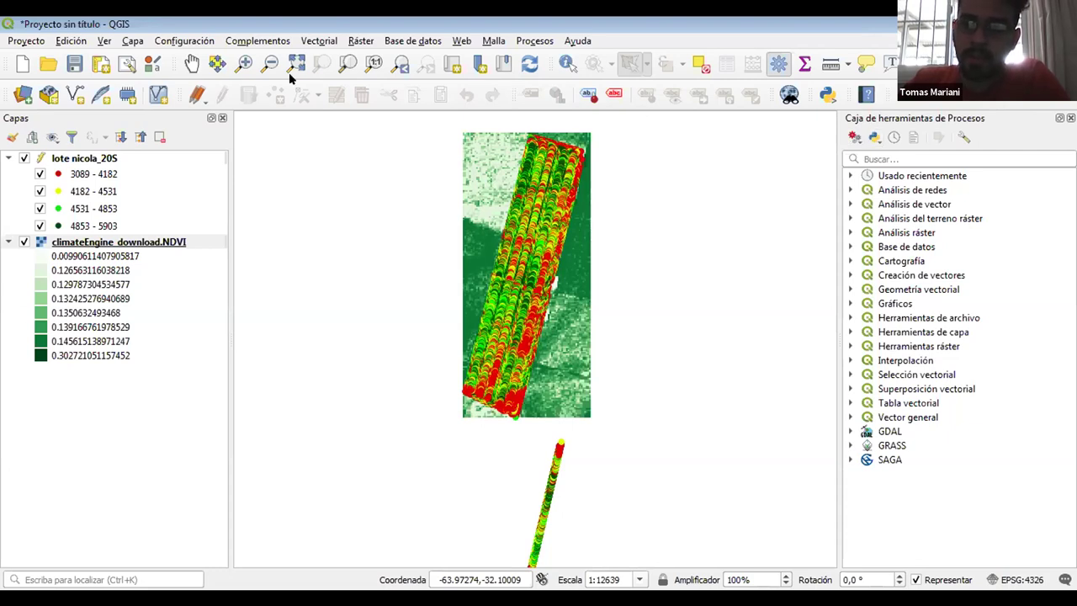
# Step: Search the processing toolbox for "rate", clear the search, and discard the selection polygon started on the map
pyautogui.click(930, 158)
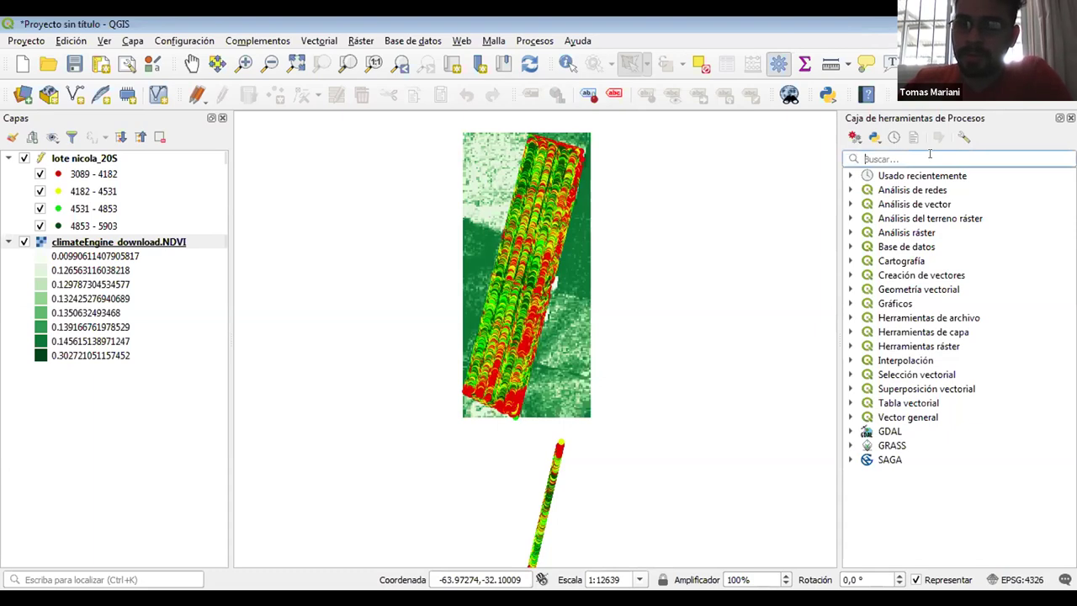
pyautogui.write('rate')
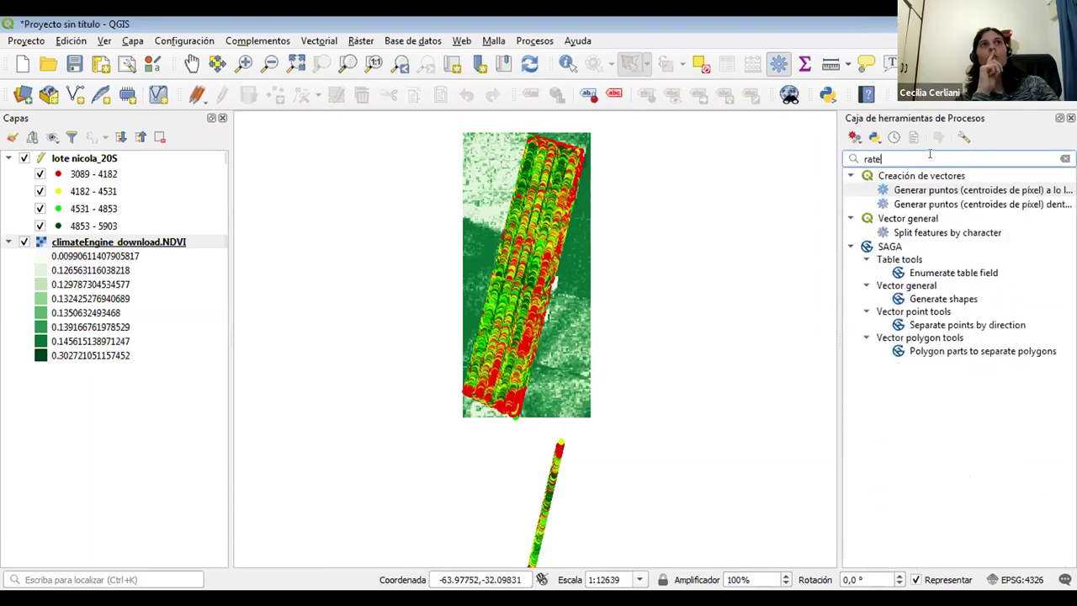
pyautogui.press('BackSpace')
pyautogui.press('BackSpace')
pyautogui.press('BackSpace')
pyautogui.press('BackSpace')
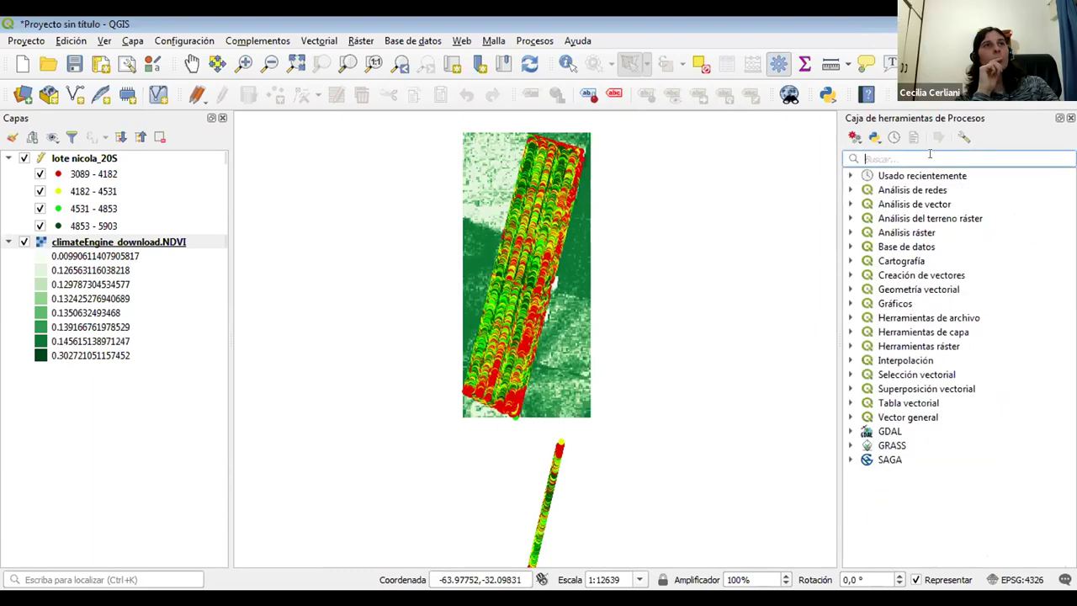
pyautogui.click(722, 233)
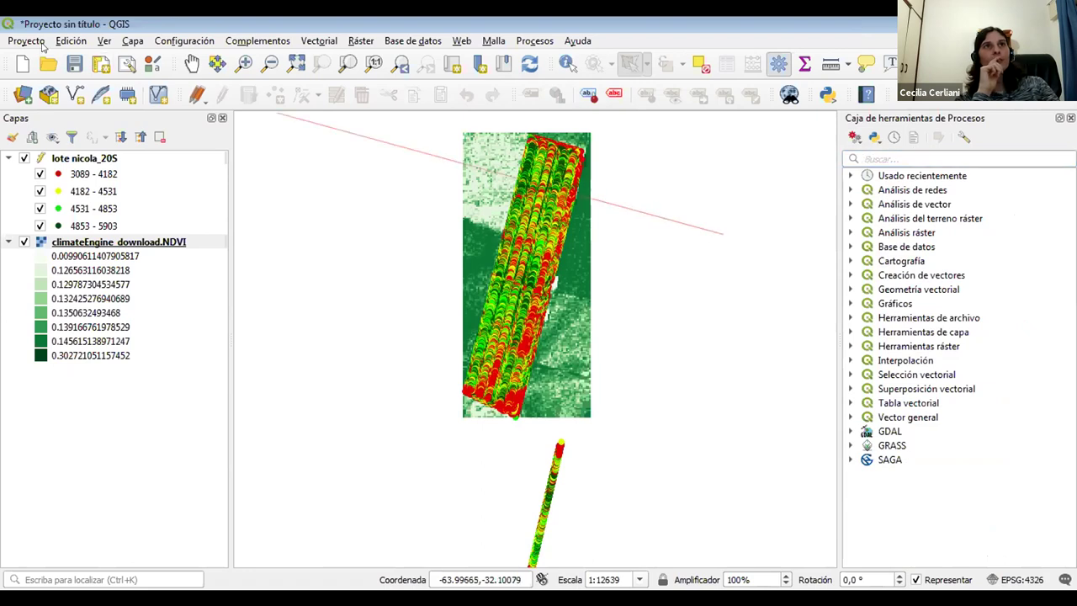
pyautogui.rightClick(677, 228)
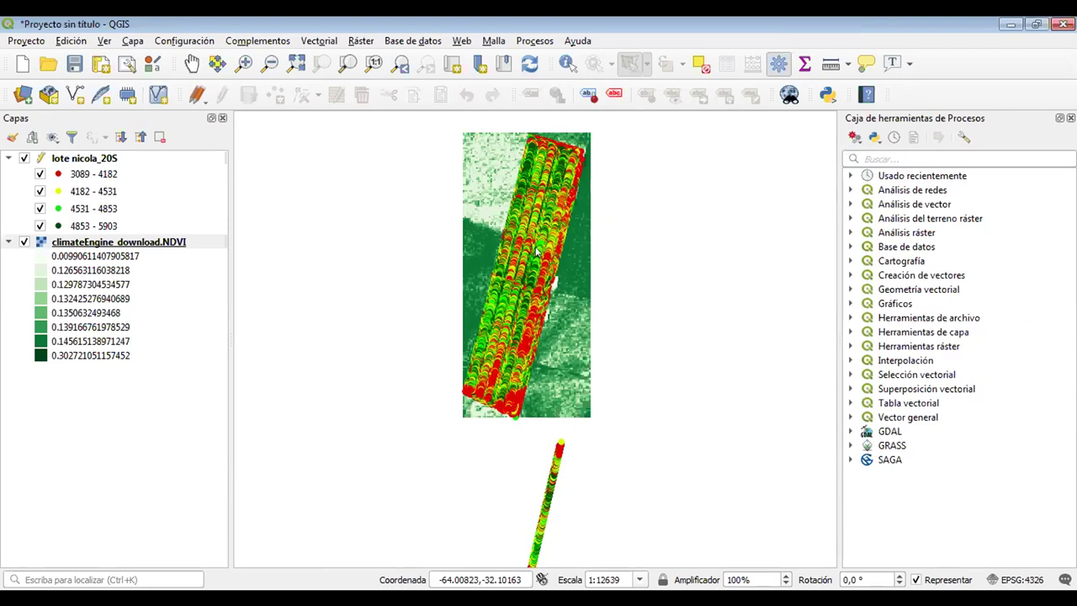
# Step: Set the marker size of the graduated lote nicola_20S symbols to 1 mm and apply the new style
pyautogui.click(100, 159)
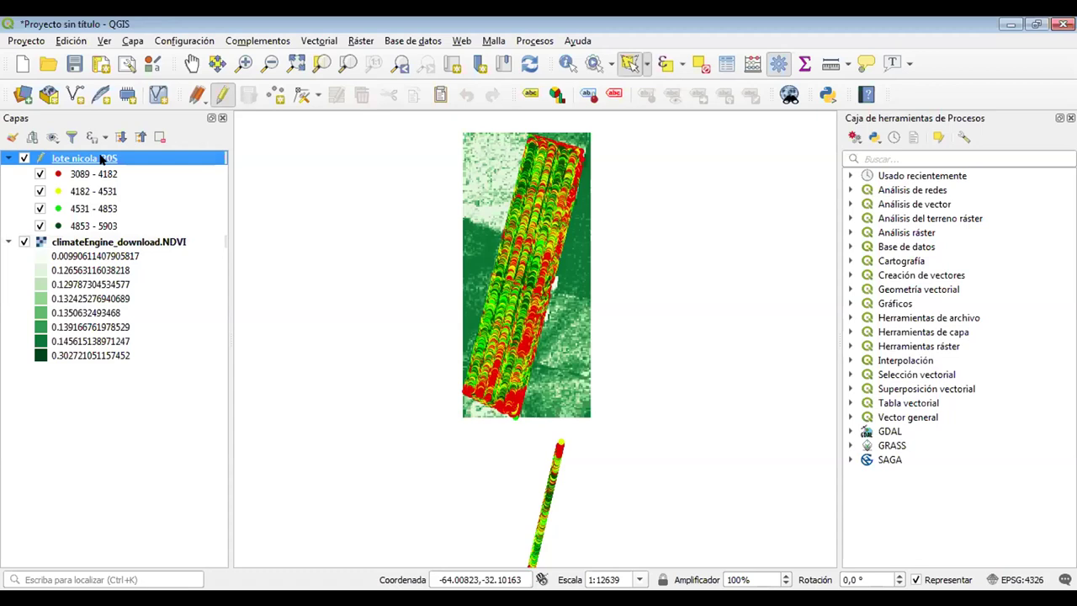
pyautogui.doubleClick(102, 159)
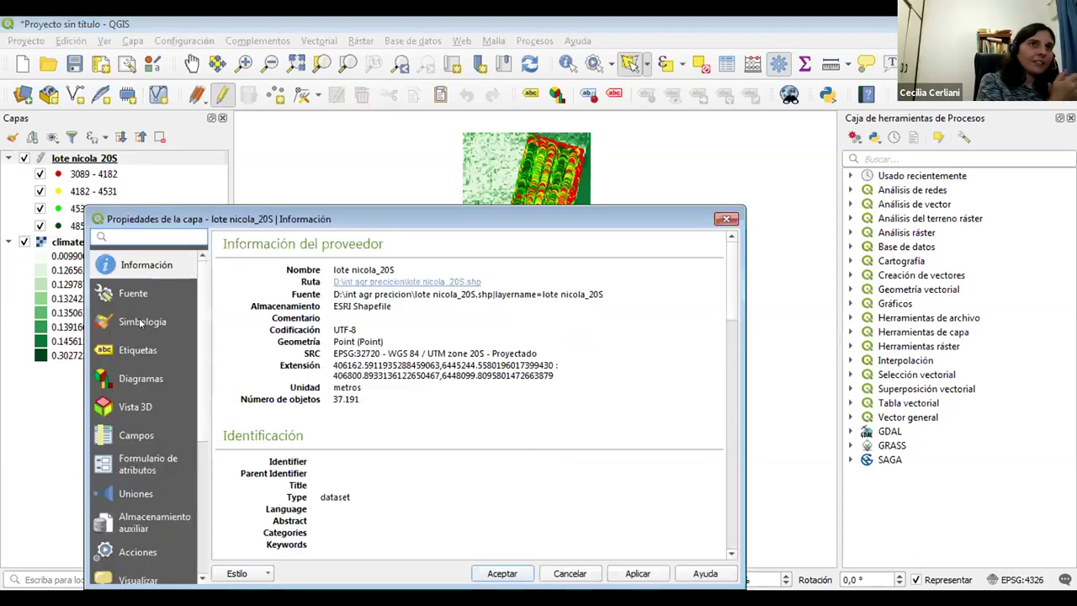
pyautogui.click(139, 321)
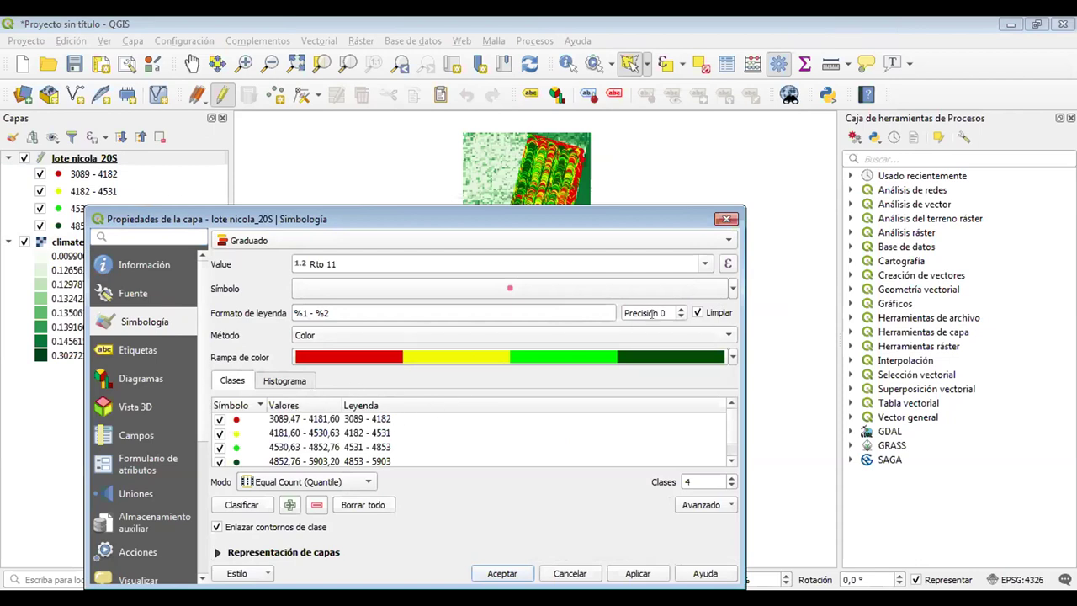
pyautogui.click(733, 288)
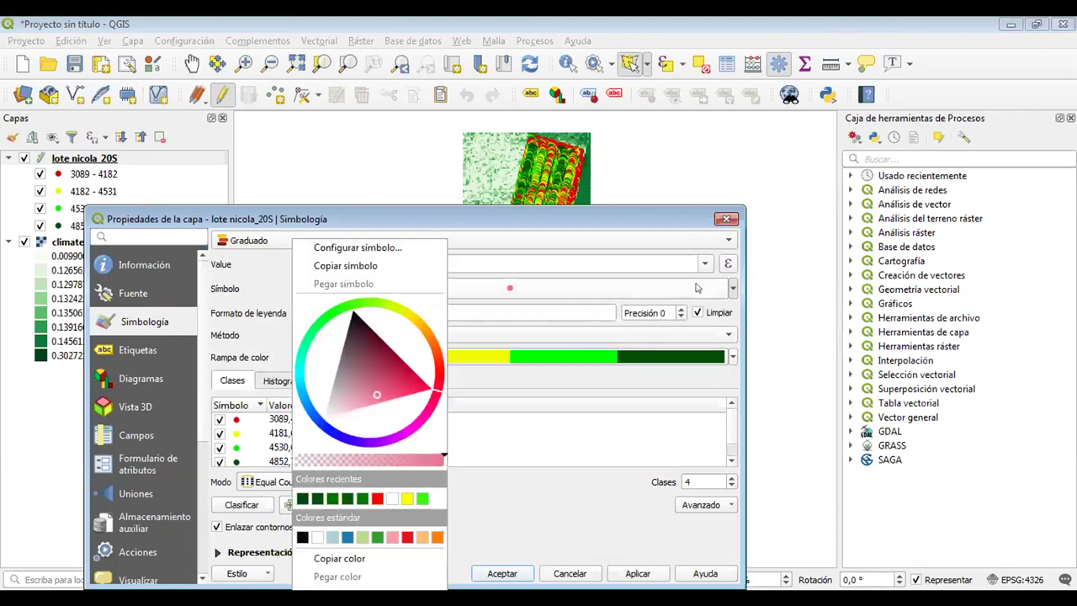
pyautogui.click(676, 290)
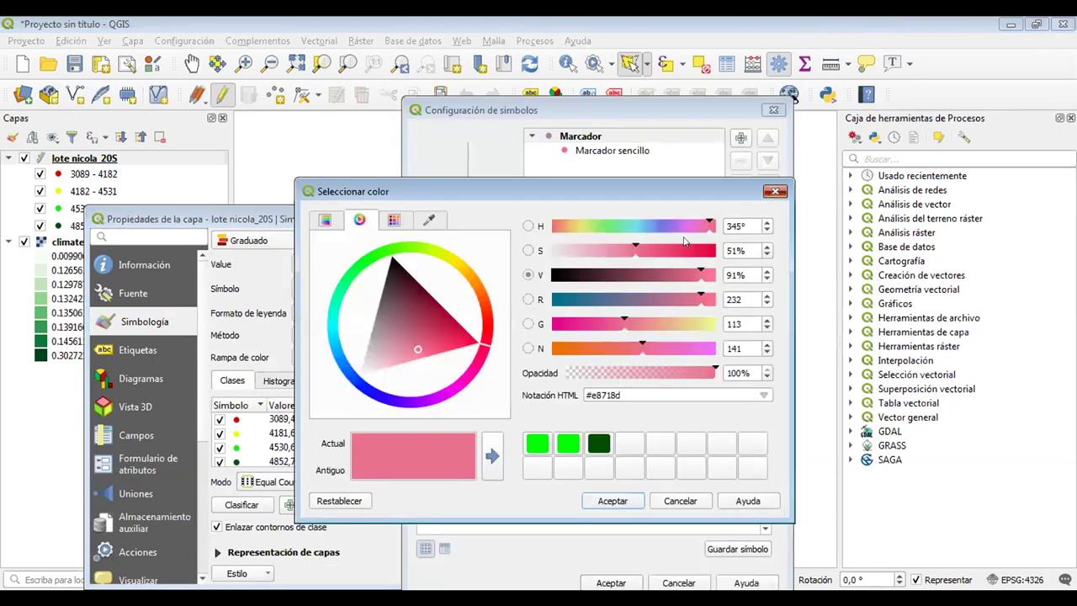
pyautogui.press('Return')
pyautogui.click(510, 313)
pyautogui.press('BackSpace')
pyautogui.press('BackSpace')
pyautogui.press('BackSpace')
pyautogui.press('BackSpace')
pyautogui.press('BackSpace')
pyautogui.press('BackSpace')
pyautogui.press('BackSpace')
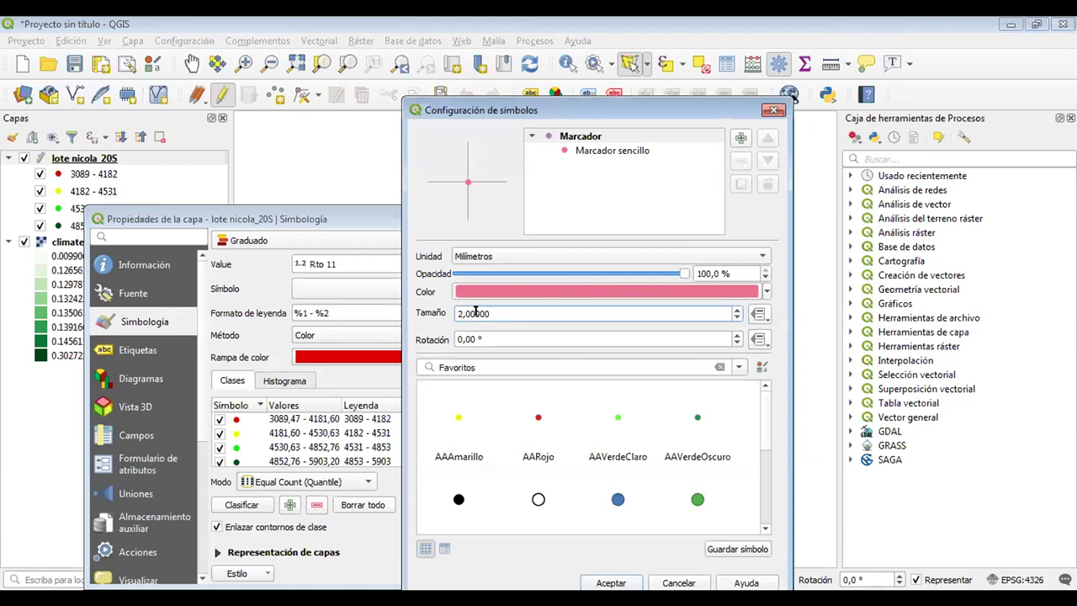
pyautogui.write('1')
pyautogui.click(624, 584)
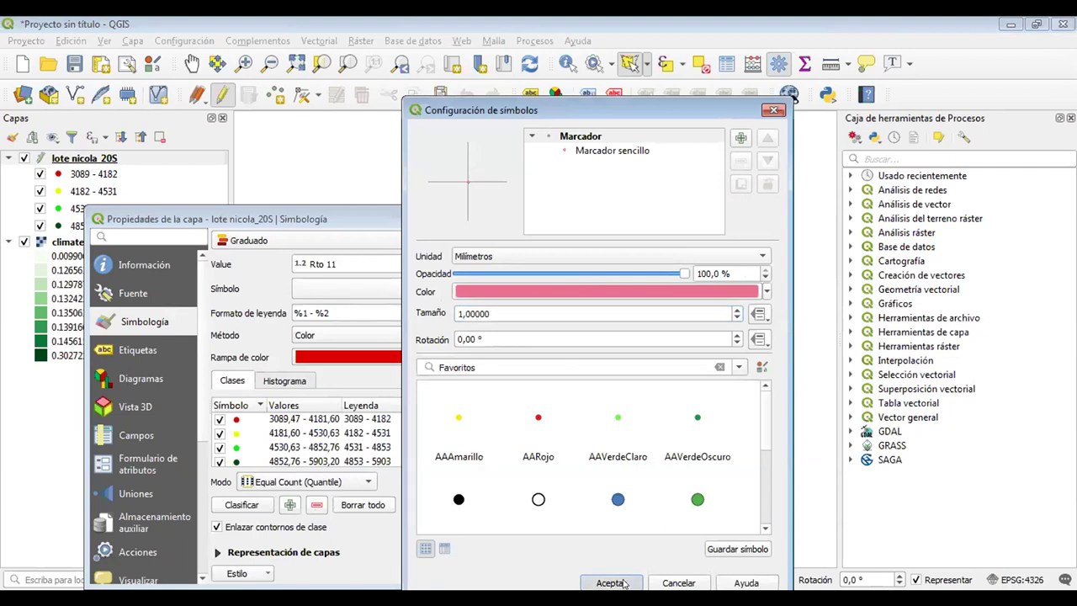
pyautogui.click(515, 572)
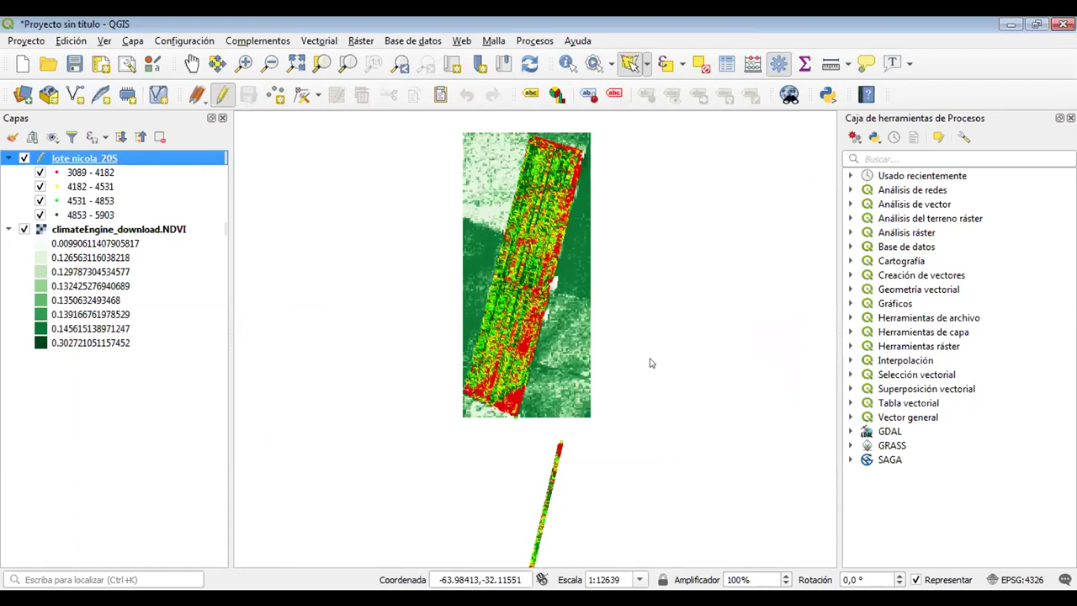
pyautogui.moveTo(663, 326); pyautogui.dragTo(659, 351)
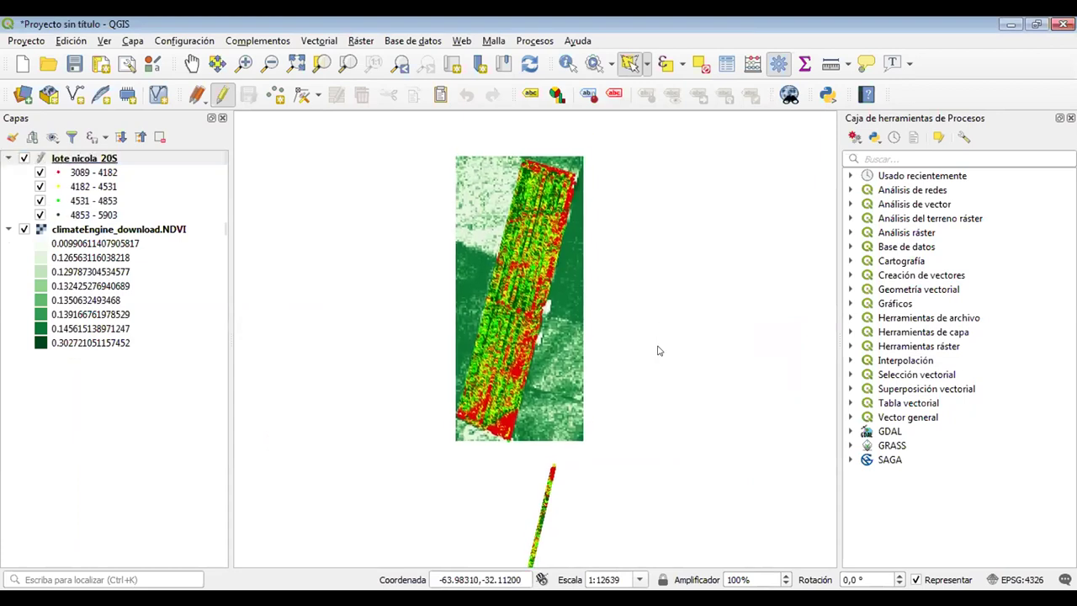
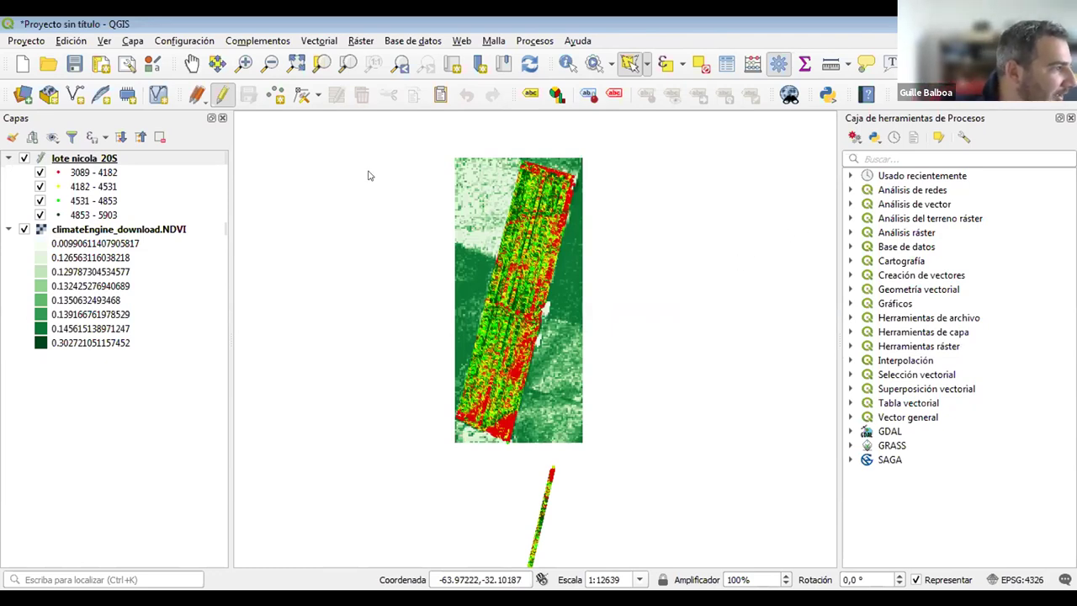
pyautogui.click(368, 42)
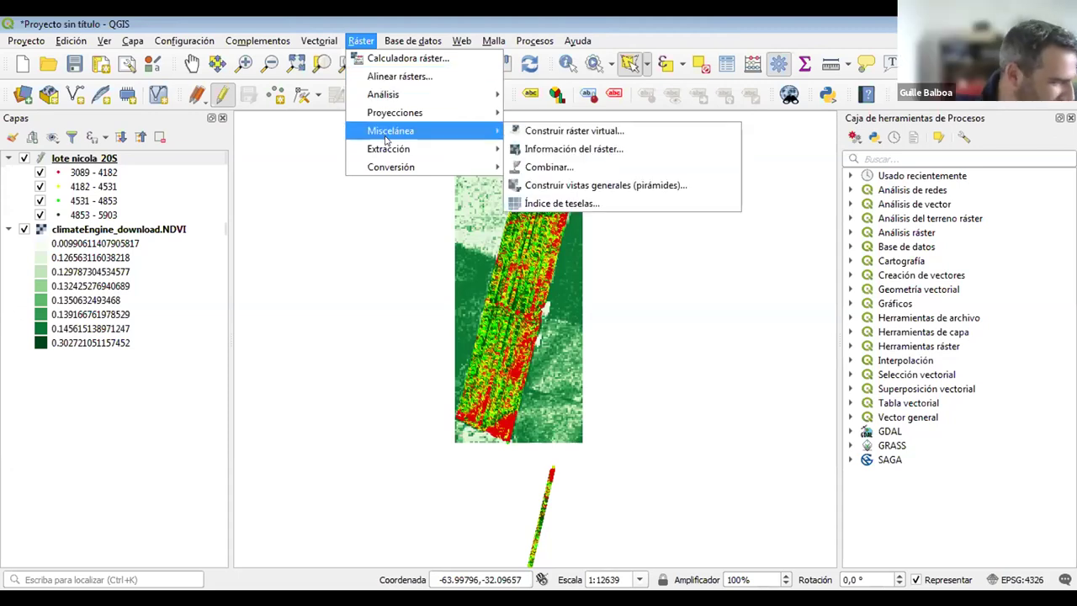
pyautogui.moveTo(390, 149)
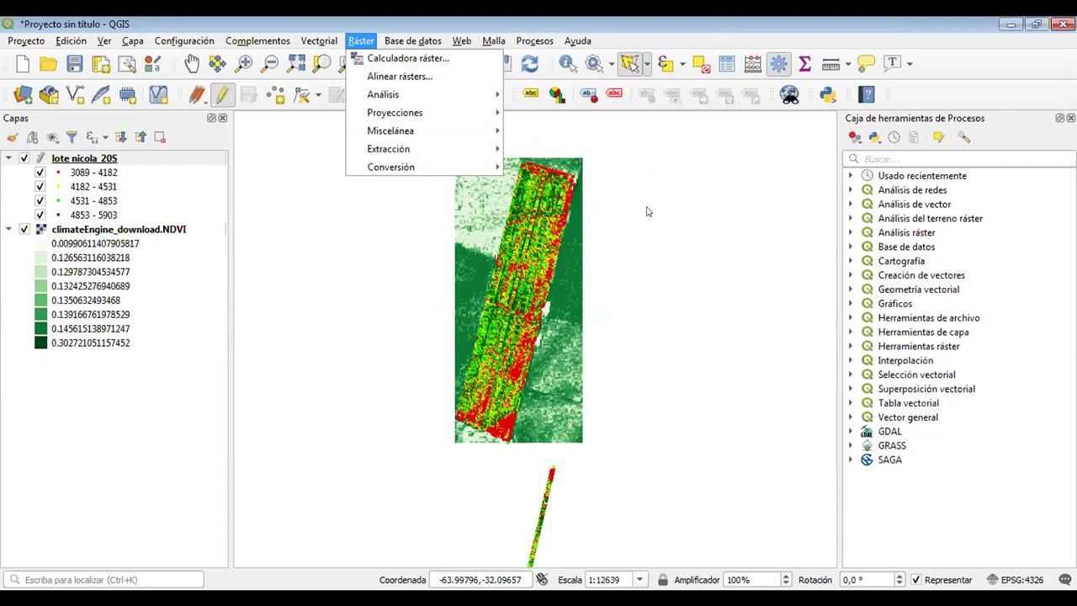
pyautogui.moveTo(472, 158)
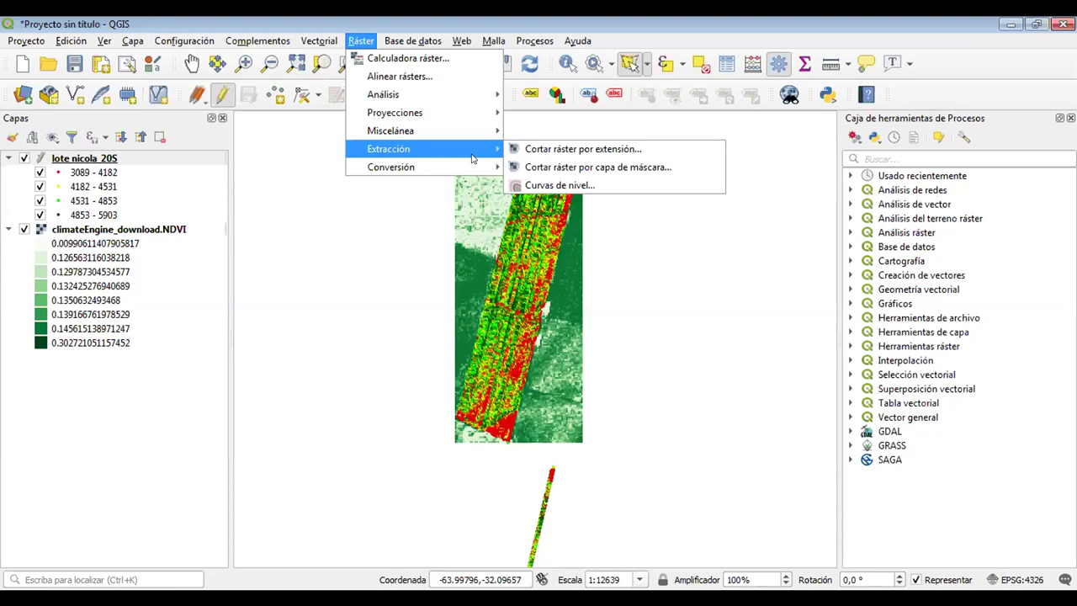
pyautogui.click(559, 166)
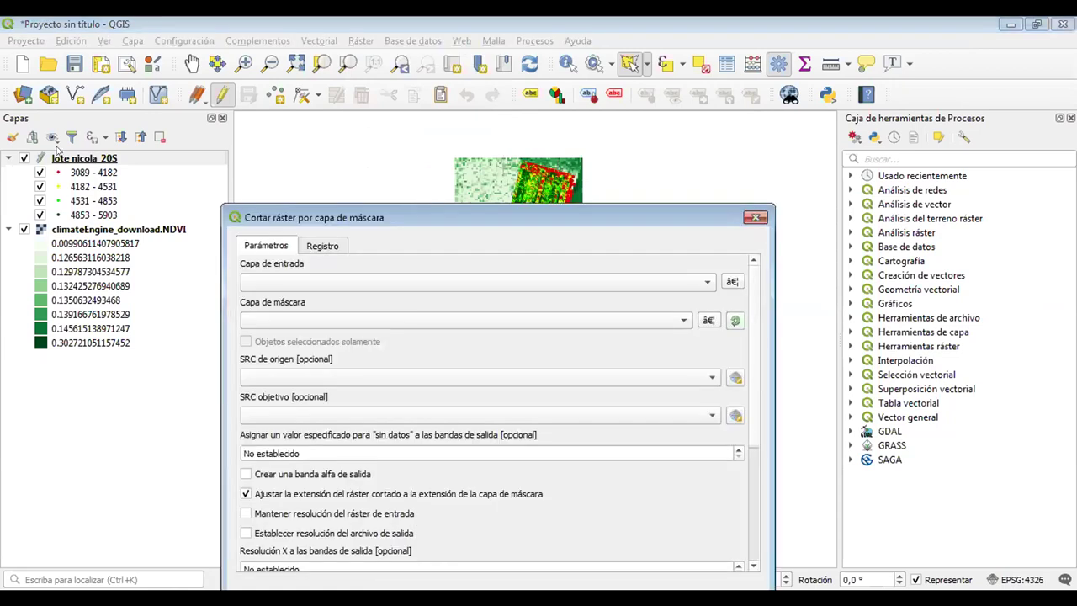
pyautogui.moveTo(459, 215); pyautogui.dragTo(468, 125)
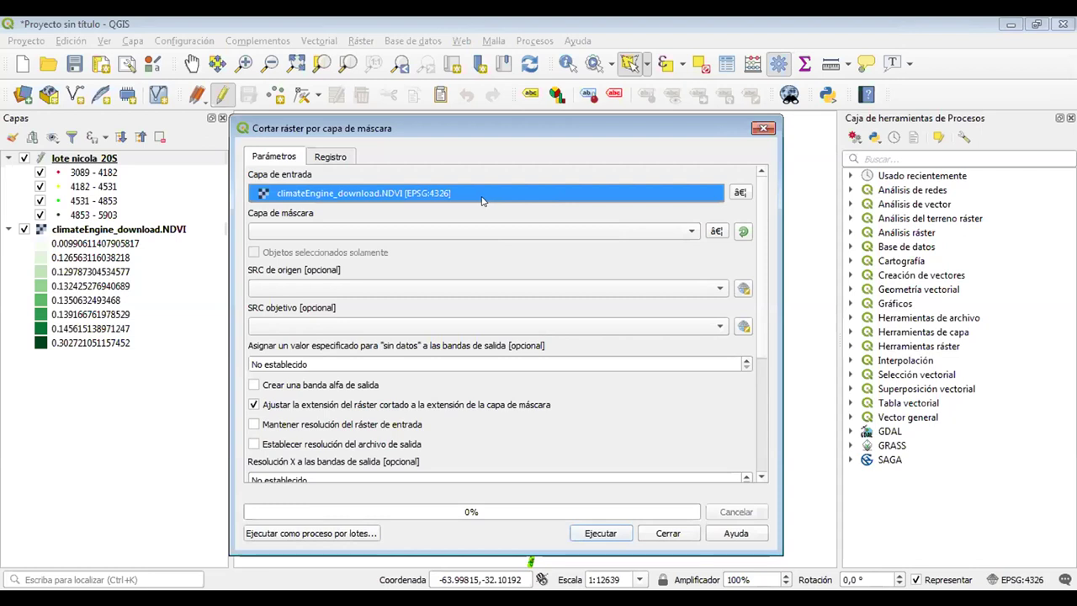
pyautogui.click(484, 200)
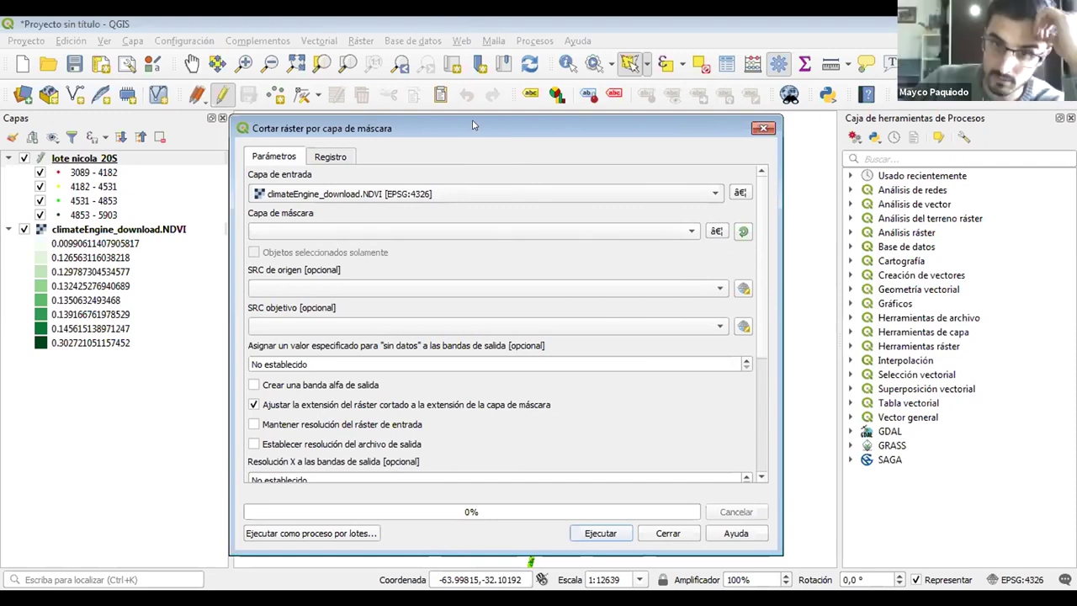
pyautogui.moveTo(473, 125); pyautogui.dragTo(680, 140)
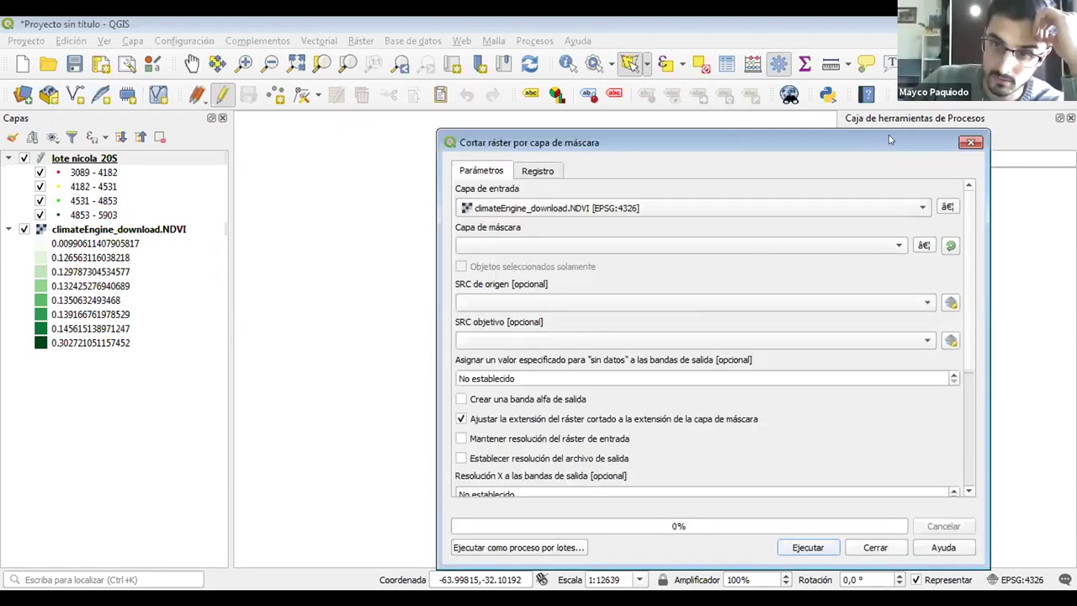
pyautogui.click(969, 140)
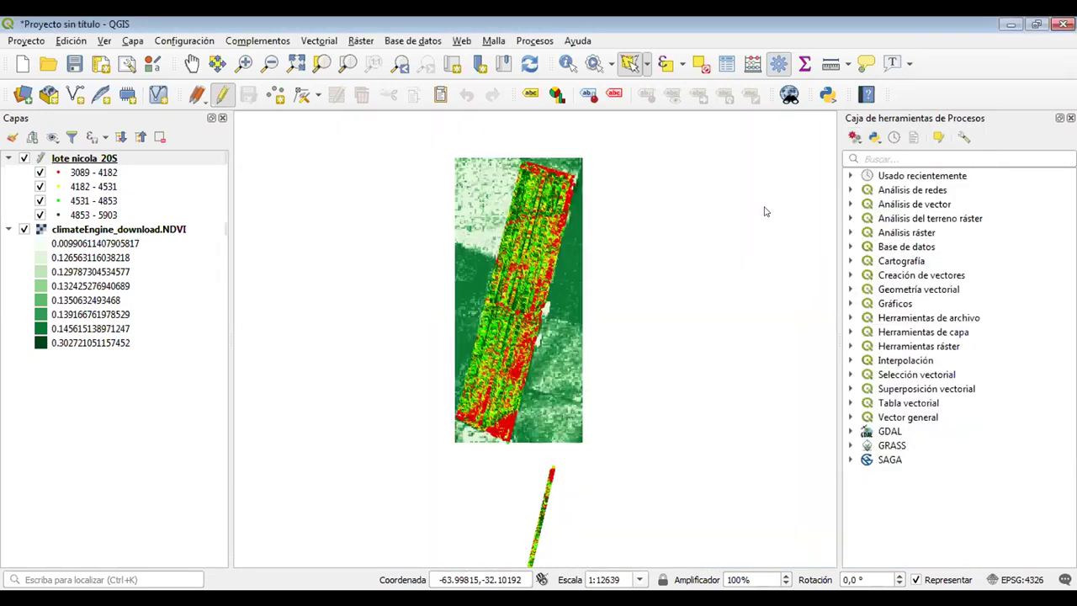
pyautogui.click(648, 65)
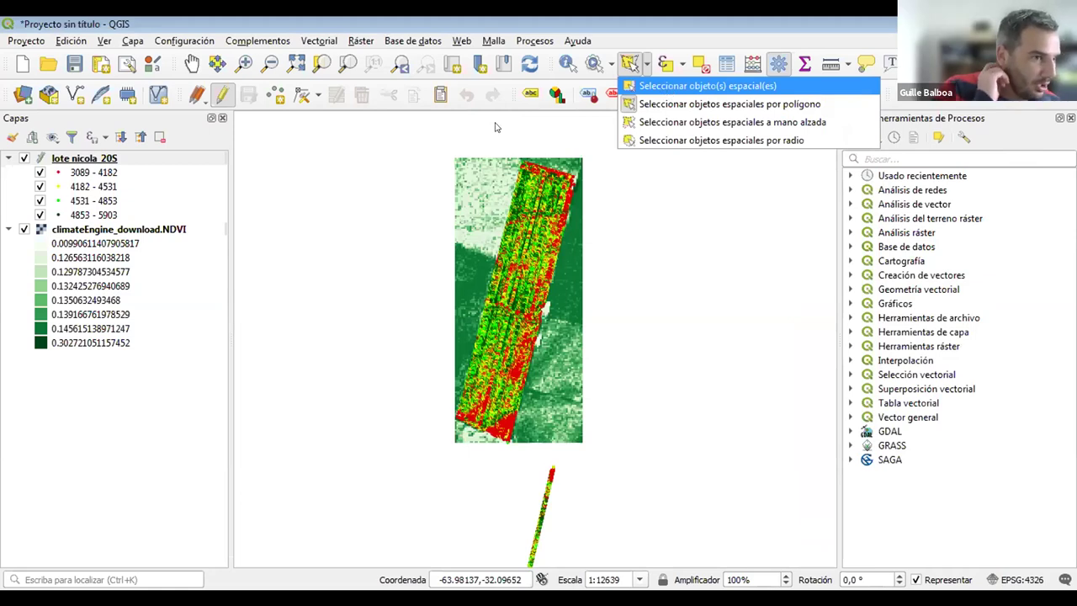
pyautogui.click(373, 152)
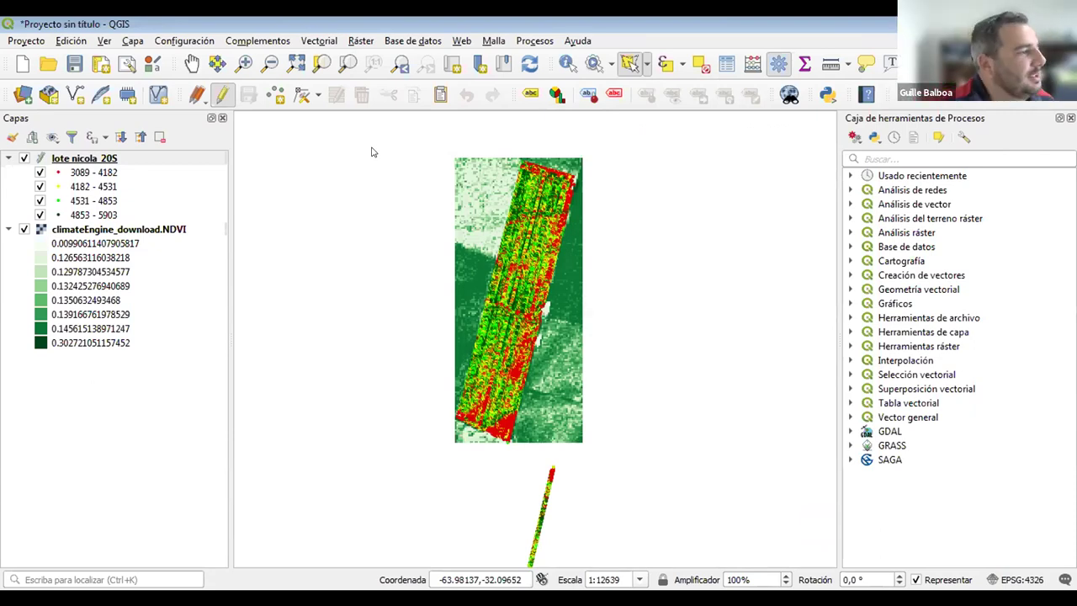
pyautogui.click(372, 151)
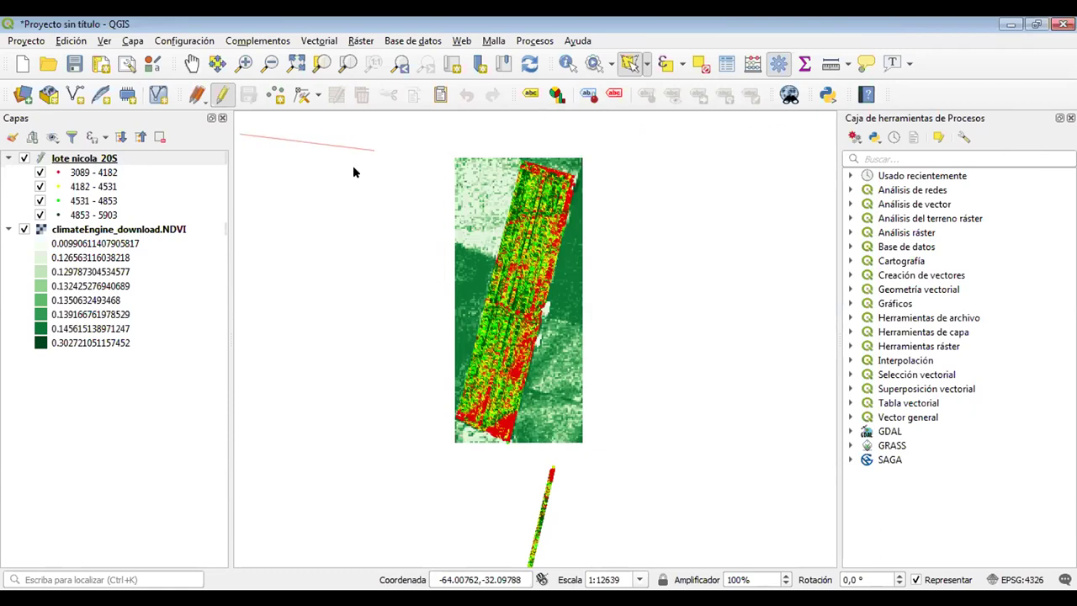
pyautogui.rightClick(276, 140)
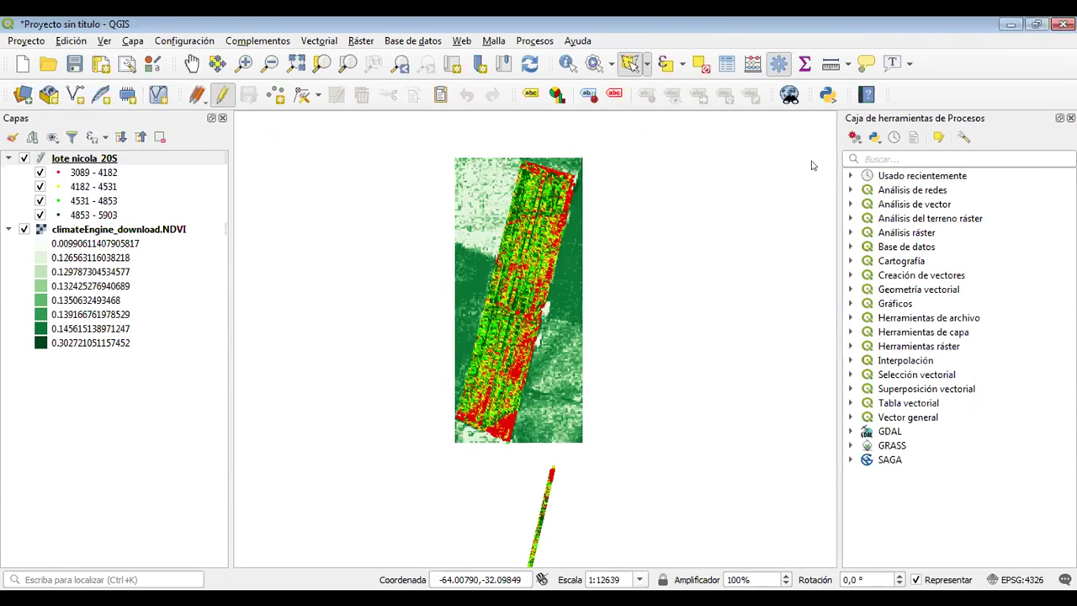
pyautogui.click(24, 97)
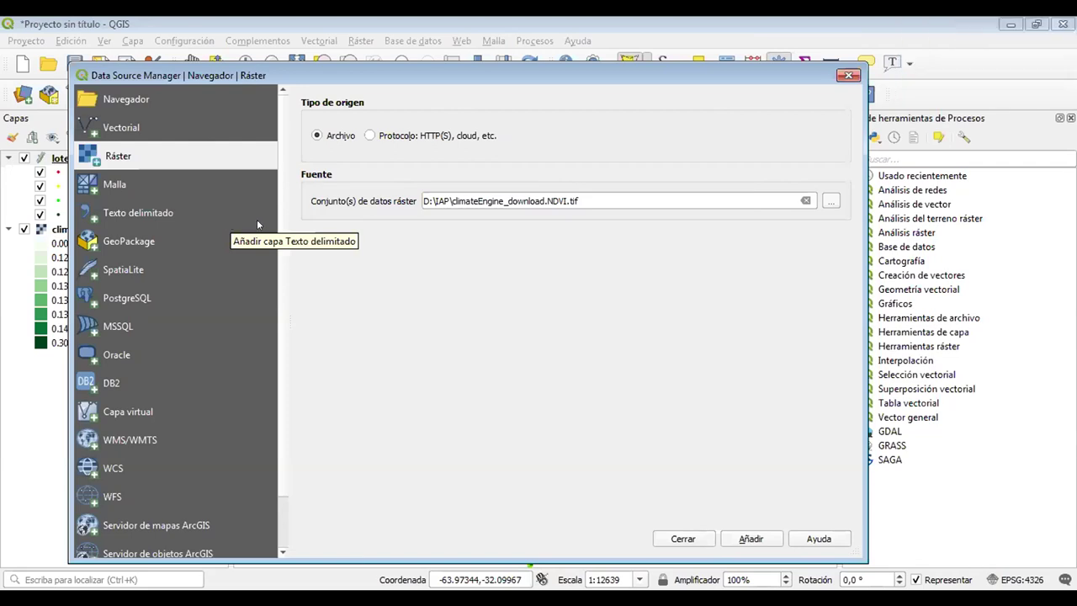
pyautogui.scroll(-1, 274, 450)
pyautogui.scroll(-1, 273, 449)
pyautogui.scroll(2, 273, 303)
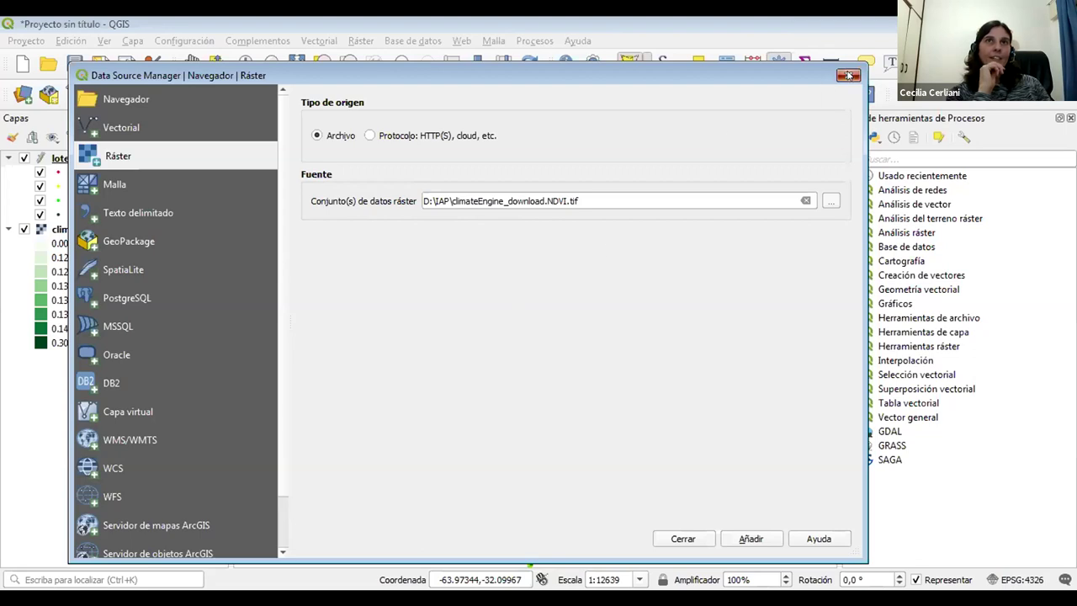
pyautogui.press('Escape')
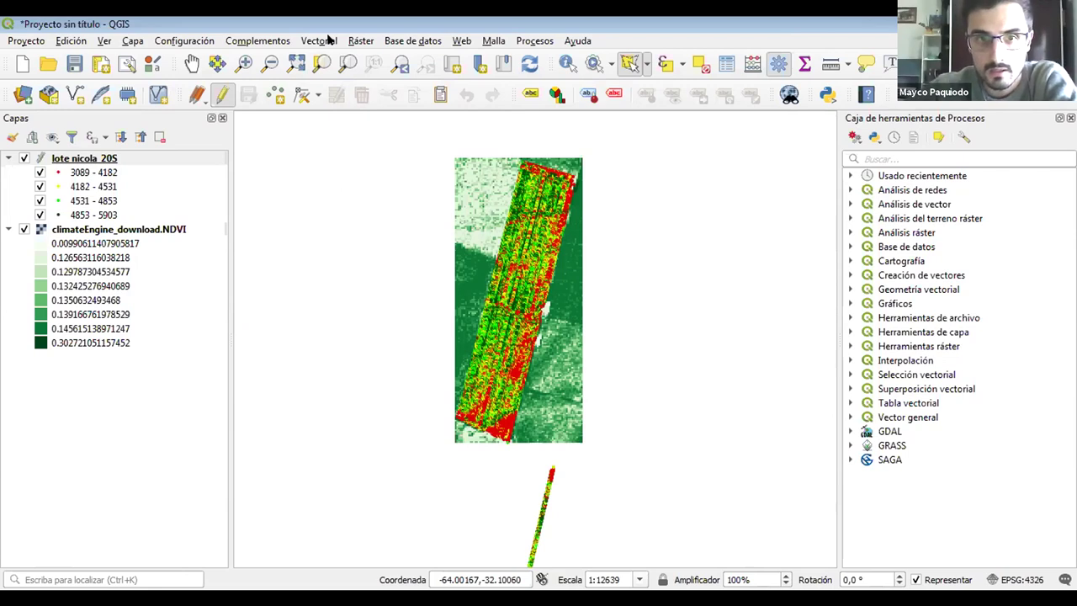
# Step: Start a new shapefile layer and set its geometry type to Polígono
pyautogui.click(329, 40)
pyautogui.moveTo(132, 41)
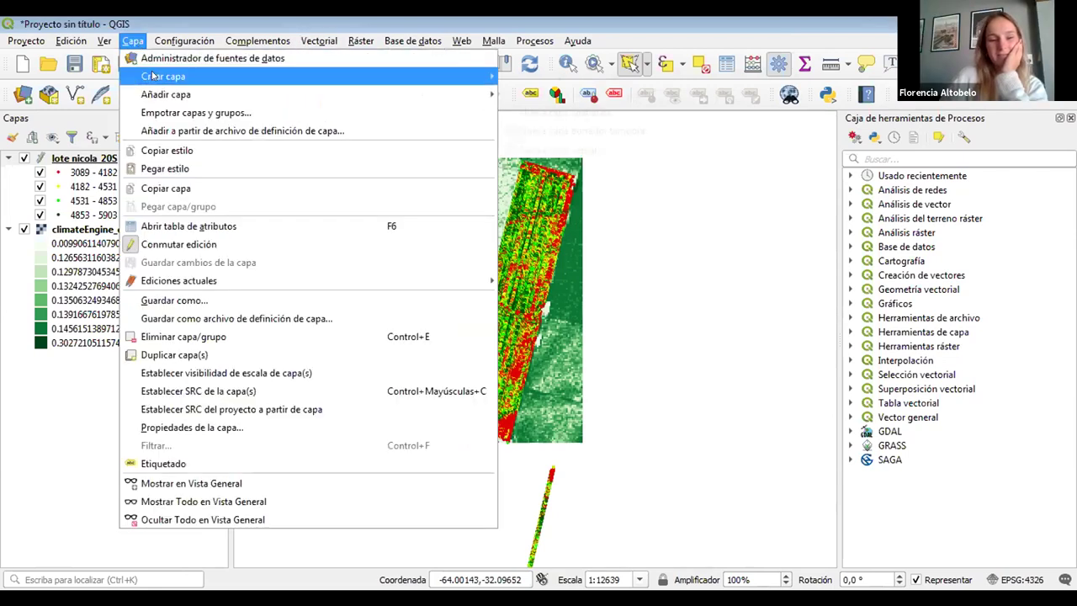
pyautogui.moveTo(154, 76)
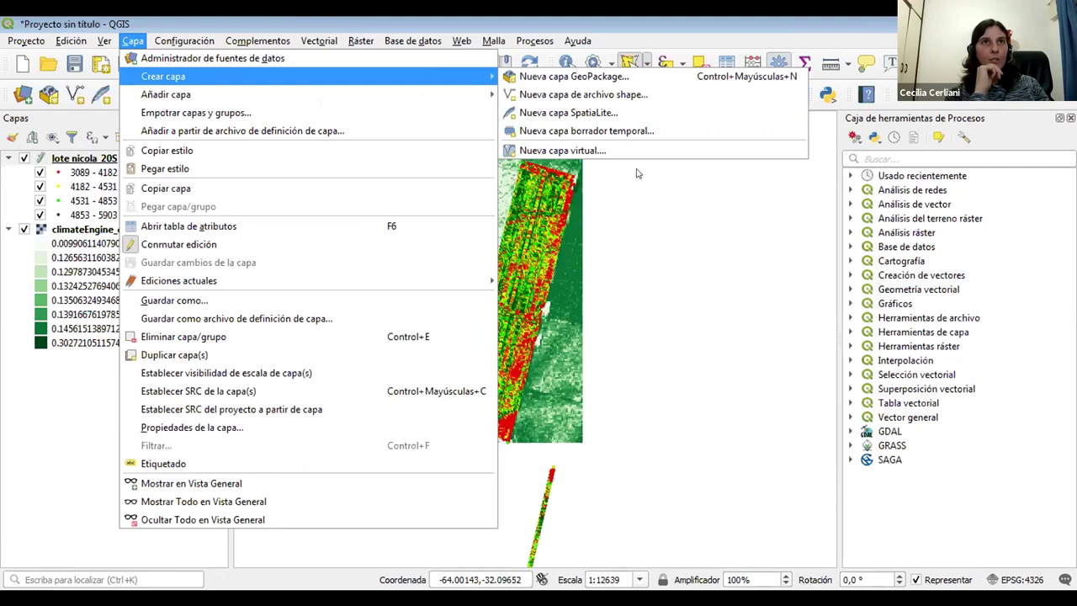
pyautogui.click(597, 96)
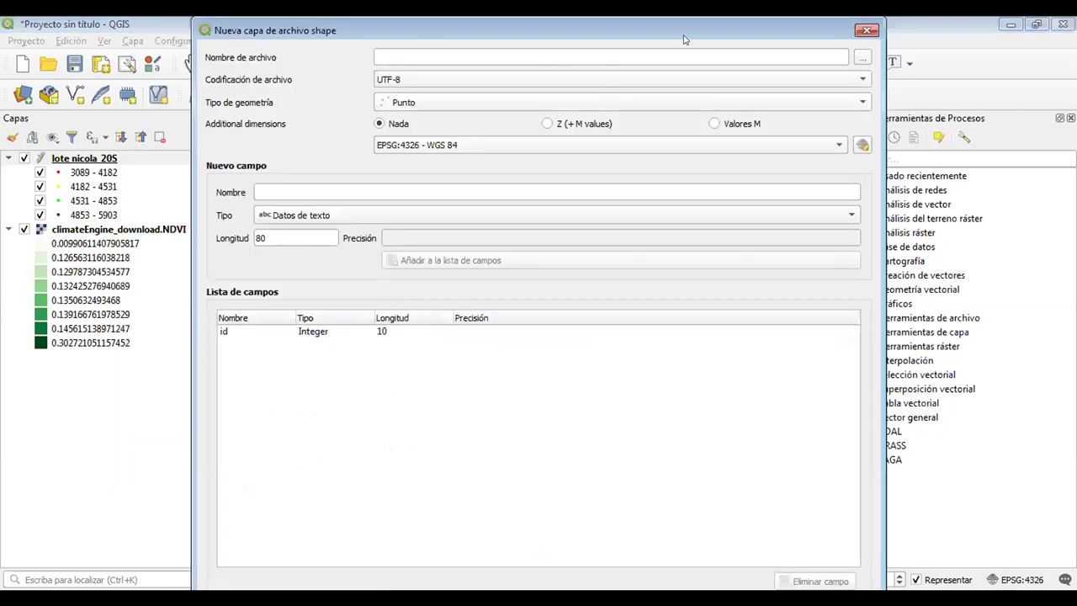
pyautogui.moveTo(684, 39); pyautogui.dragTo(621, 73)
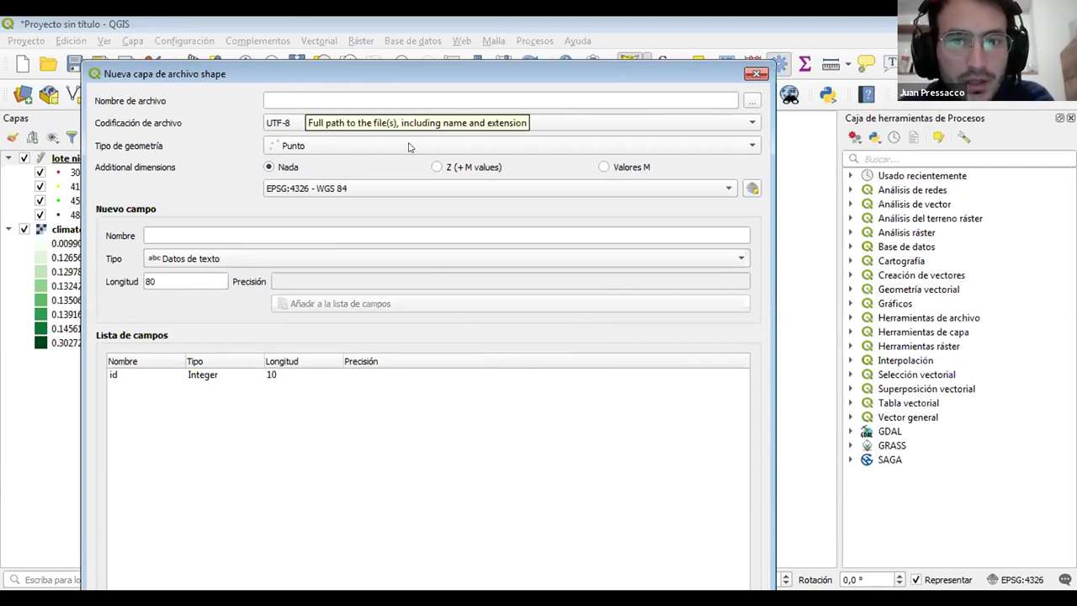
pyautogui.click(692, 149)
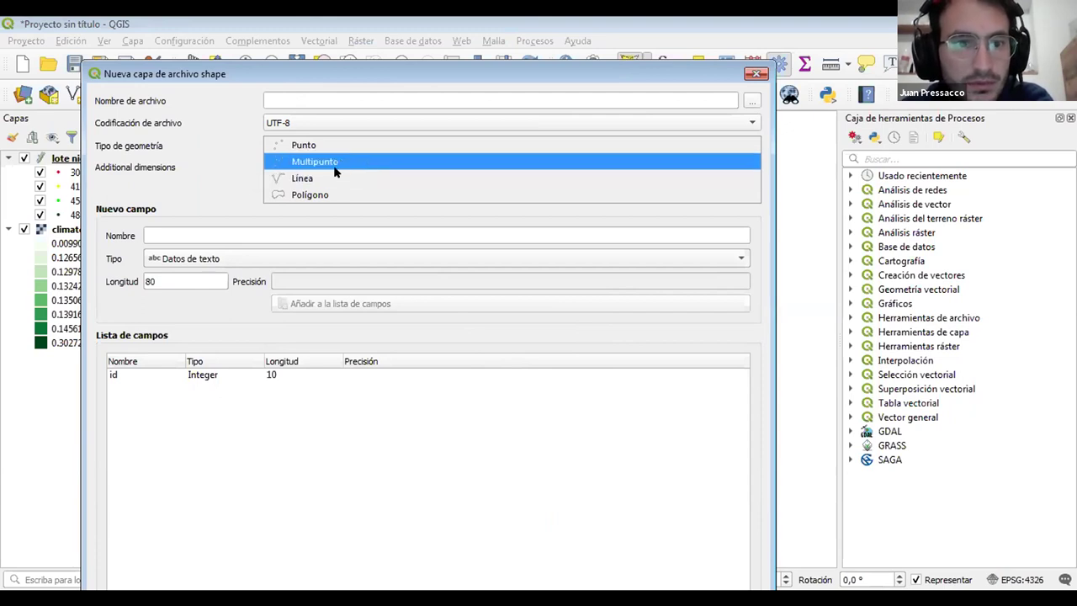
pyautogui.click(335, 195)
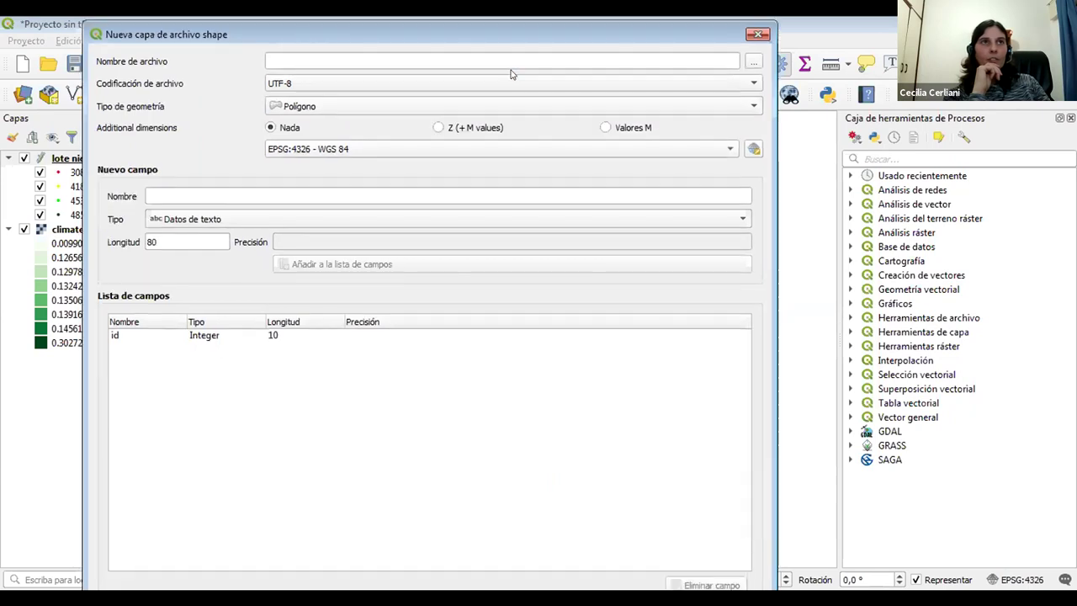
# Step: Name the new shapefile poligono and set its save location to the IAP folder on drive D
pyautogui.click(269, 59)
pyautogui.write('poligono')
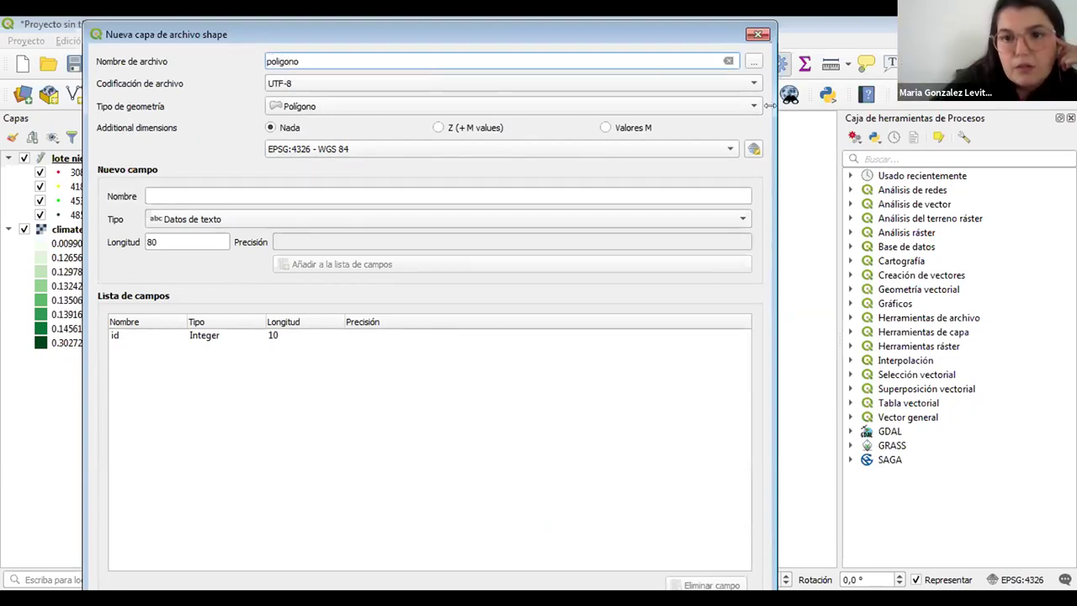
pyautogui.click(749, 63)
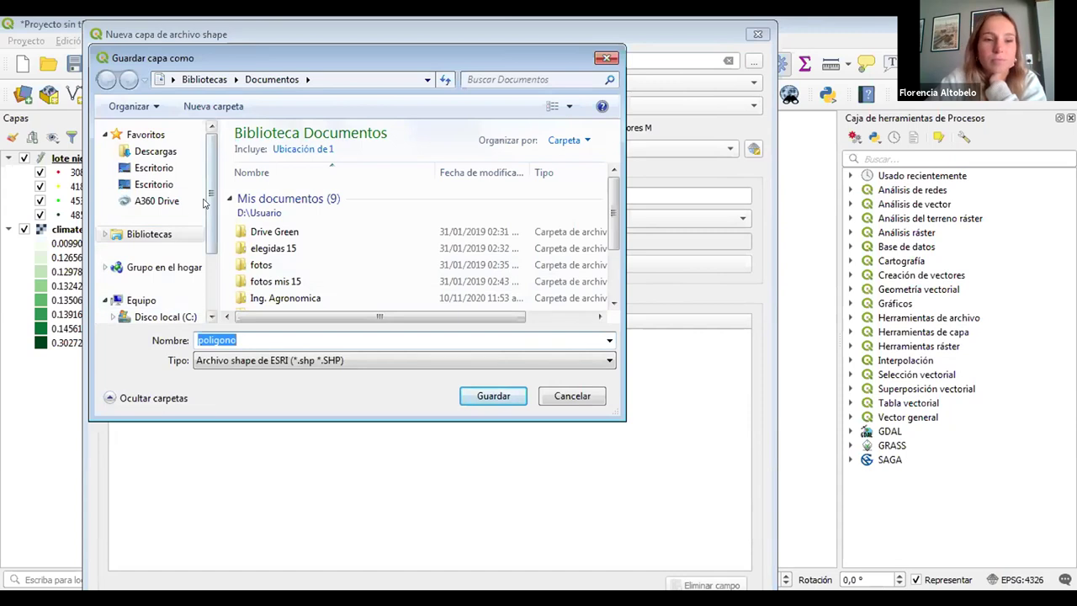
pyautogui.scroll(-3, 170, 238)
pyautogui.click(181, 244)
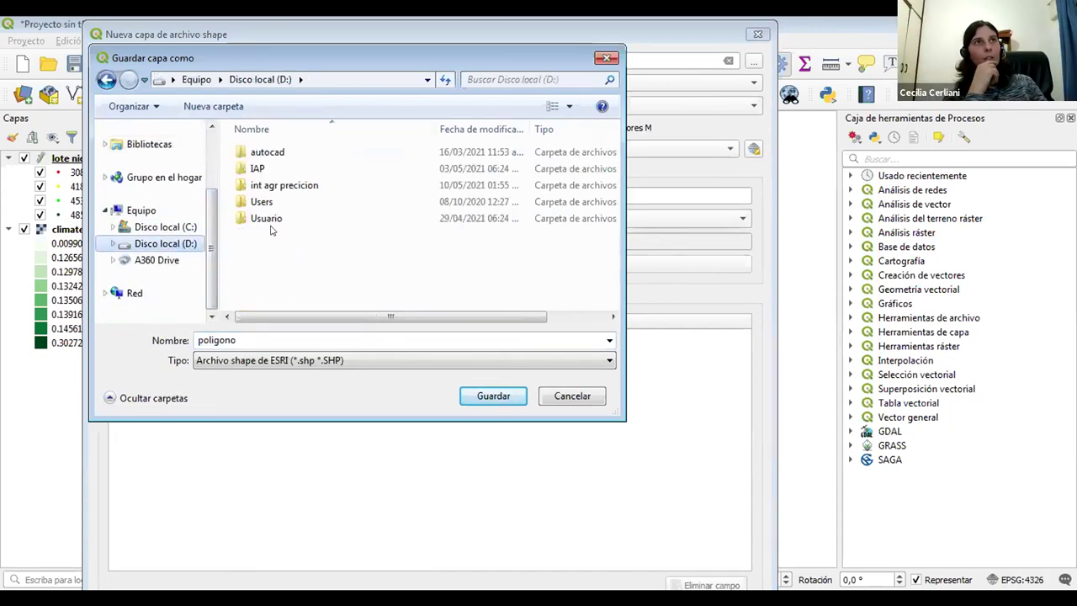
pyautogui.doubleClick(284, 172)
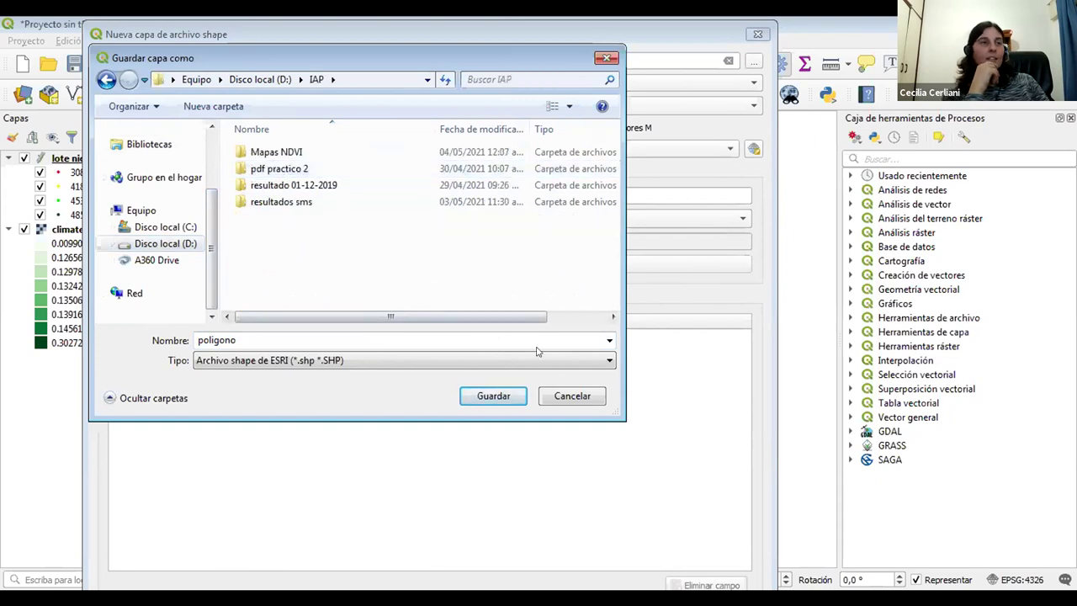
pyautogui.click(487, 398)
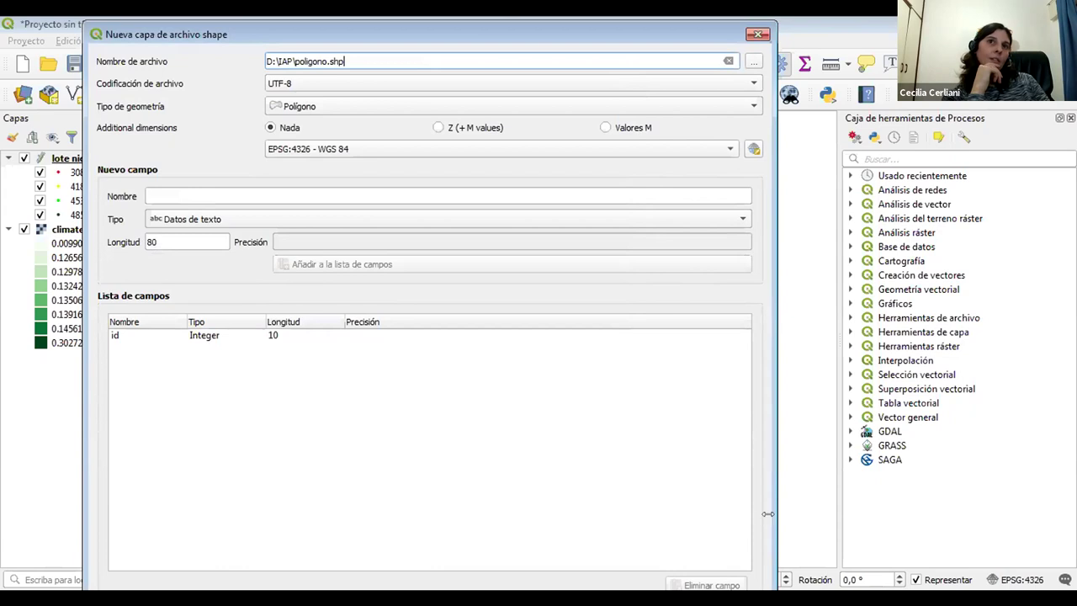
# Step: Set the new layer's coordinate system to EPSG:32720 - WGS 84 / UTM zone 20S and create the layer
pyautogui.moveTo(767, 513); pyautogui.dragTo(670, 513)
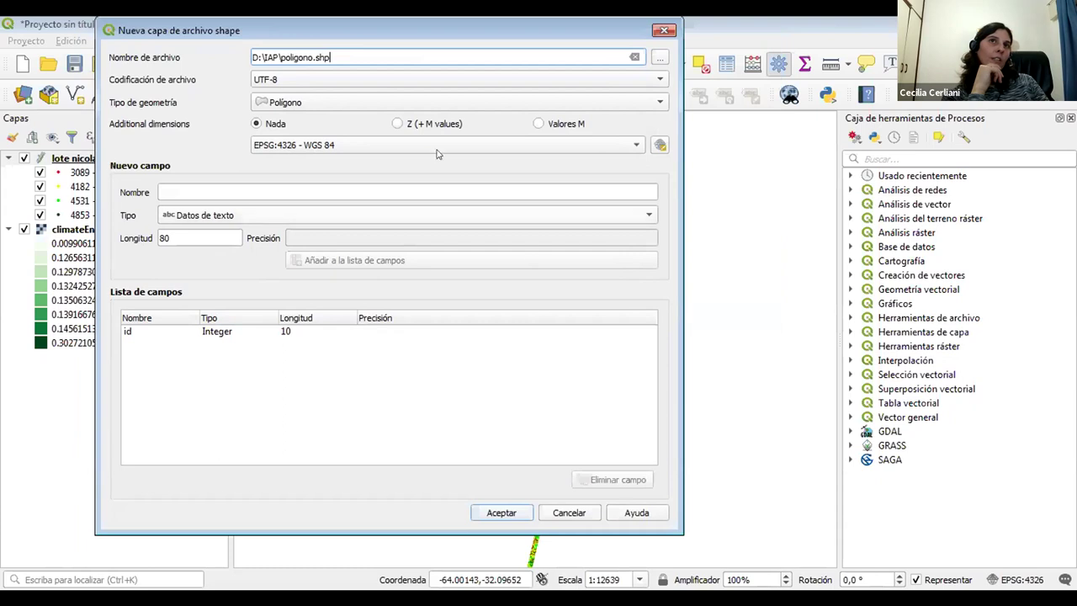
pyautogui.click(635, 147)
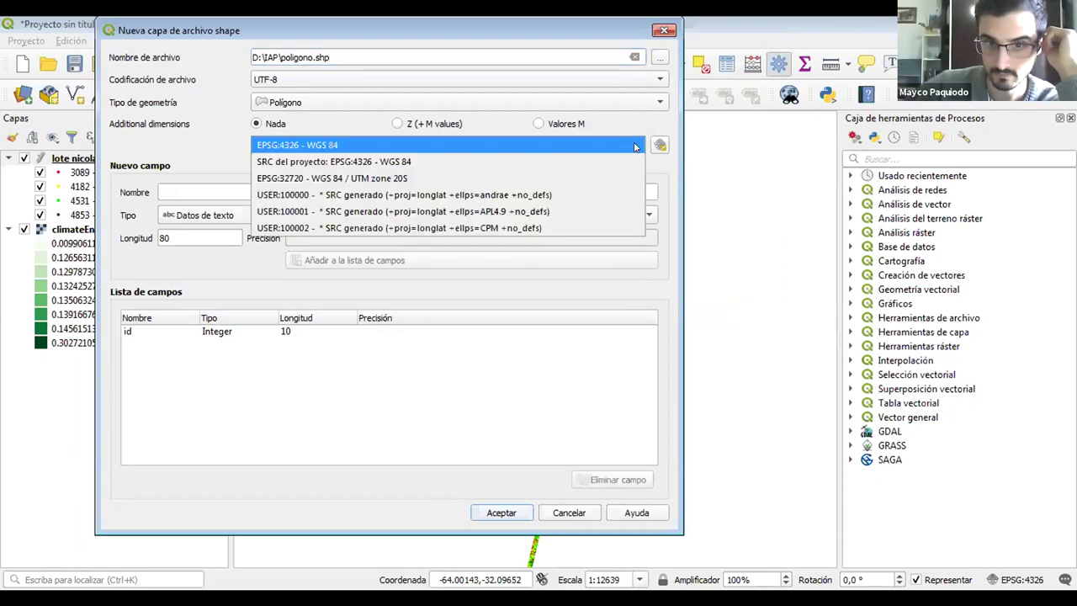
pyautogui.click(449, 175)
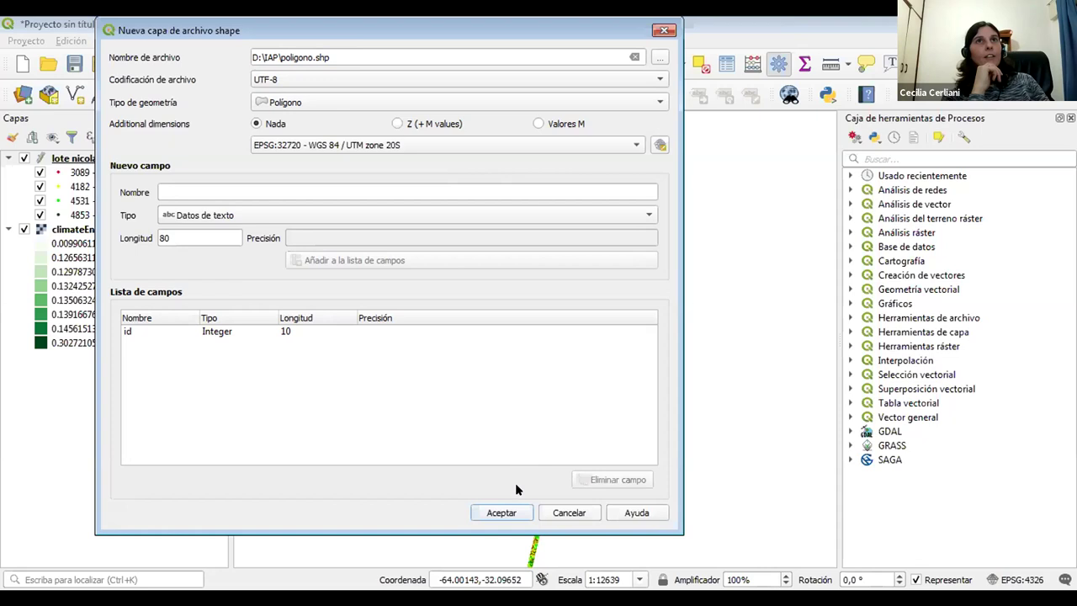
pyautogui.click(496, 513)
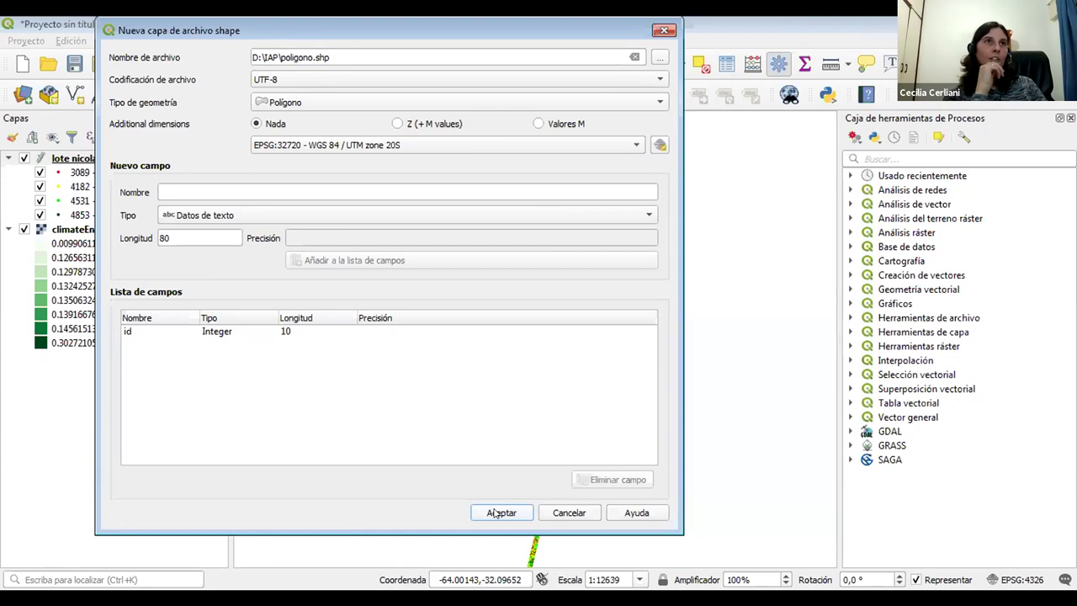
pyautogui.click(501, 513)
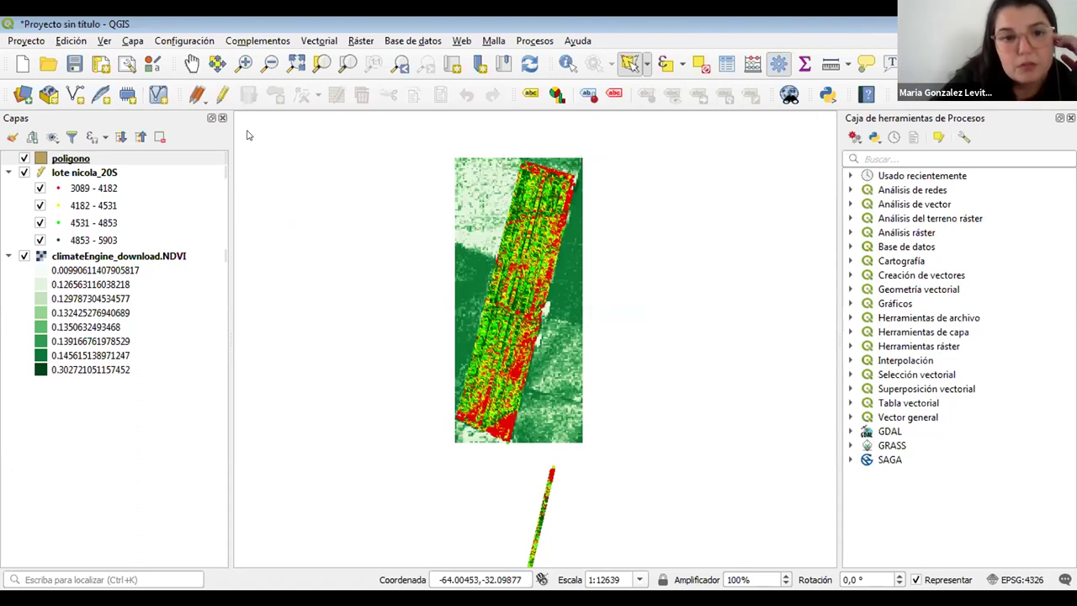
# Step: Draw a four-corner polygon around the main block of lote nicola_20S points in the poligono layer, give it id 1, and save the edits
pyautogui.click(221, 94)
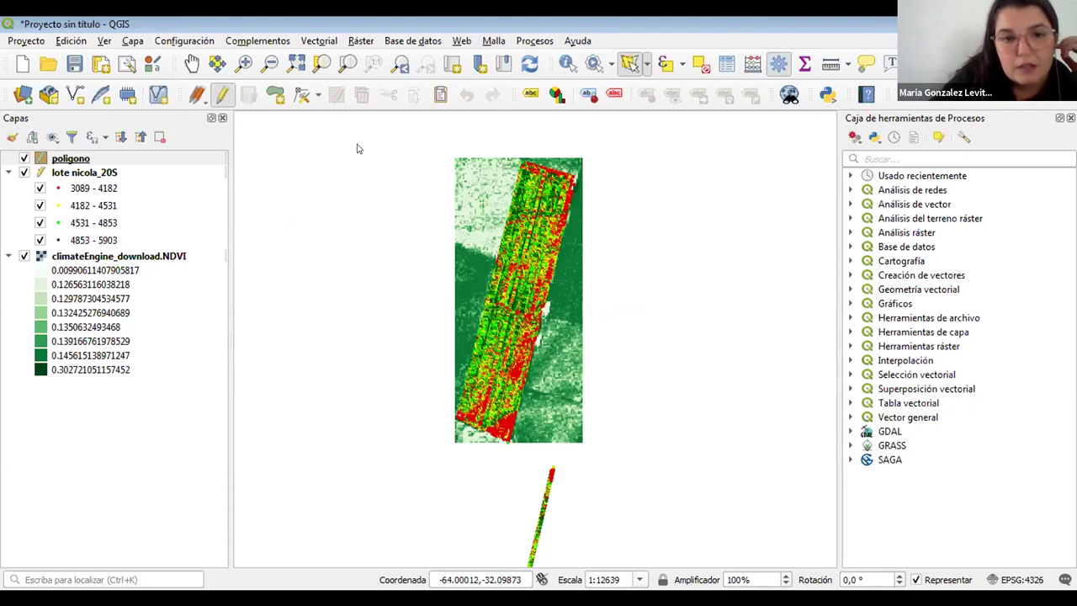
pyautogui.click(275, 95)
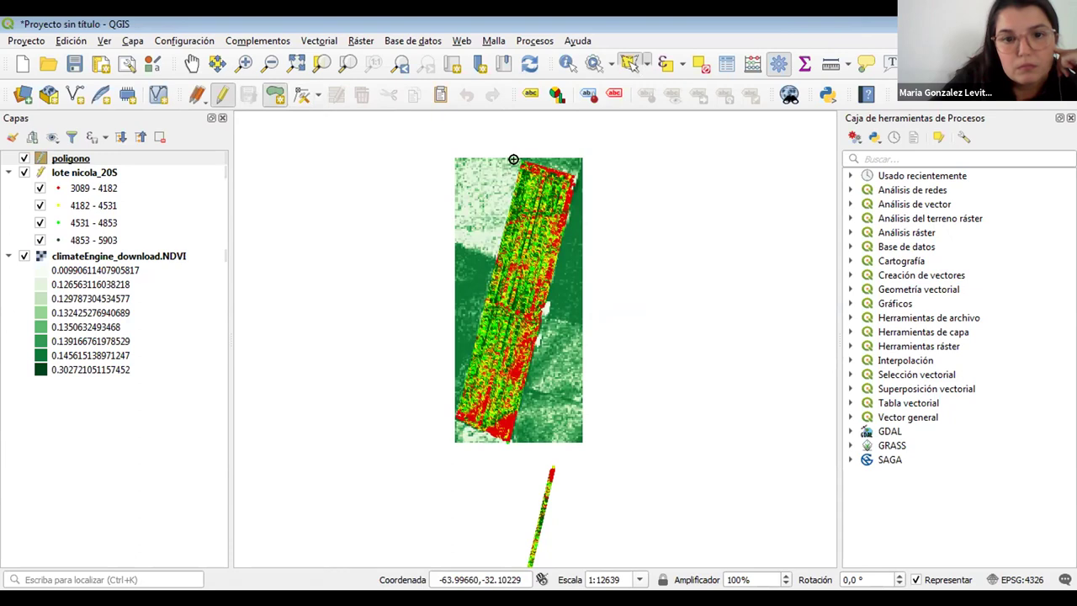
pyautogui.click(449, 413)
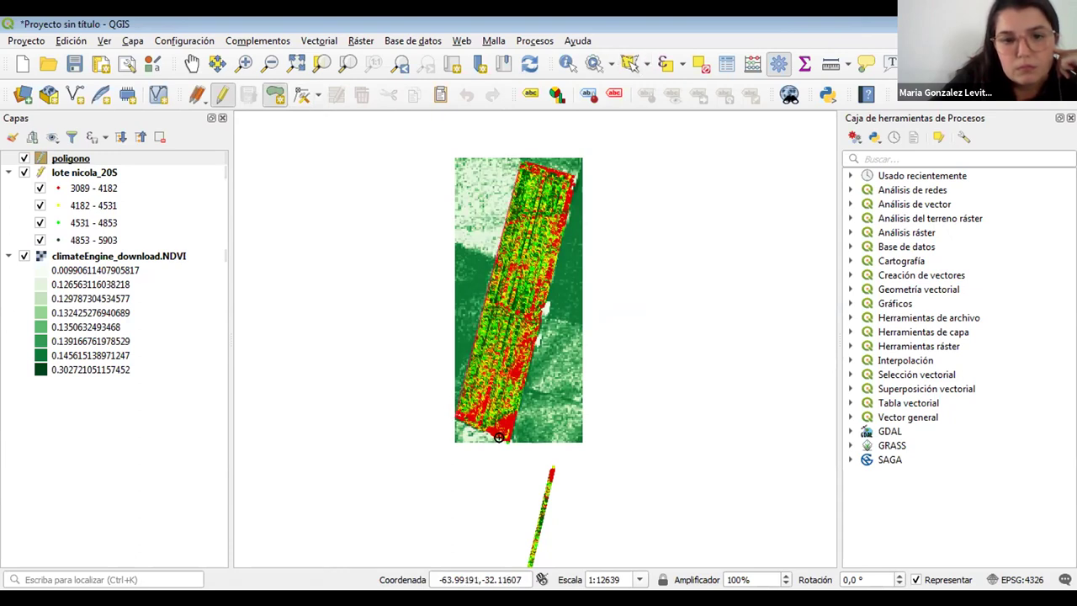
pyautogui.click(502, 438)
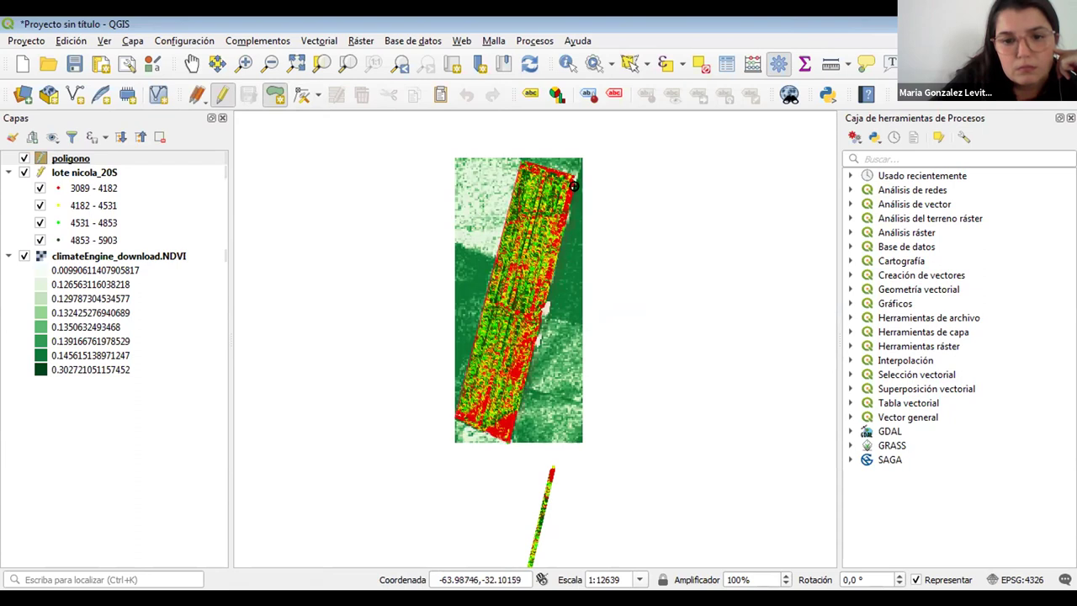
pyautogui.click(573, 172)
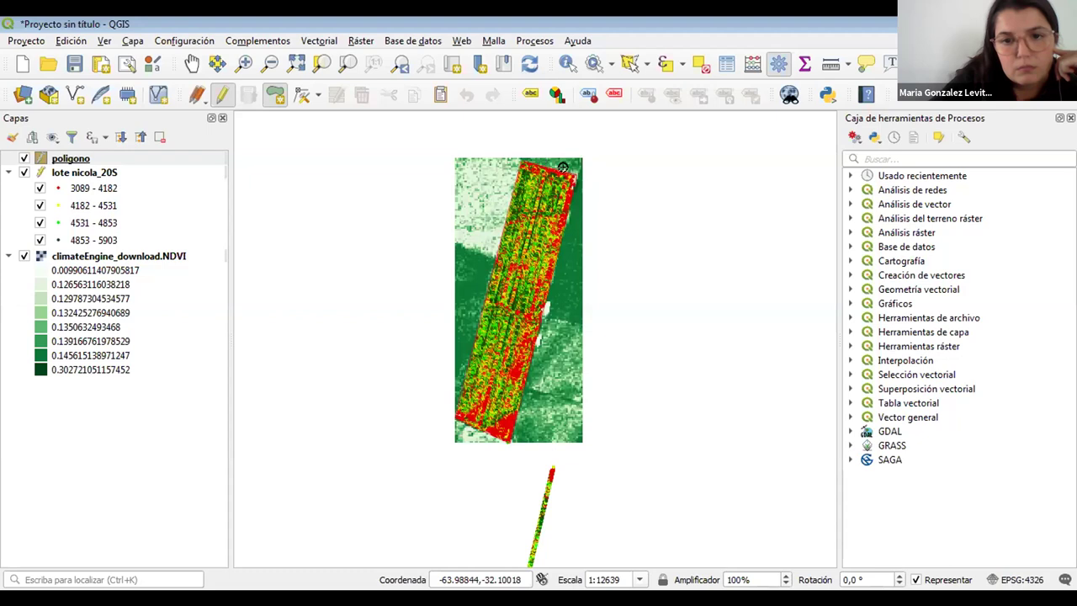
pyautogui.rightClick(573, 172)
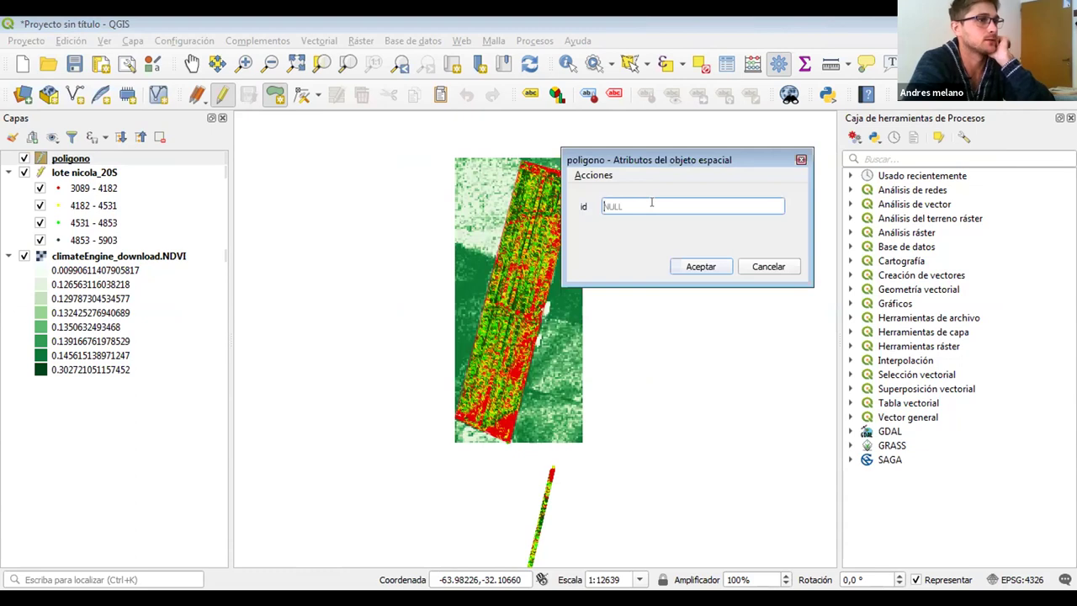
pyautogui.write('1')
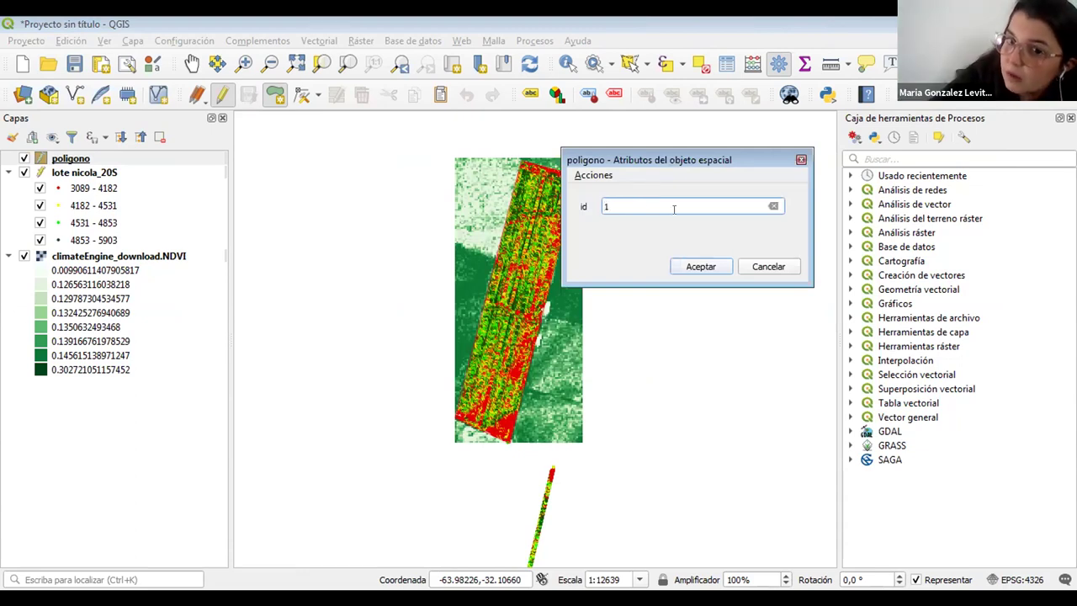
pyautogui.click(711, 265)
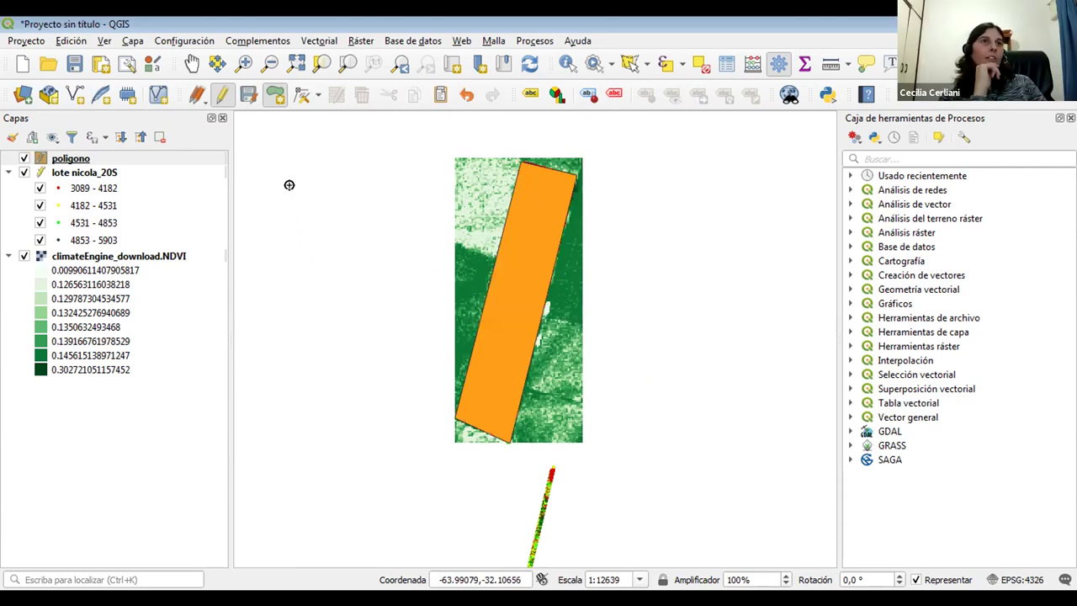
pyautogui.click(192, 63)
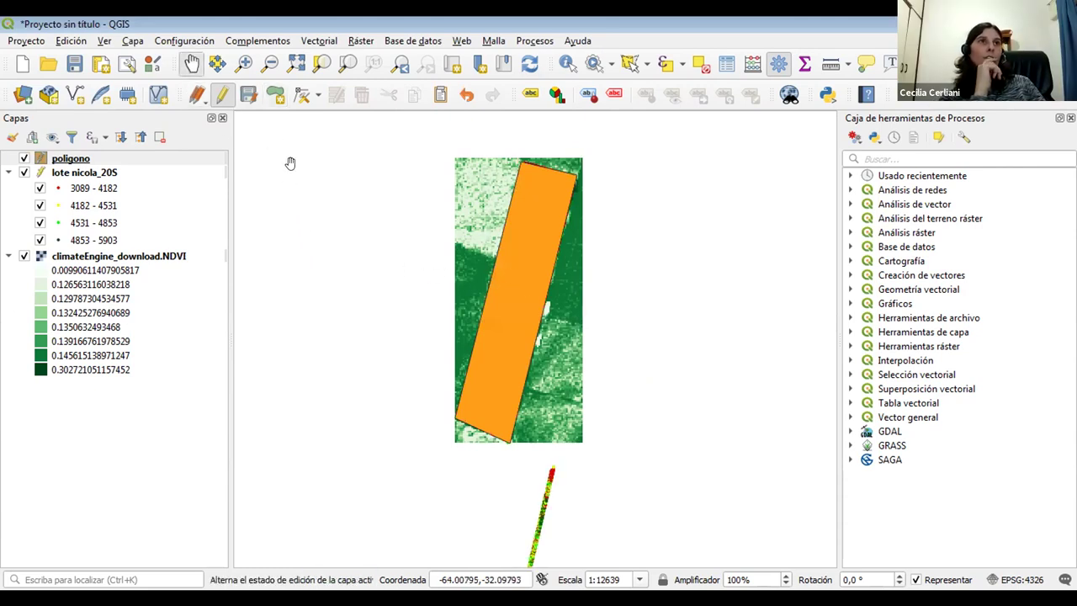
pyautogui.click(248, 94)
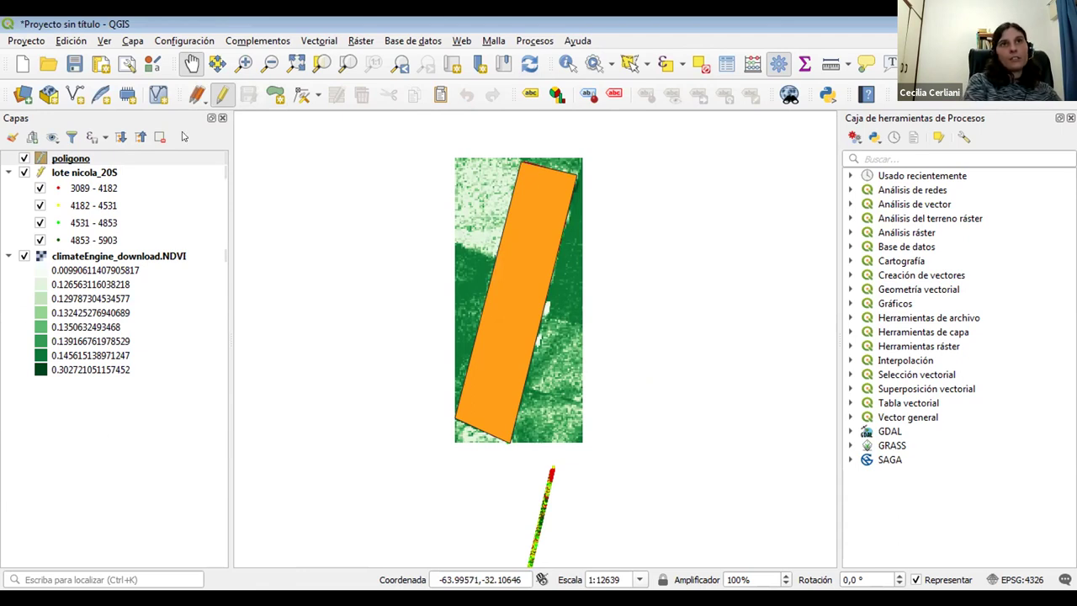
# Step: Start clipping a raster by mask layer, with climateEngine_download.NDVI as the input and poligono as the mask
pyautogui.click(907, 154)
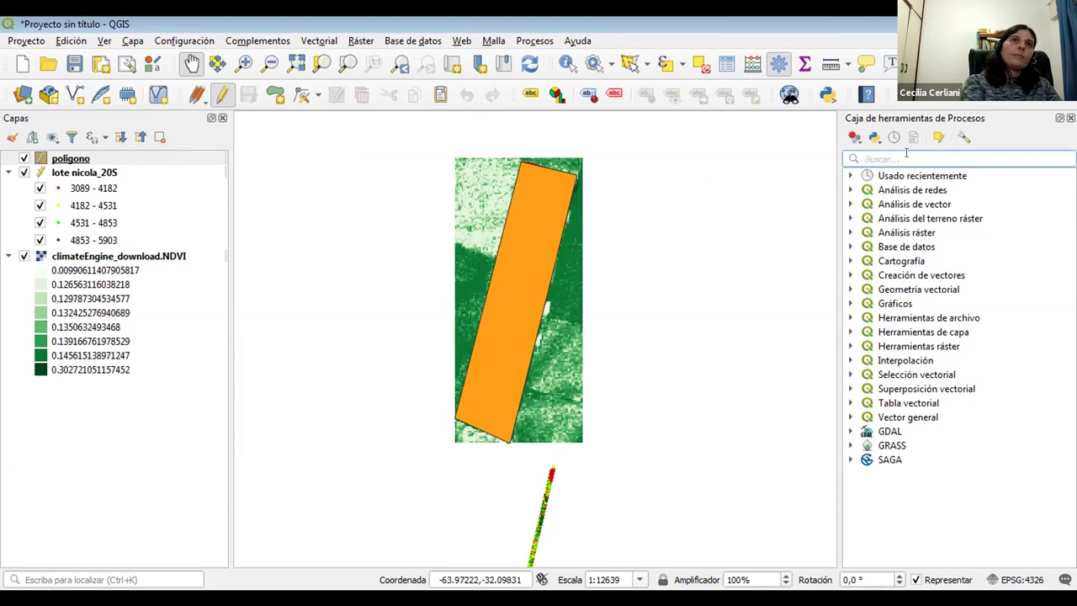
pyautogui.click(361, 40)
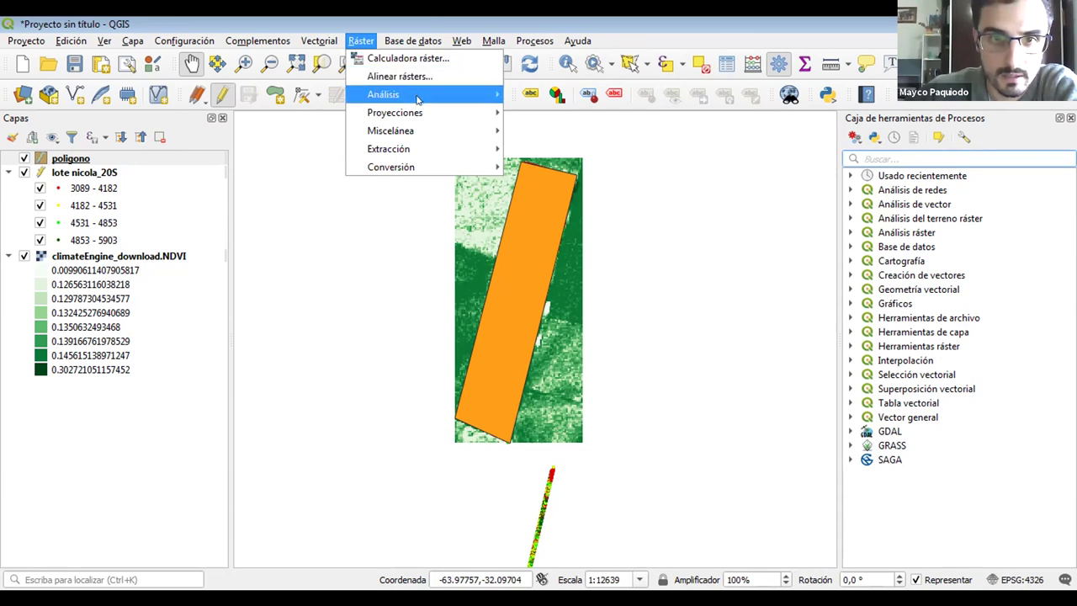
pyautogui.moveTo(423, 122)
pyautogui.moveTo(420, 149)
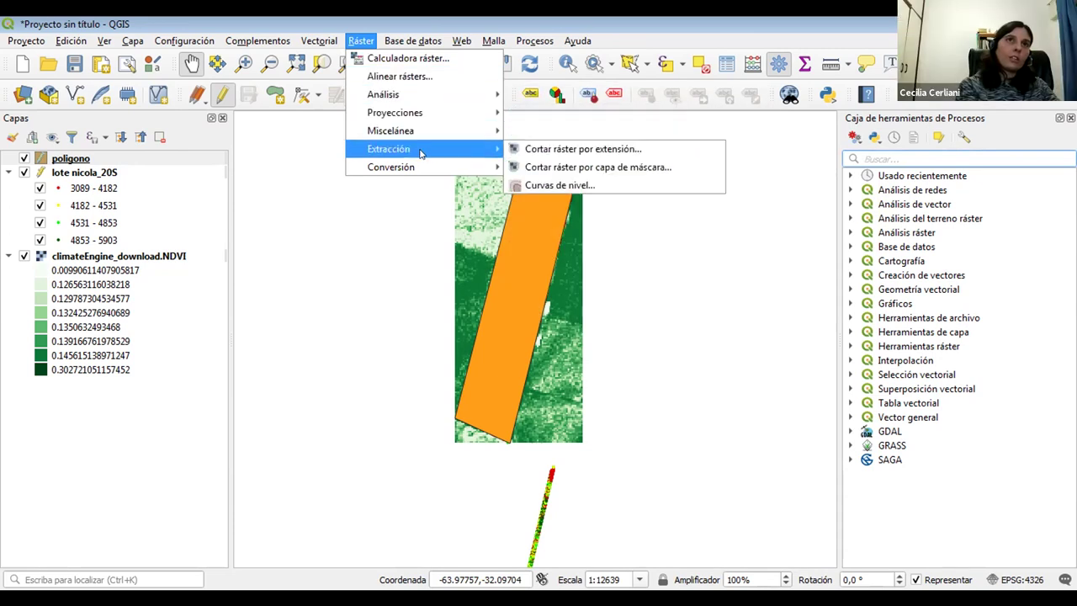
pyautogui.click(637, 168)
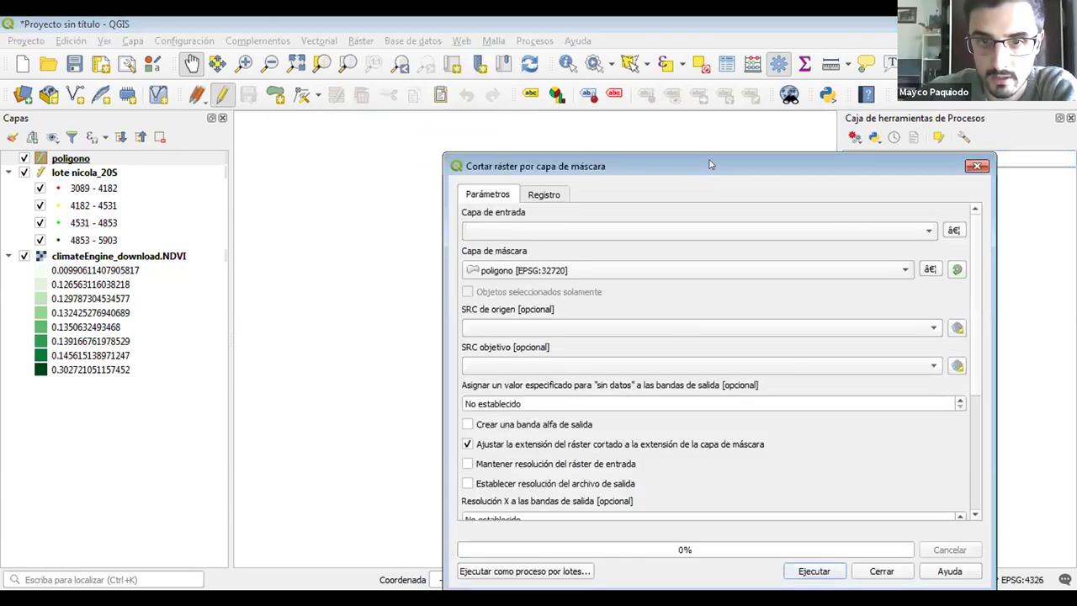
pyautogui.moveTo(609, 158); pyautogui.dragTo(472, 110)
pyautogui.click(795, 185)
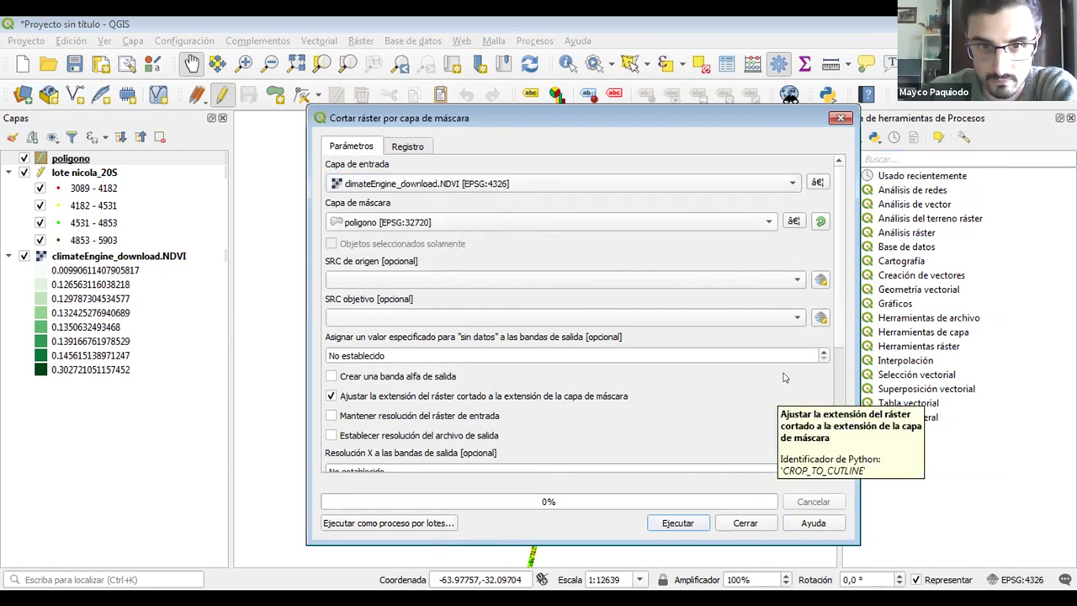
# Step: Try to run the clip with both source and target coordinate systems set to EPSG:32720 - WGS 84 / UTM zone 20S
pyautogui.click(789, 282)
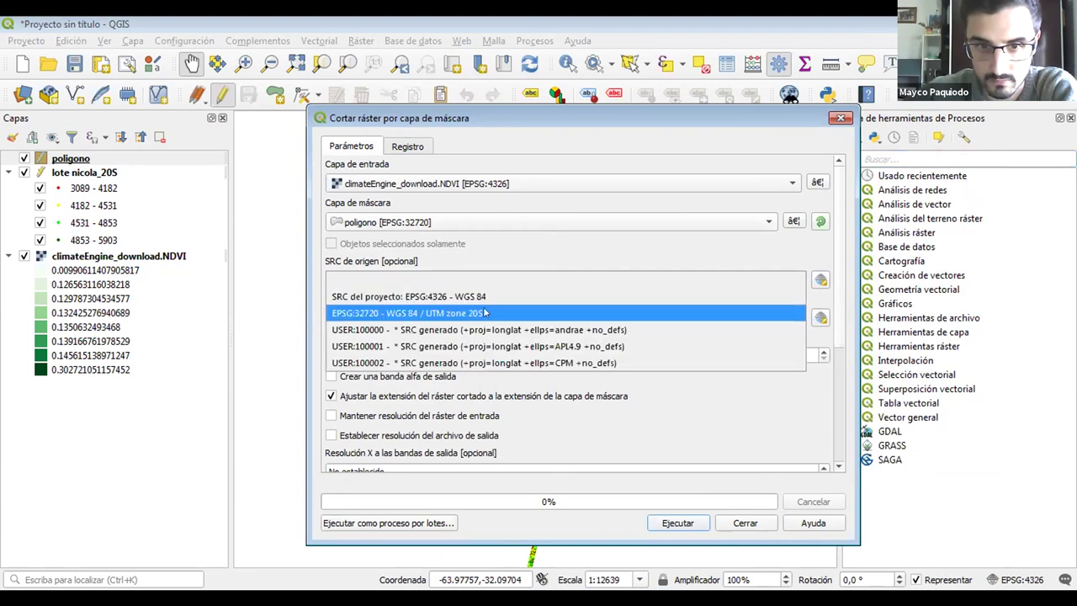
pyautogui.click(485, 313)
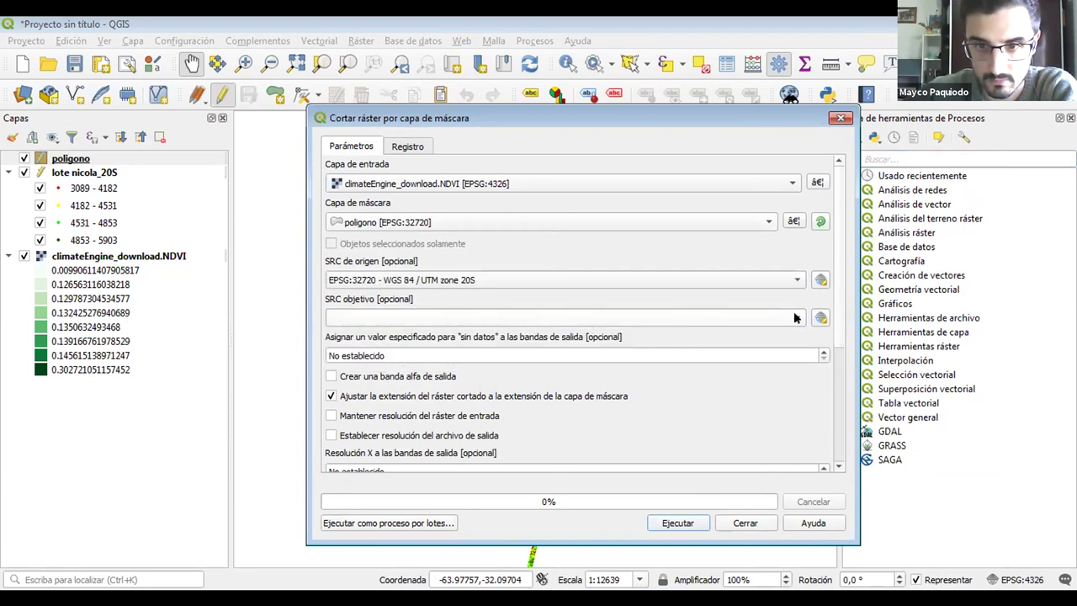
pyautogui.click(794, 317)
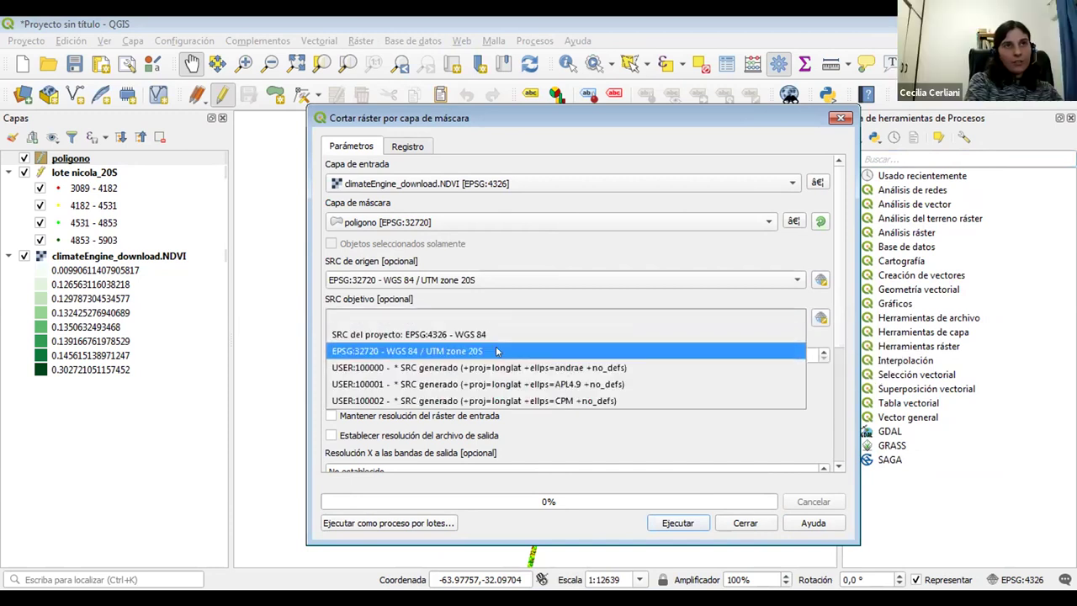
pyautogui.click(530, 351)
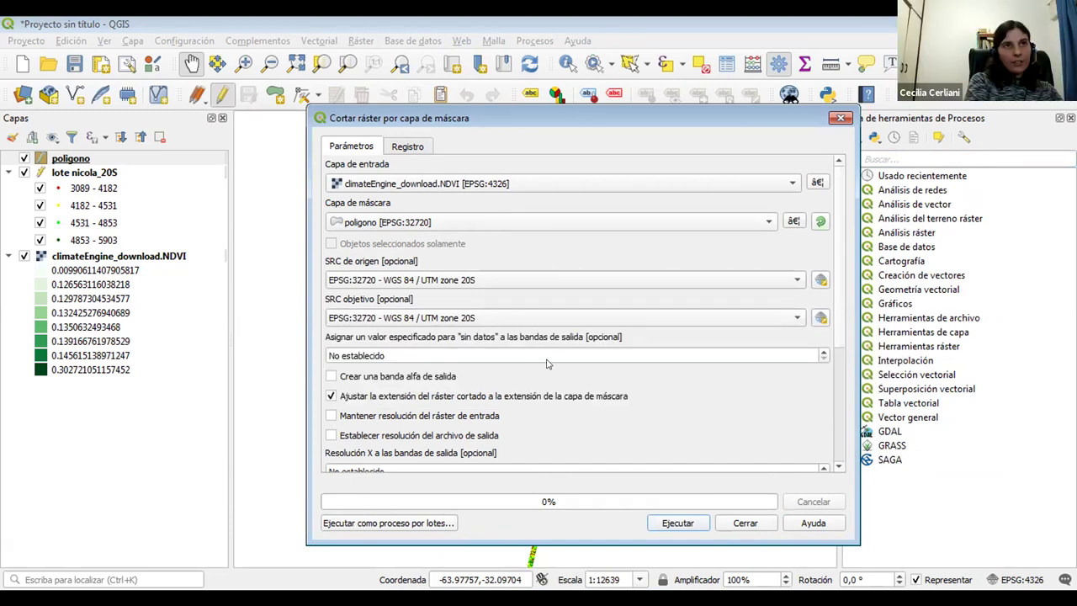
pyautogui.click(664, 521)
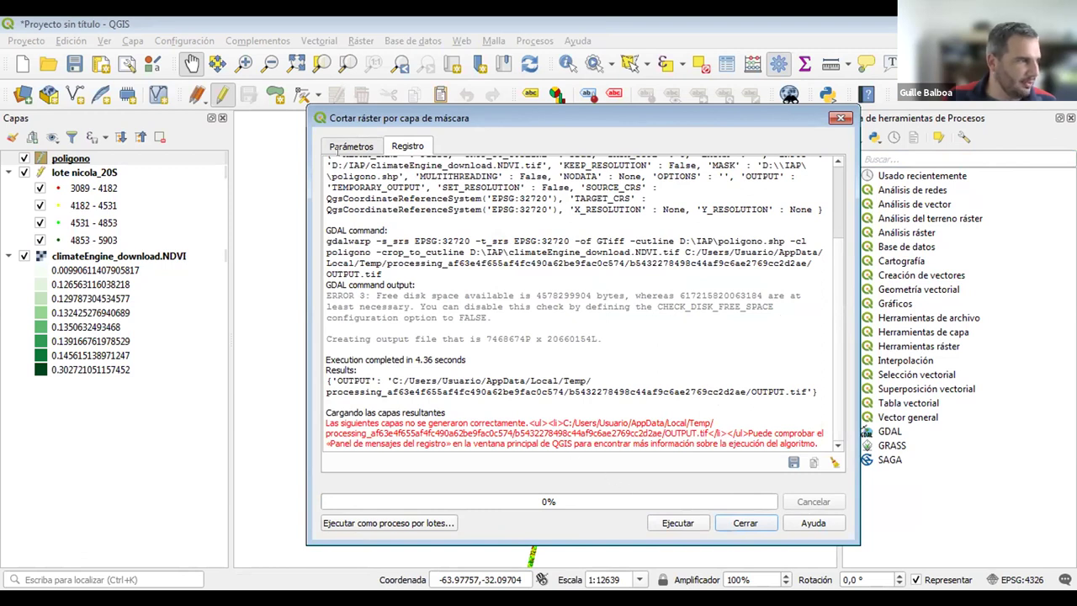
# Step: Set the clip's source and target coordinate systems to the project's EPSG:4326 - WGS 84
pyautogui.click(352, 146)
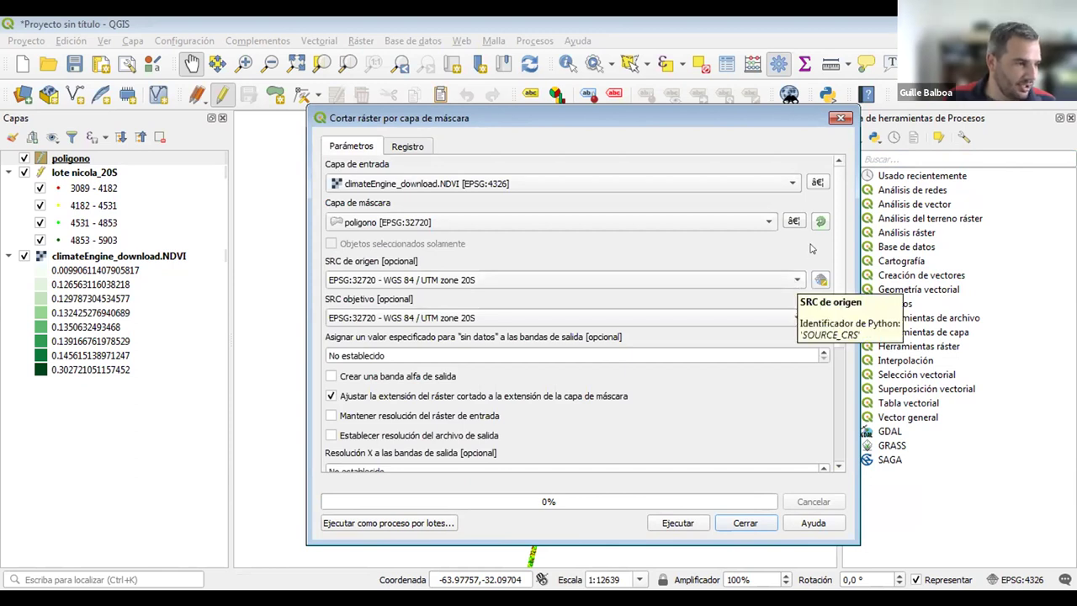
pyautogui.click(796, 281)
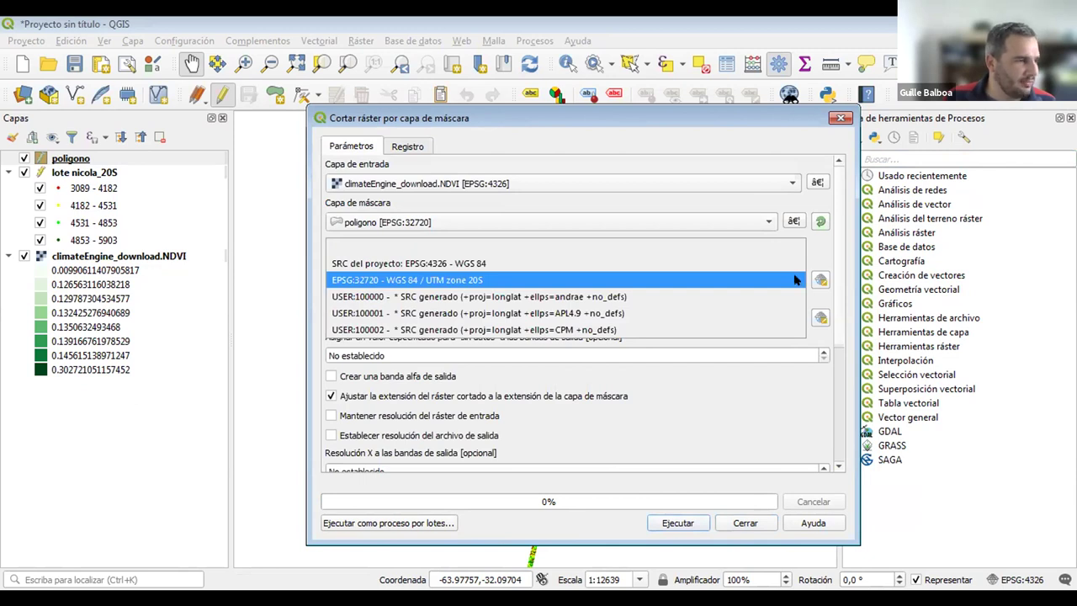
pyautogui.click(791, 278)
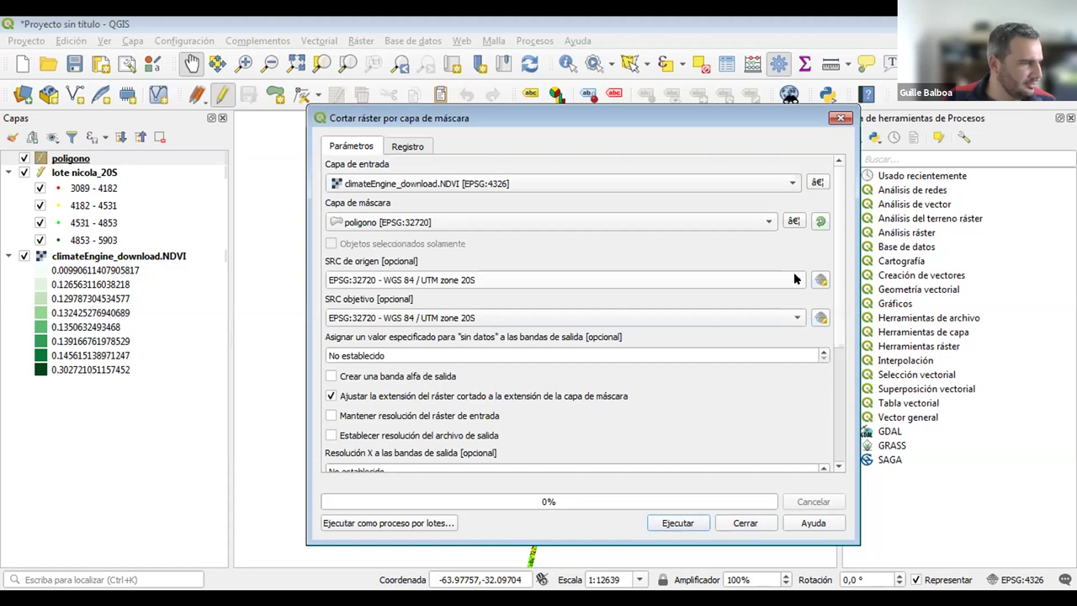
pyautogui.click(795, 274)
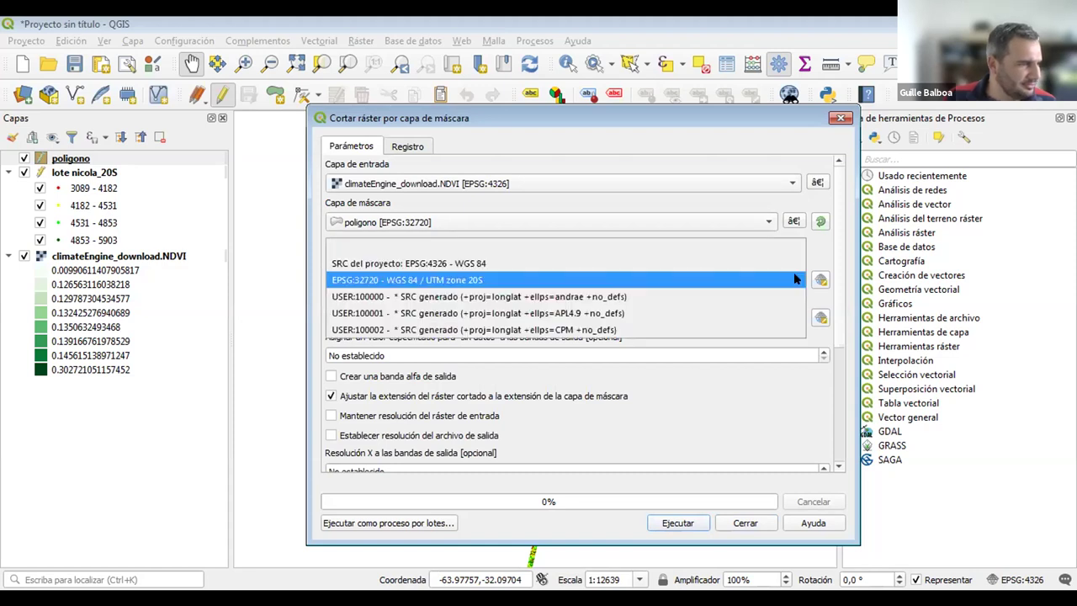
pyautogui.click(533, 261)
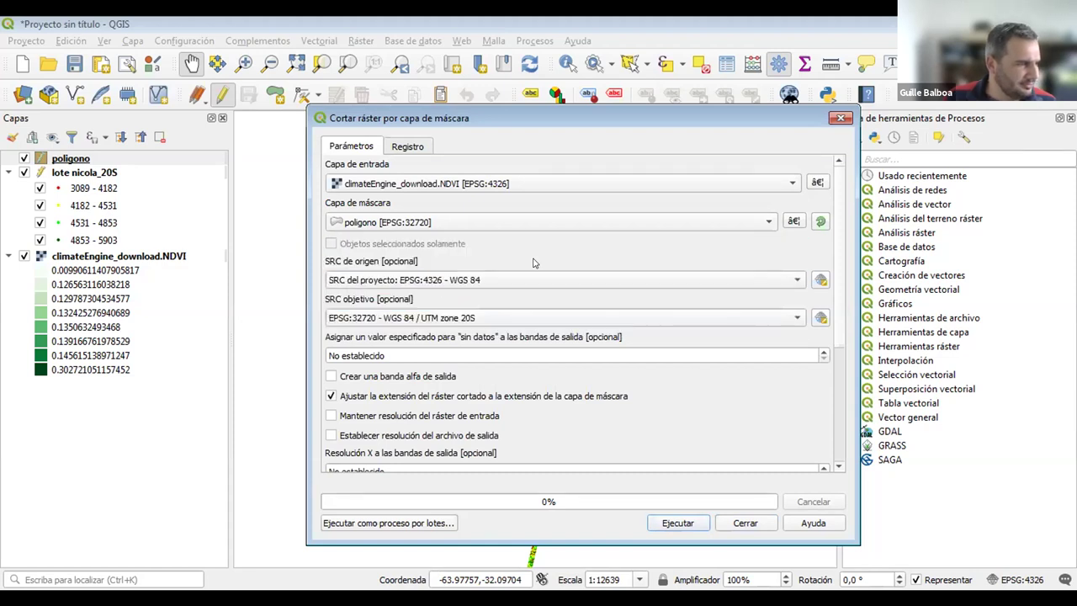
pyautogui.click(797, 315)
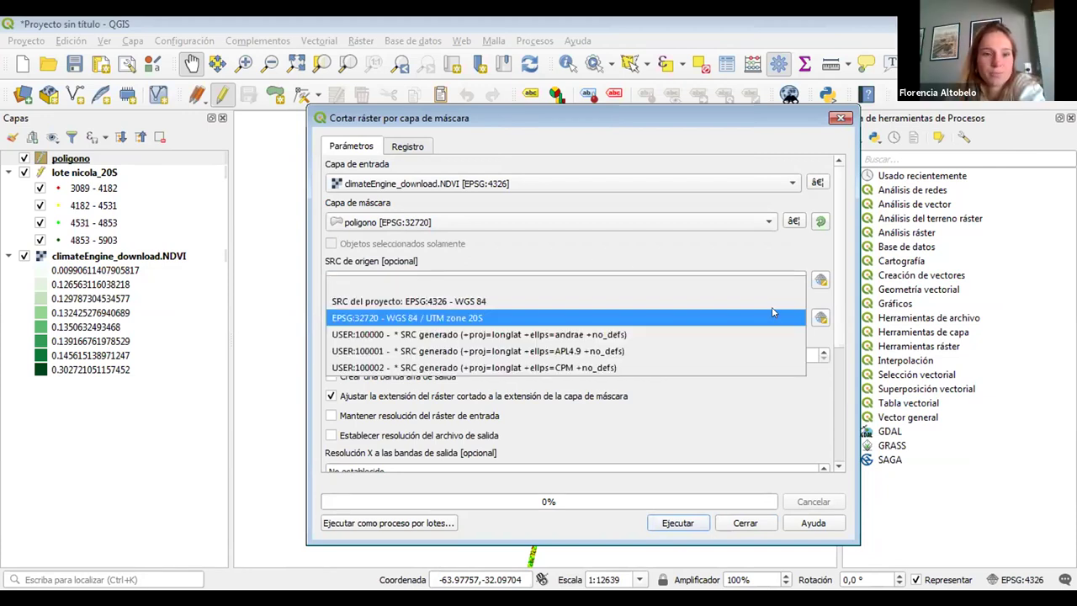
pyautogui.click(663, 302)
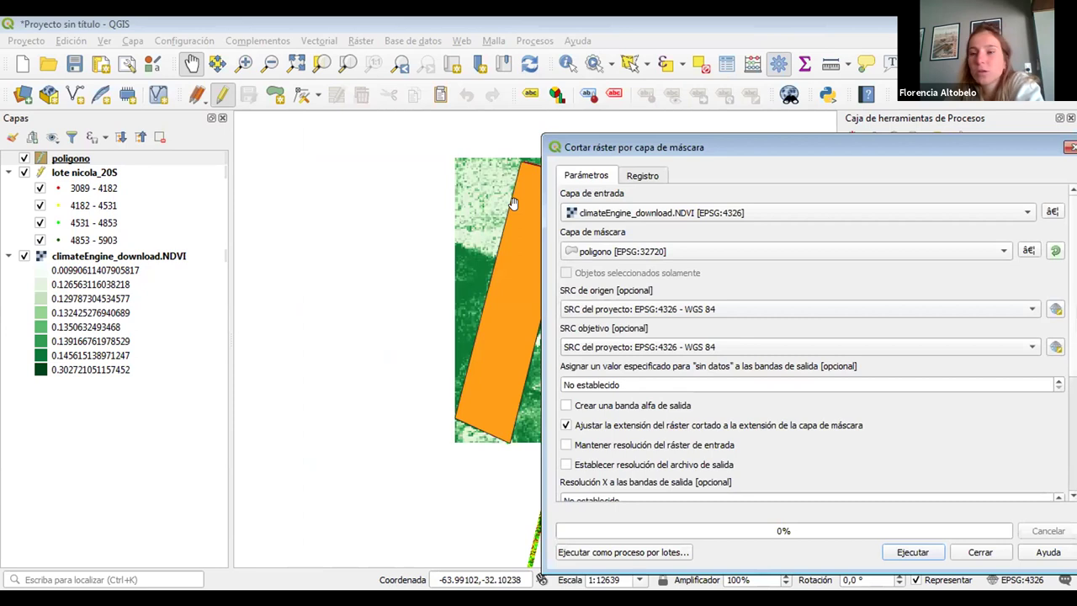
# Step: Examine the layer information of poligono and the climateEngine_download.NDVI raster for their coordinate systems
pyautogui.rightClick(79, 158)
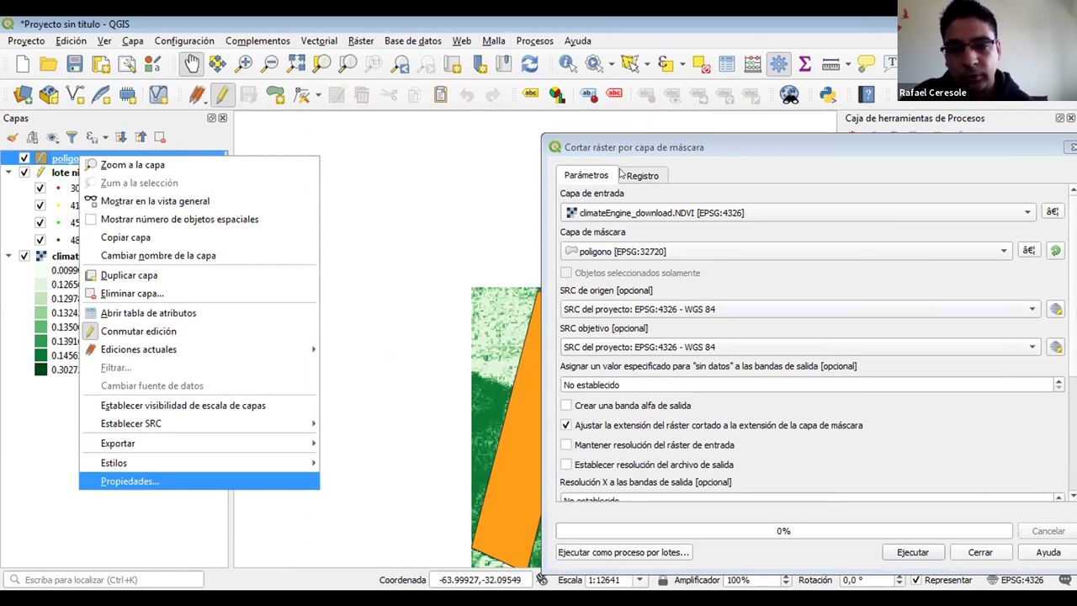
pyautogui.click(140, 480)
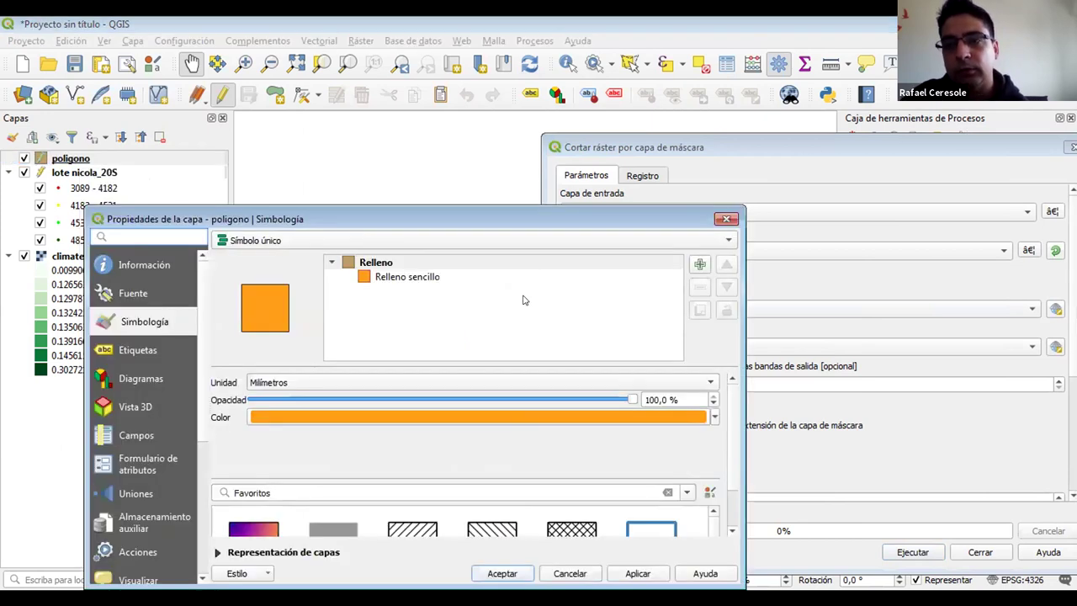
pyautogui.click(155, 268)
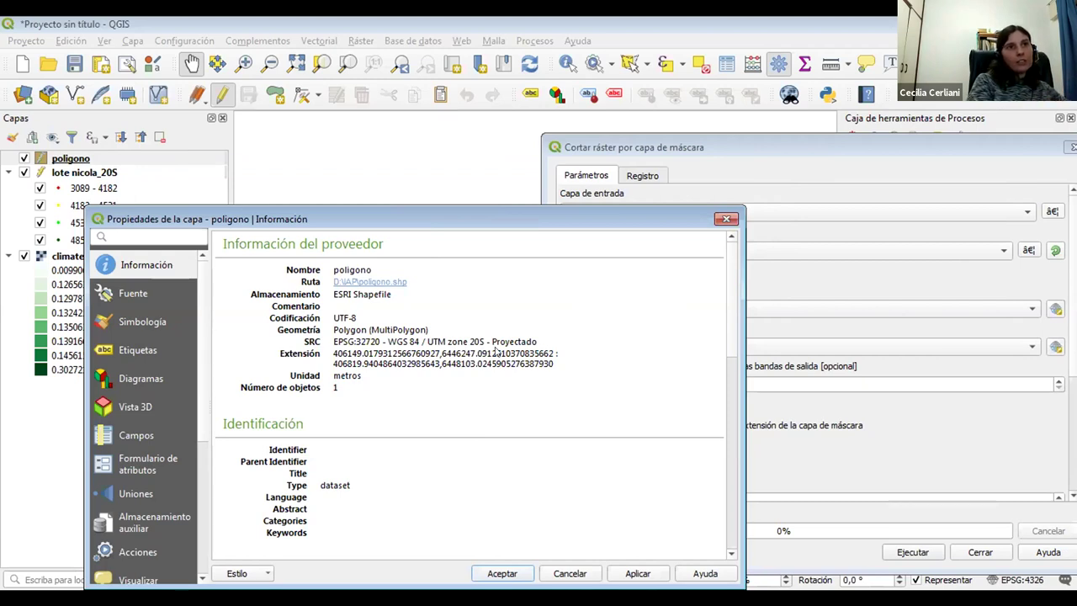
pyautogui.moveTo(675, 214); pyautogui.dragTo(651, 170)
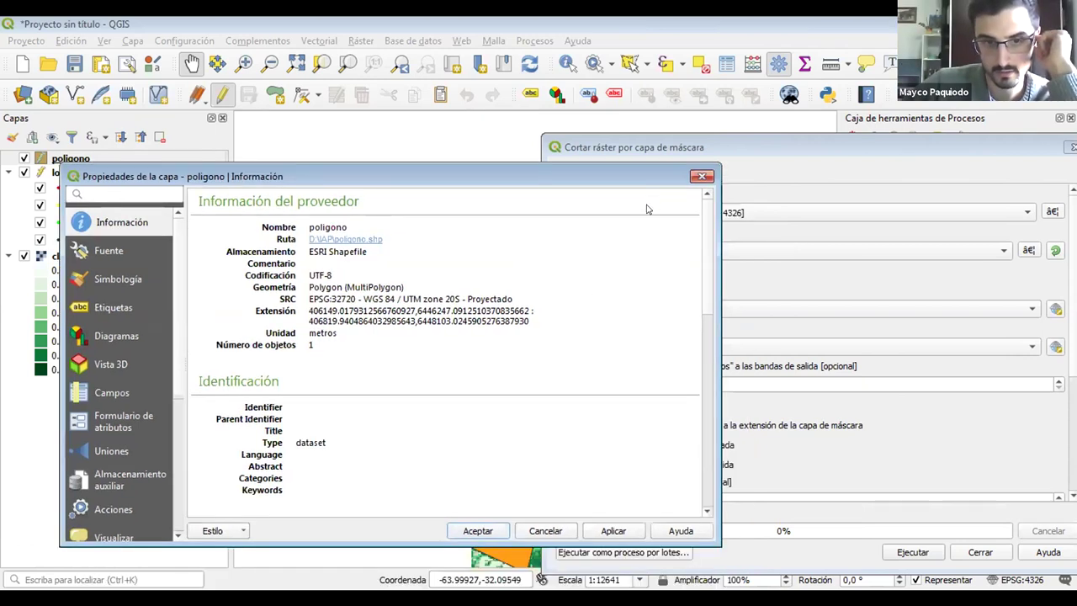
pyautogui.click(702, 176)
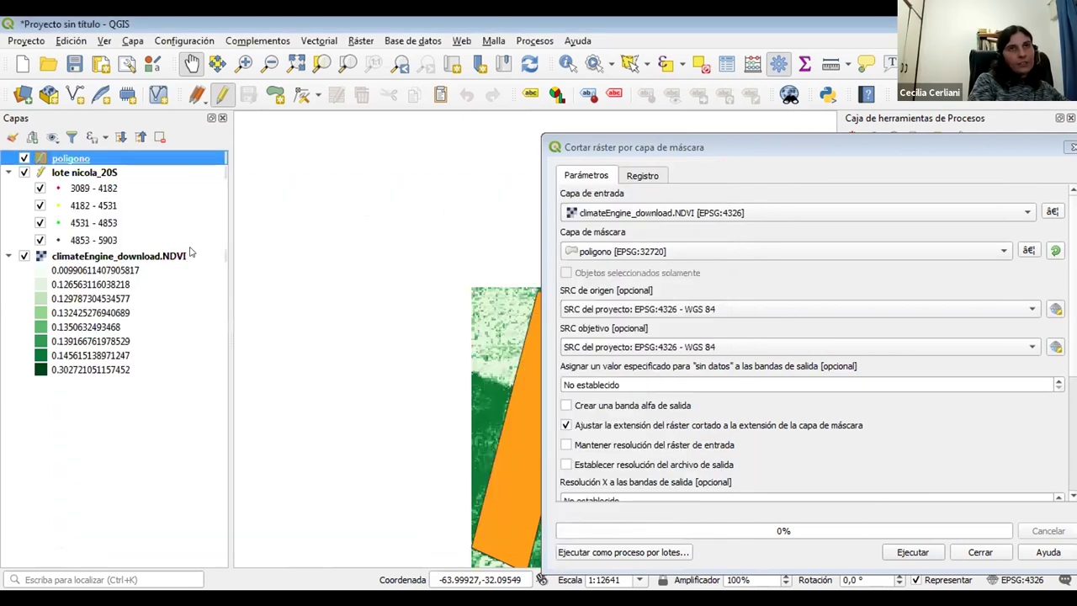
pyautogui.click(118, 256)
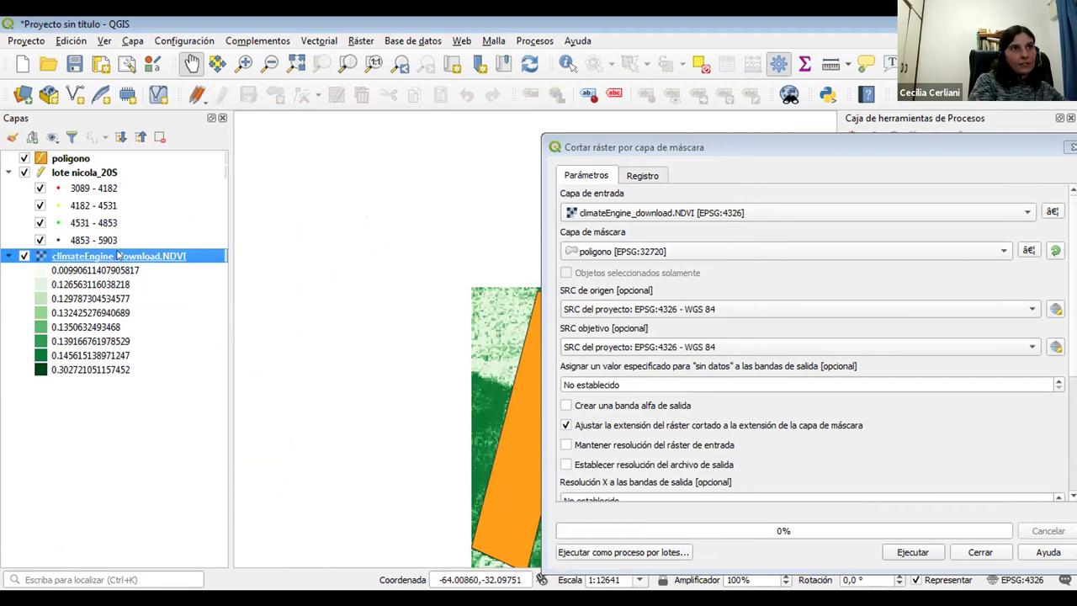
pyautogui.rightClick(118, 256)
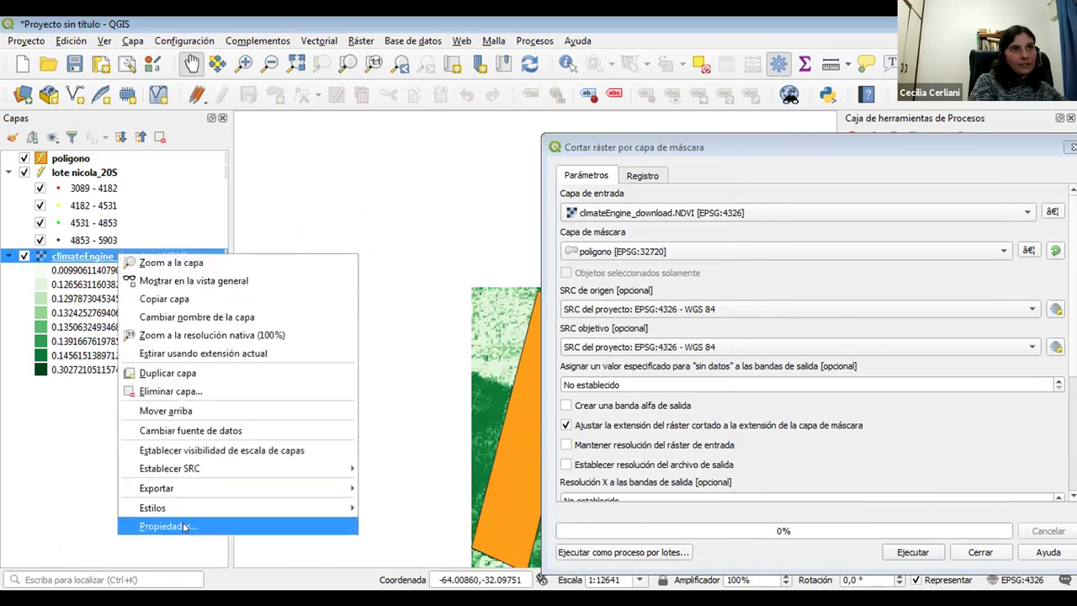
pyautogui.press('Return')
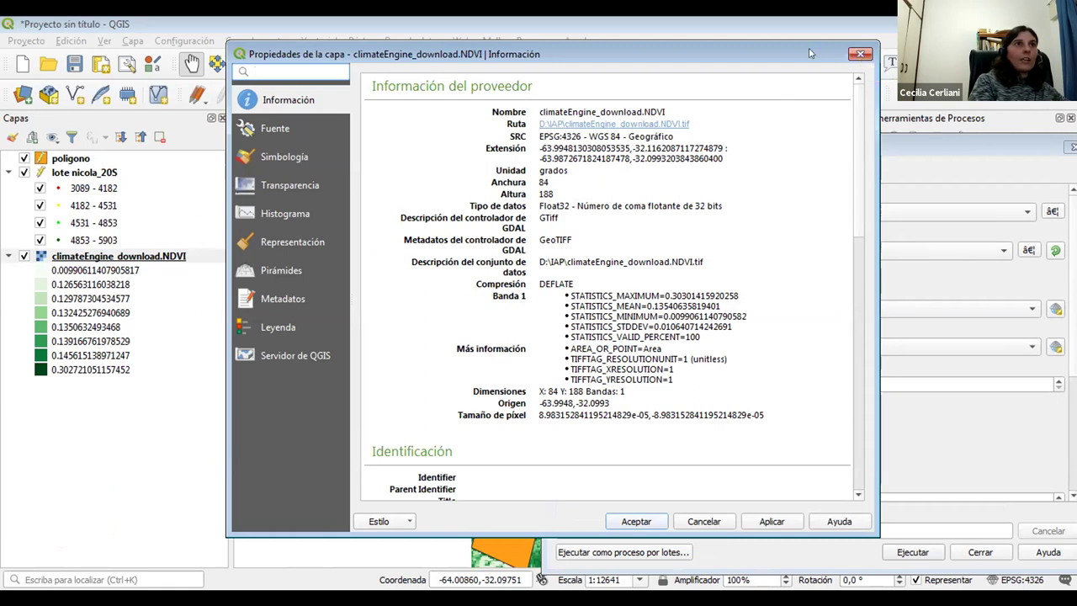
pyautogui.moveTo(809, 53); pyautogui.dragTo(645, 285)
pyautogui.click(642, 281)
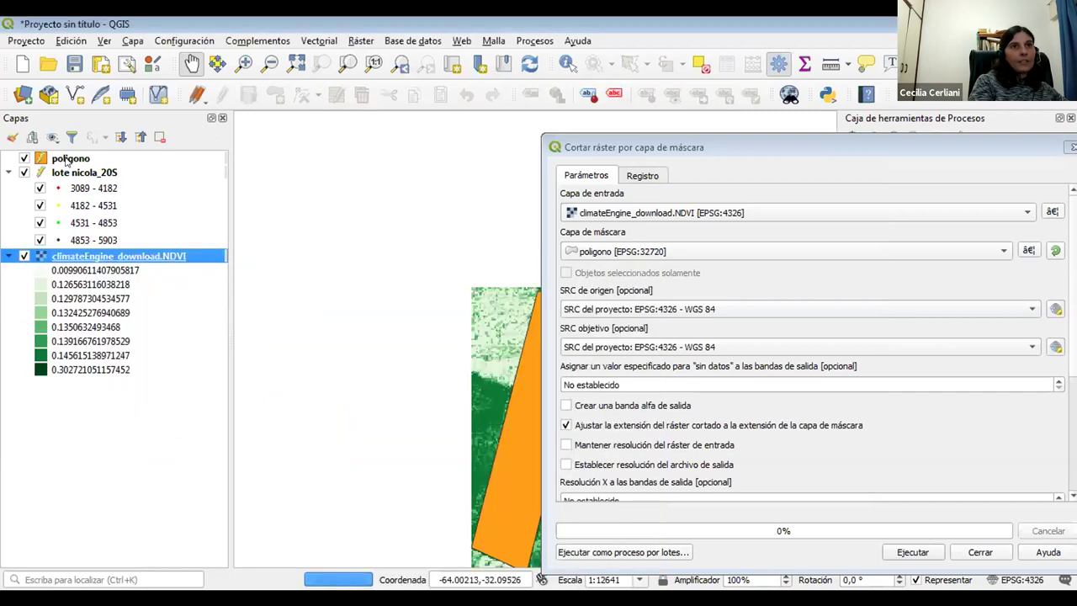
pyautogui.rightClick(62, 159)
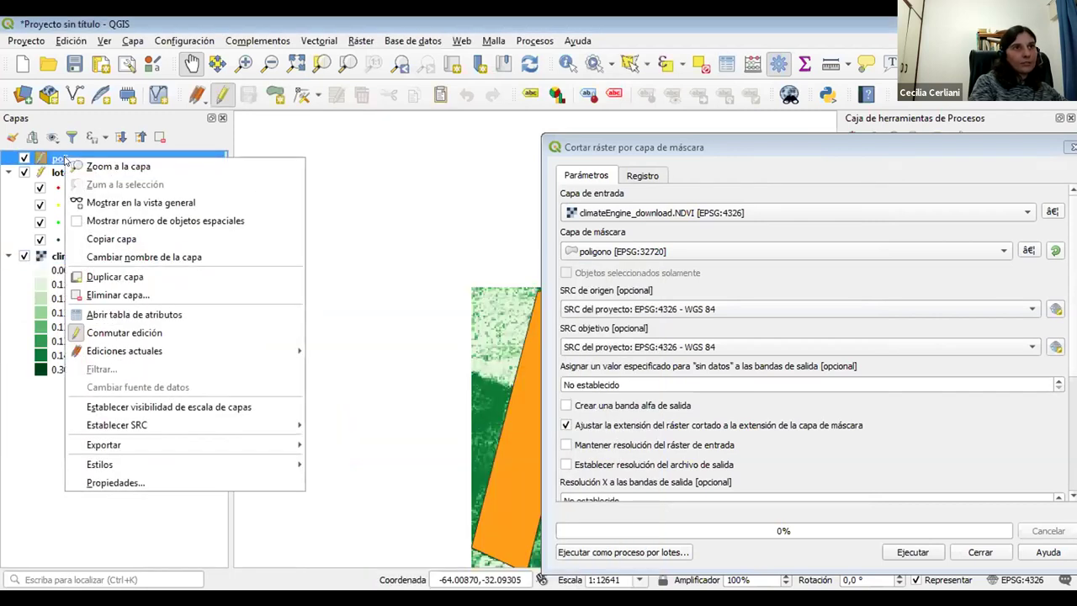
pyautogui.click(382, 158)
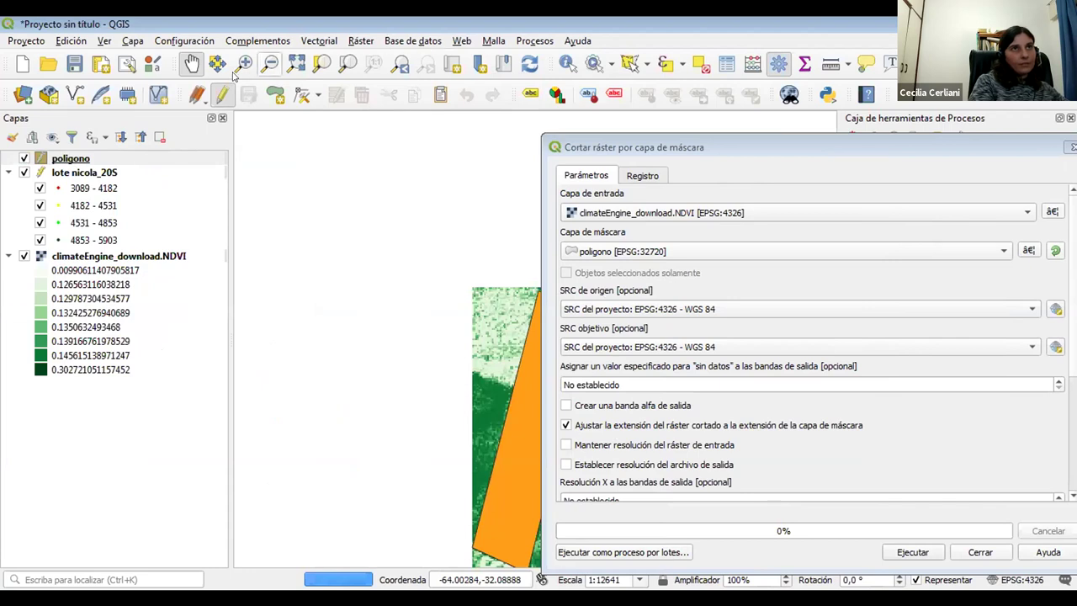
pyautogui.click(325, 45)
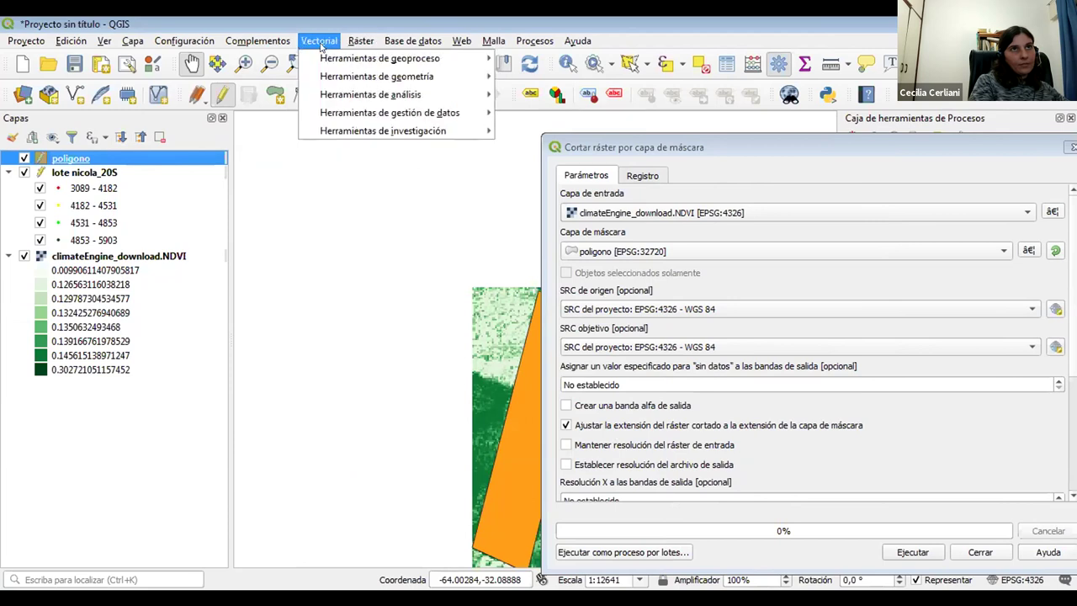
pyautogui.moveTo(358, 82)
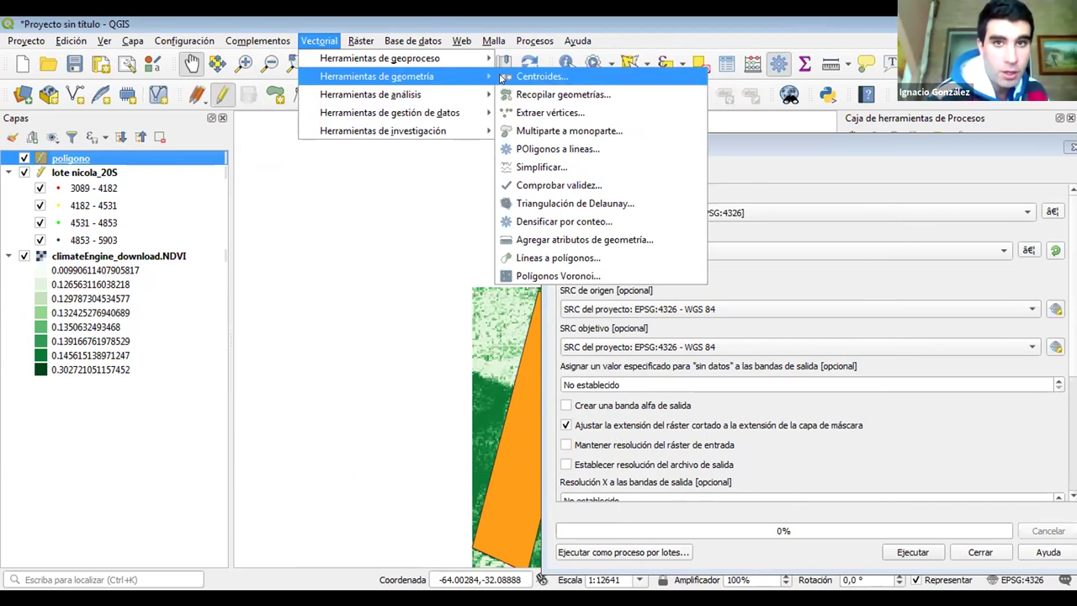
pyautogui.click(298, 199)
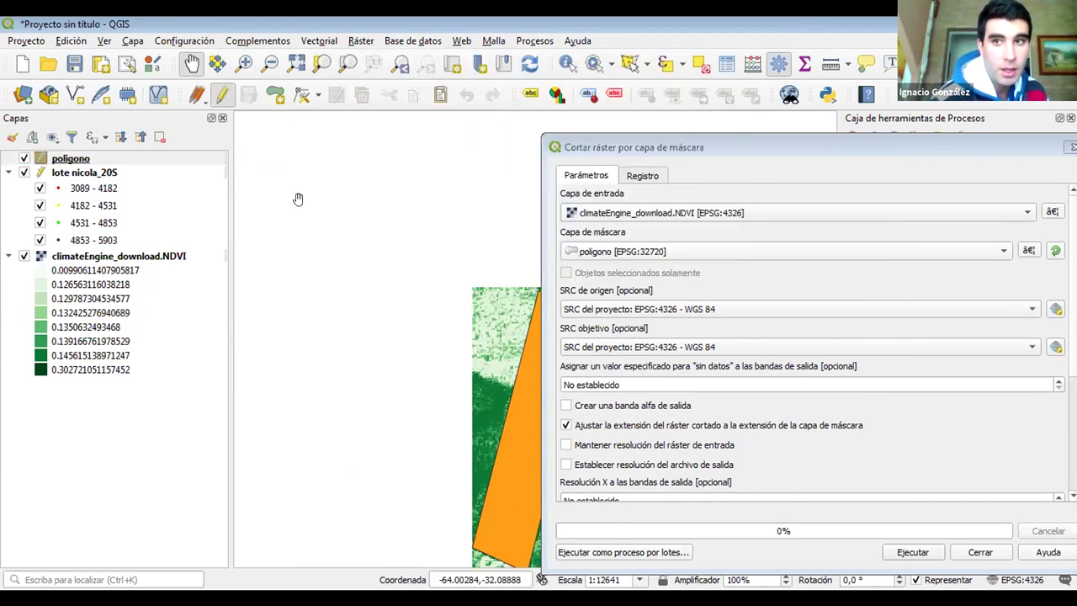
# Step: Start exporting the poligono layer as an ESRI shapefile named poligono1 in the IAP folder on drive D
pyautogui.rightClick(167, 159)
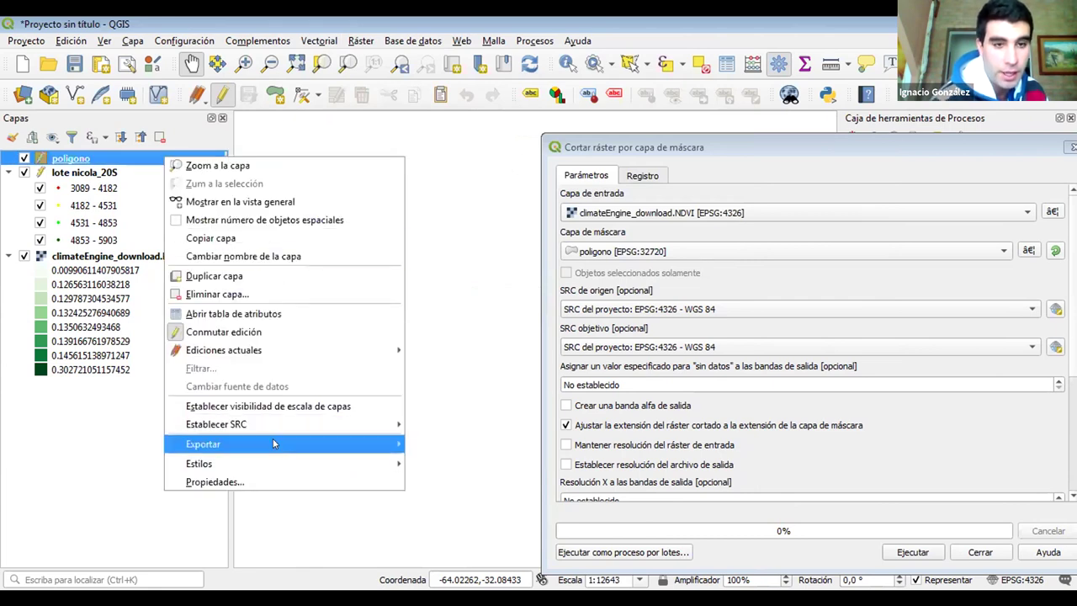
pyautogui.moveTo(277, 442)
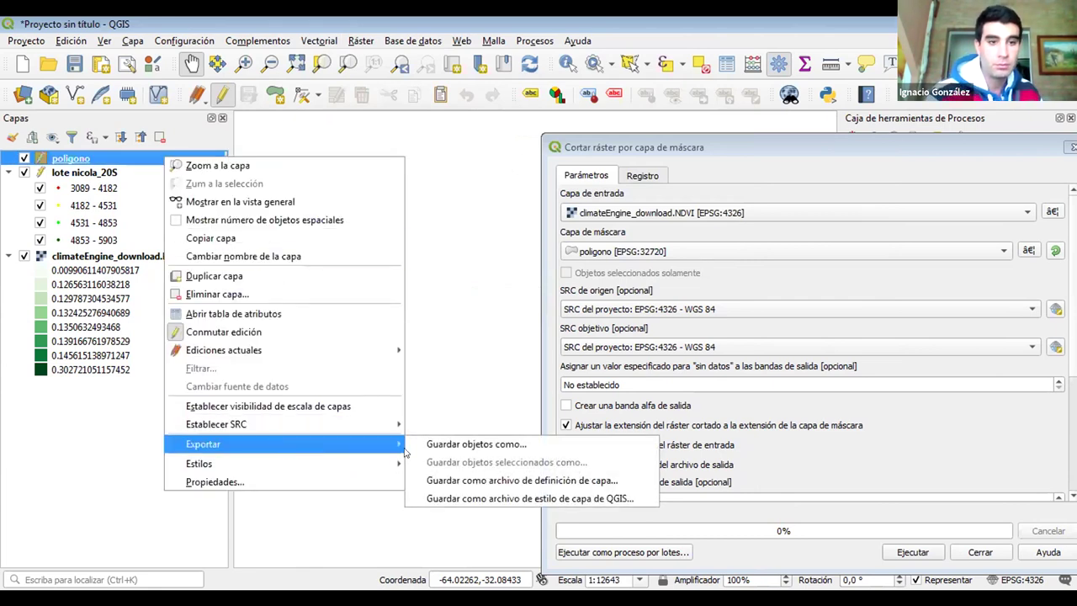
pyautogui.click(454, 444)
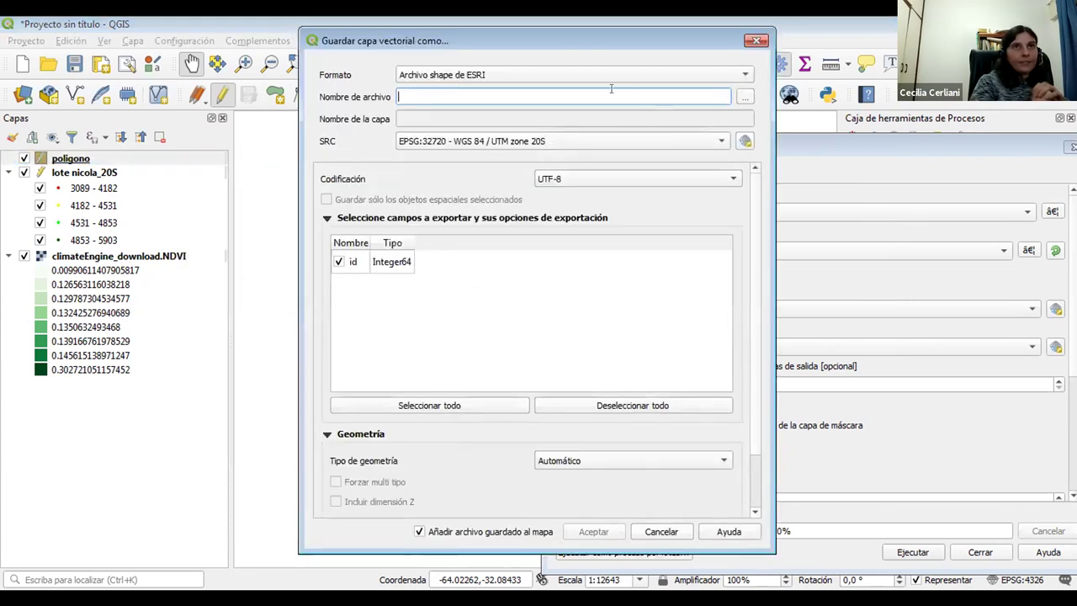
pyautogui.write('poli')
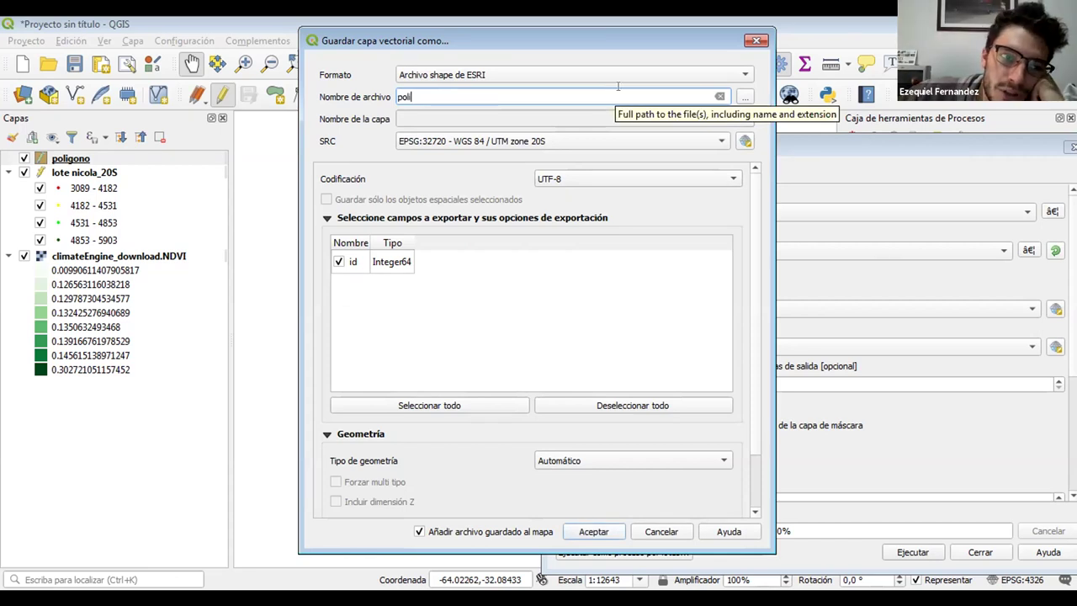
pyautogui.click(744, 97)
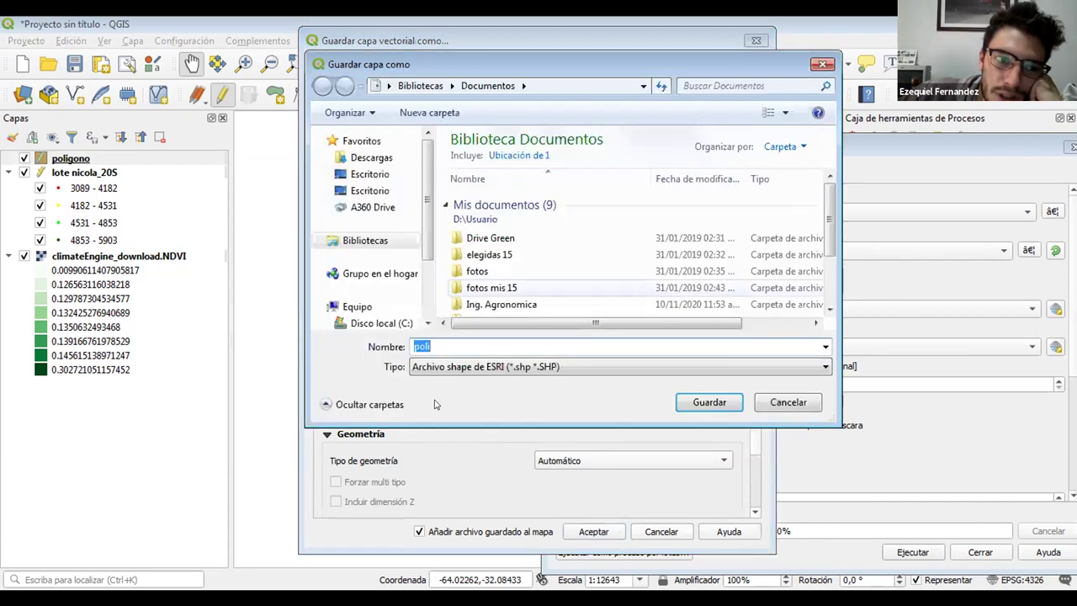
pyautogui.scroll(-1, 403, 286)
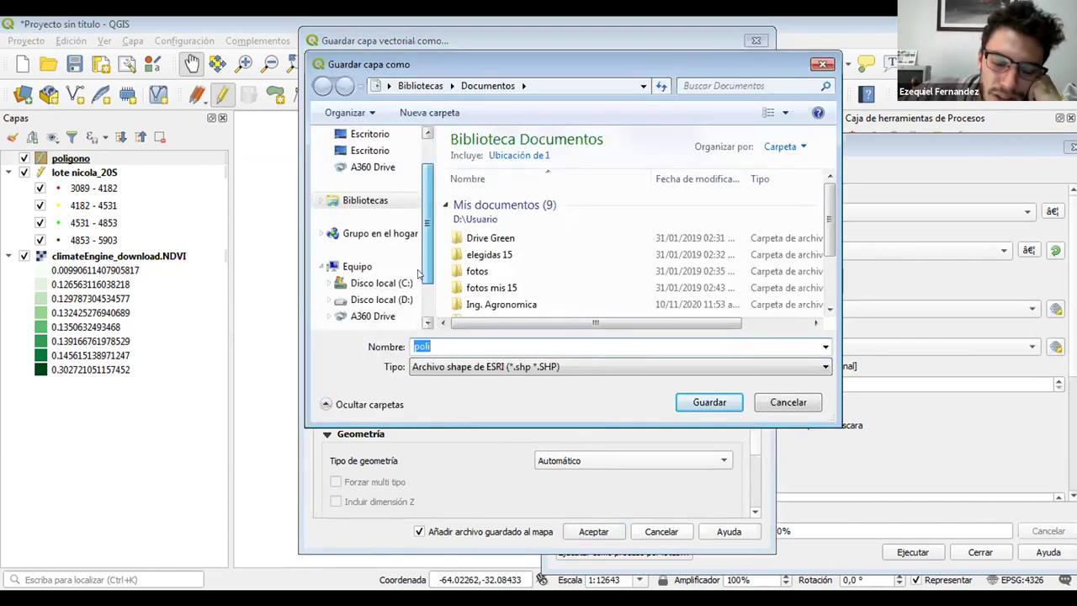
pyautogui.click(397, 300)
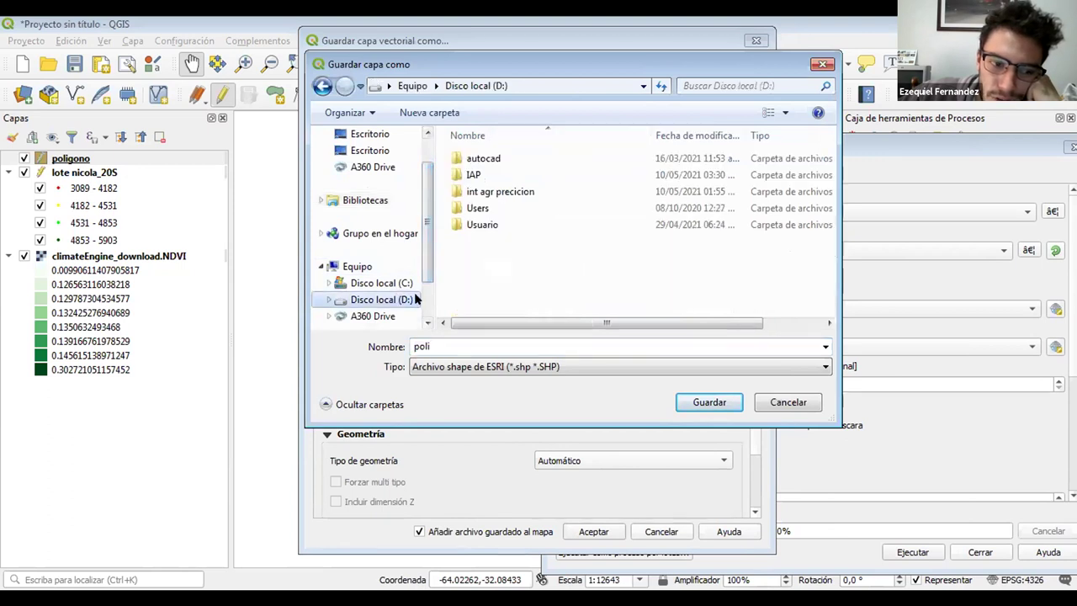
pyautogui.doubleClick(474, 175)
pyautogui.click(485, 225)
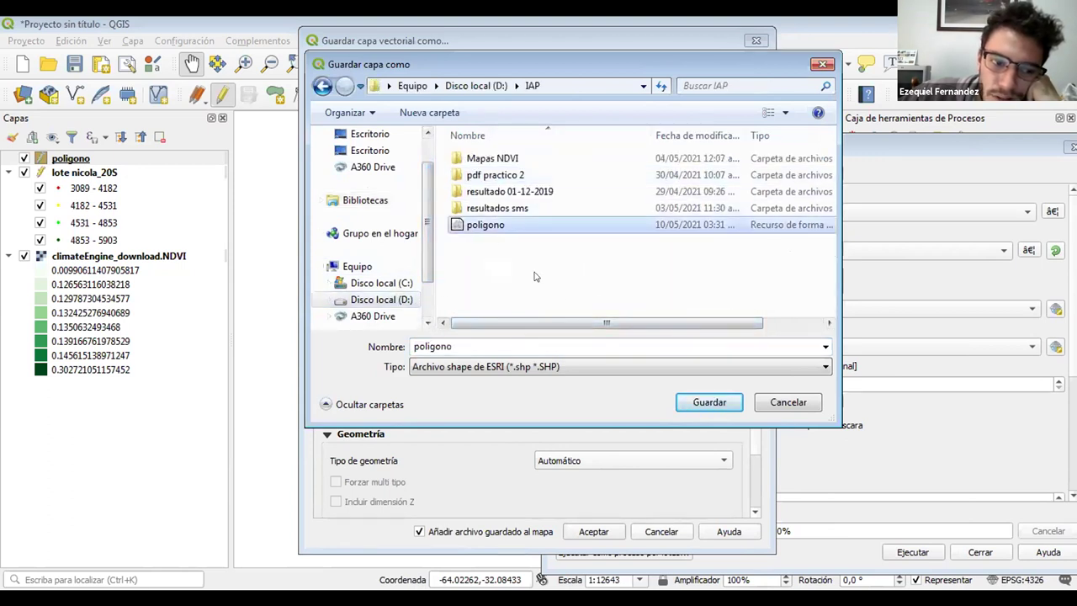
pyautogui.click(472, 345)
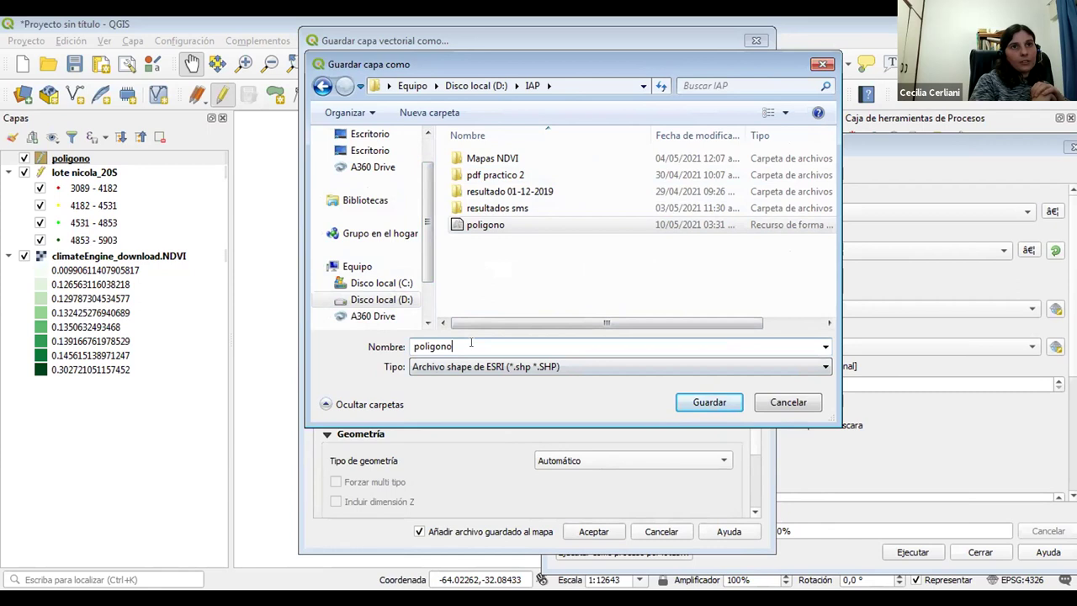
pyautogui.write('1')
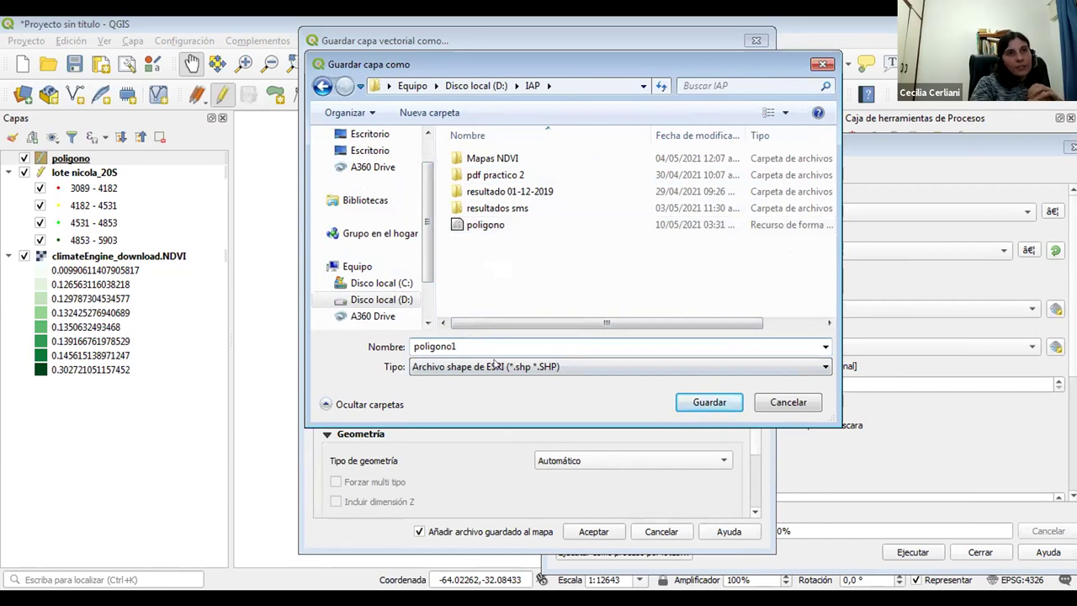
pyautogui.click(710, 402)
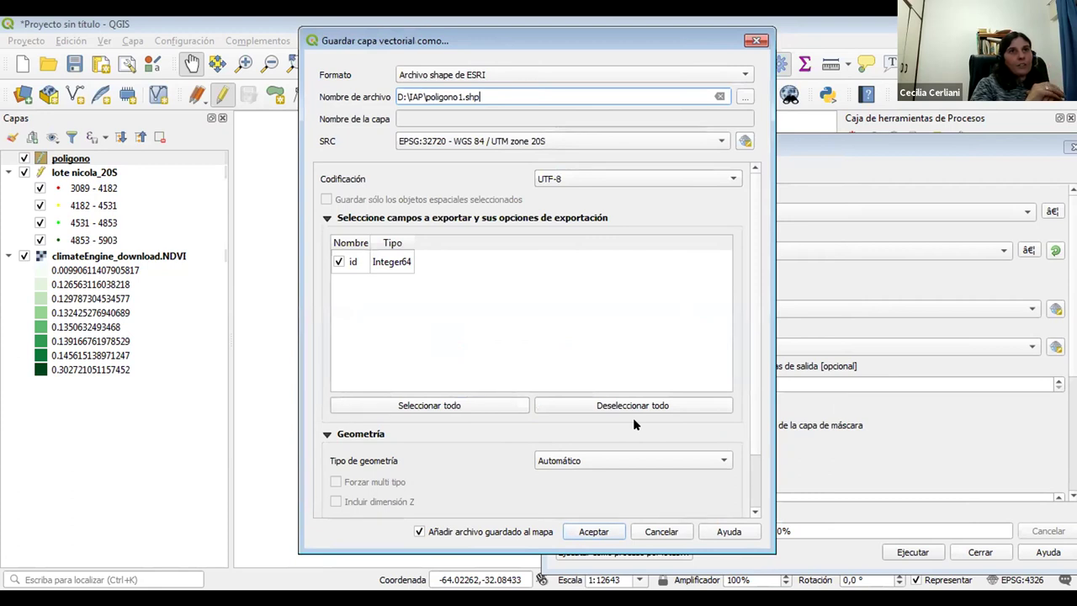
# Step: Set the export's coordinate system to the project's EPSG:4326 - WGS 84 and save the poligono1 shapefile
pyautogui.click(715, 140)
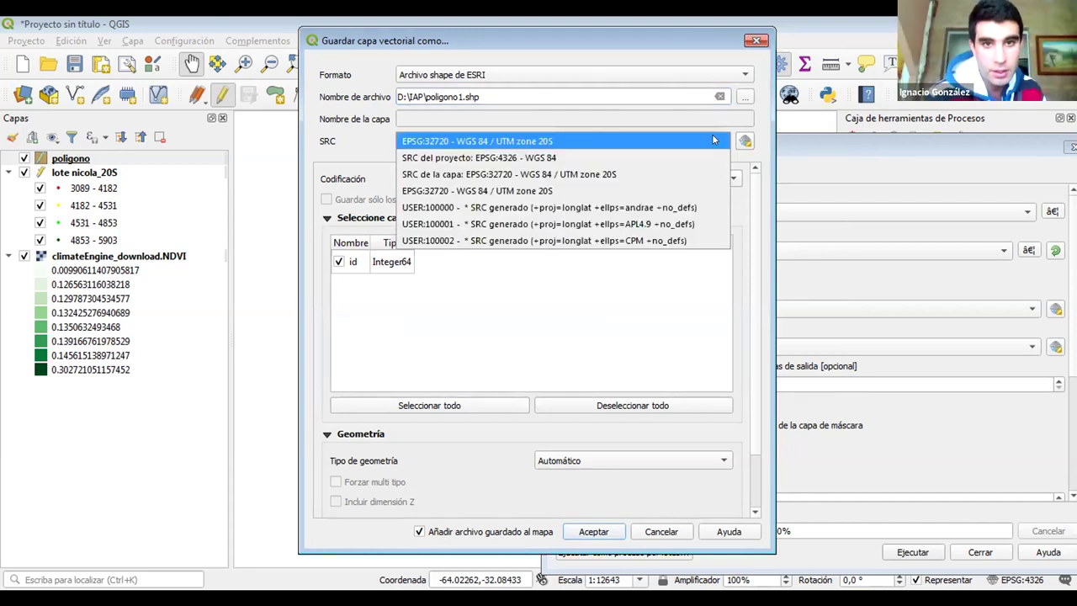
pyautogui.click(659, 174)
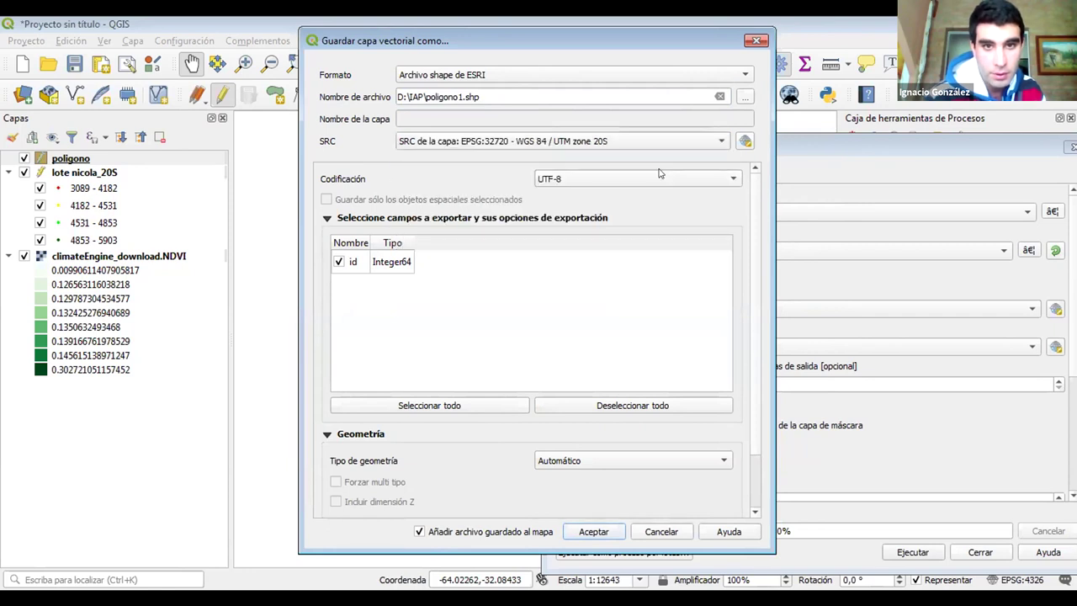
pyautogui.click(717, 140)
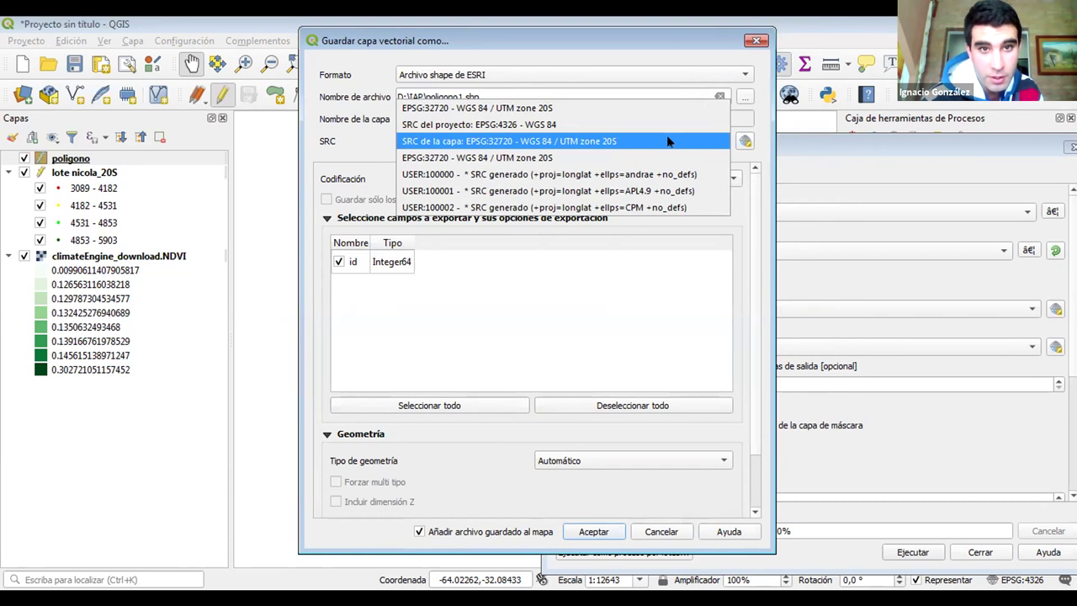
pyautogui.click(697, 266)
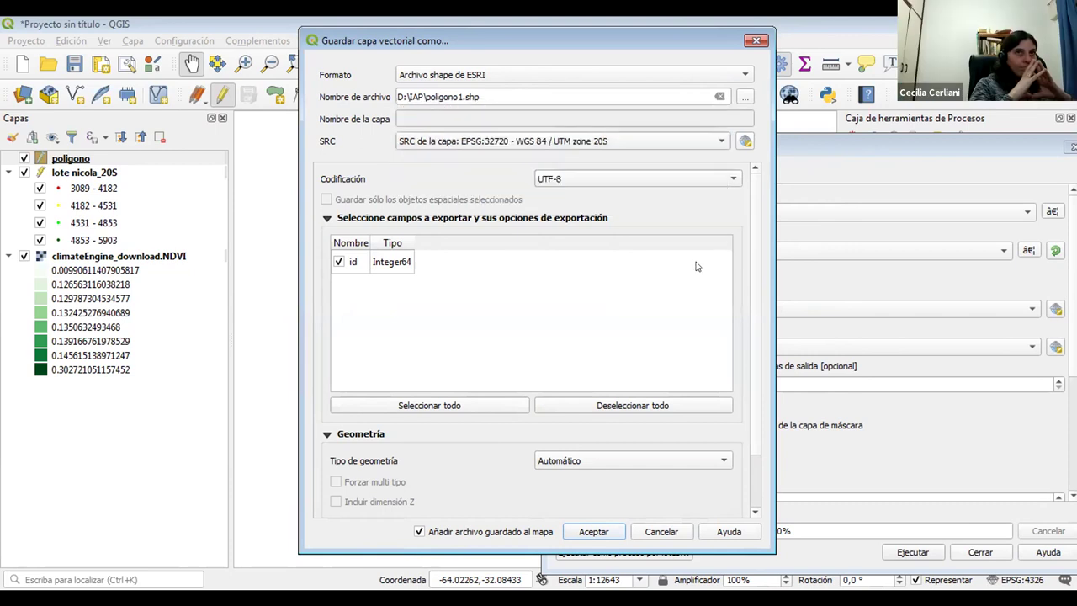
pyautogui.click(712, 140)
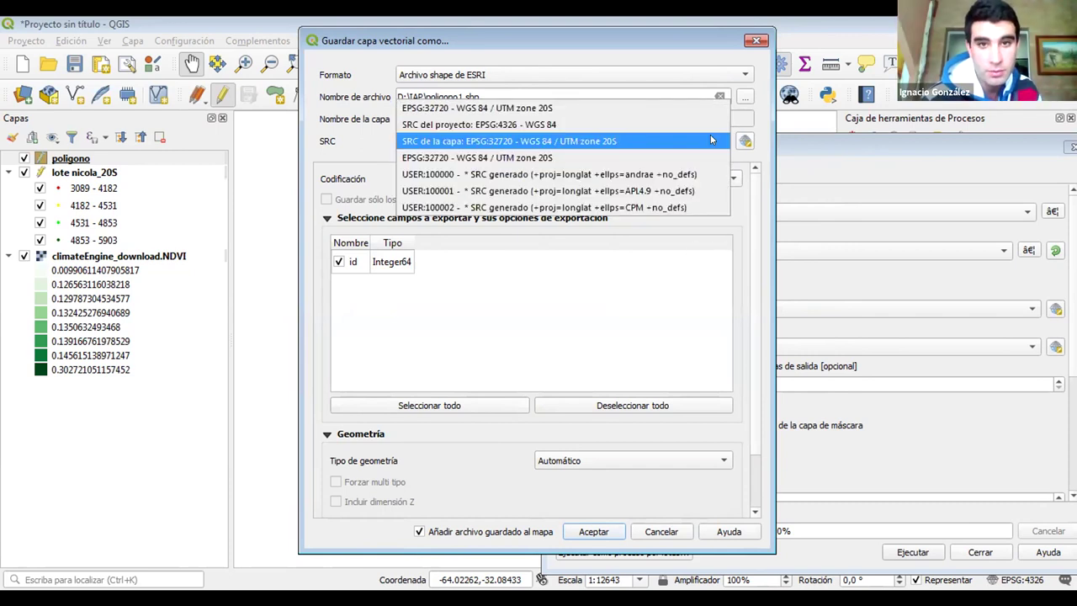
pyautogui.click(618, 124)
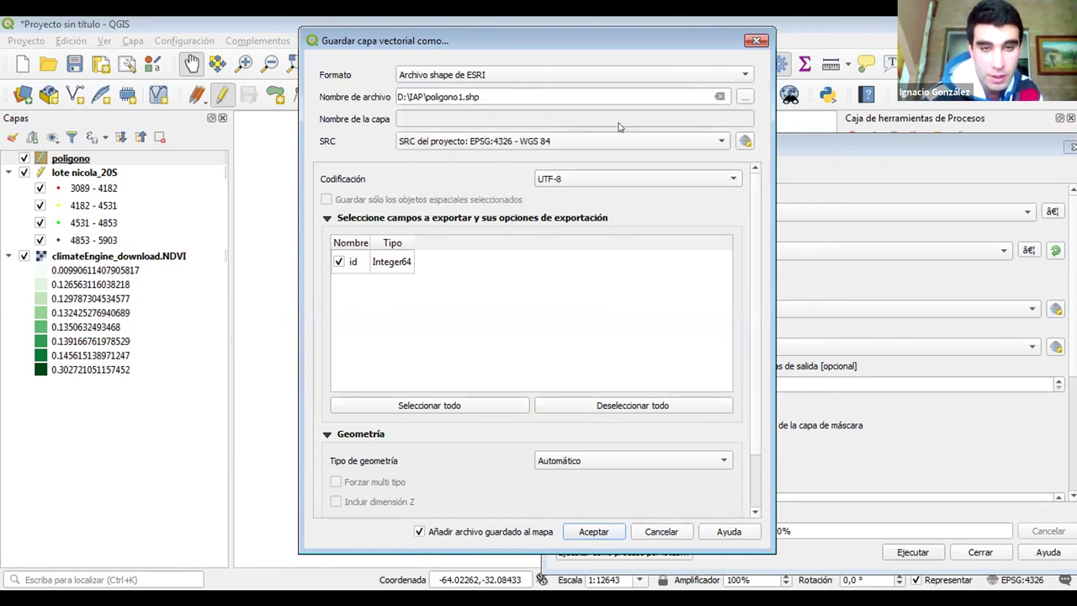
pyautogui.click(593, 532)
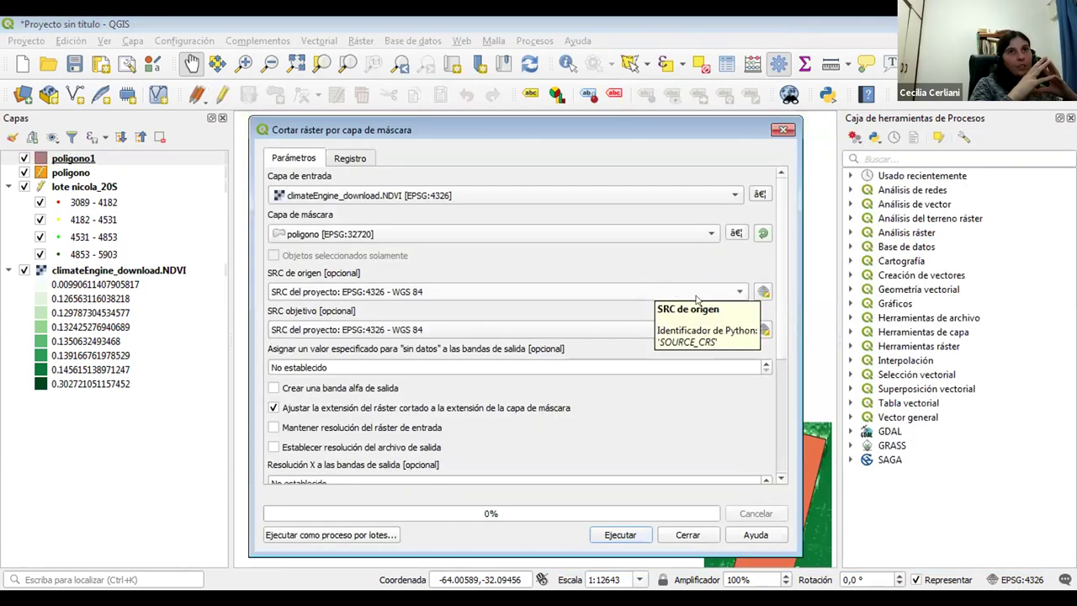
# Step: Change the clip's mask layer to poligono1, run the clip of climateEngine_download.NDVI twice, and close the tool
pyautogui.click(650, 234)
pyautogui.click(480, 250)
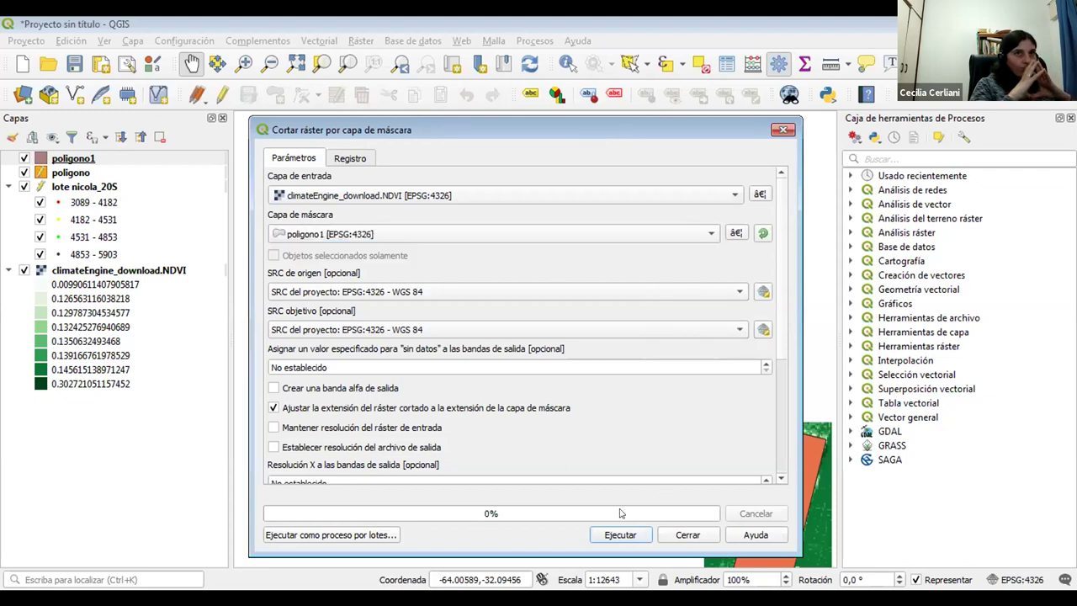
pyautogui.click(611, 533)
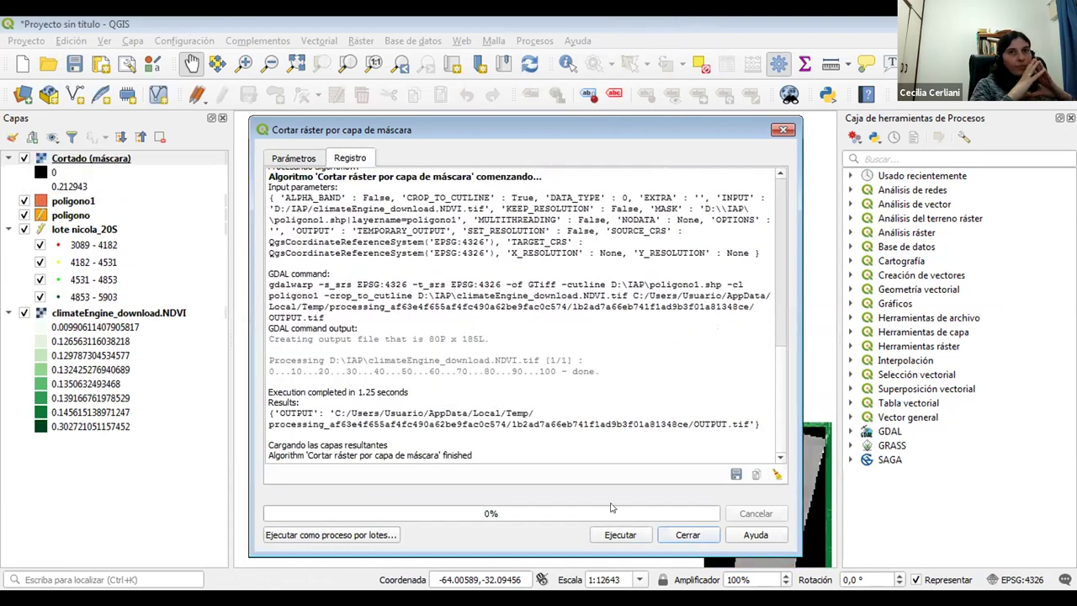
pyautogui.click(613, 536)
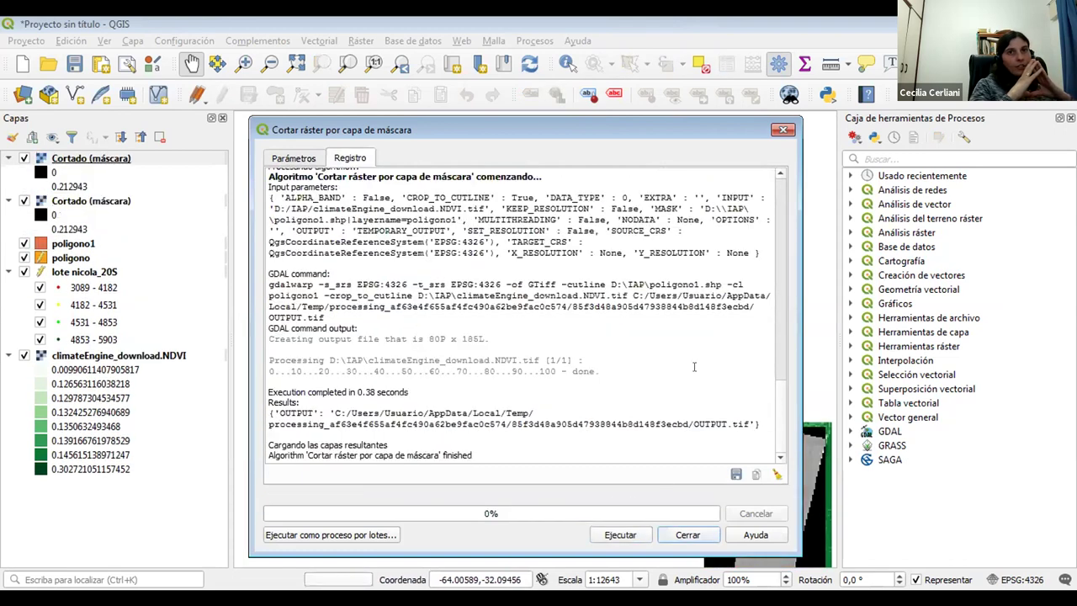
pyautogui.click(687, 535)
pyautogui.moveTo(829, 521); pyautogui.dragTo(666, 312)
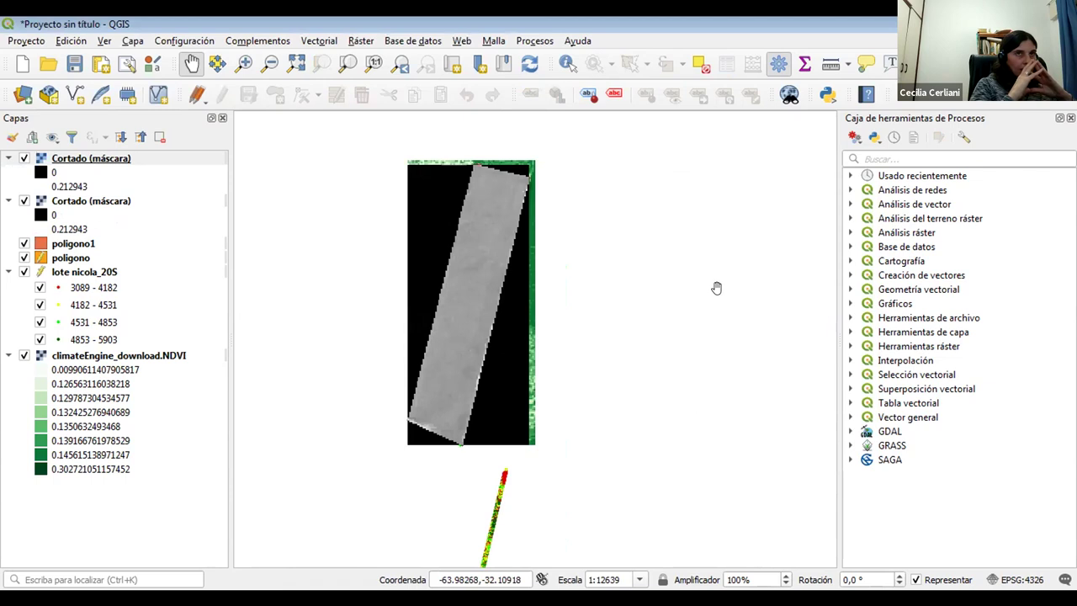
pyautogui.moveTo(642, 272); pyautogui.dragTo(649, 207)
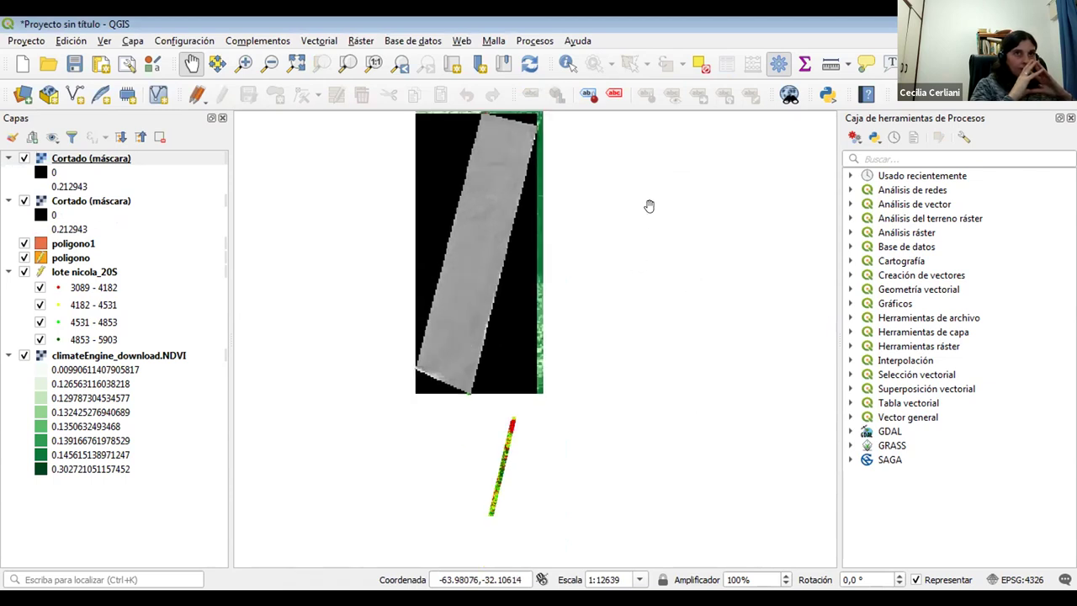
pyautogui.moveTo(644, 267); pyautogui.dragTo(645, 265)
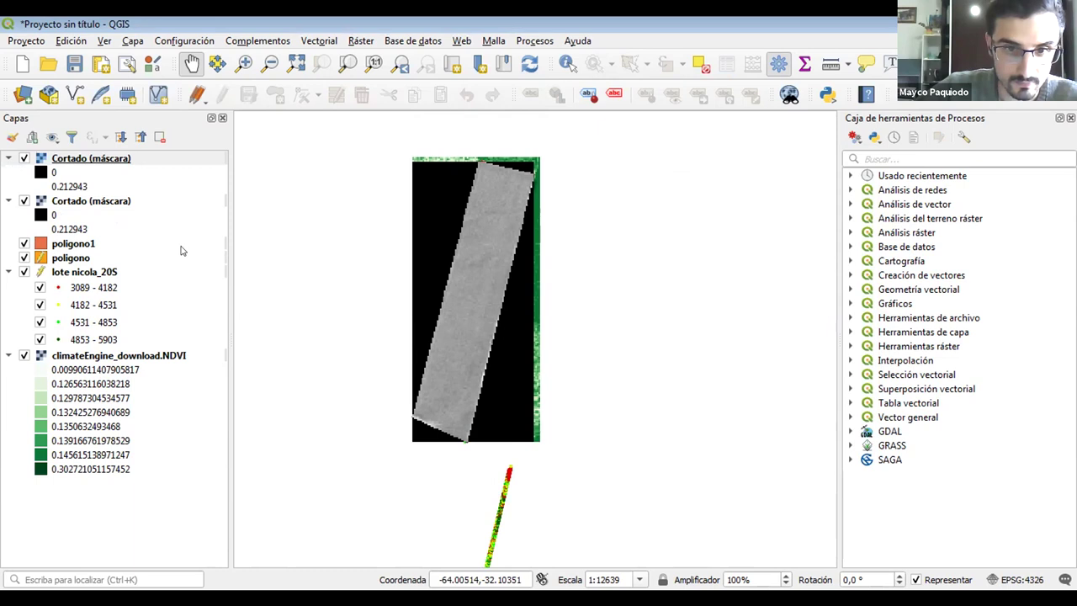
pyautogui.scroll(1, 274, 278)
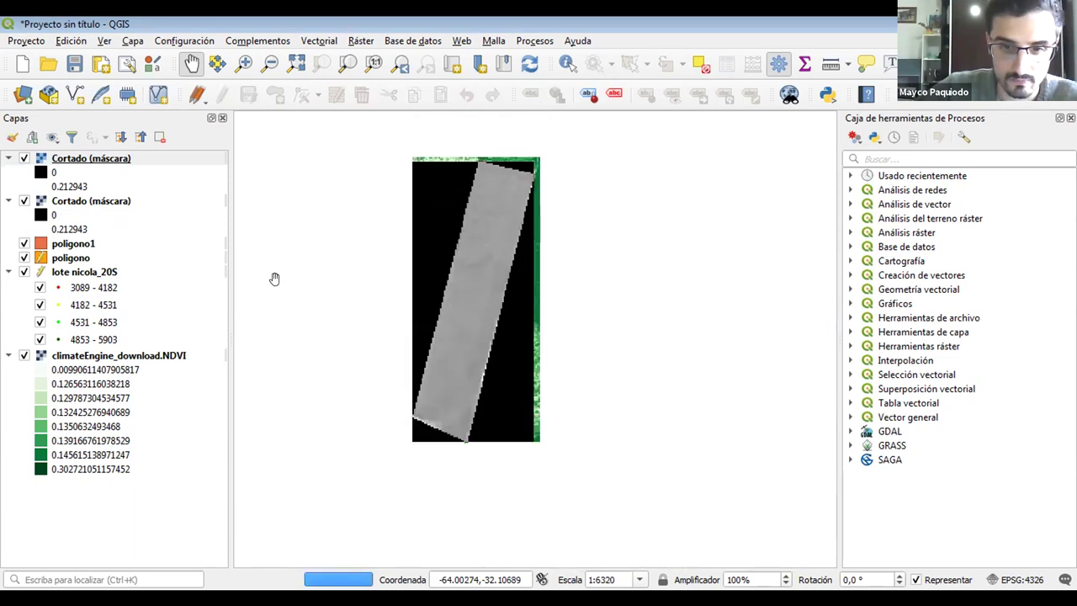
pyautogui.scroll(-1, 274, 279)
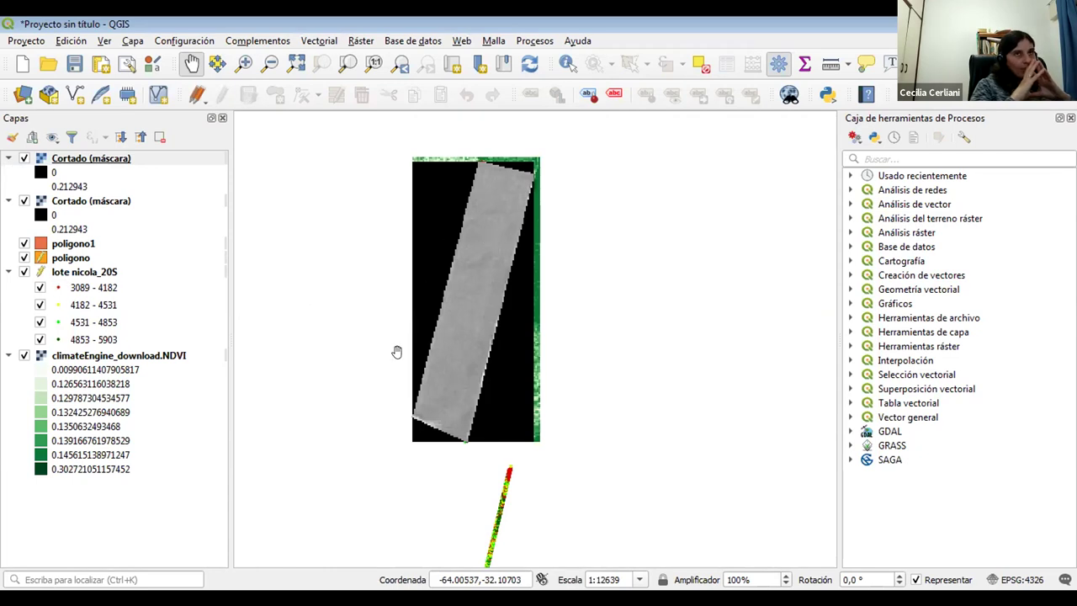
# Step: Change the renderer of the topmost Cortado (máscara) raster to Pseudocolor monobanda using Banda 1 (Gray)
pyautogui.click(90, 160)
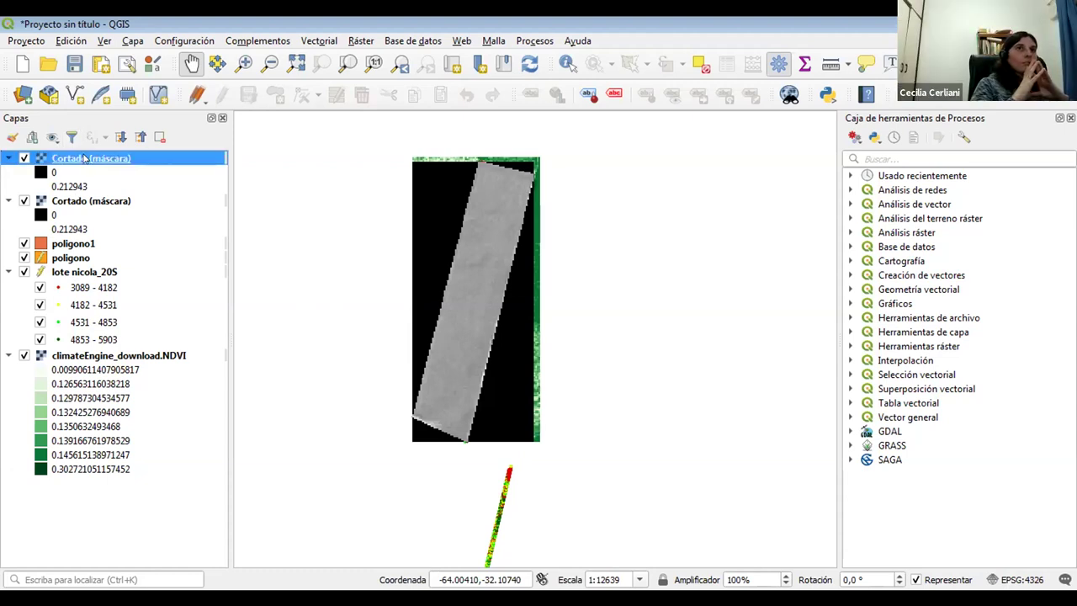
pyautogui.doubleClick(84, 159)
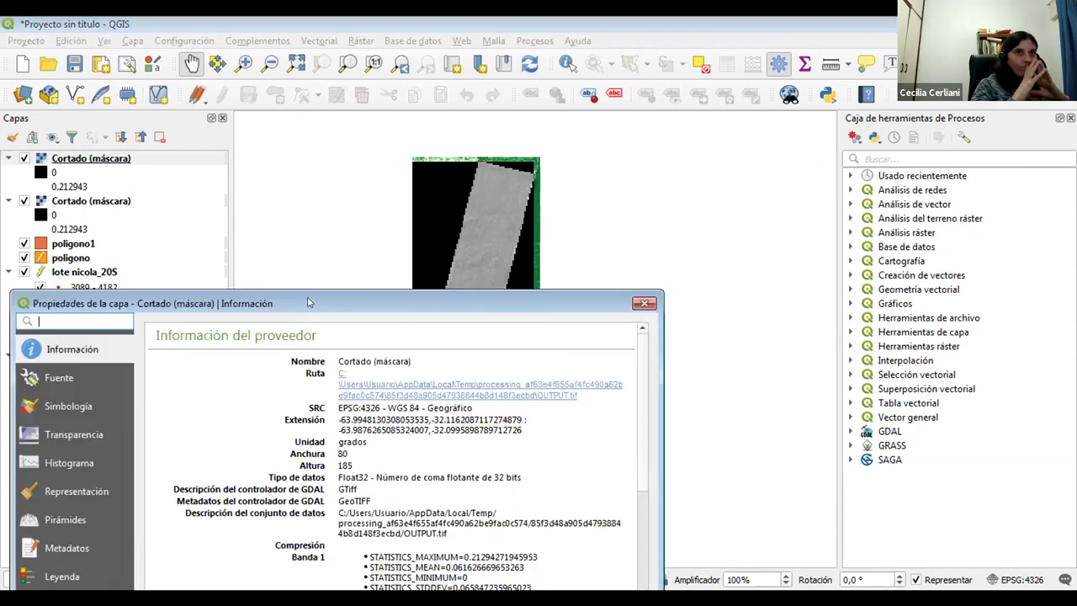
pyautogui.click(92, 279)
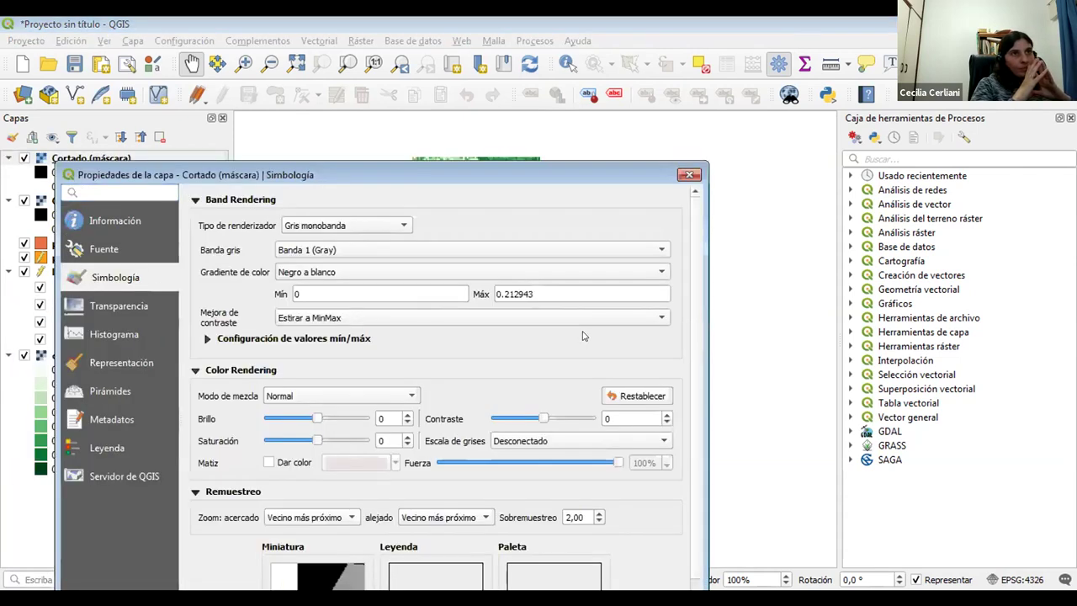
pyautogui.click(645, 274)
pyautogui.click(638, 277)
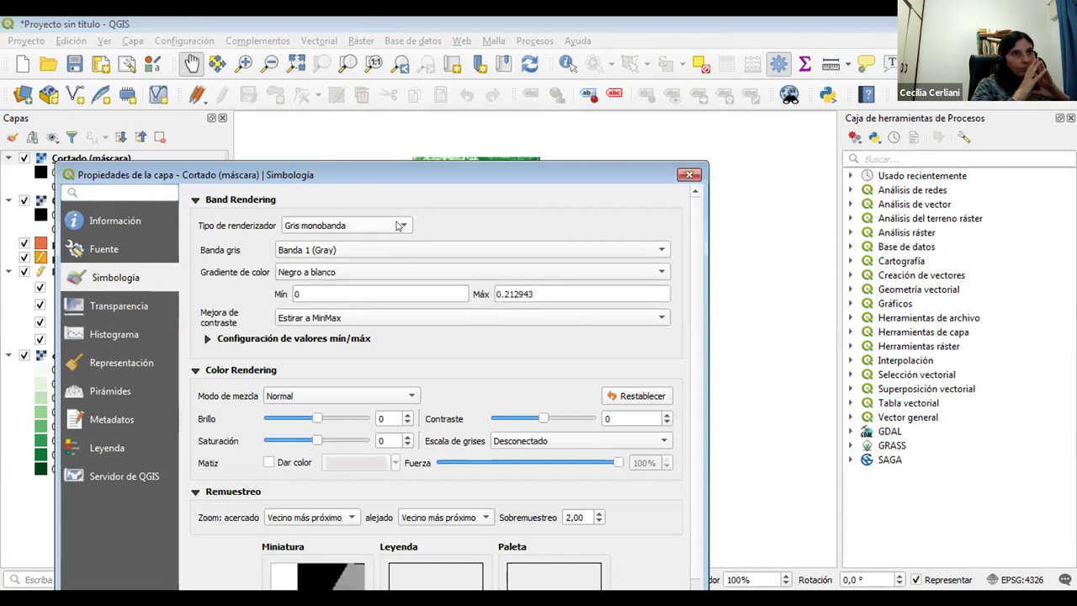
pyautogui.moveTo(472, 177); pyautogui.dragTo(500, 65)
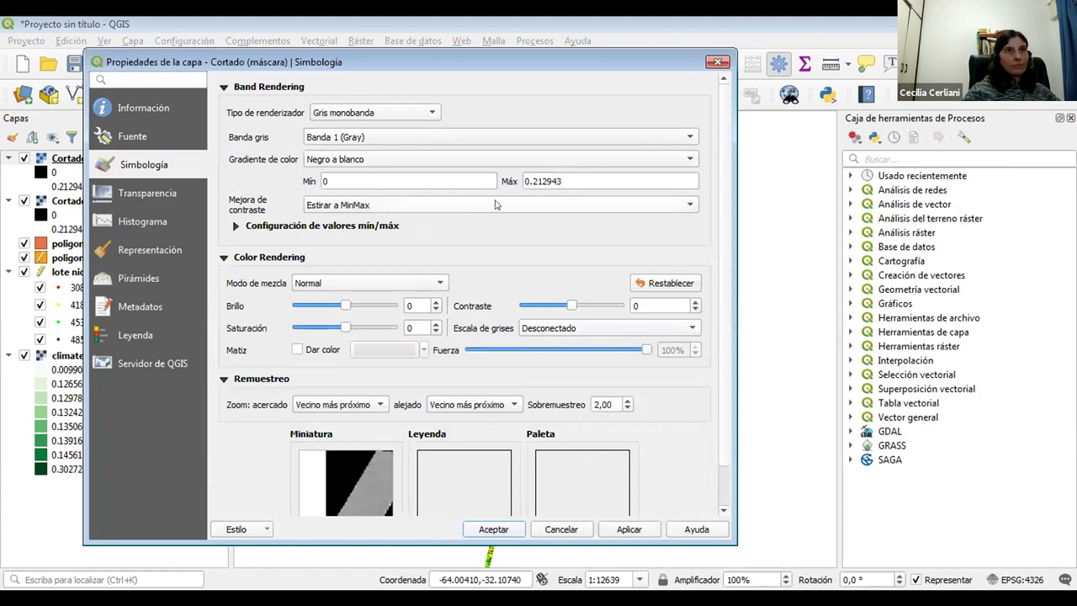
pyautogui.click(468, 161)
pyautogui.click(469, 159)
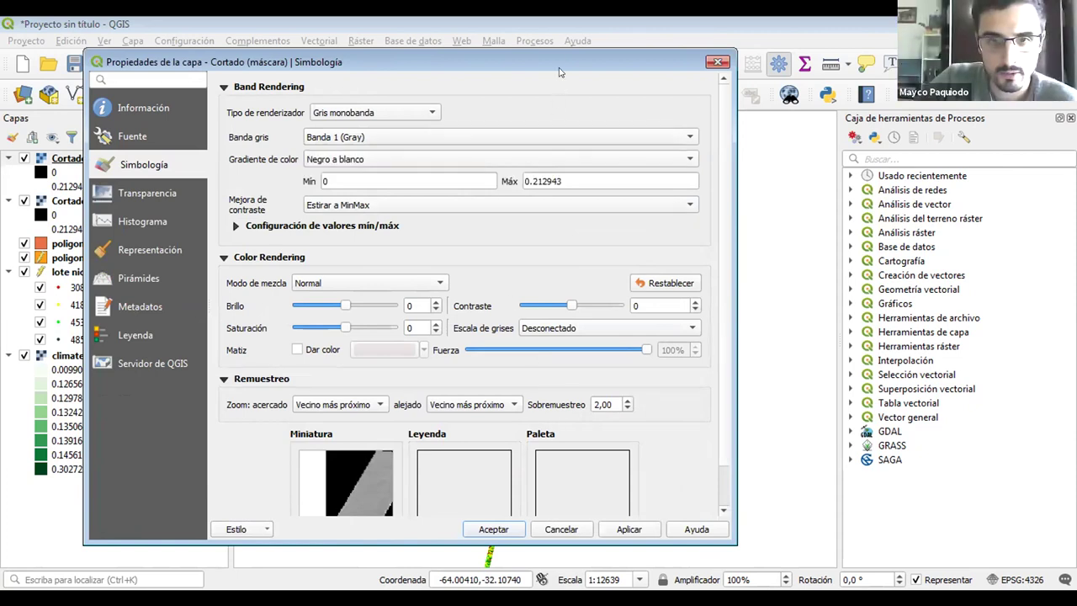
pyautogui.moveTo(562, 59); pyautogui.dragTo(584, 29)
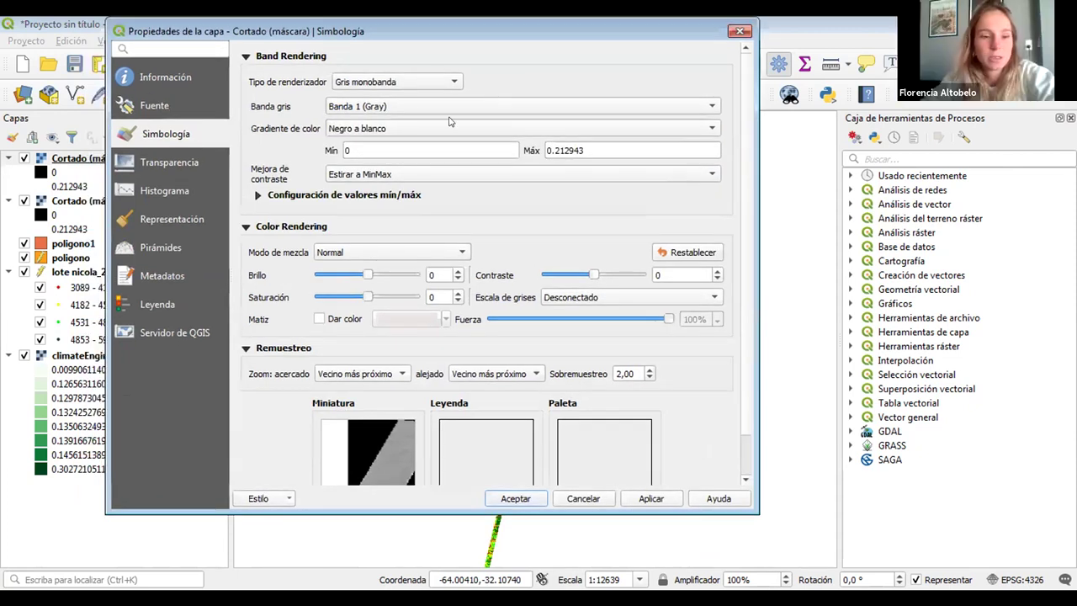
pyautogui.click(638, 112)
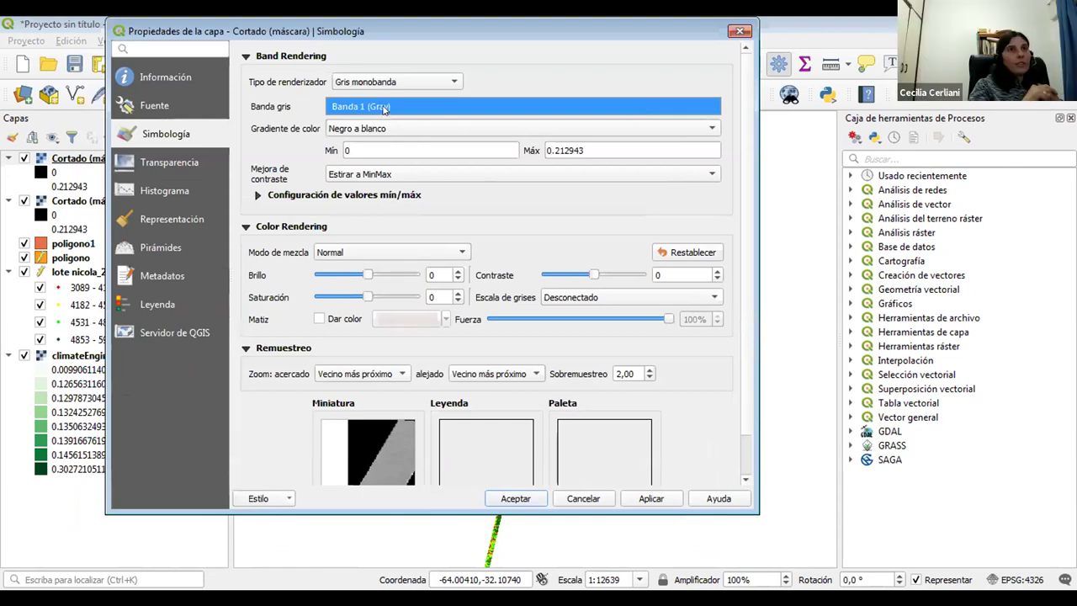
pyautogui.click(389, 107)
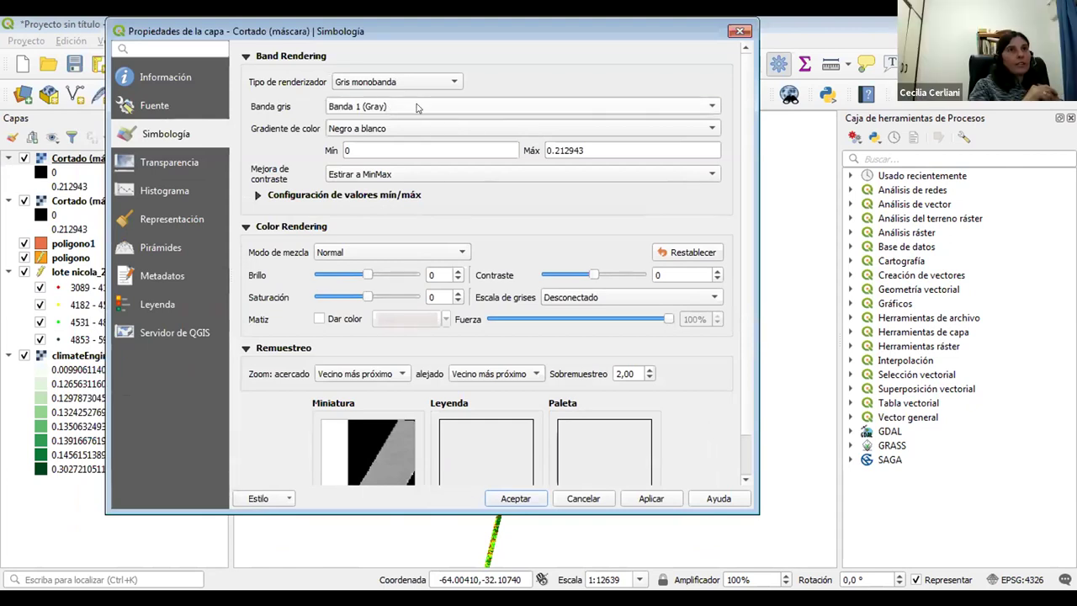
pyautogui.click(703, 104)
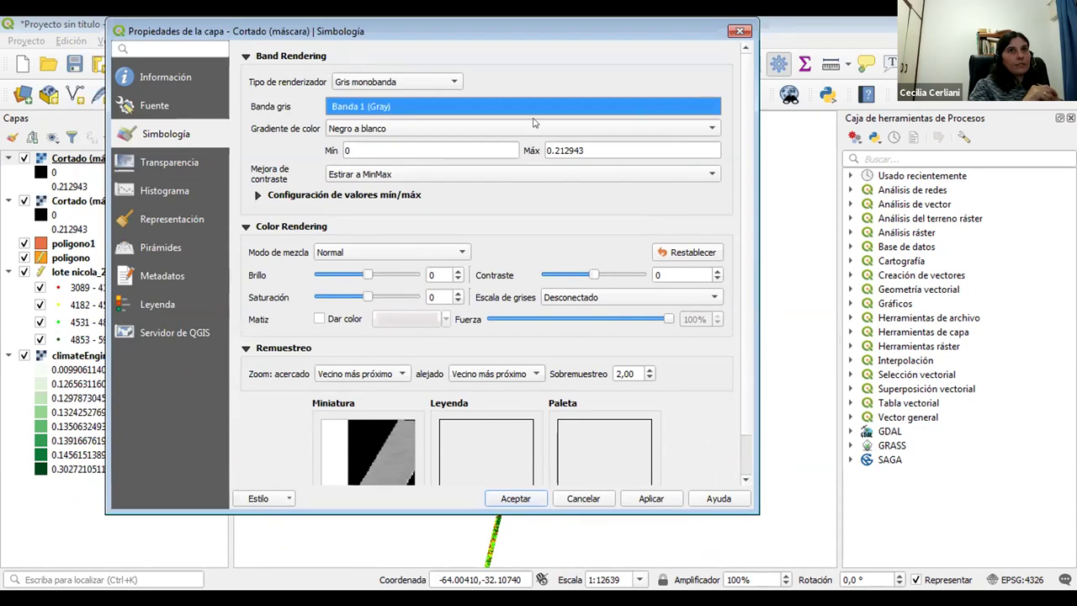
pyautogui.click(416, 82)
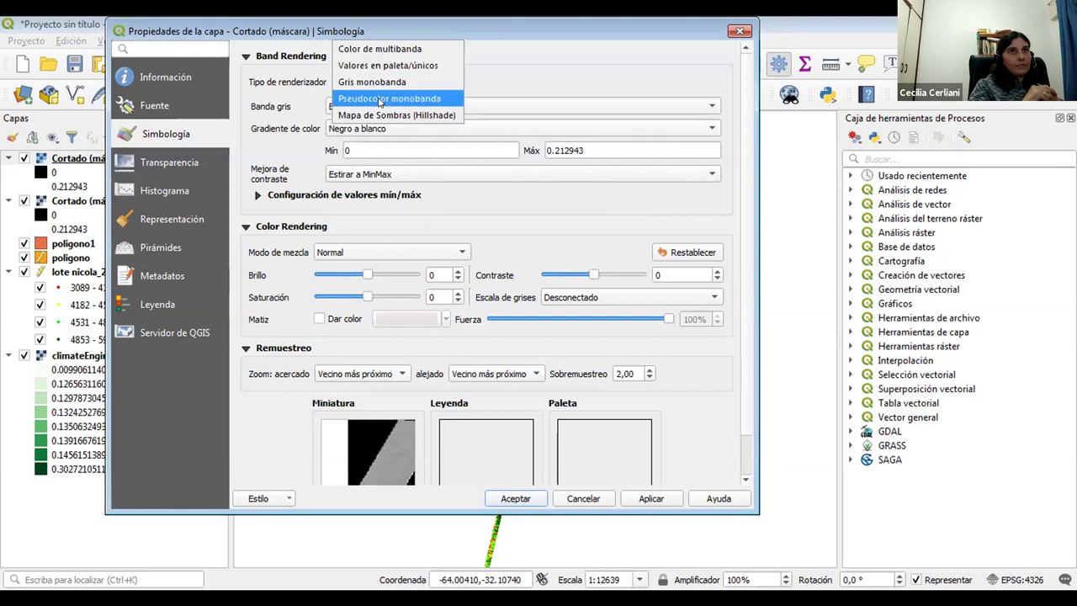
pyautogui.click(380, 100)
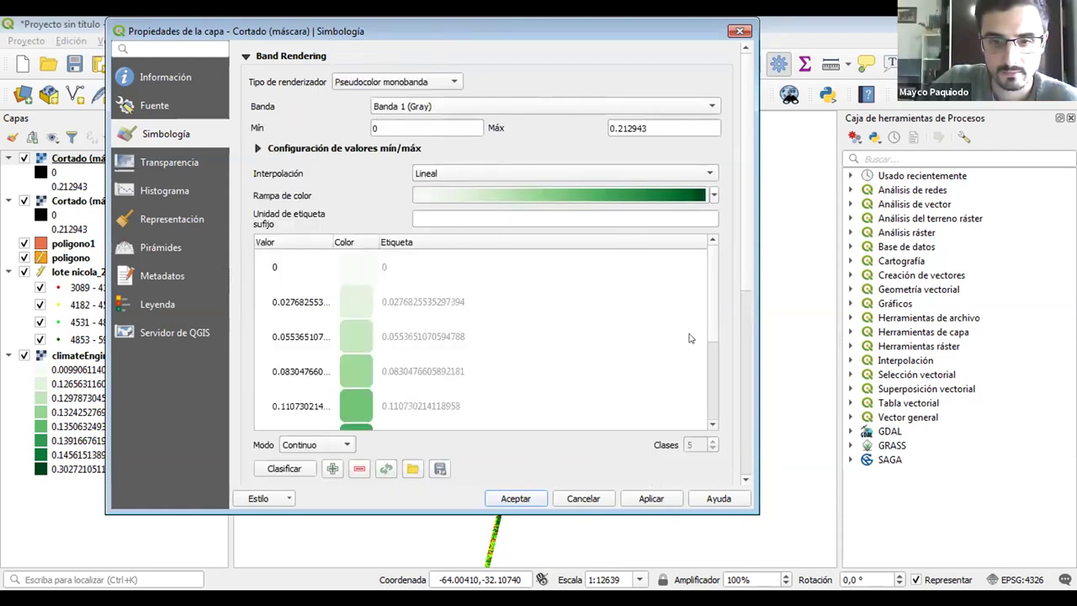
# Step: Classify the clipped raster in Cuantil mode with 4 classes and apply the green color ramp styling
pyautogui.scroll(-4, 708, 343)
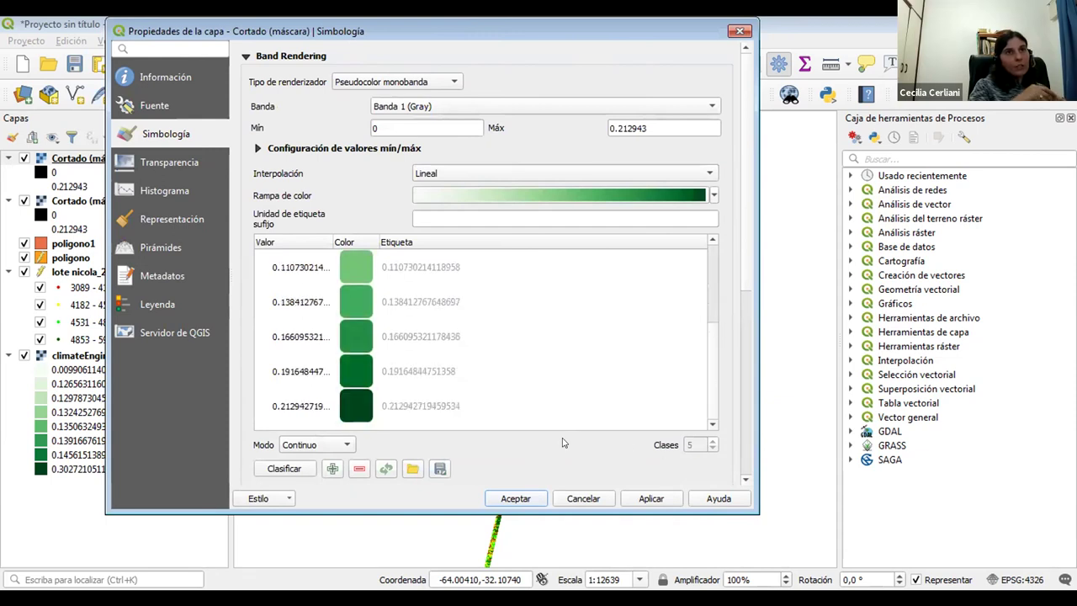
pyautogui.click(344, 444)
pyautogui.click(307, 481)
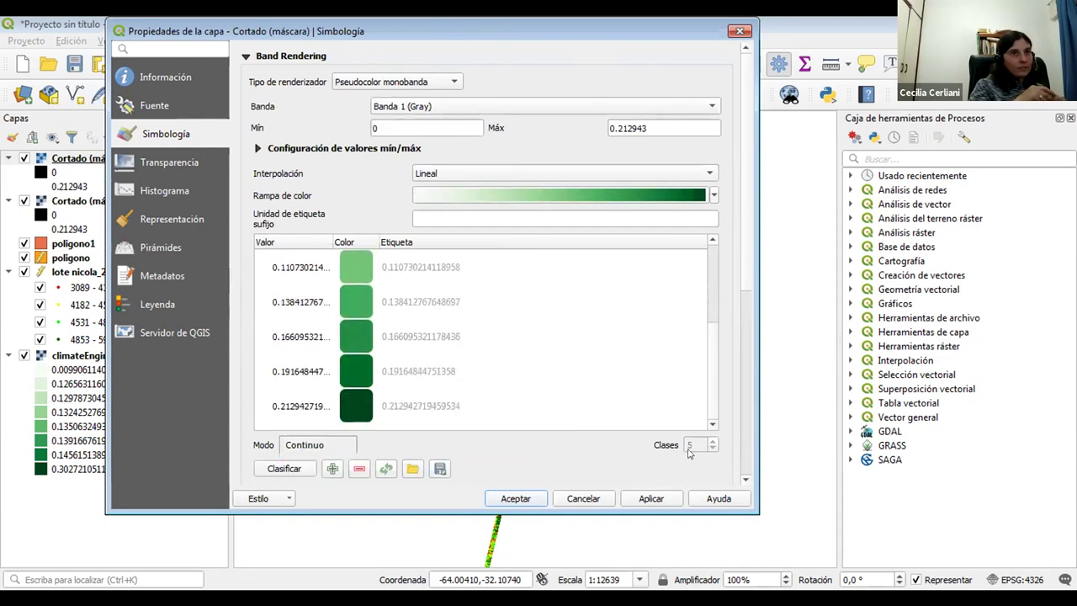
pyautogui.click(713, 441)
pyautogui.click(713, 444)
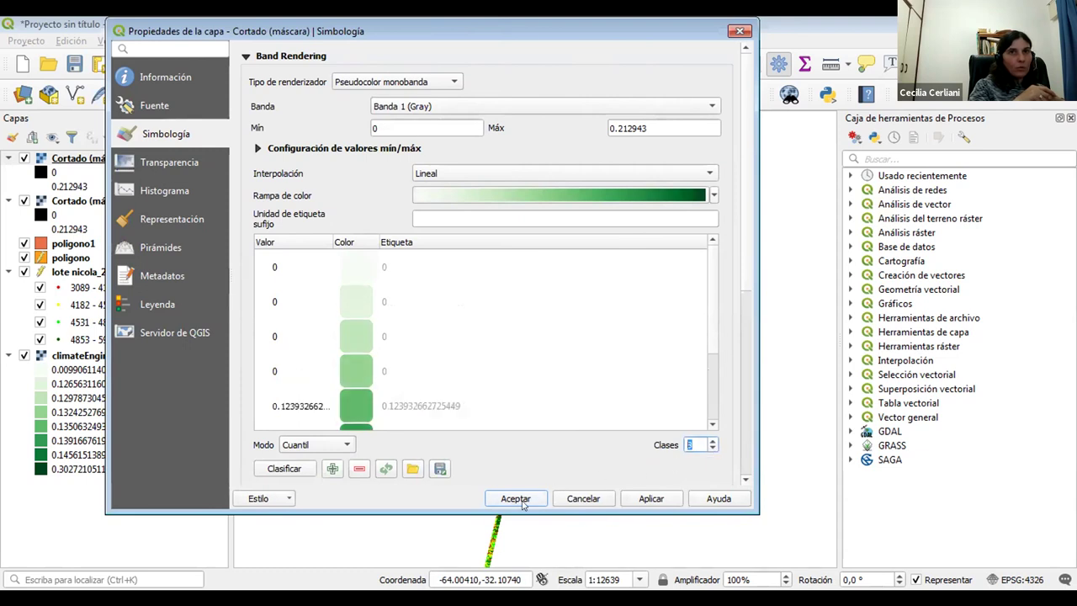
pyautogui.click(711, 449)
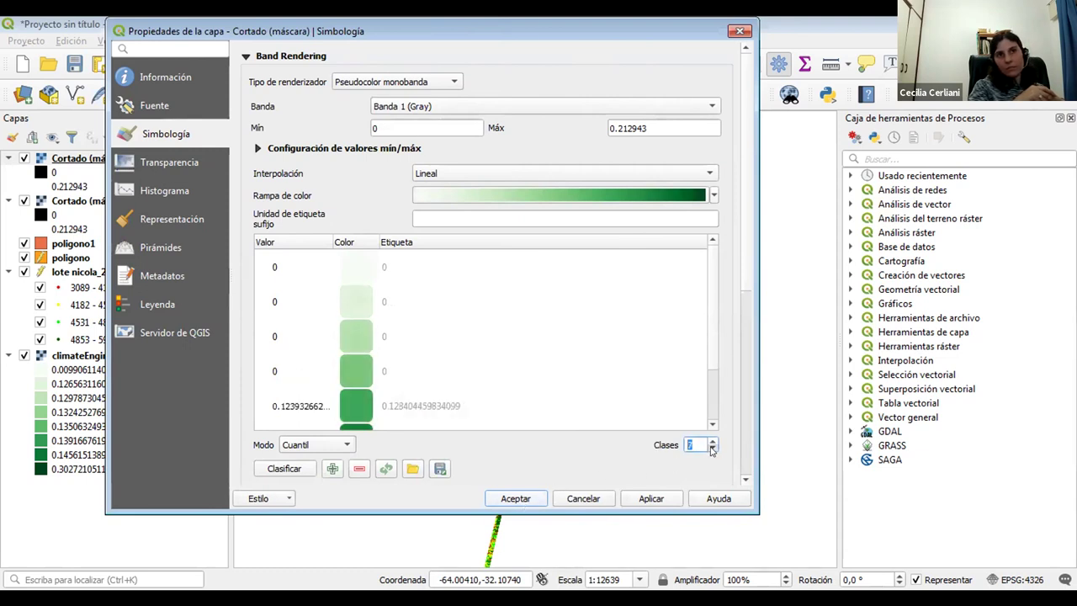
pyautogui.click(711, 450)
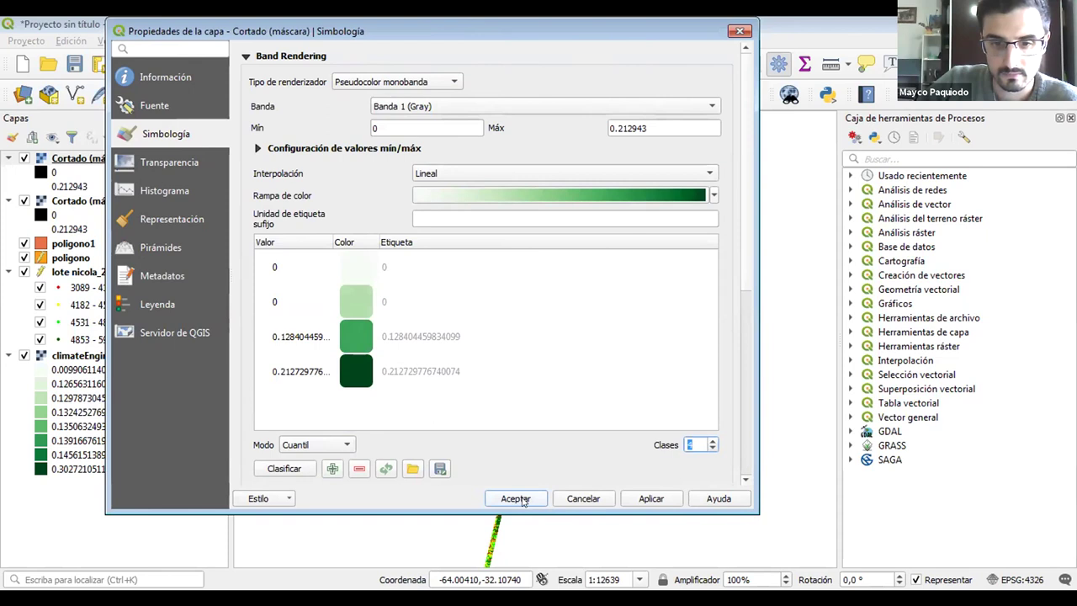
pyautogui.click(650, 502)
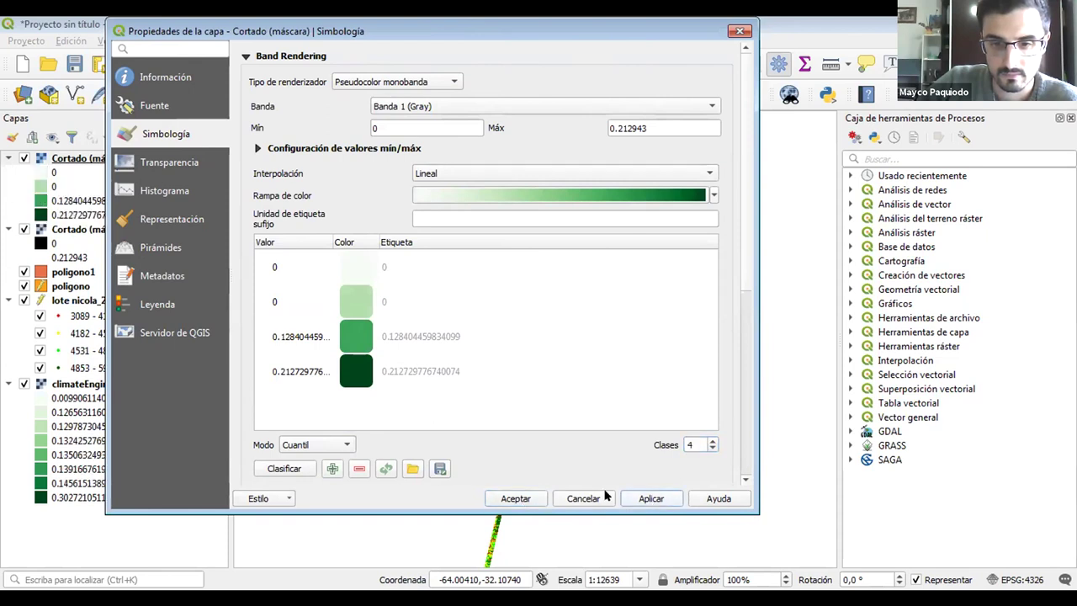
pyautogui.click(516, 498)
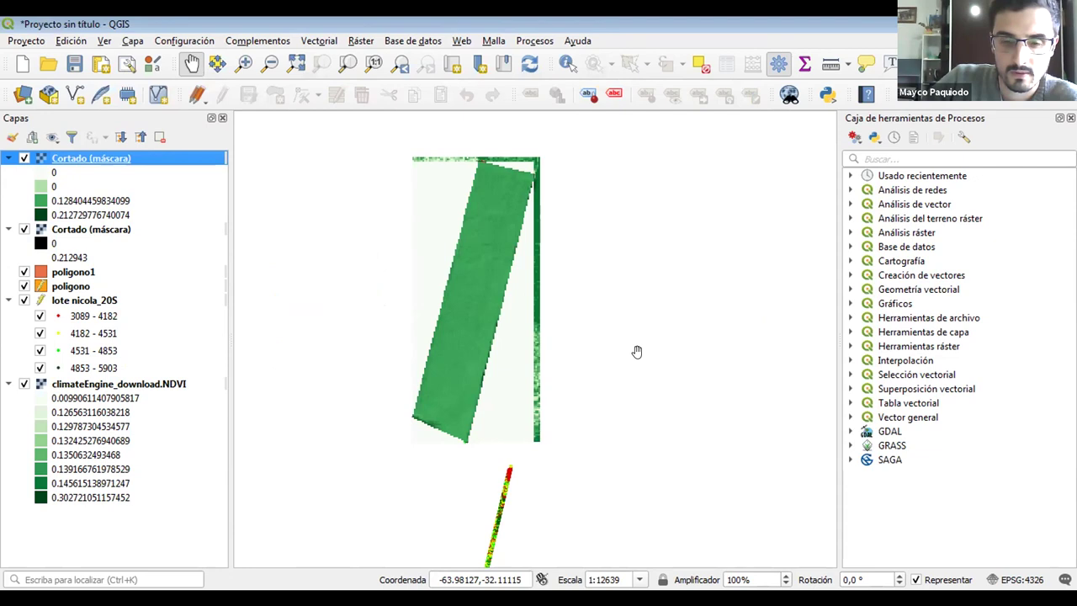
# Step: Check the layer information of lote nicola_20S for its coordinate system
pyautogui.scroll(-1, 637, 352)
pyautogui.click(668, 405)
pyautogui.moveTo(668, 405); pyautogui.dragTo(579, 357)
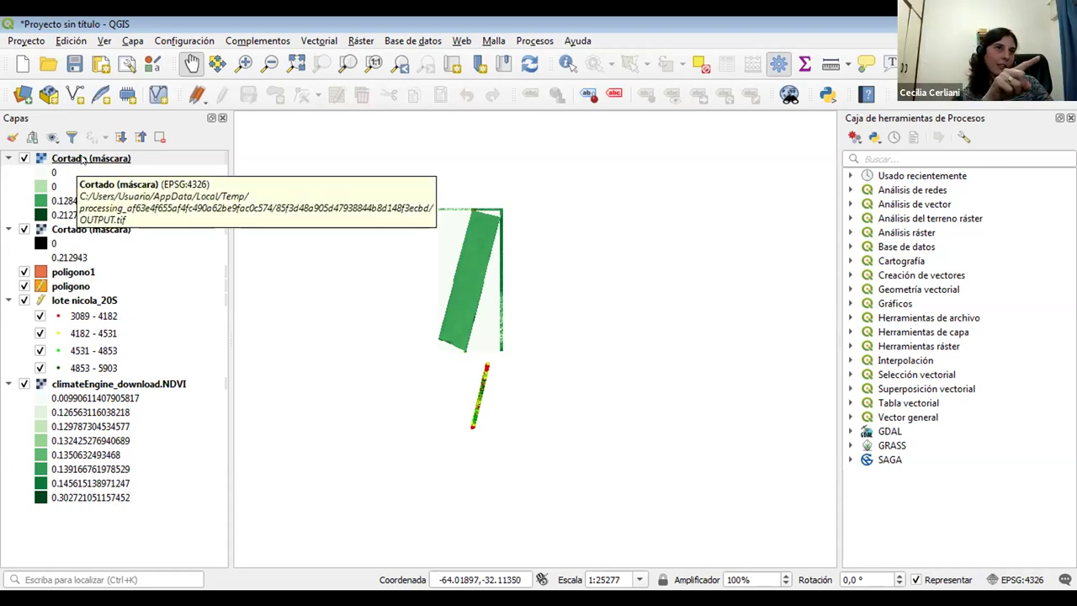
pyautogui.click(81, 303)
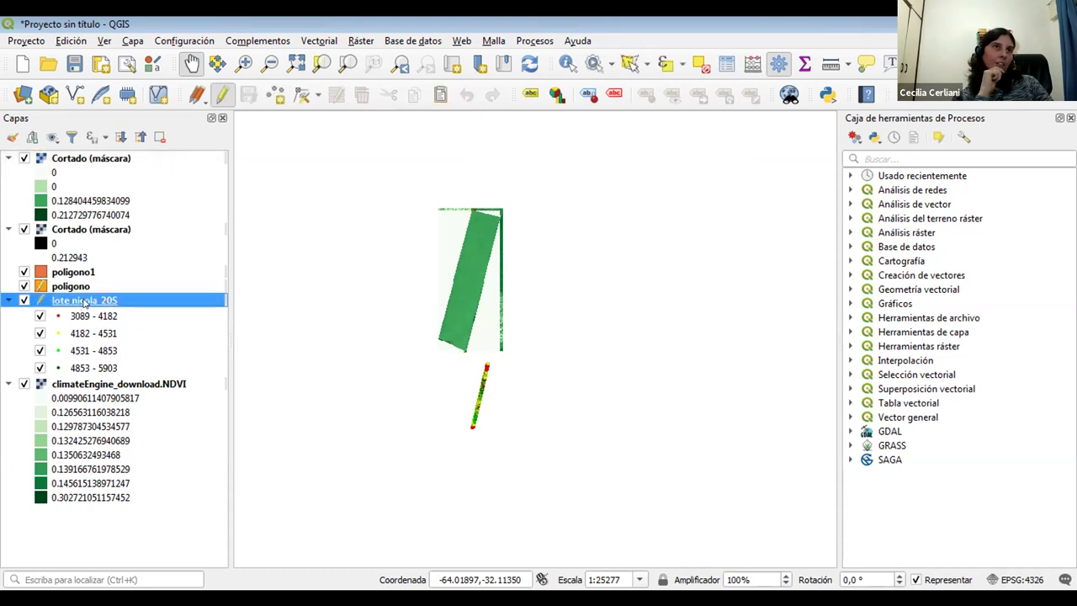
pyautogui.doubleClick(84, 303)
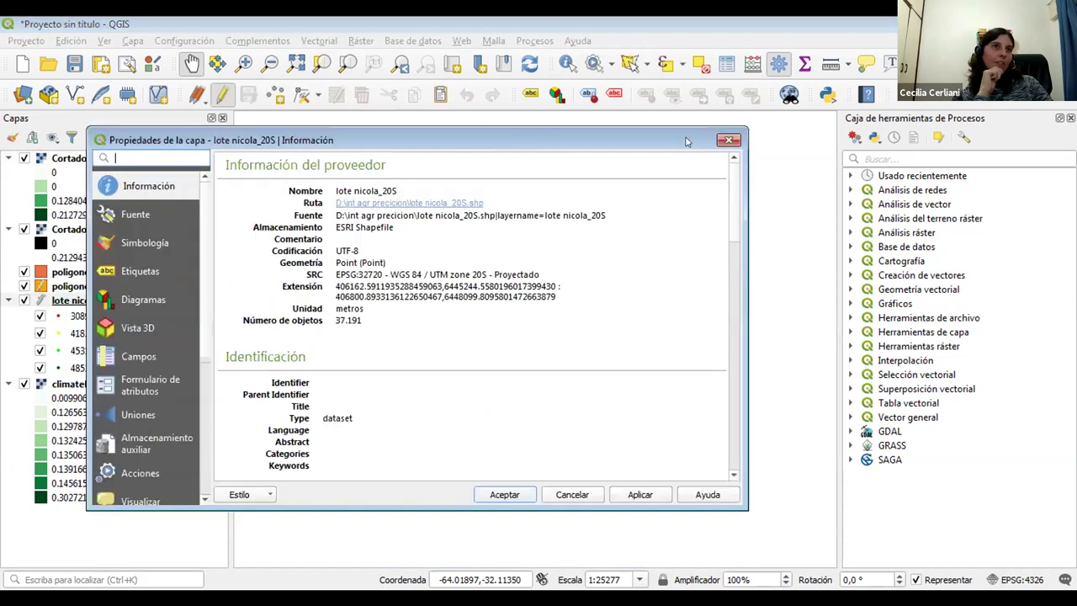
pyautogui.click(728, 140)
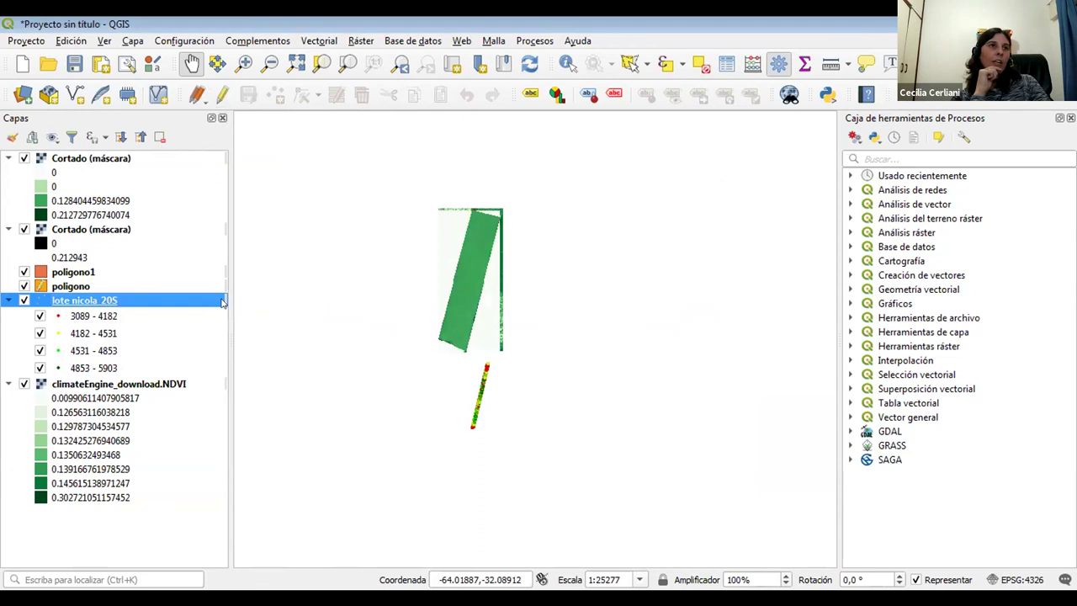
# Step: Create a new Gradiente color ramp from blue to green for the lote nicola_20S points without customizing its colors
pyautogui.doubleClick(97, 304)
pyautogui.click(144, 267)
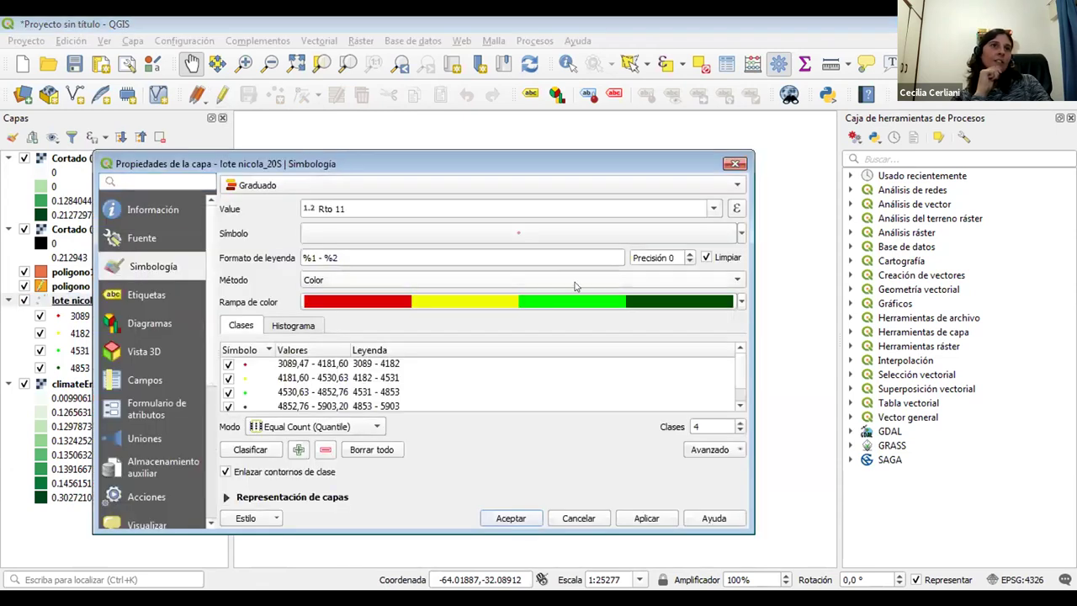
pyautogui.click(739, 301)
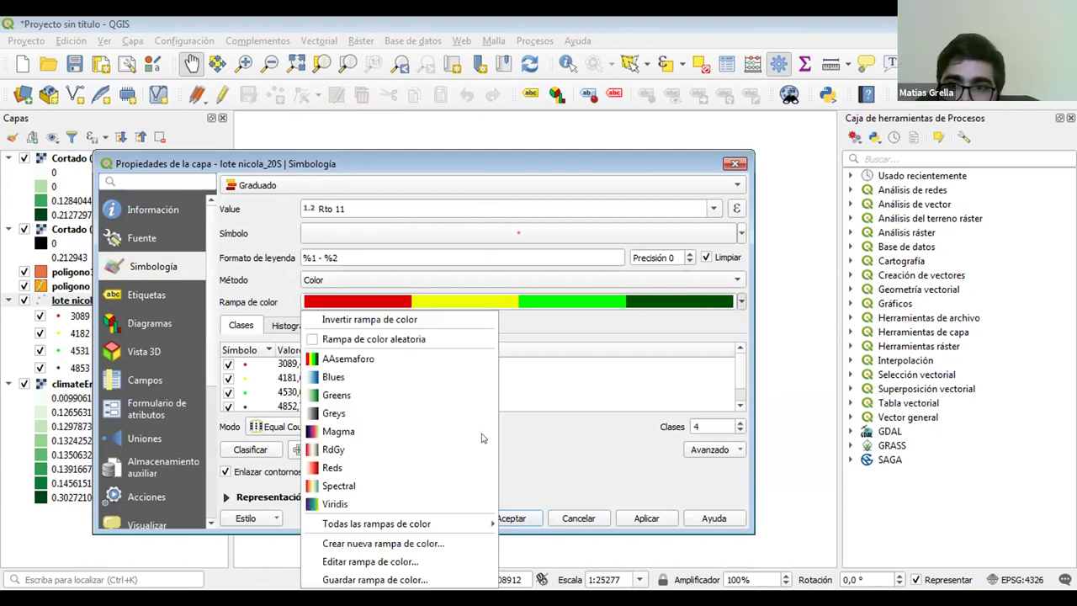
pyautogui.click(433, 543)
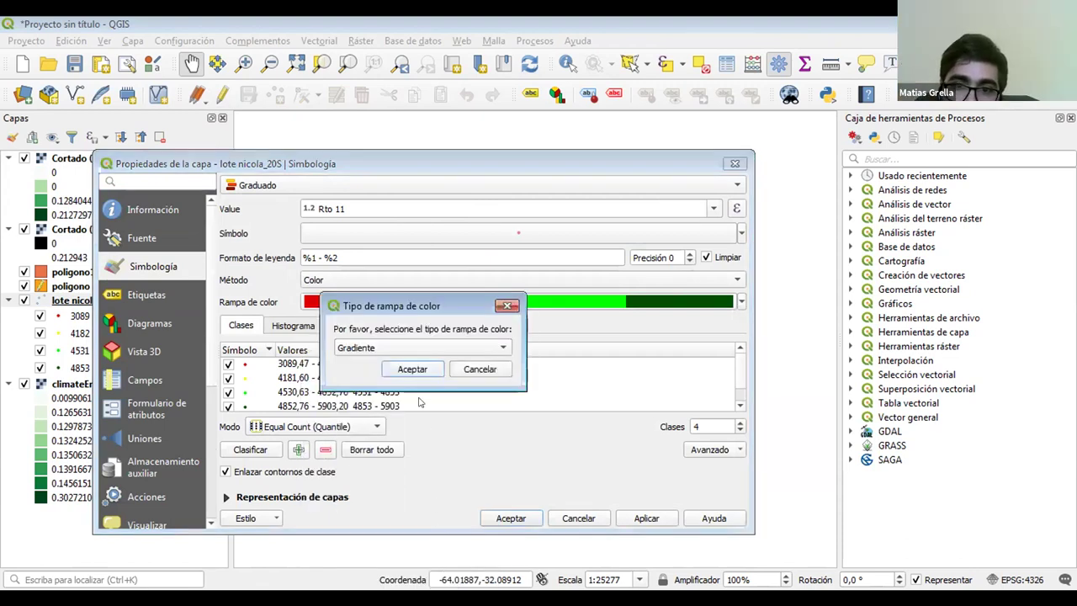
pyautogui.click(410, 342)
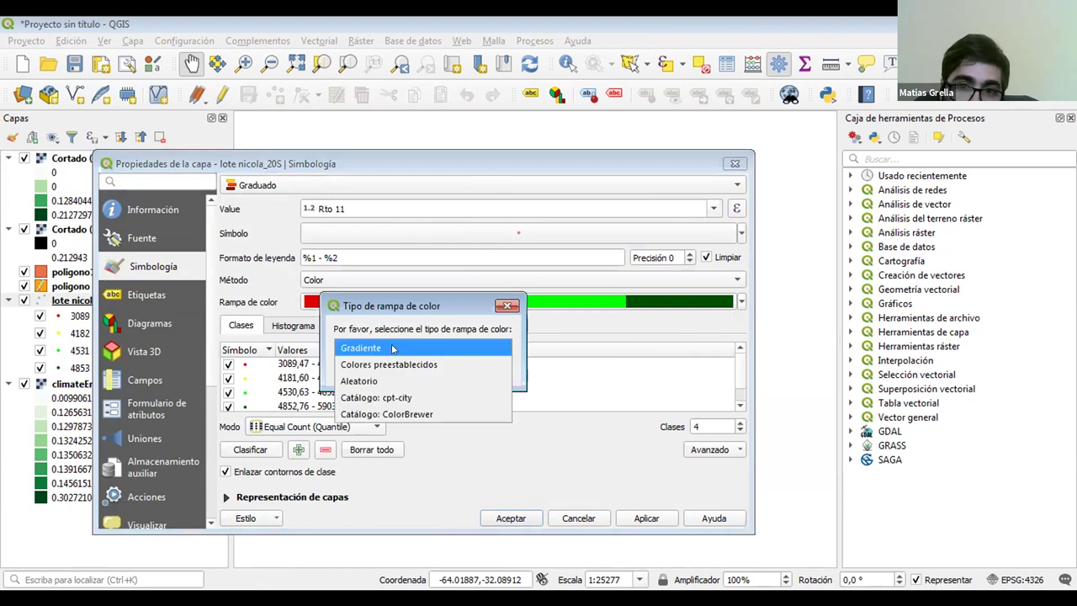
pyautogui.click(395, 347)
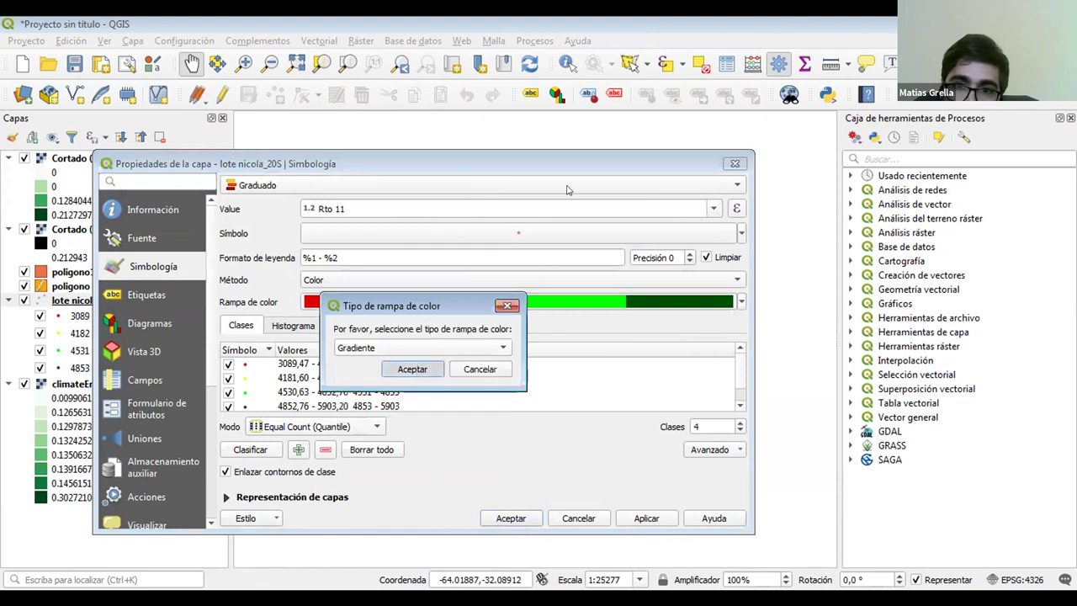
pyautogui.click(413, 369)
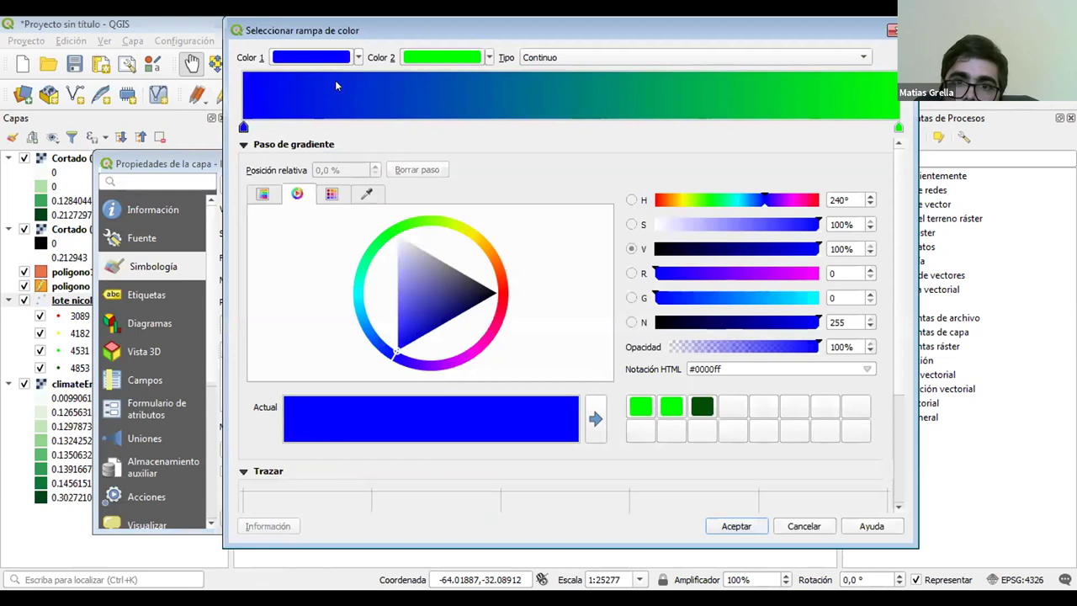
pyautogui.click(358, 57)
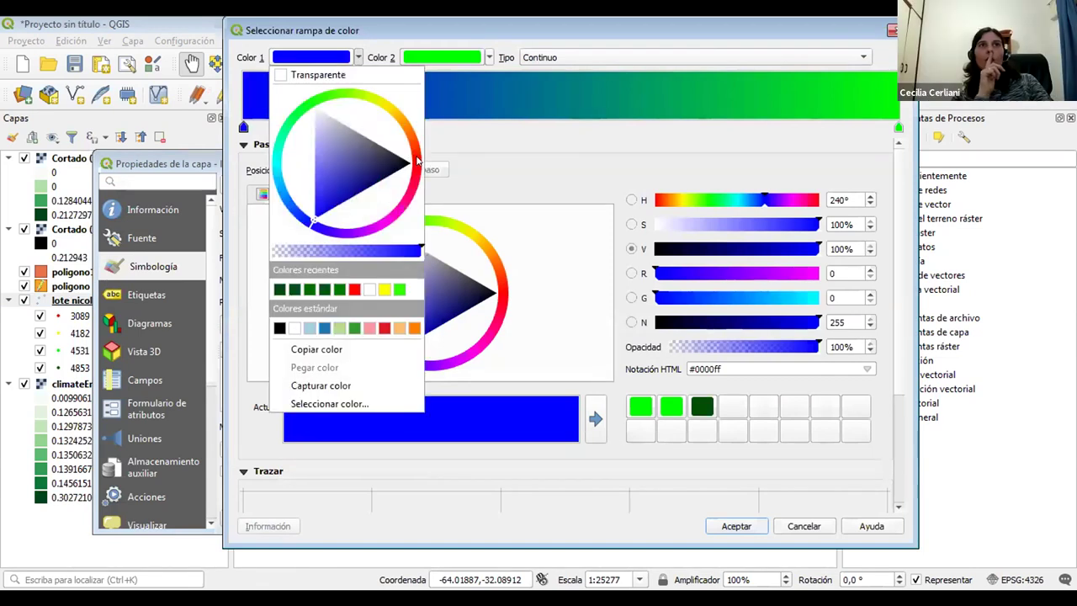
pyautogui.click(518, 175)
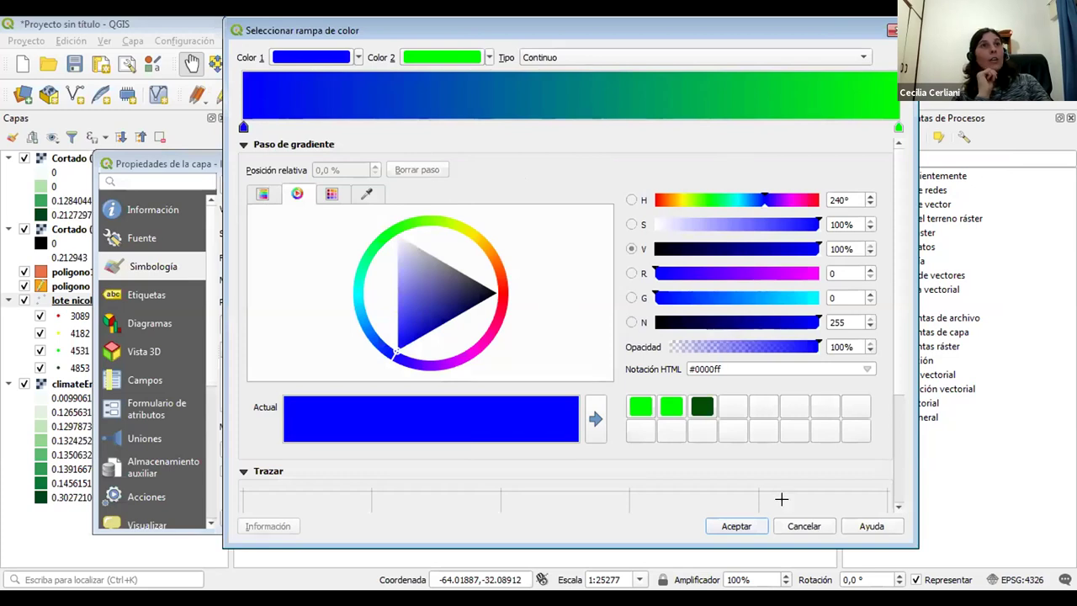
pyautogui.click(800, 527)
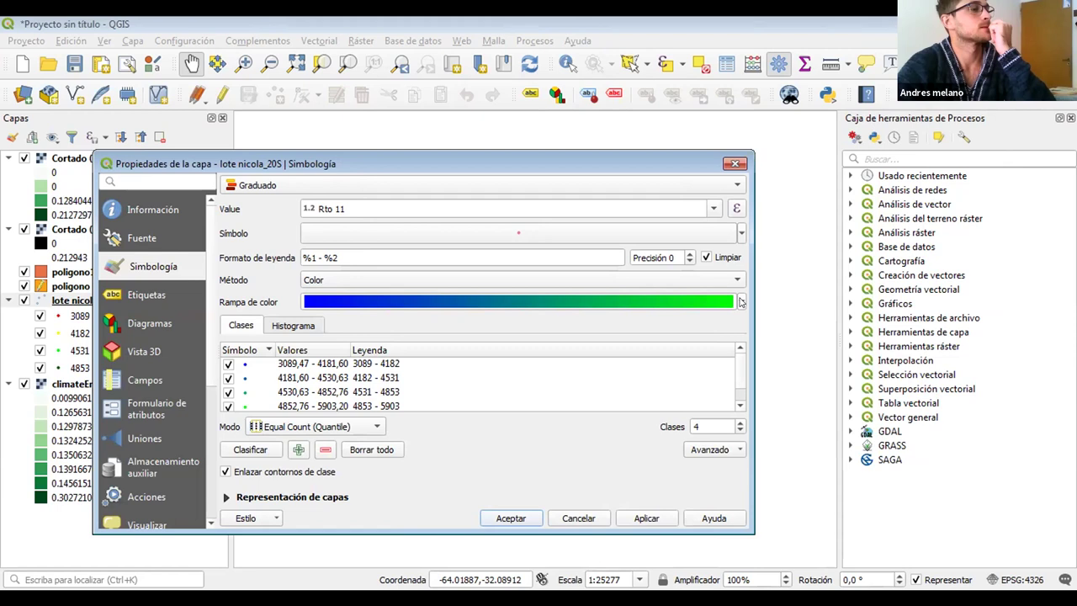
# Step: Increase the number of quantile classes for the lote nicola_20S points to 10
pyautogui.click(741, 424)
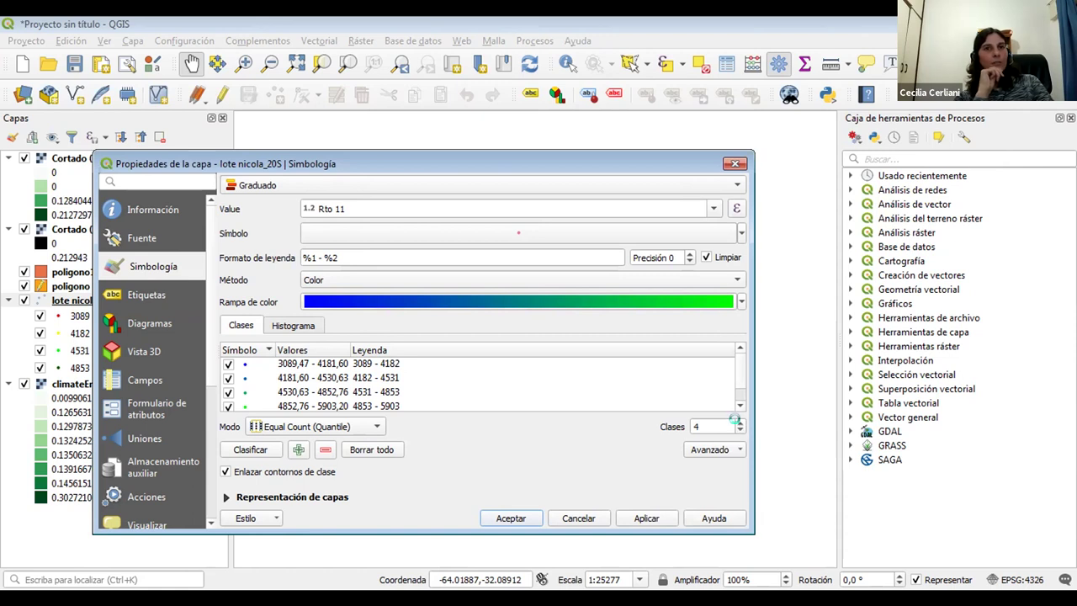
pyautogui.click(739, 424)
pyautogui.click(740, 423)
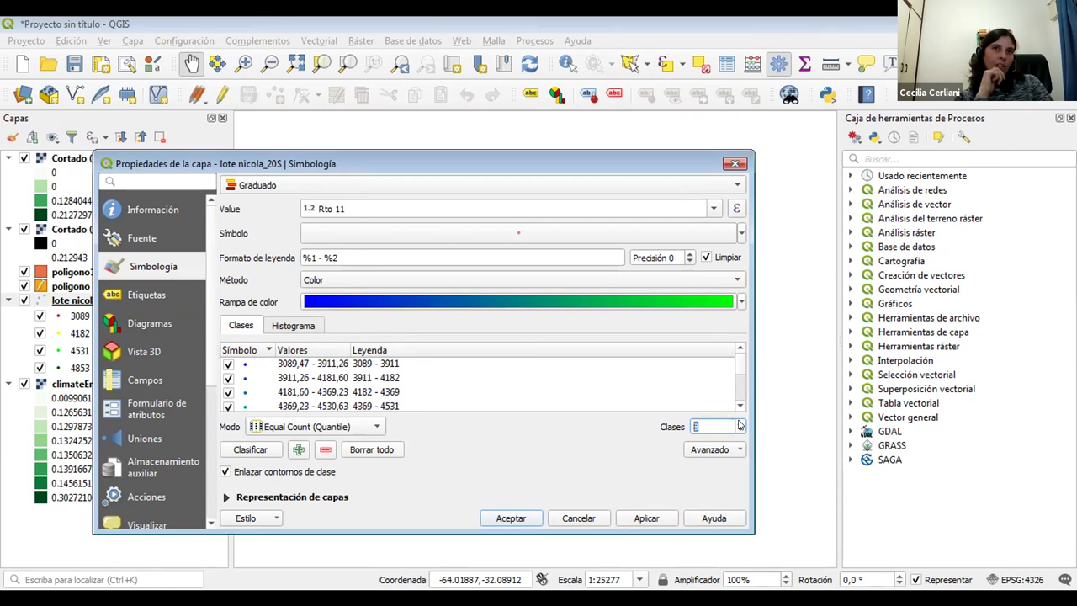
pyautogui.click(739, 423)
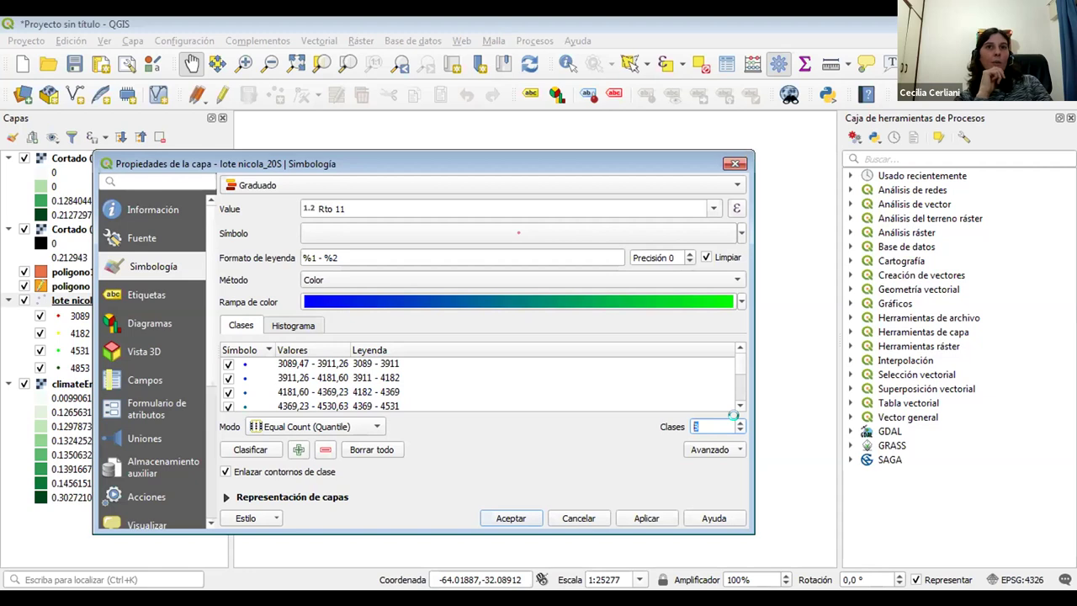
pyautogui.click(740, 423)
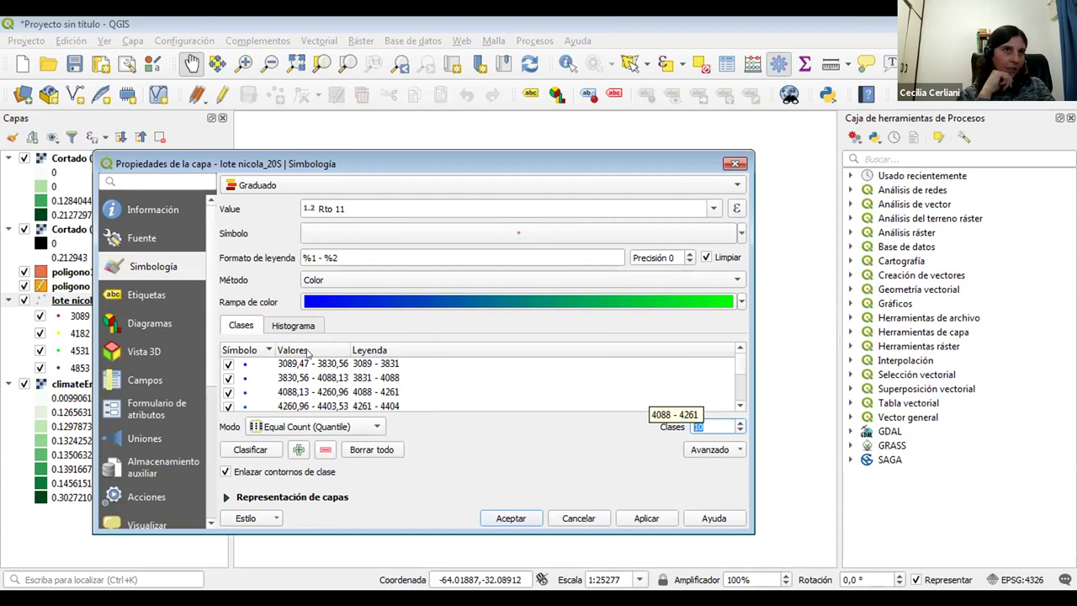
# Step: Sort the classes by value and set the first class's lower limit to 0
pyautogui.click(303, 350)
pyautogui.click(295, 363)
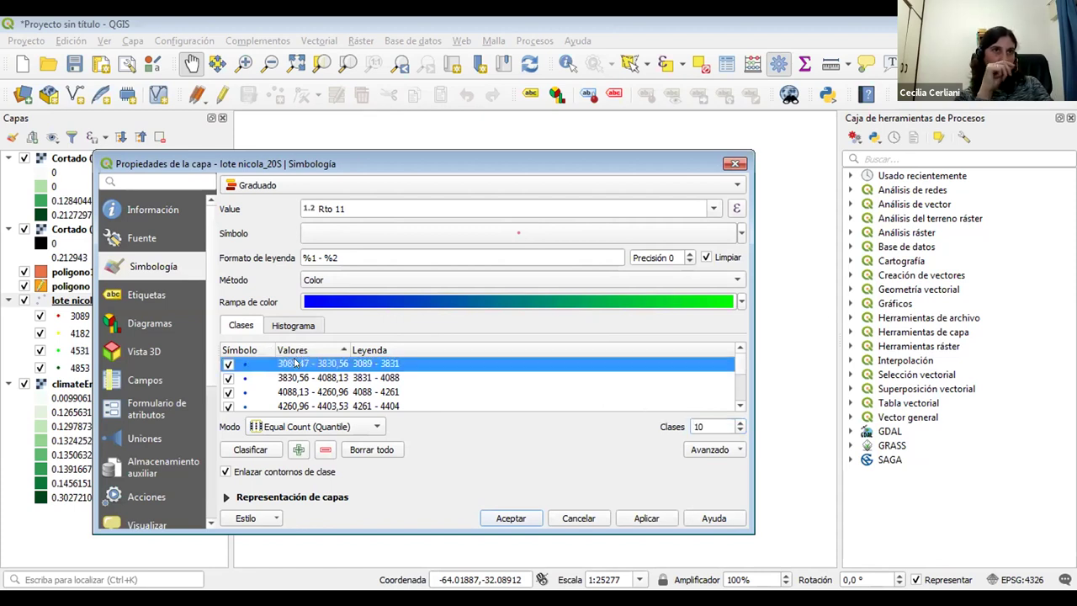
pyautogui.doubleClick(295, 363)
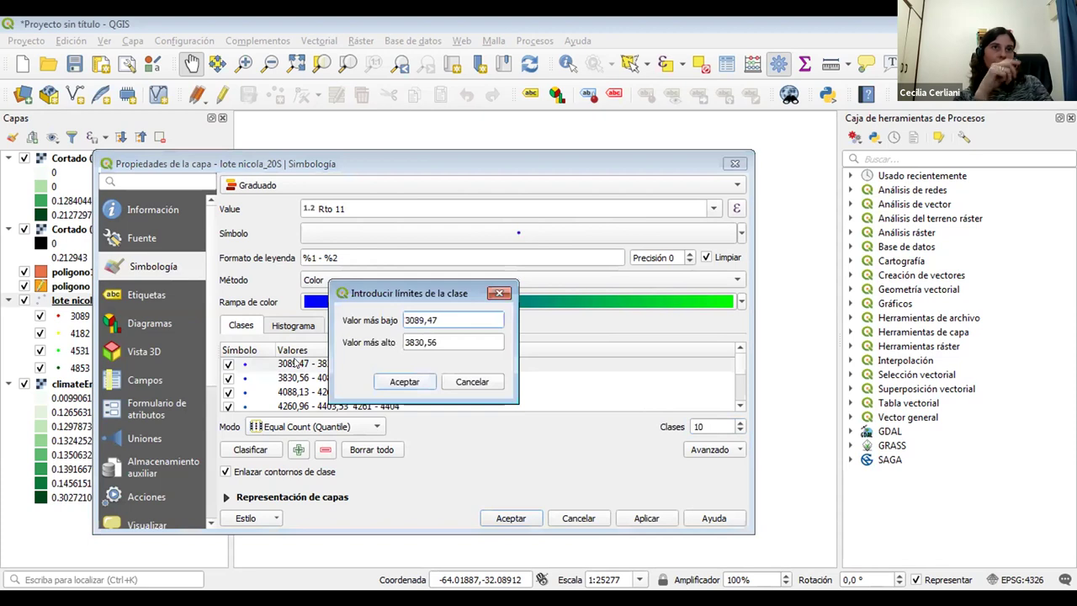
pyautogui.click(463, 319)
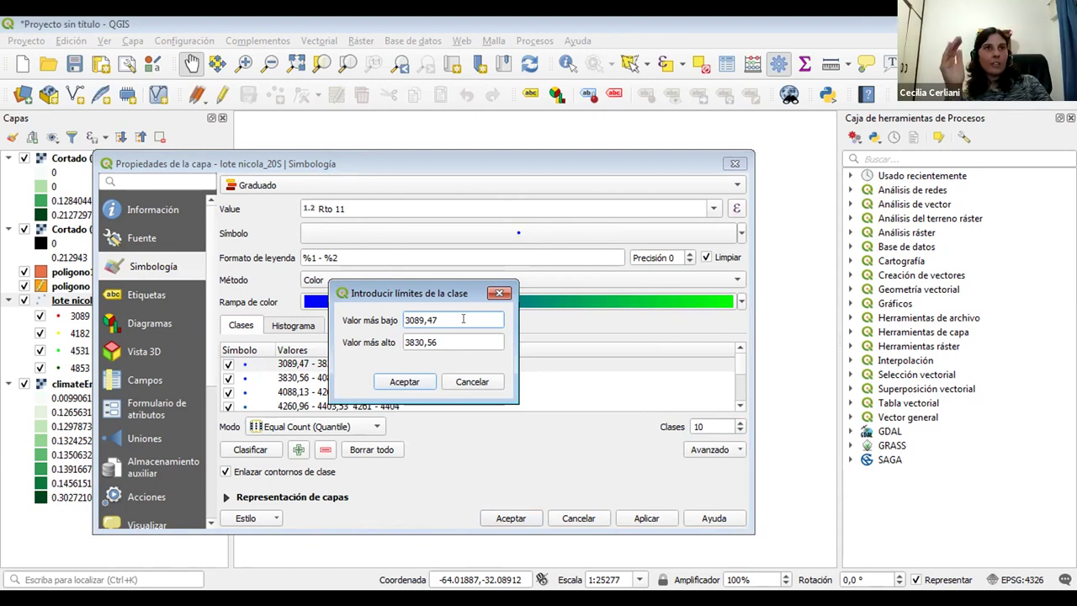
pyautogui.press('BackSpace')
pyautogui.press('BackSpace')
pyautogui.press('BackSpace')
pyautogui.press('BackSpace')
pyautogui.press('BackSpace')
pyautogui.press('BackSpace')
pyautogui.press('BackSpace')
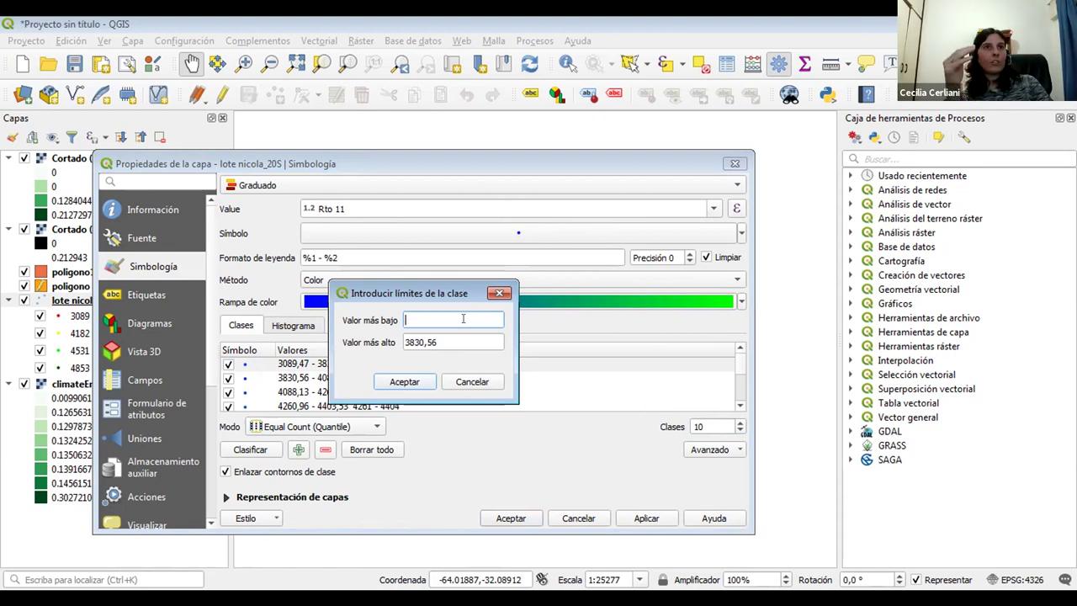
pyautogui.write('0')
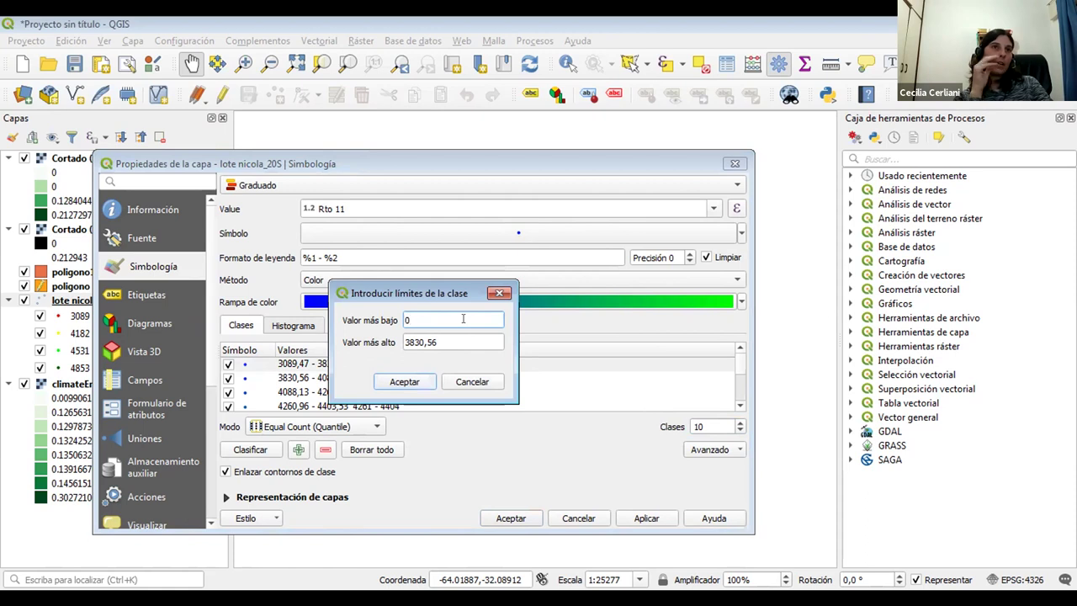
# Step: Set the first class's upper limit to 500 and accept its new limits
pyautogui.click(461, 337)
pyautogui.press('BackSpace')
pyautogui.press('BackSpace')
pyautogui.press('BackSpace')
pyautogui.press('BackSpace')
pyautogui.press('BackSpace')
pyautogui.press('BackSpace')
pyautogui.press('BackSpace')
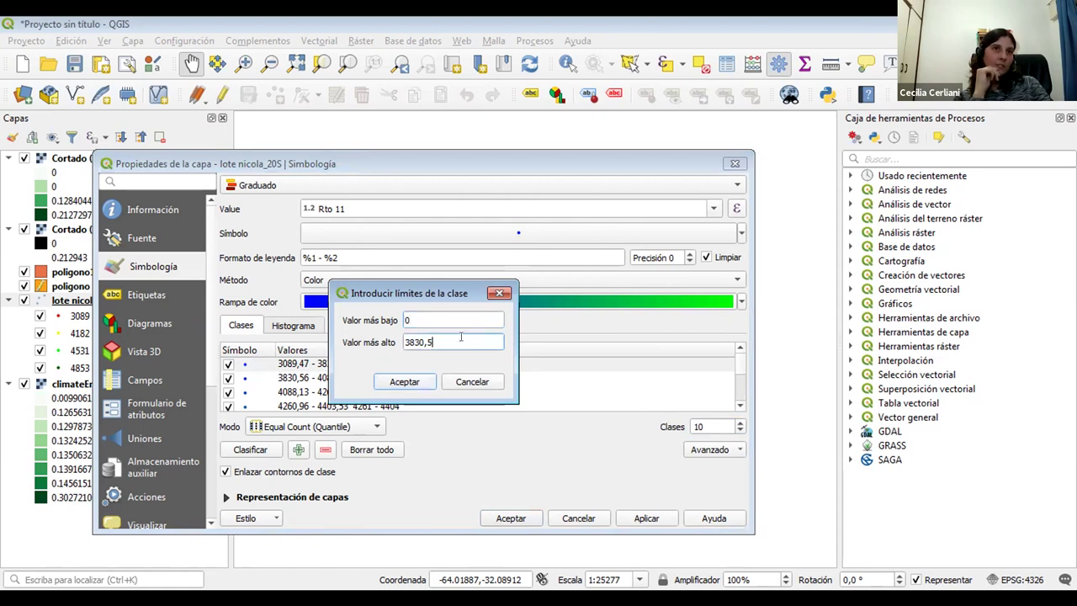
pyautogui.write('500')
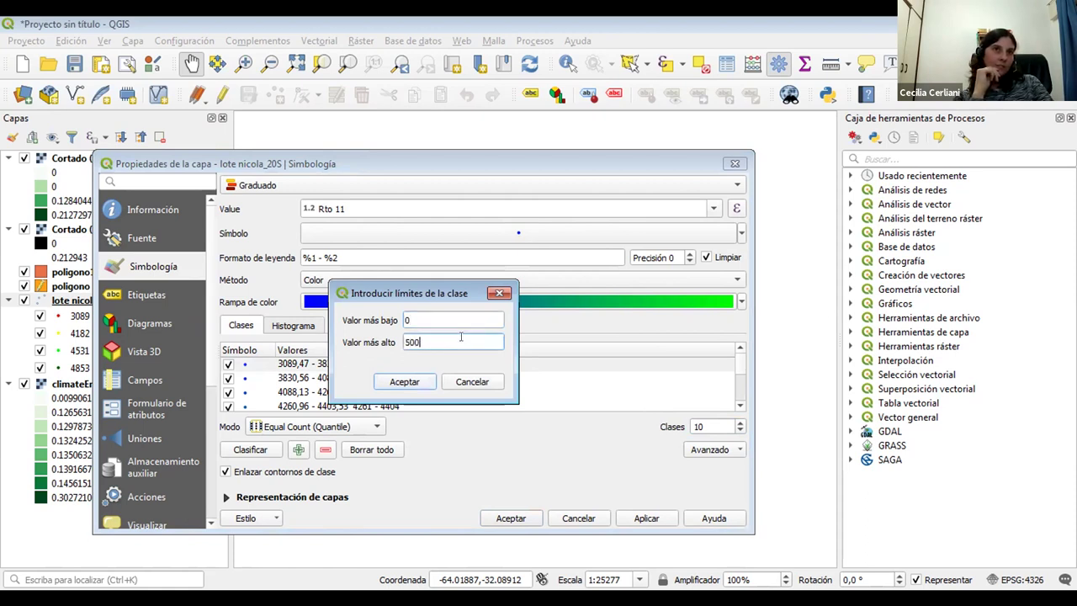
pyautogui.click(402, 382)
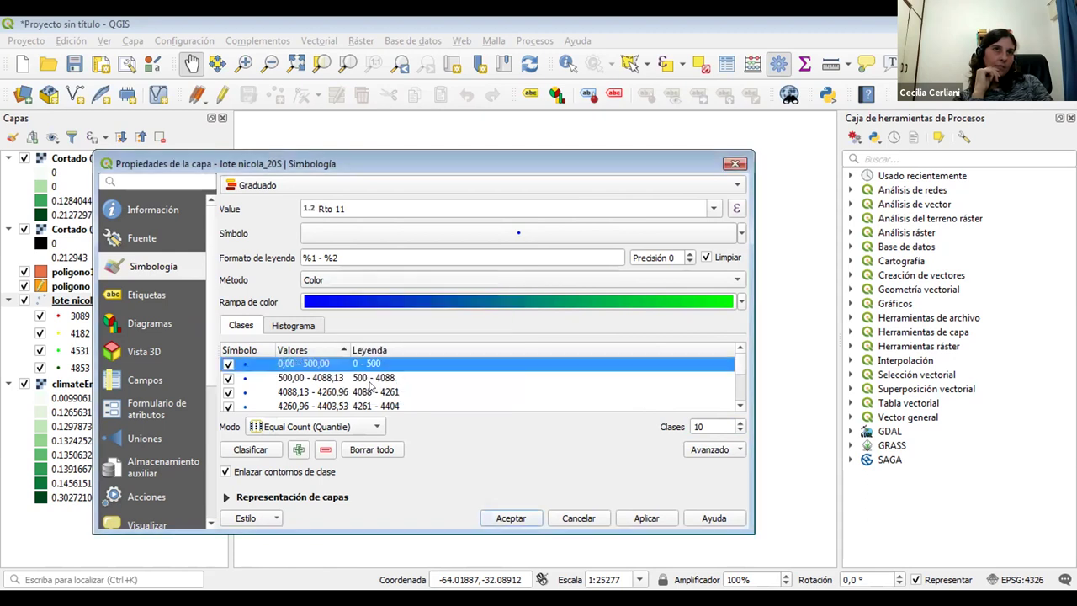
# Step: Set the upper limit of the second class, which starts at 500, to 1000
pyautogui.doubleClick(267, 380)
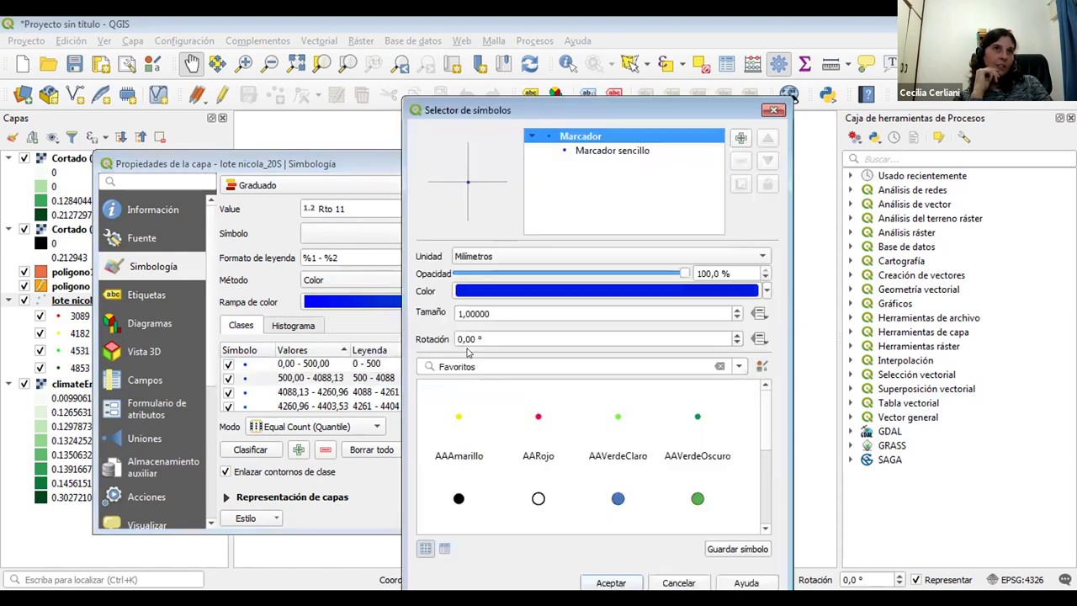
pyautogui.click(772, 112)
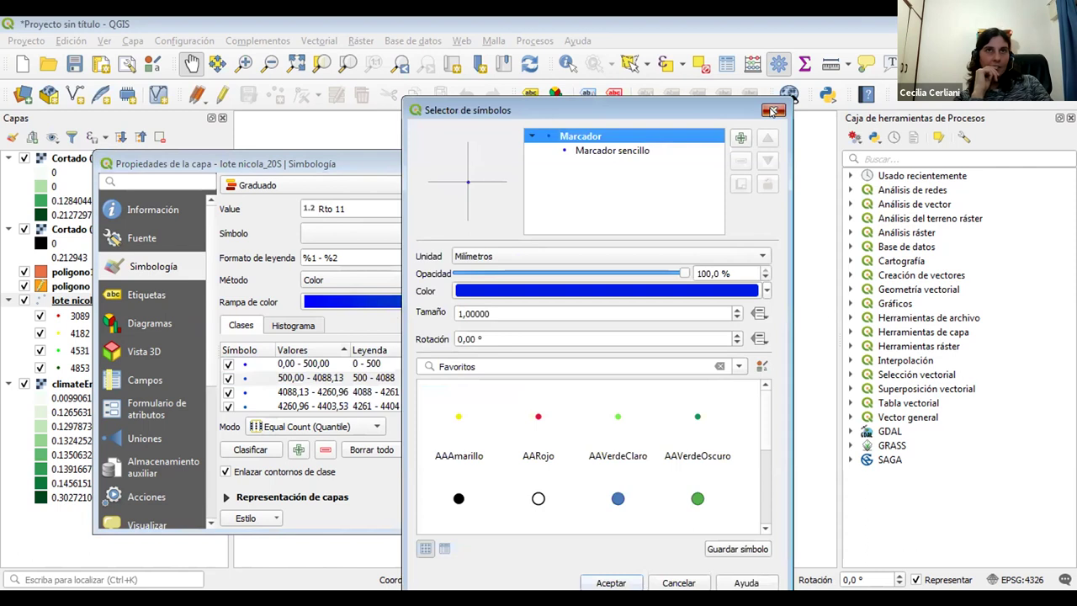
pyautogui.doubleClick(298, 379)
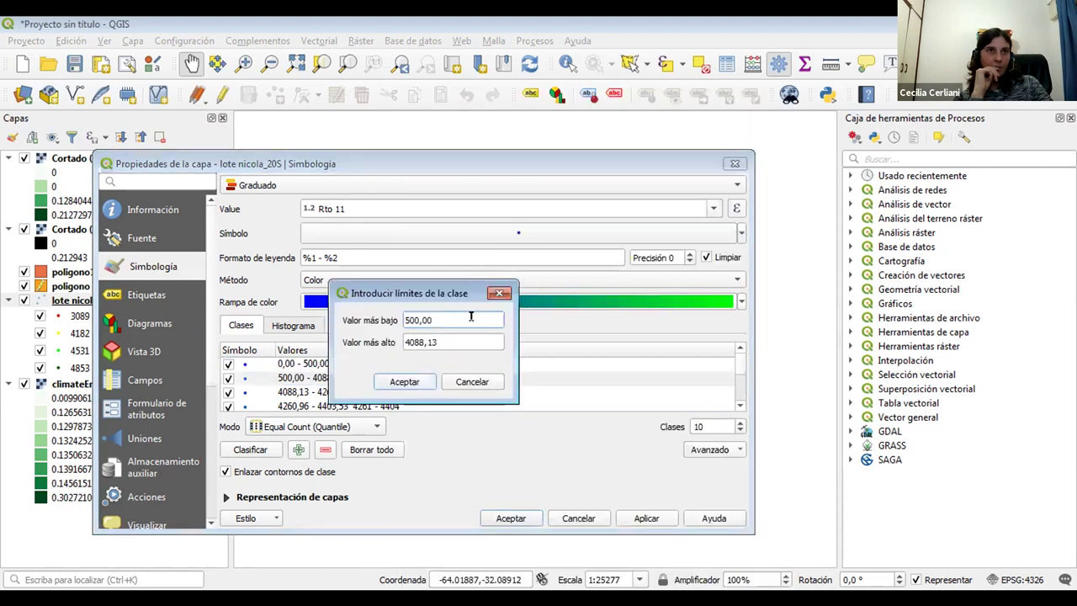
pyautogui.click(452, 342)
pyautogui.press('BackSpace')
pyautogui.press('BackSpace')
pyautogui.press('BackSpace')
pyautogui.press('BackSpace')
pyautogui.press('BackSpace')
pyautogui.press('BackSpace')
pyautogui.press('BackSpace')
pyautogui.write('1000')
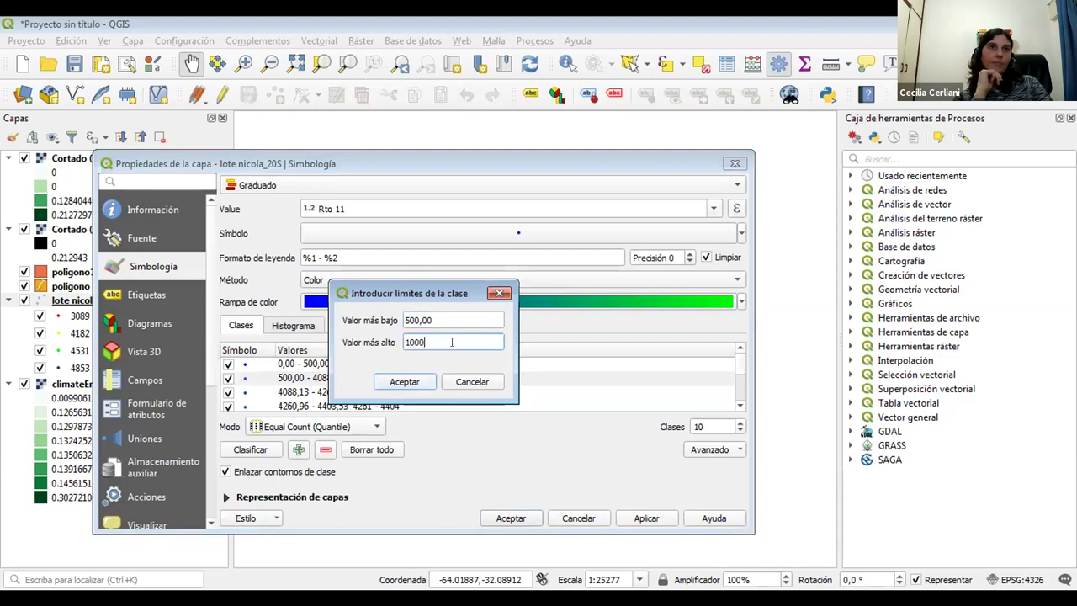
pyautogui.click(405, 382)
# Step: Set the upper limit of the third class, which starts at 1000, to 1500
pyautogui.click(332, 393)
pyautogui.doubleClick(333, 393)
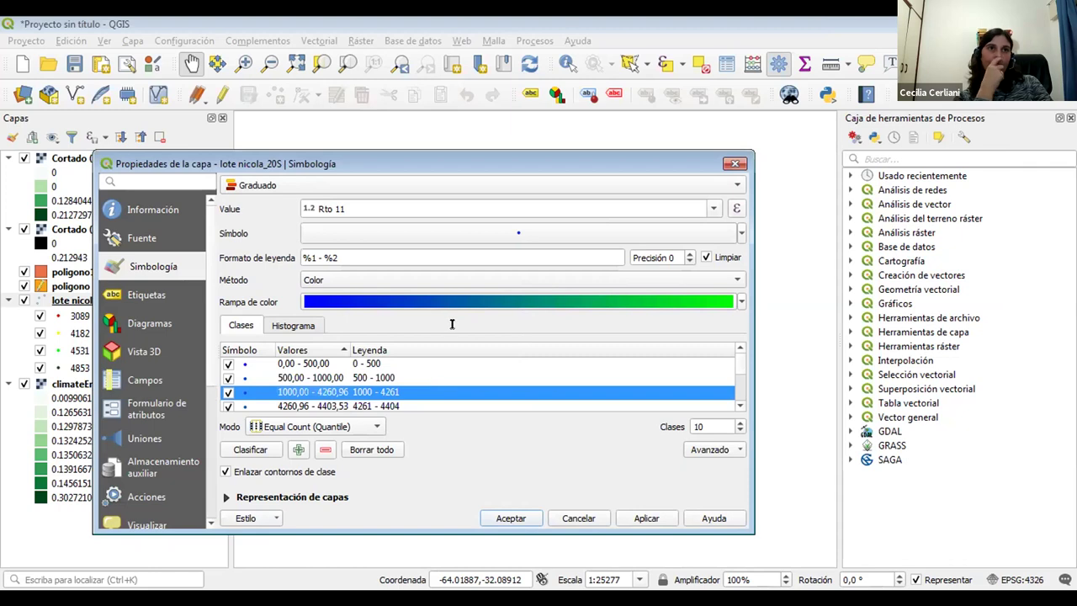
pyautogui.click(440, 340)
pyautogui.press('BackSpace')
pyautogui.press('BackSpace')
pyautogui.press('BackSpace')
pyautogui.press('BackSpace')
pyautogui.press('BackSpace')
pyautogui.press('BackSpace')
pyautogui.press('BackSpace')
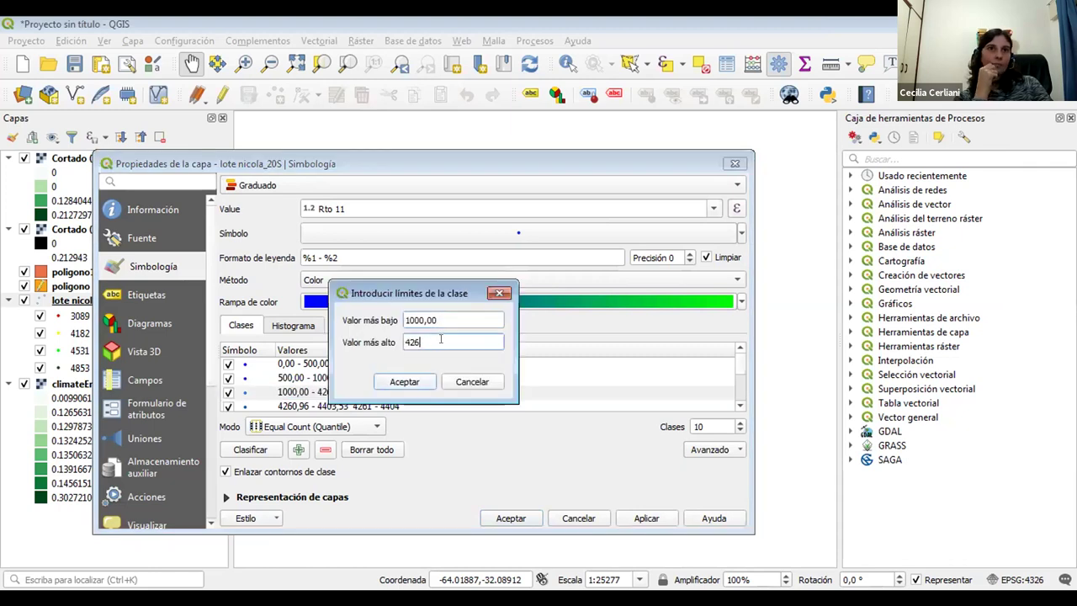
pyautogui.write('1500')
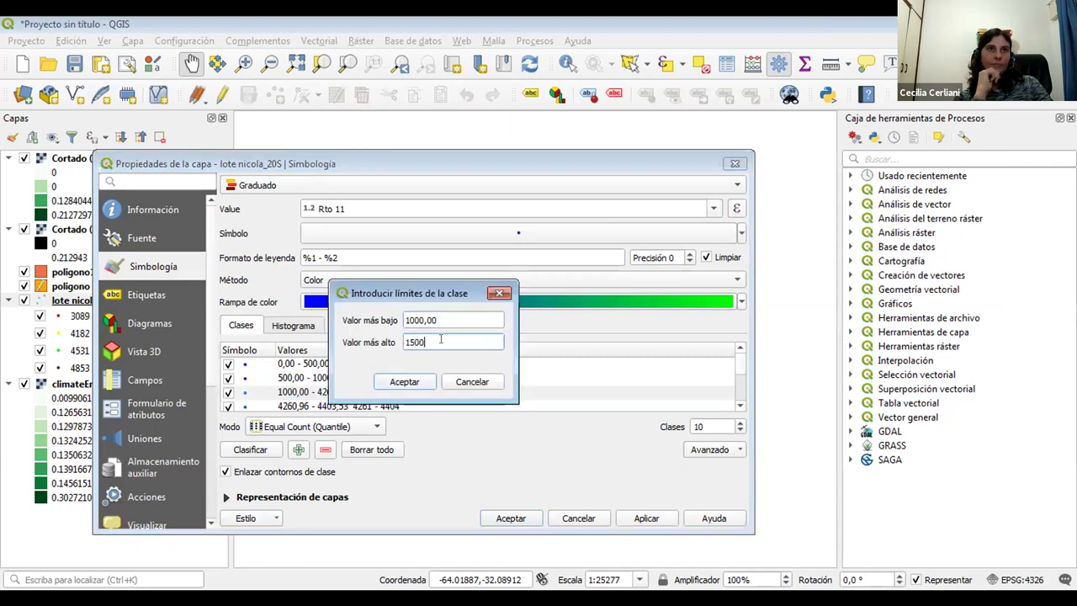
pyautogui.press('Return')
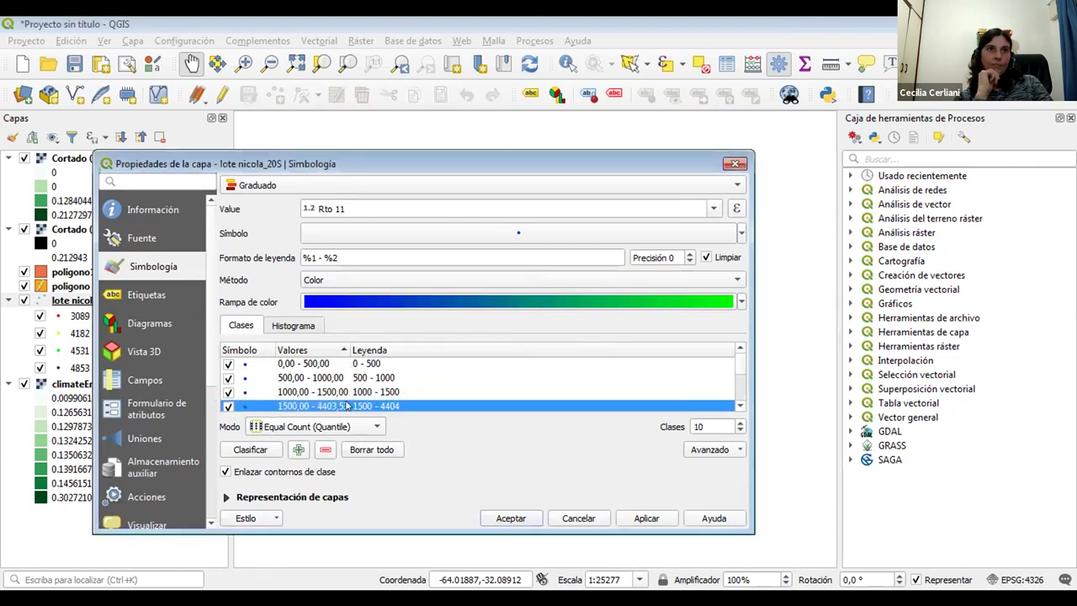
# Step: Set the upper limit of the fourth class, which starts at 1500, to 2000
pyautogui.doubleClick(349, 405)
pyautogui.click(441, 340)
pyautogui.press('BackSpace')
pyautogui.press('BackSpace')
pyautogui.press('BackSpace')
pyautogui.press('BackSpace')
pyautogui.press('BackSpace')
pyautogui.press('BackSpace')
pyautogui.press('BackSpace')
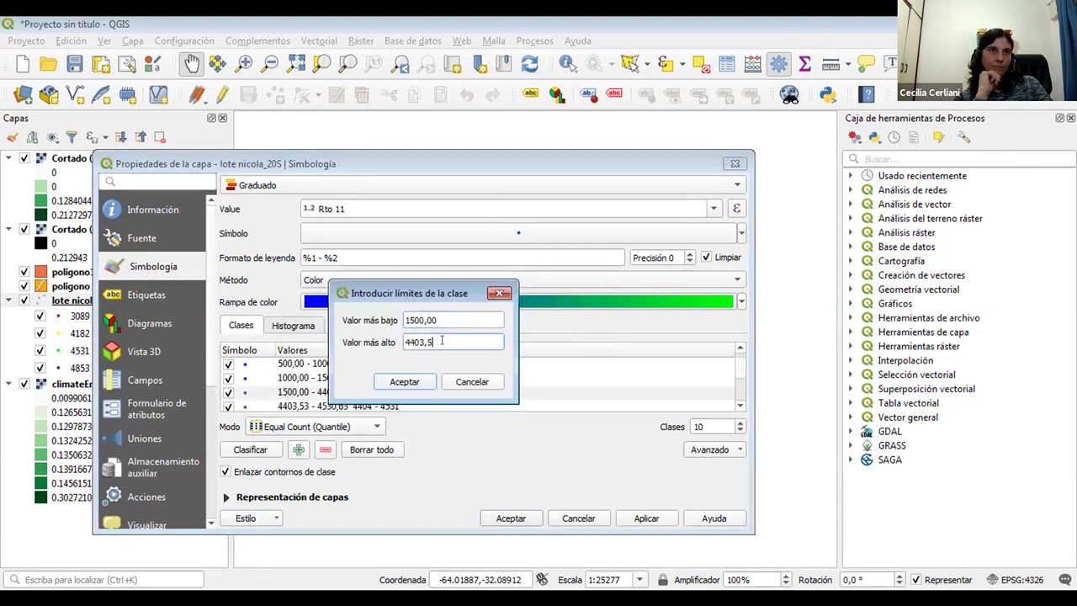
pyautogui.write('2000')
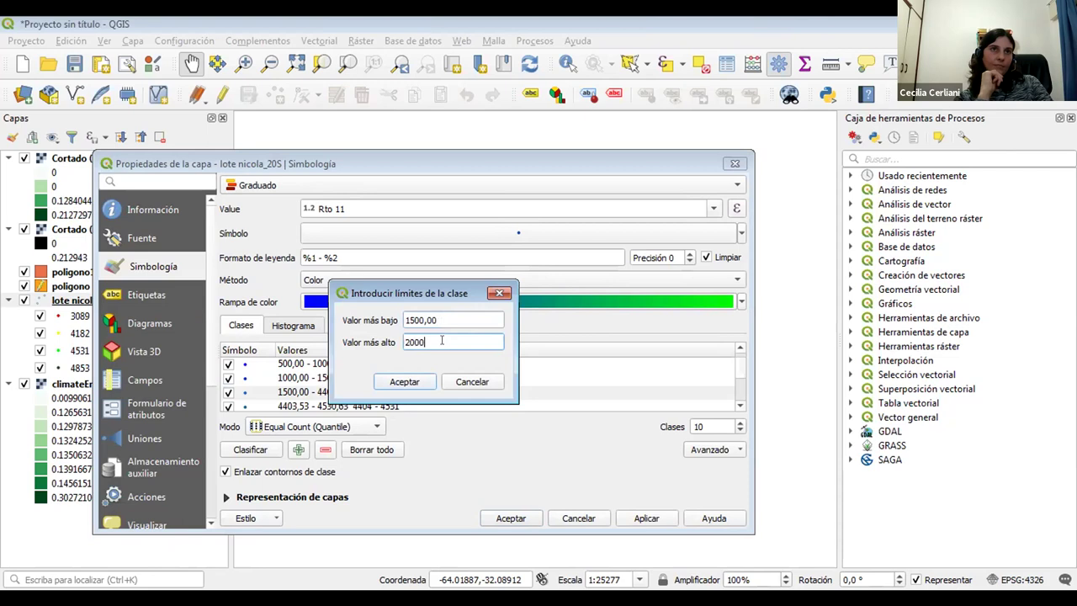
pyautogui.click(407, 381)
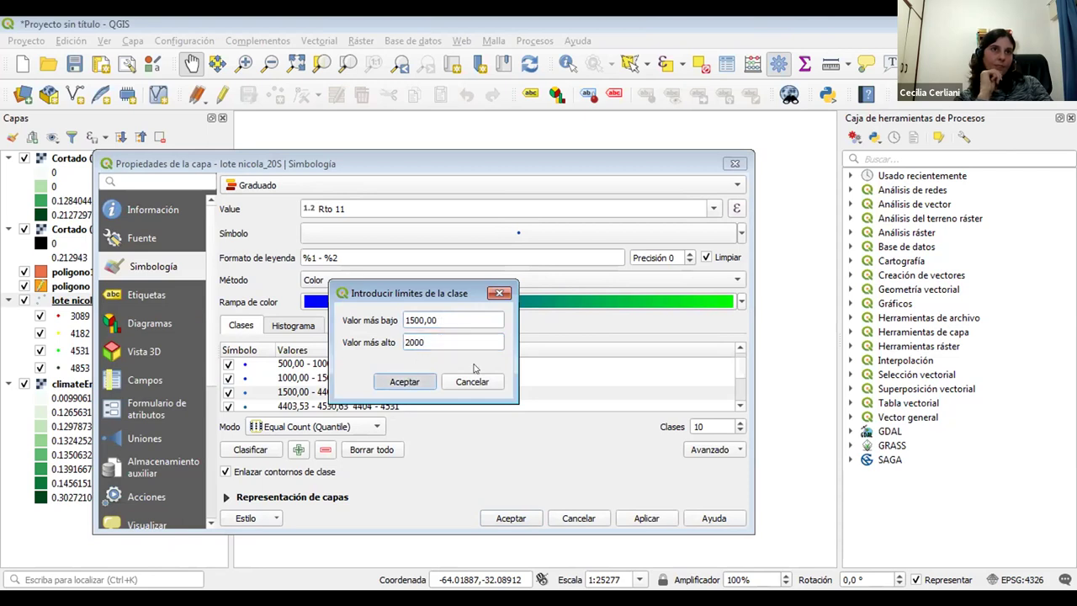
pyautogui.click(303, 379)
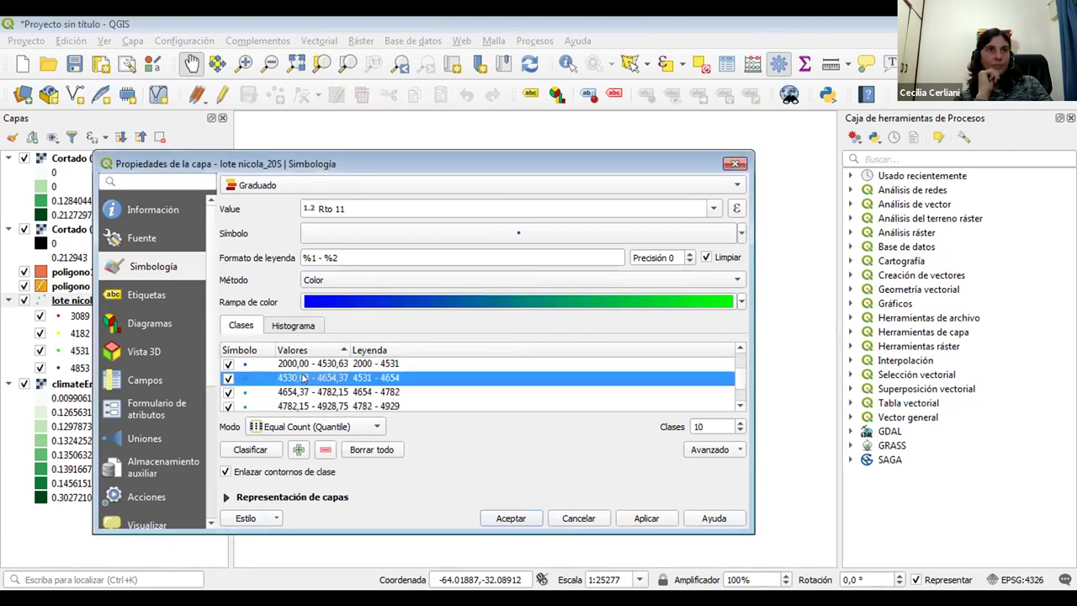
pyautogui.doubleClick(304, 379)
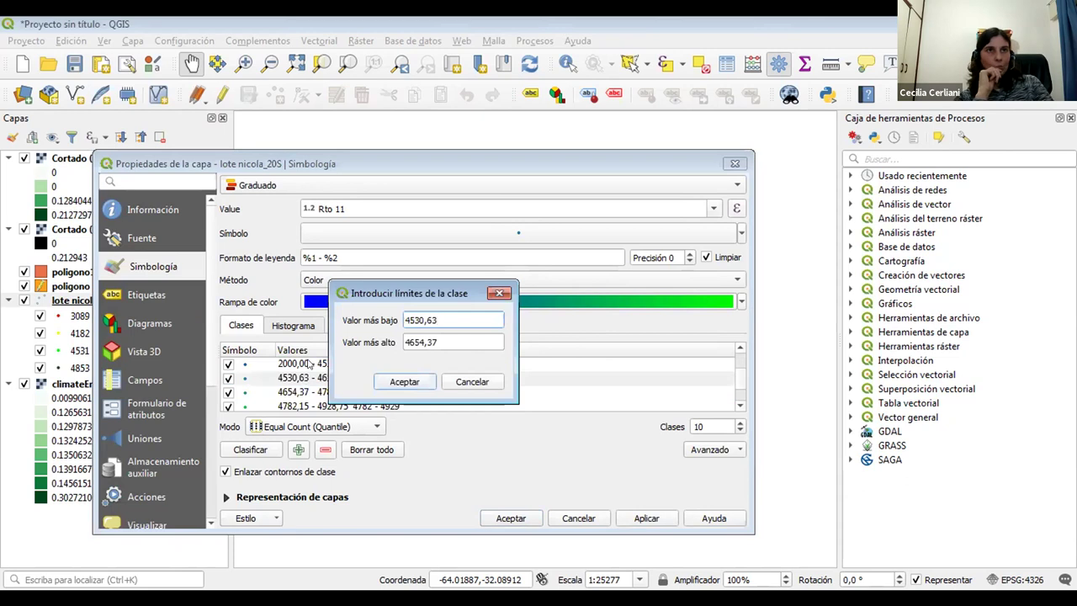
pyautogui.click(472, 381)
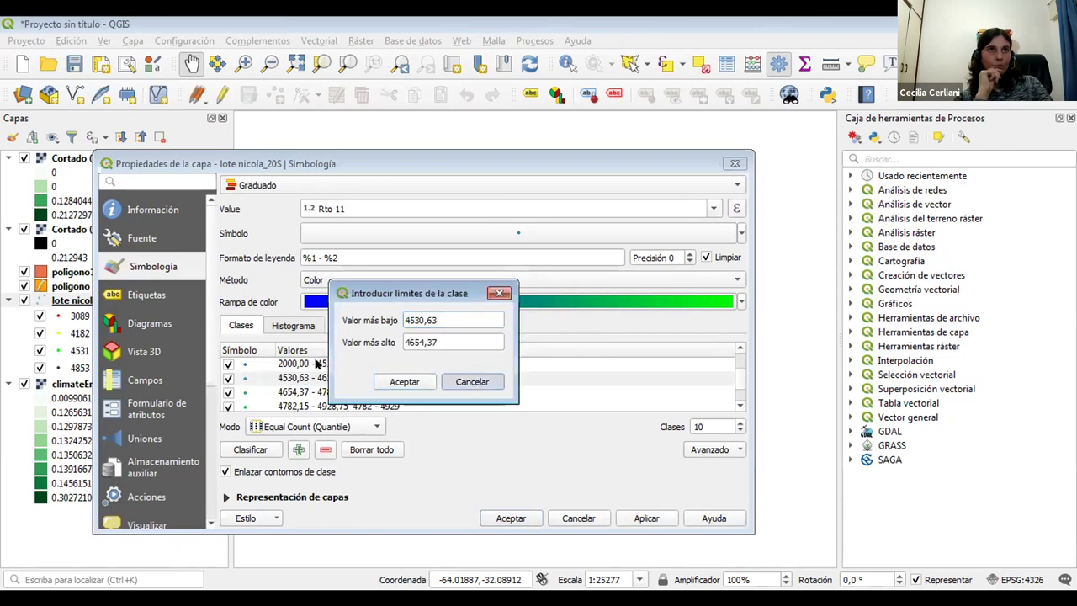
# Step: Set the upper limit of the fifth class, which starts at 2000, to 2500
pyautogui.click(317, 363)
pyautogui.doubleClick(317, 363)
pyautogui.press('BackSpace')
pyautogui.press('BackSpace')
pyautogui.press('BackSpace')
pyautogui.press('BackSpace')
pyautogui.press('BackSpace')
pyautogui.press('BackSpace')
pyautogui.press('BackSpace')
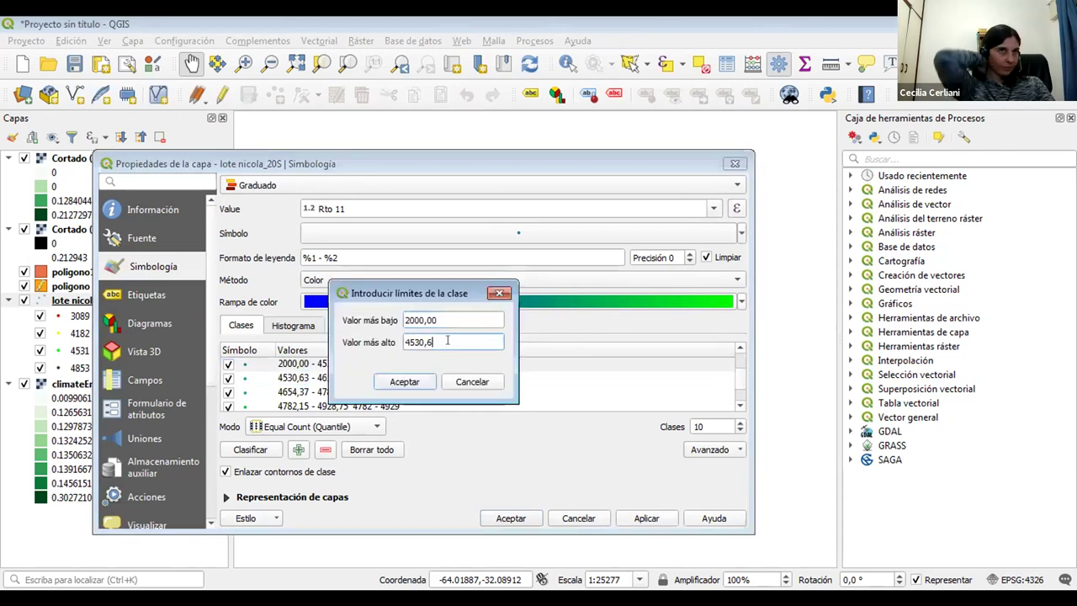
pyautogui.write('2500')
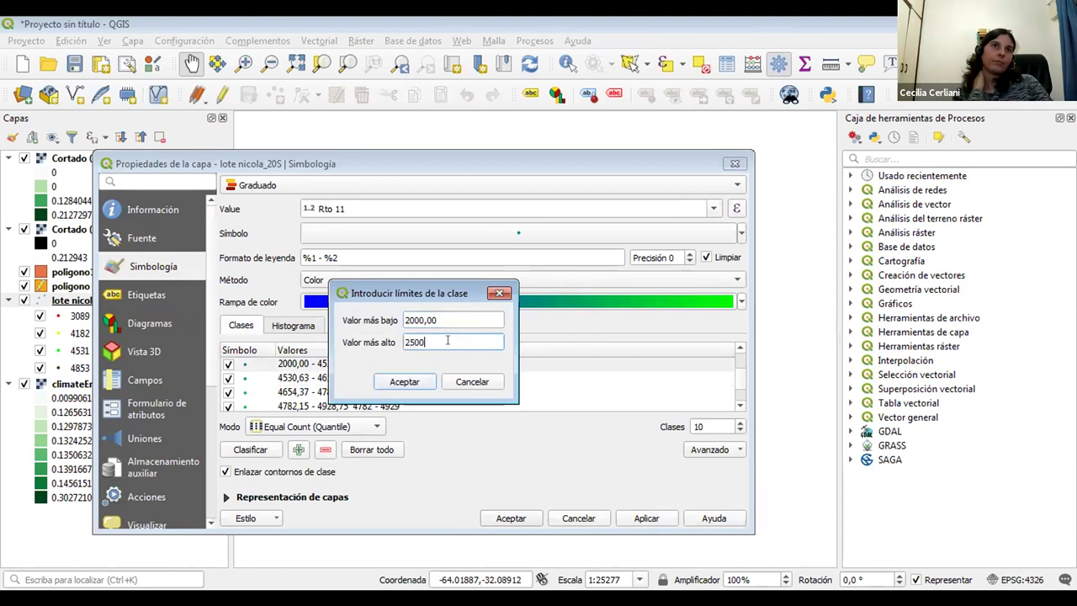
pyautogui.write('0')
pyautogui.press('BackSpace')
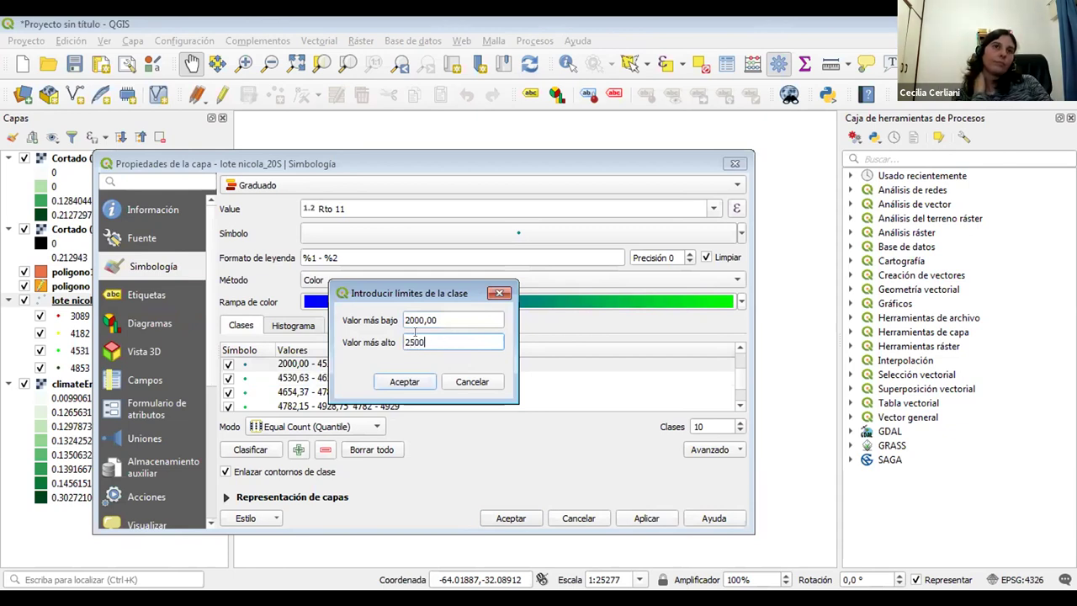
pyautogui.click(392, 381)
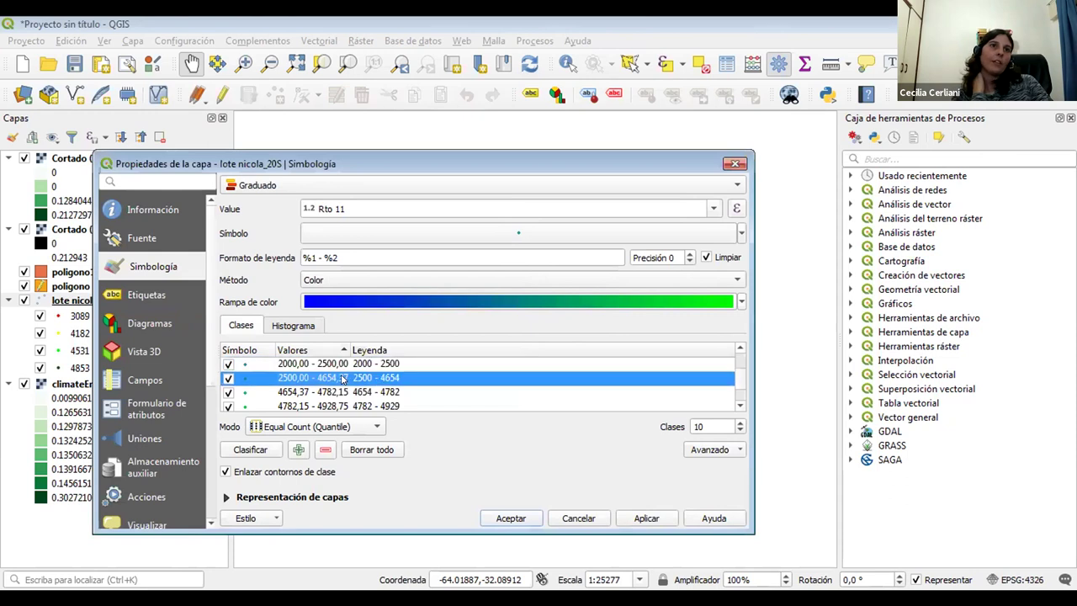
# Step: Set the upper limit of the sixth class, which starts at 2500, to 3000
pyautogui.doubleClick(342, 380)
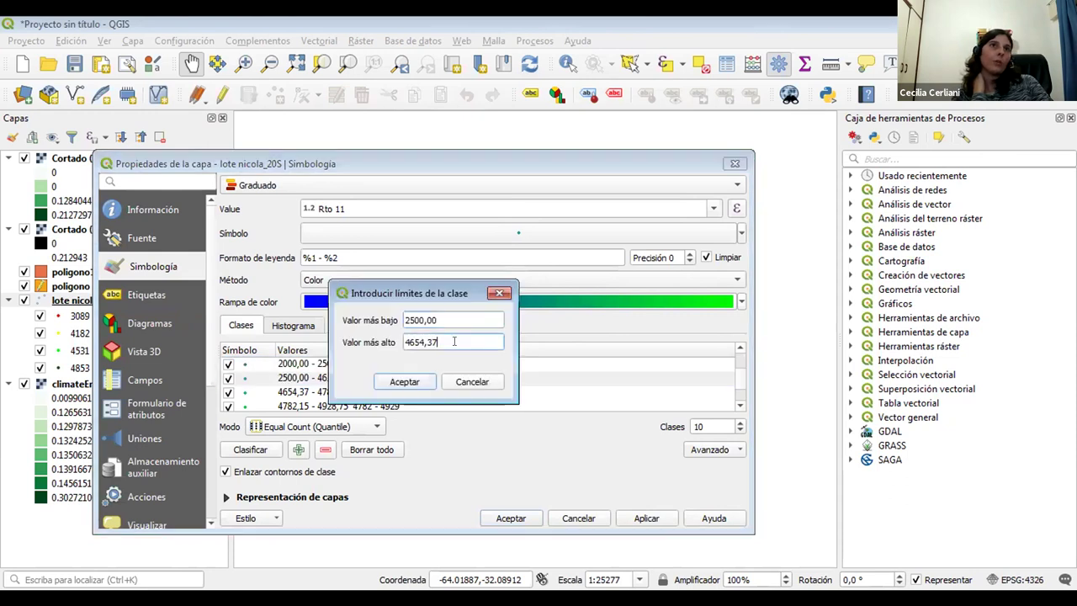
pyautogui.press('BackSpace')
pyautogui.press('BackSpace')
pyautogui.press('BackSpace')
pyautogui.press('BackSpace')
pyautogui.press('BackSpace')
pyautogui.press('BackSpace')
pyautogui.press('BackSpace')
pyautogui.write('3000')
pyautogui.click(410, 383)
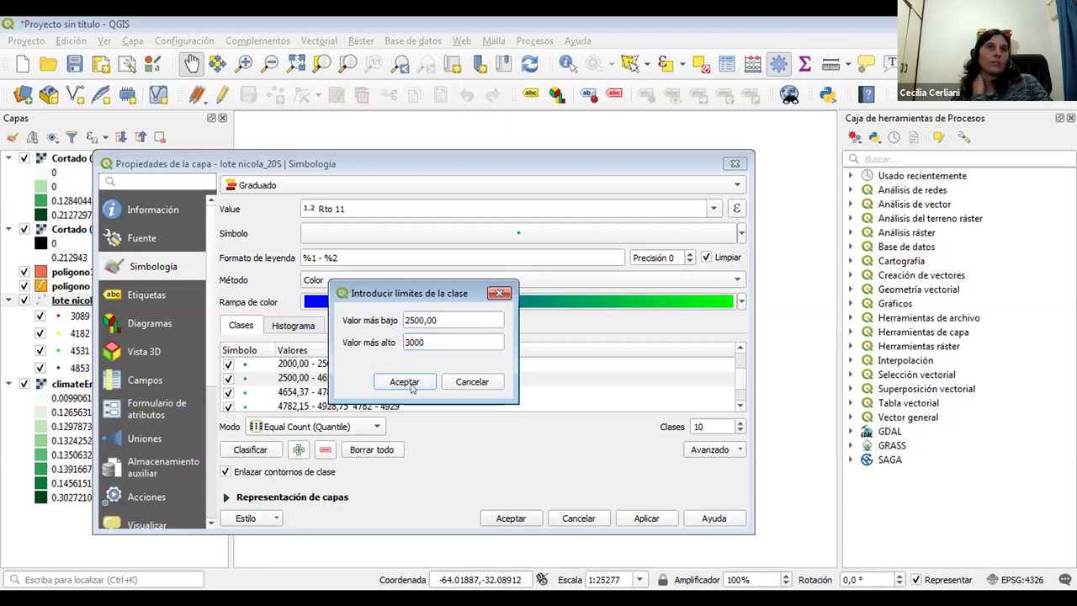
# Step: Set the upper limit of the seventh class, which starts at 3000, to 3500
pyautogui.click(305, 393)
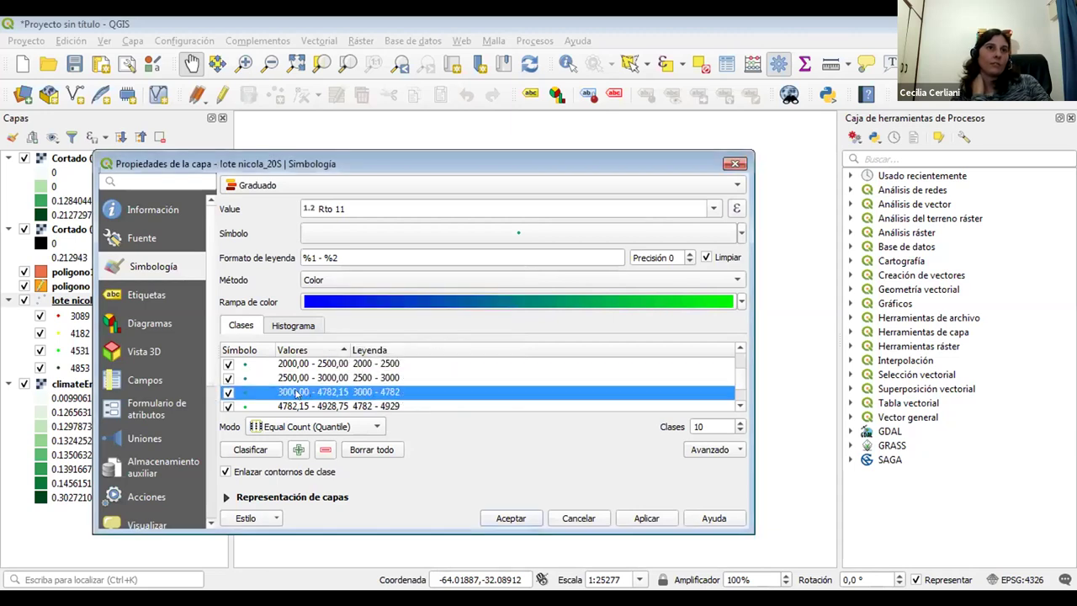
pyautogui.doubleClick(296, 393)
pyautogui.click(450, 341)
pyautogui.press('BackSpace')
pyautogui.press('BackSpace')
pyautogui.press('BackSpace')
pyautogui.press('BackSpace')
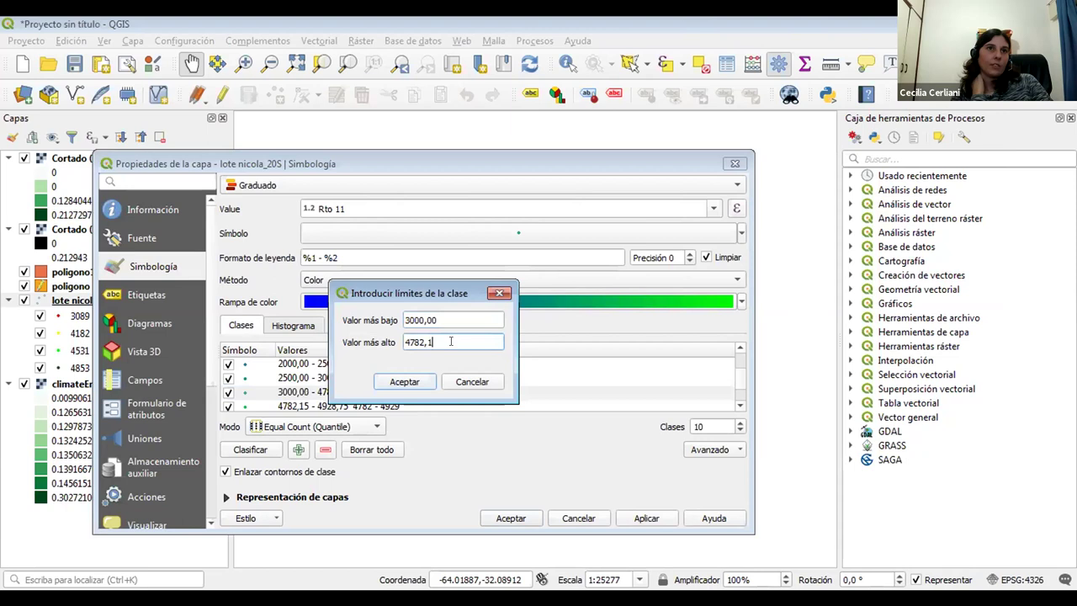
pyautogui.press('BackSpace')
pyautogui.press('BackSpace')
pyautogui.press('BackSpace')
pyautogui.write('3500')
pyautogui.click(403, 381)
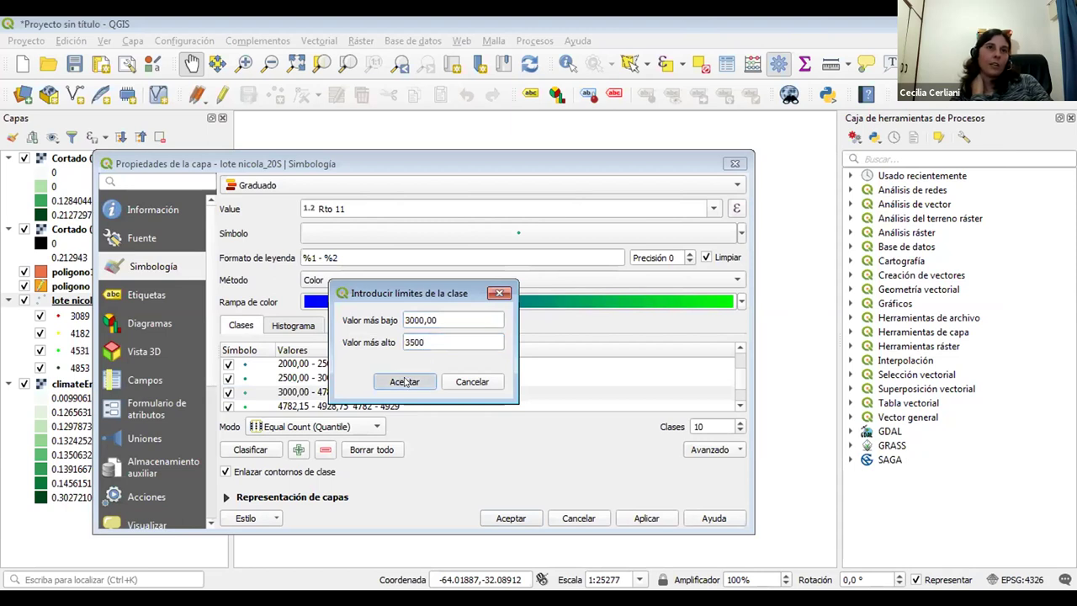
# Step: Set the upper limit of the eighth class, which starts at 3500, to 4000
pyautogui.doubleClick(300, 407)
pyautogui.click(440, 339)
pyautogui.press('BackSpace')
pyautogui.press('BackSpace')
pyautogui.press('BackSpace')
pyautogui.press('BackSpace')
pyautogui.press('BackSpace')
pyautogui.press('BackSpace')
pyautogui.press('BackSpace')
pyautogui.write('4000')
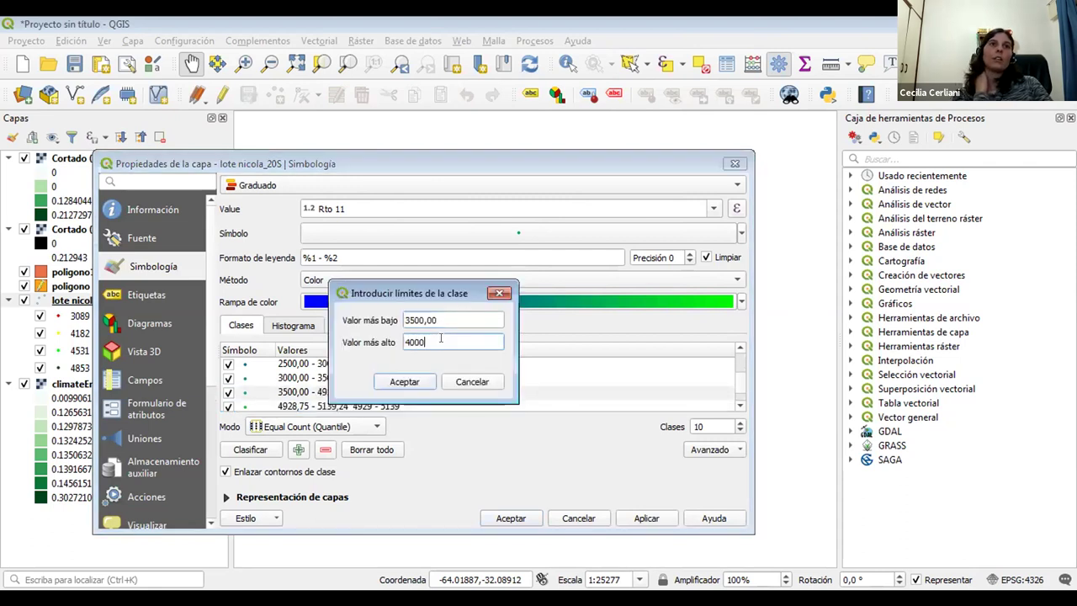
pyautogui.click(404, 382)
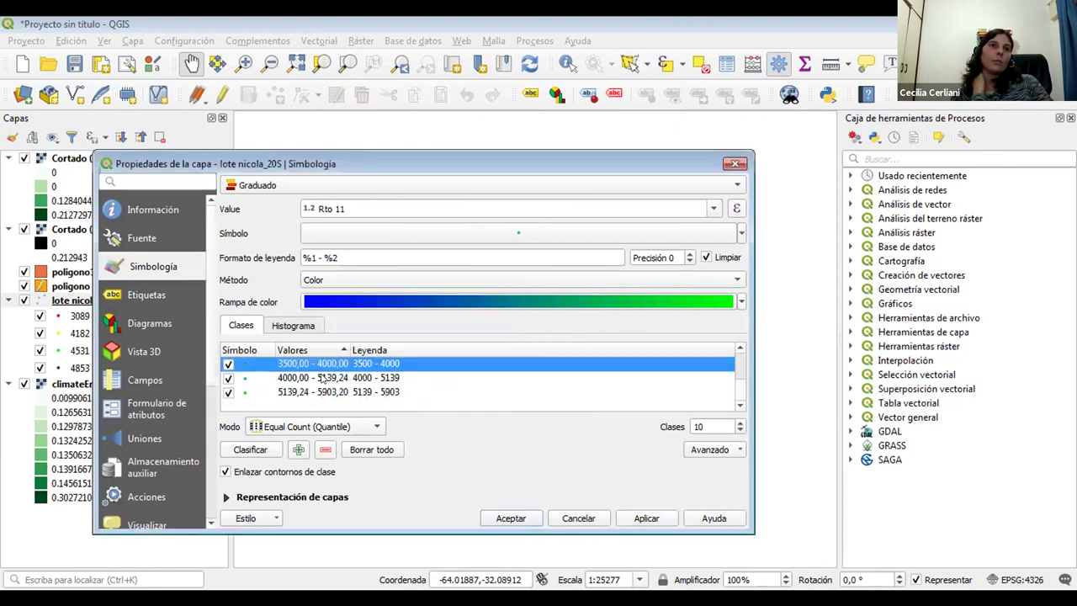
# Step: Set the upper limit of the ninth class, which starts at 4000, to 4500
pyautogui.doubleClick(404, 376)
pyautogui.tripleClick(450, 339)
pyautogui.press('BackSpace')
pyautogui.write('4500')
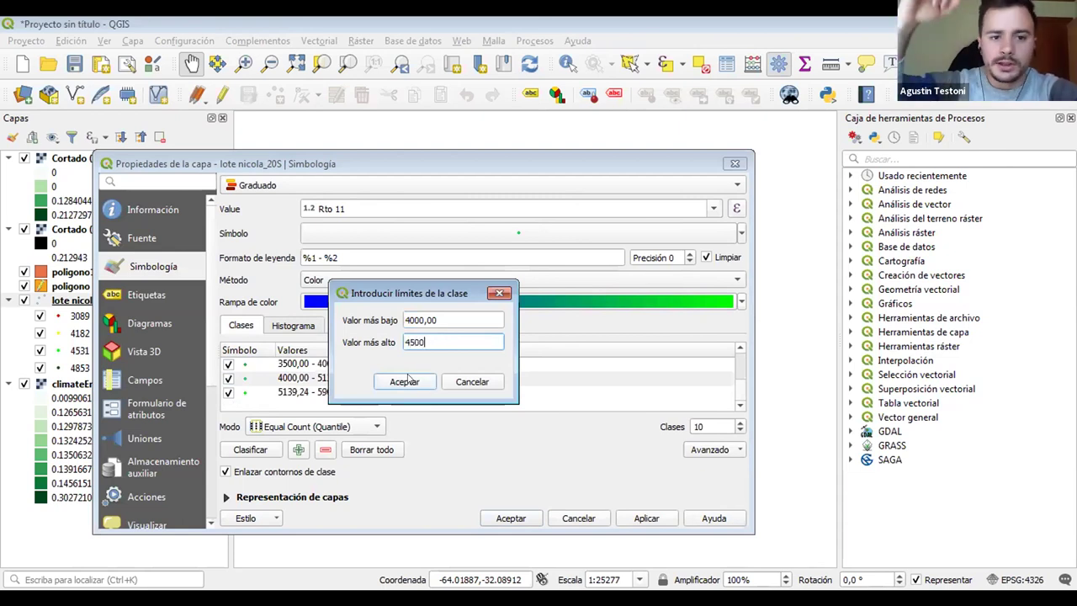
pyautogui.click(404, 382)
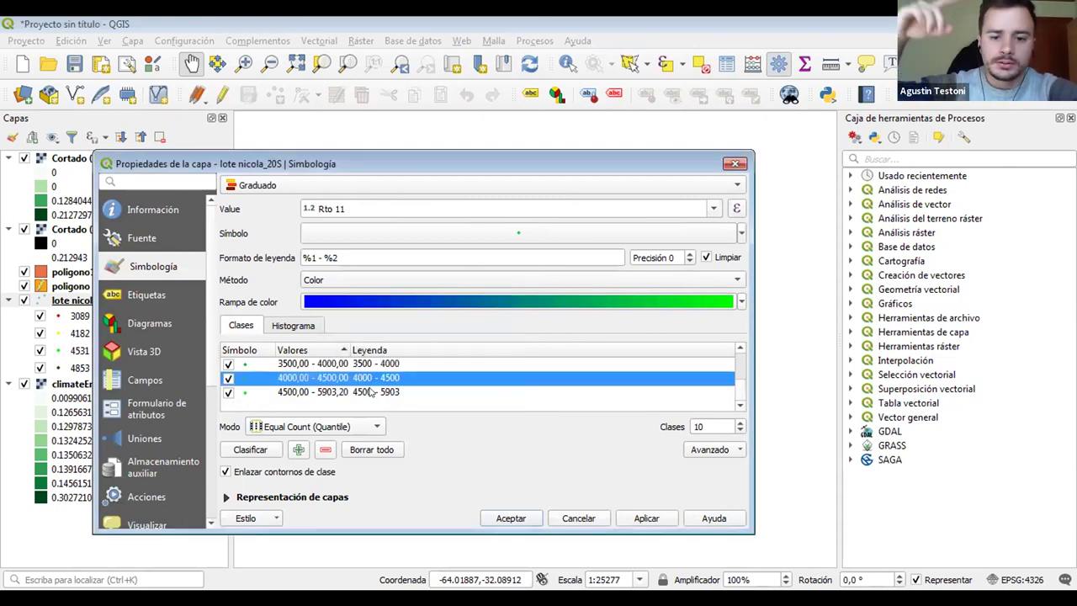
# Step: Set the upper limit of the tenth class, which starts at 4500, to 5000
pyautogui.doubleClick(310, 395)
pyautogui.click(446, 340)
pyautogui.press('BackSpace')
pyautogui.press('BackSpace')
pyautogui.press('BackSpace')
pyautogui.press('BackSpace')
pyautogui.press('BackSpace')
pyautogui.press('BackSpace')
pyautogui.press('BackSpace')
pyautogui.write('5000')
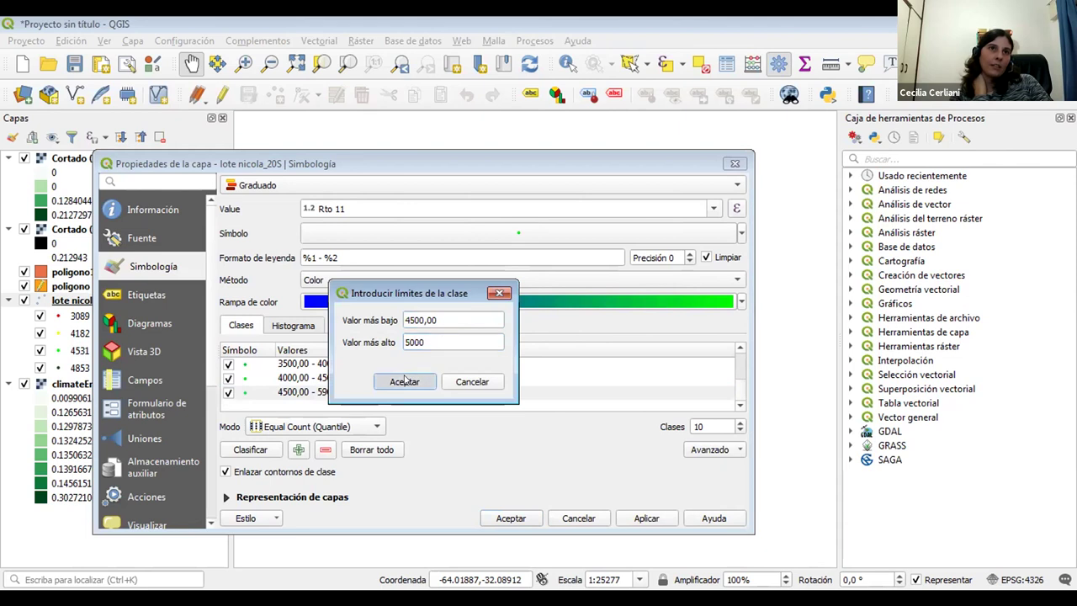
pyautogui.click(404, 381)
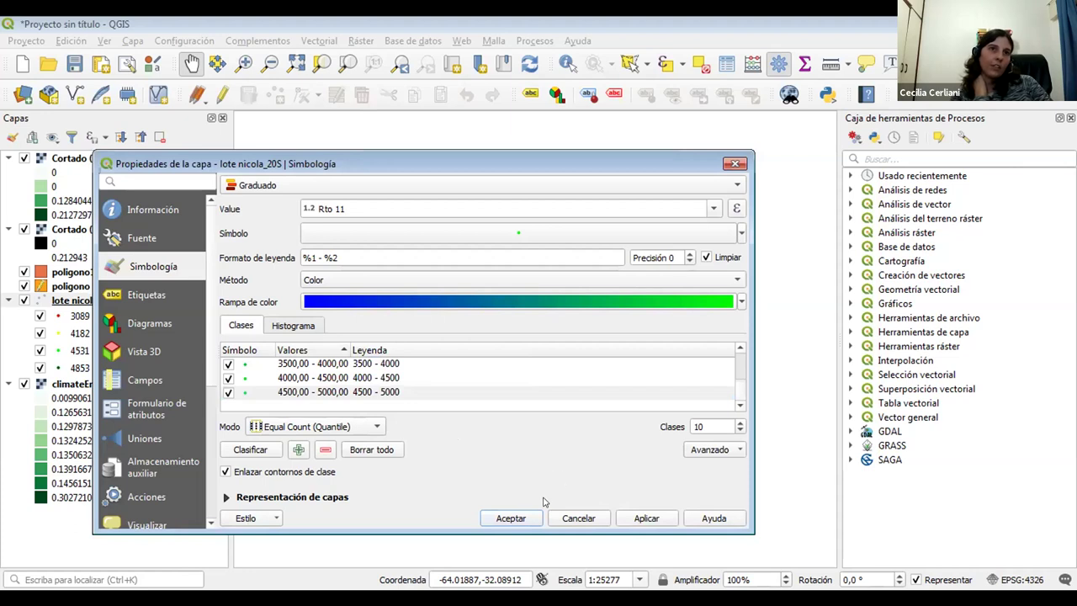
# Step: Save the layer style with all categories as the QML file estilos in the IAP folder on drive D
pyautogui.click(274, 516)
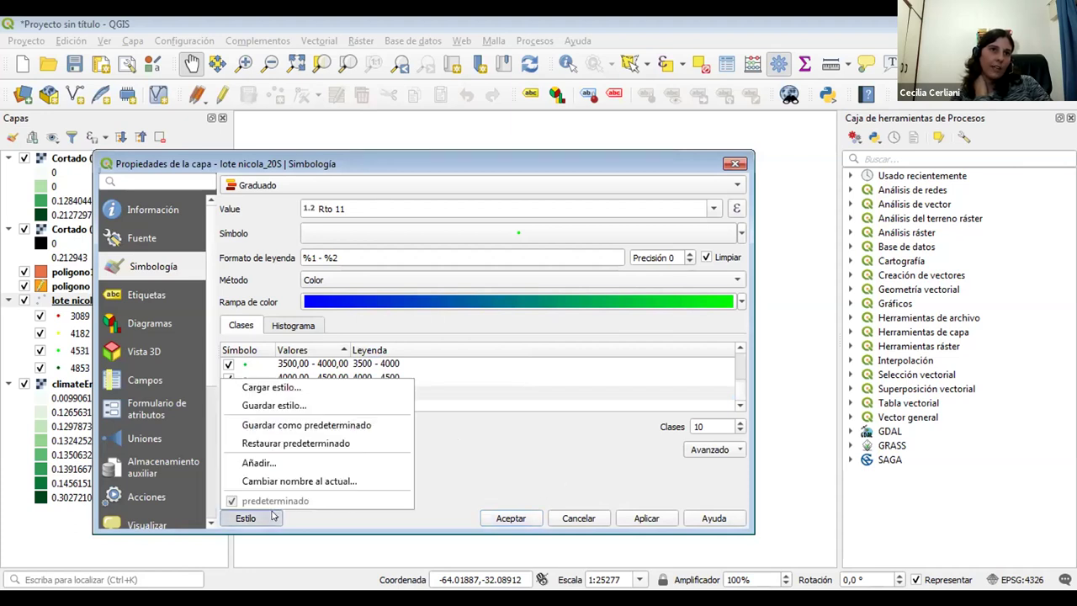
pyautogui.click(275, 405)
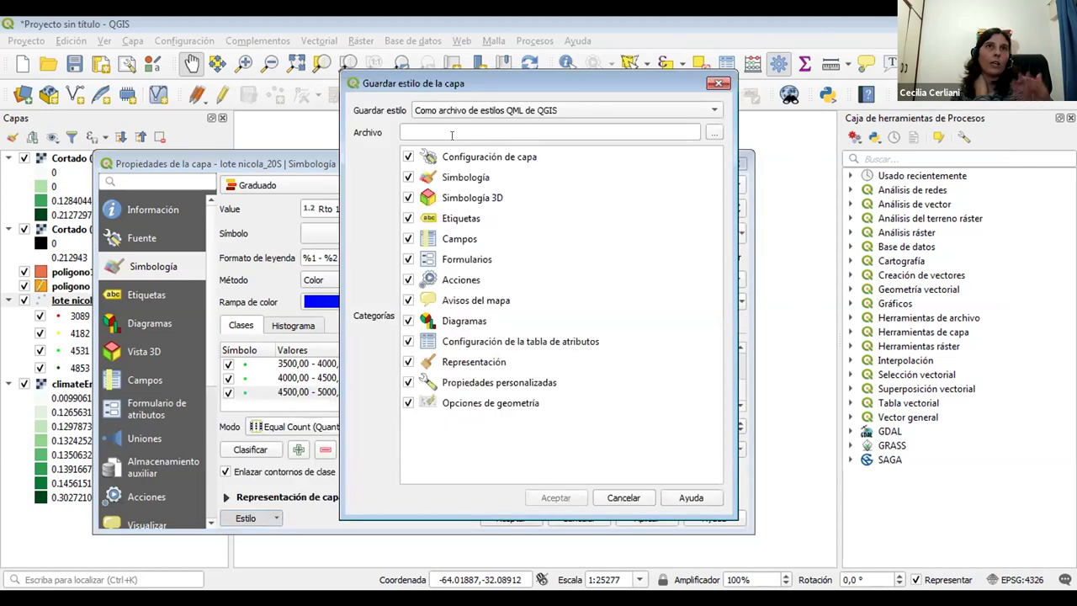
pyautogui.click(712, 135)
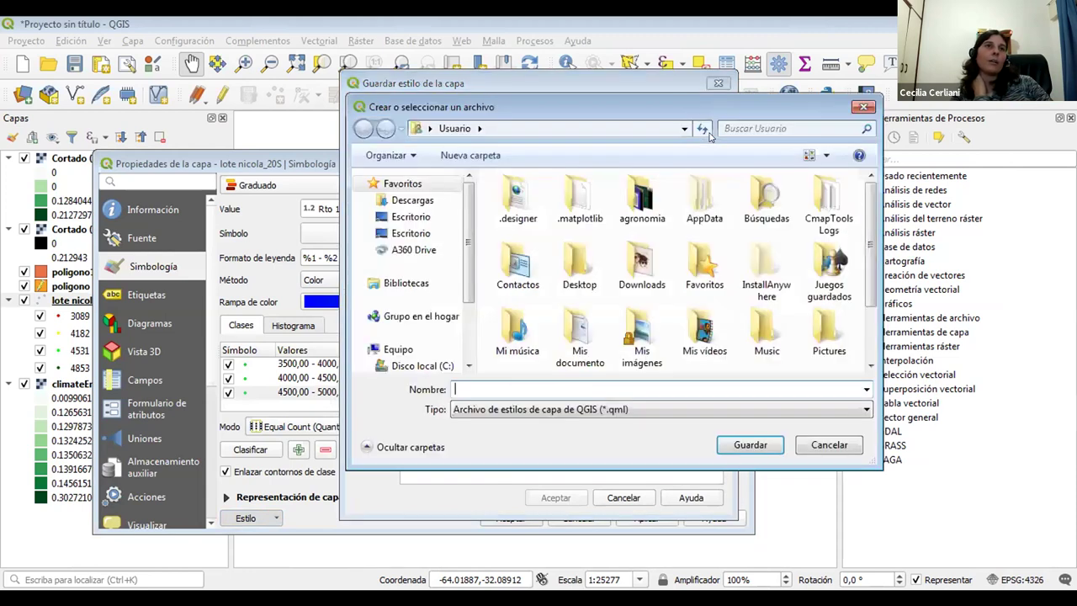
pyautogui.scroll(-1, 433, 338)
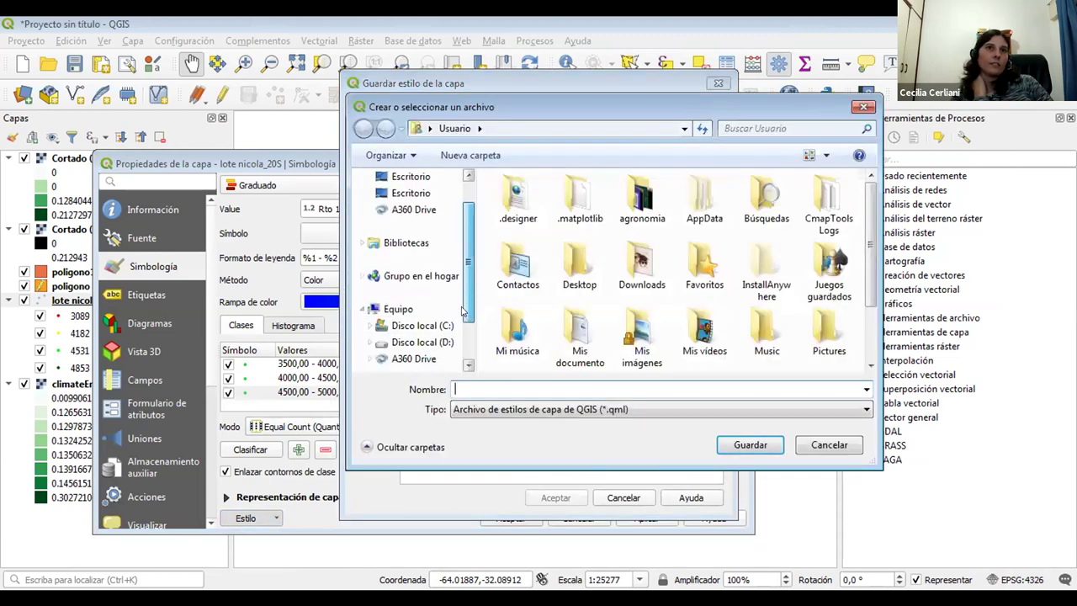
pyautogui.click(433, 340)
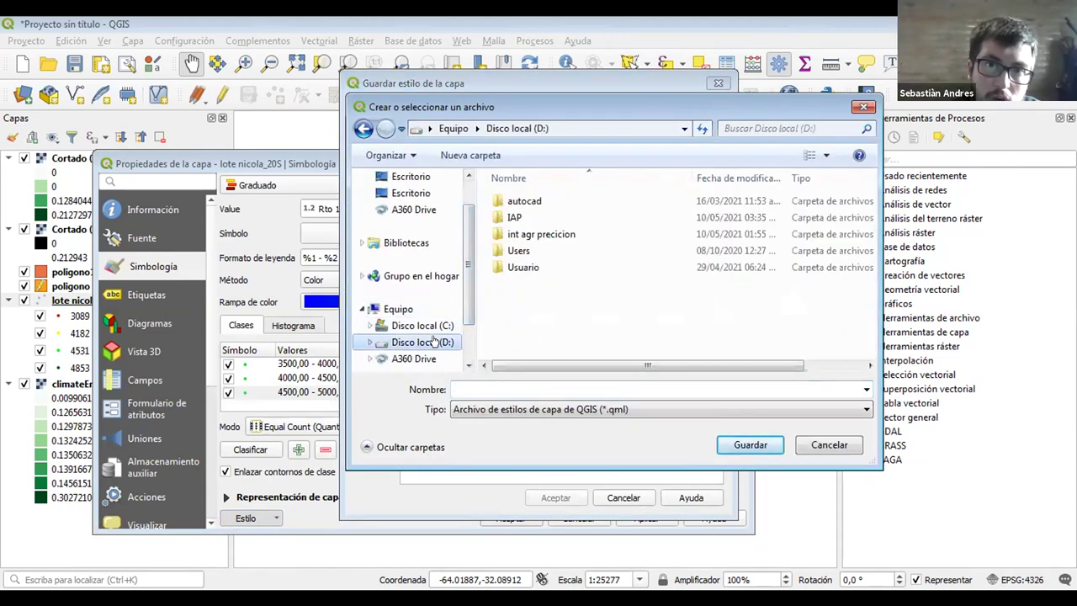
pyautogui.click(533, 220)
pyautogui.doubleClick(533, 221)
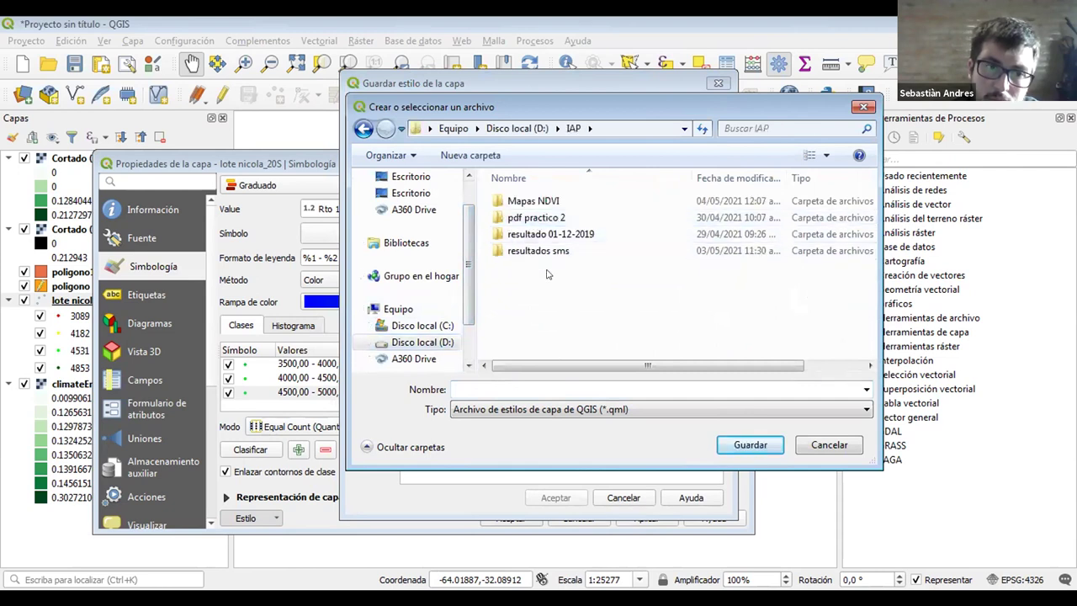
pyautogui.click(538, 389)
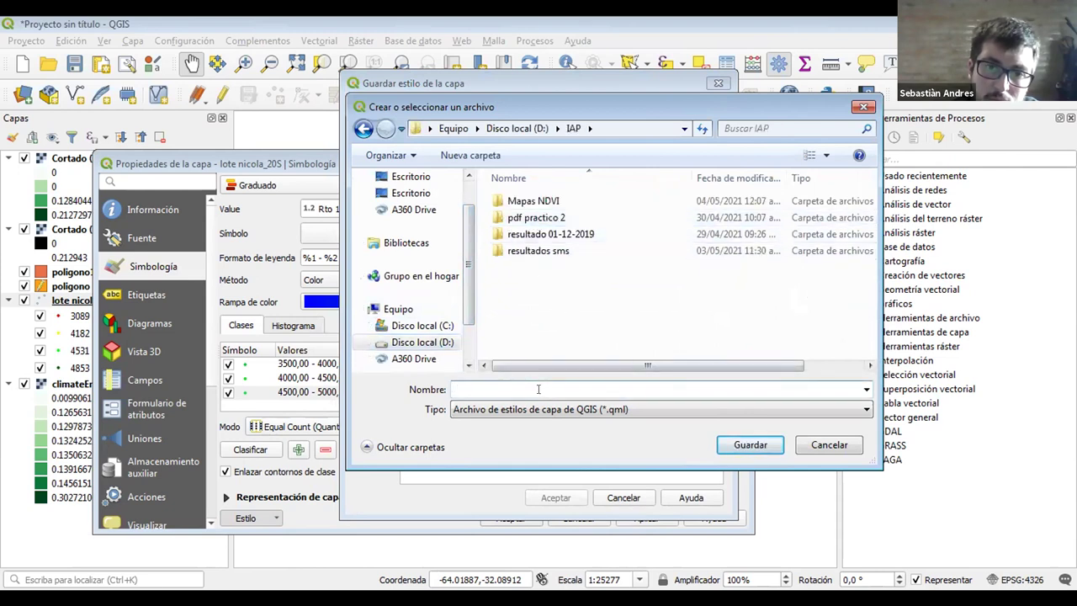
pyautogui.write('estilos')
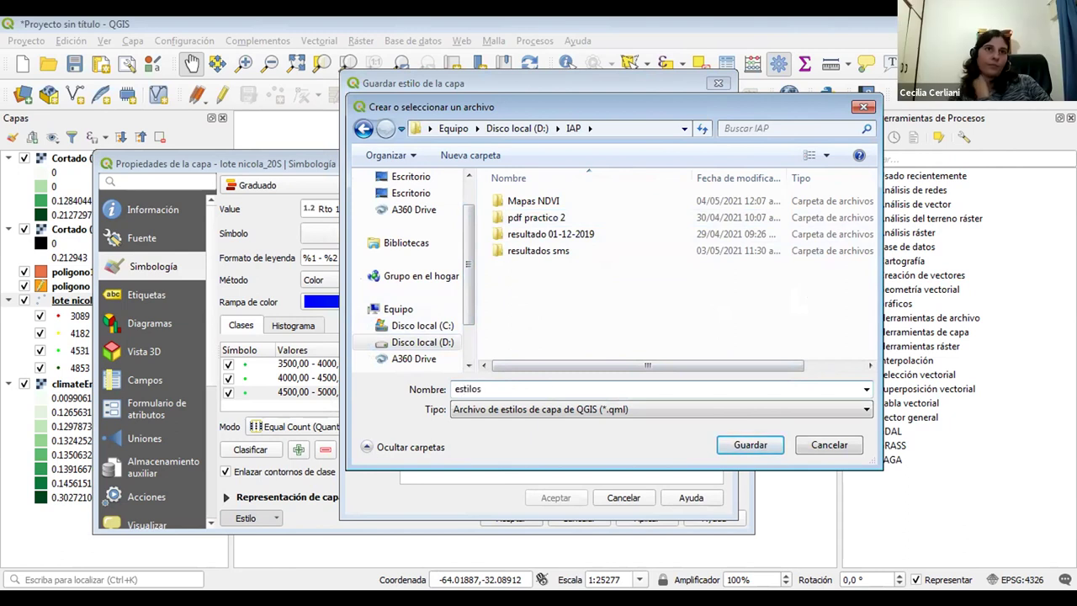
pyautogui.click(750, 446)
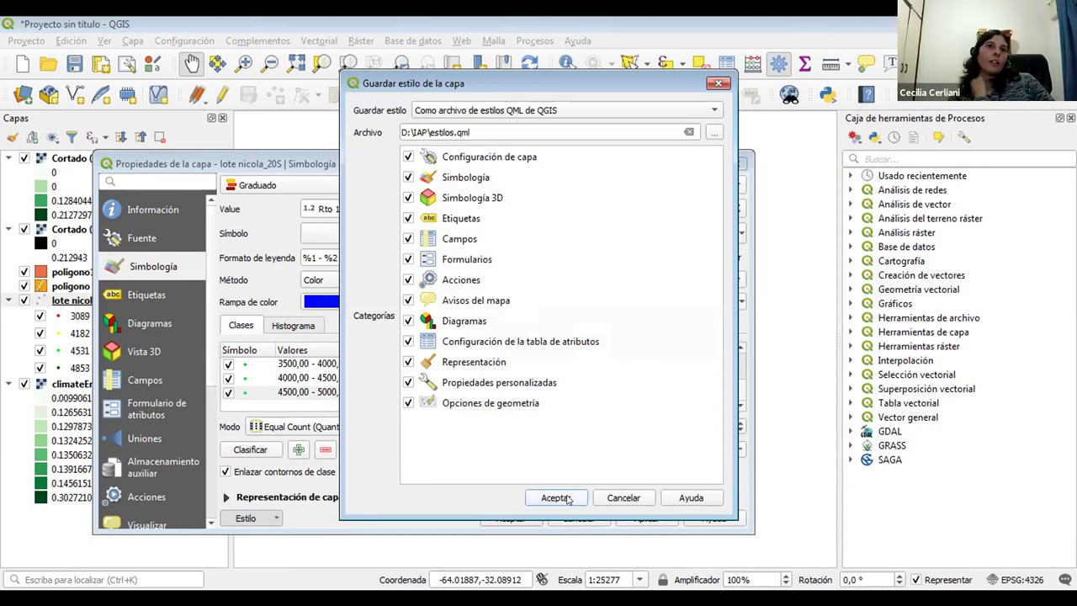
pyautogui.click(555, 497)
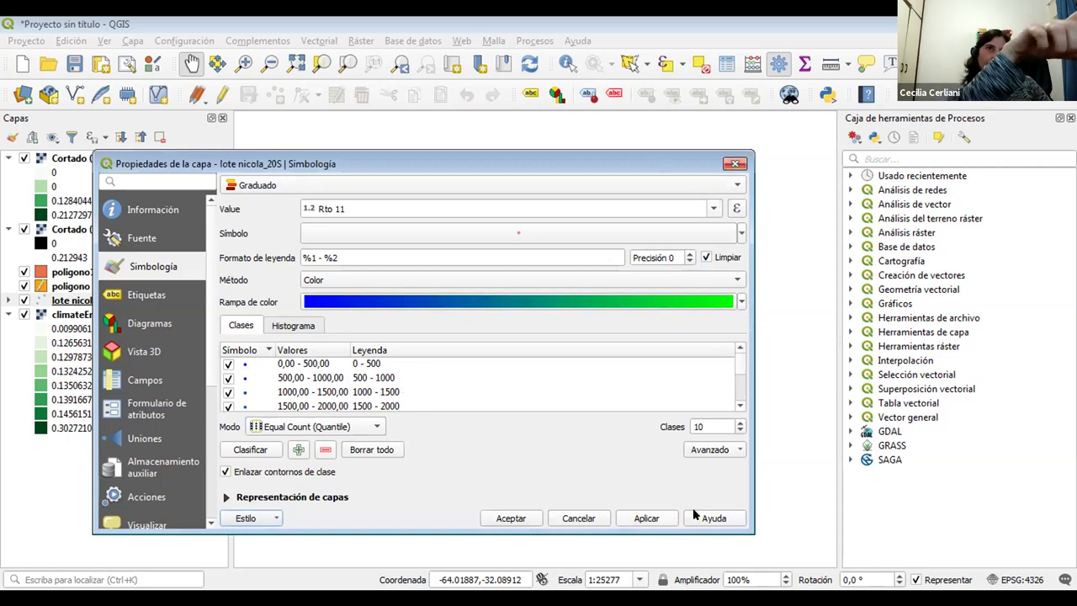
# Step: Apply the ten-class symbology to the lote nicola_20S layer and close its properties
pyautogui.click(647, 519)
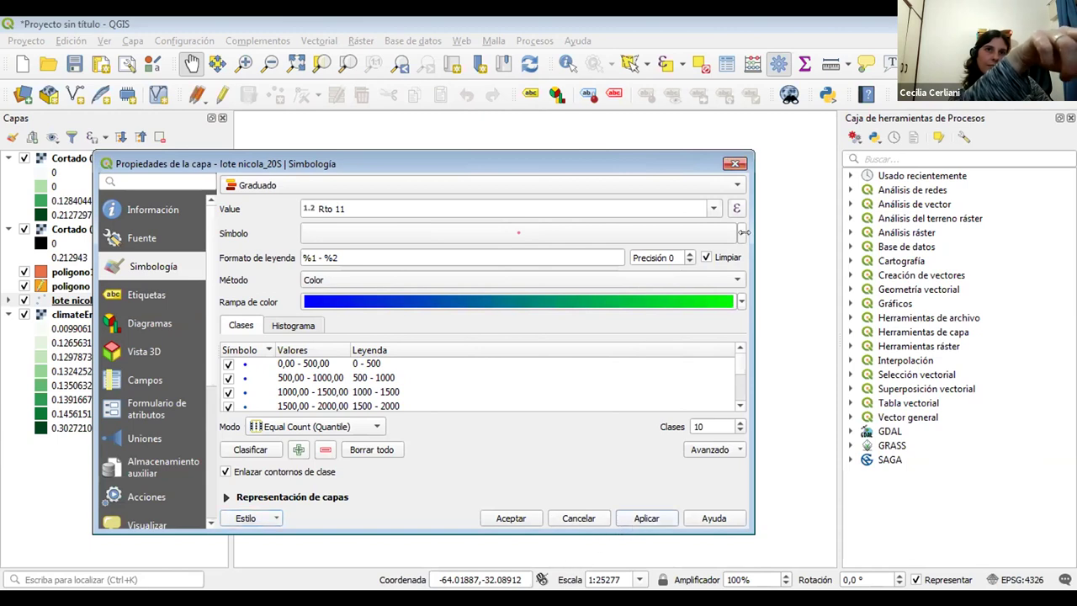
pyautogui.click(732, 163)
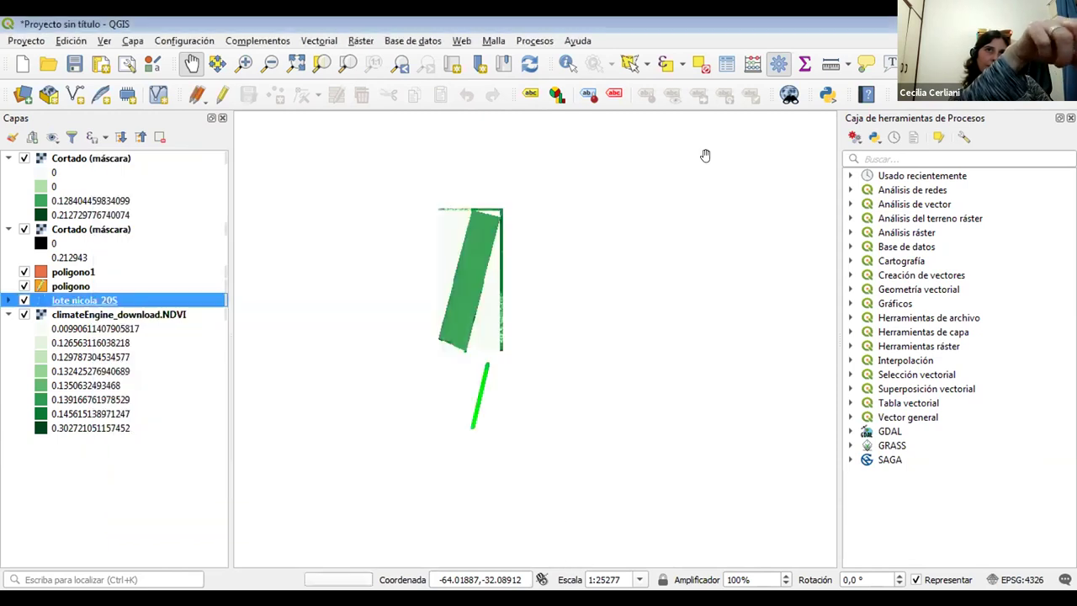
pyautogui.click(312, 301)
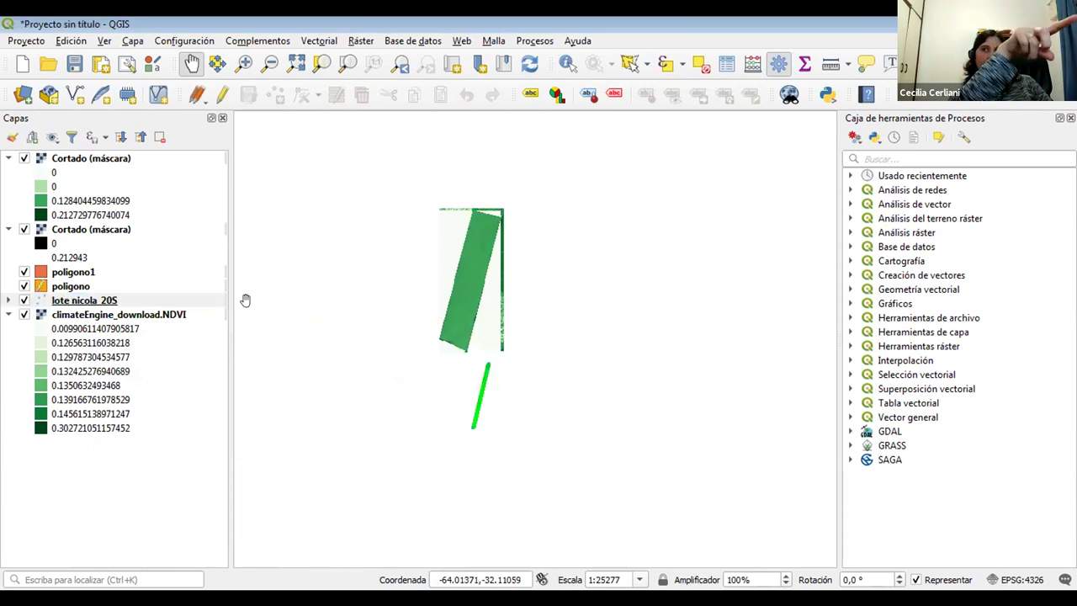
# Step: Hide the black-and-white Cortado (máscara), poligono1, poligono, lote nicola_20S and climateEngine_download.NDVI layers, leaving only the green clipped raster displayed
pyautogui.click(25, 229)
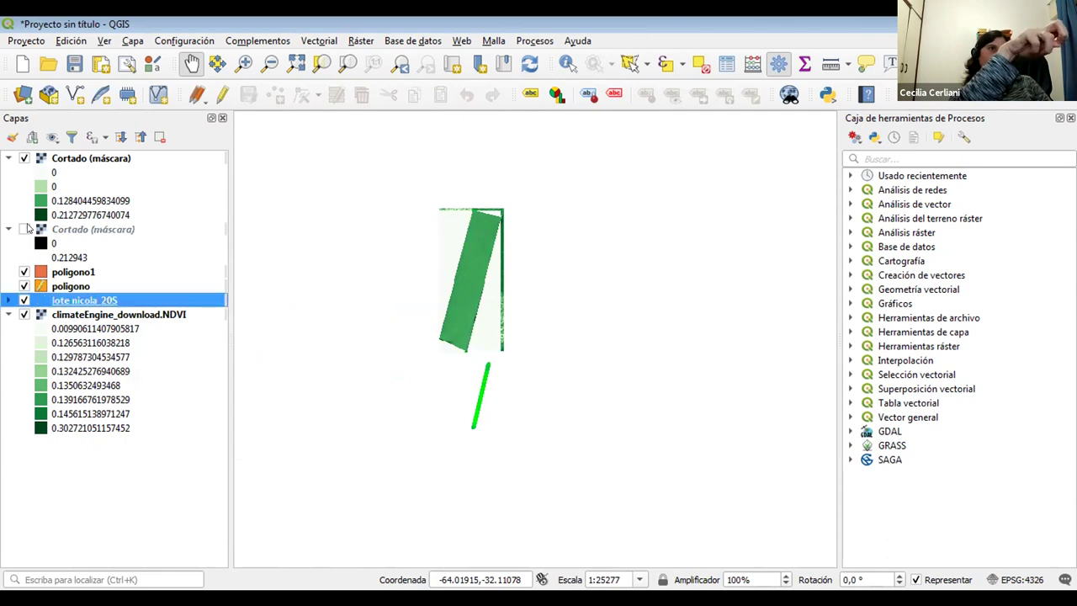
pyautogui.click(24, 229)
pyautogui.click(23, 230)
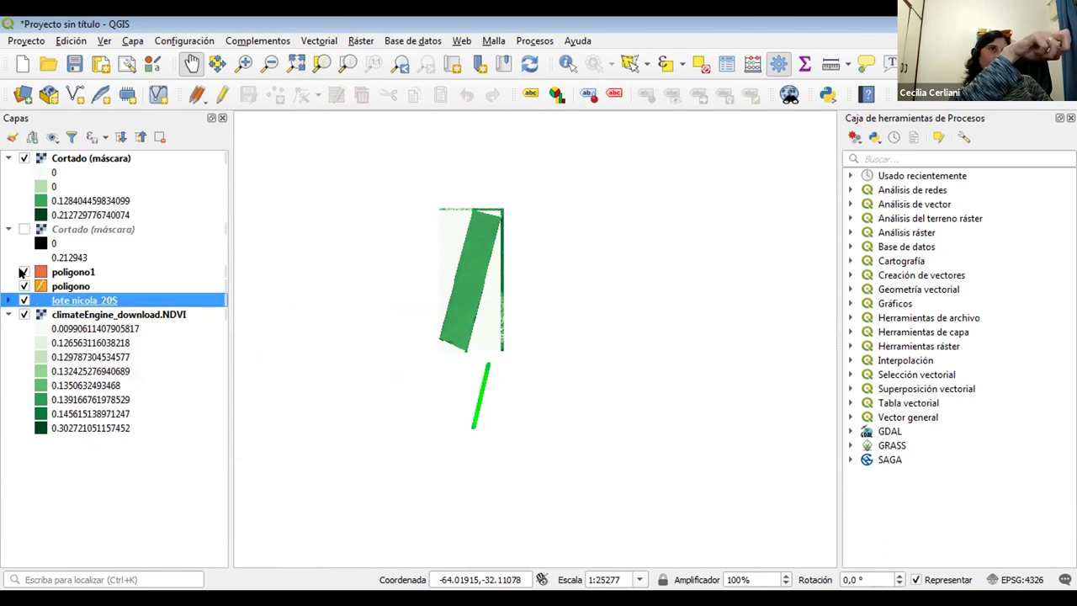
pyautogui.click(25, 272)
pyautogui.click(24, 286)
pyautogui.click(24, 300)
pyautogui.click(24, 314)
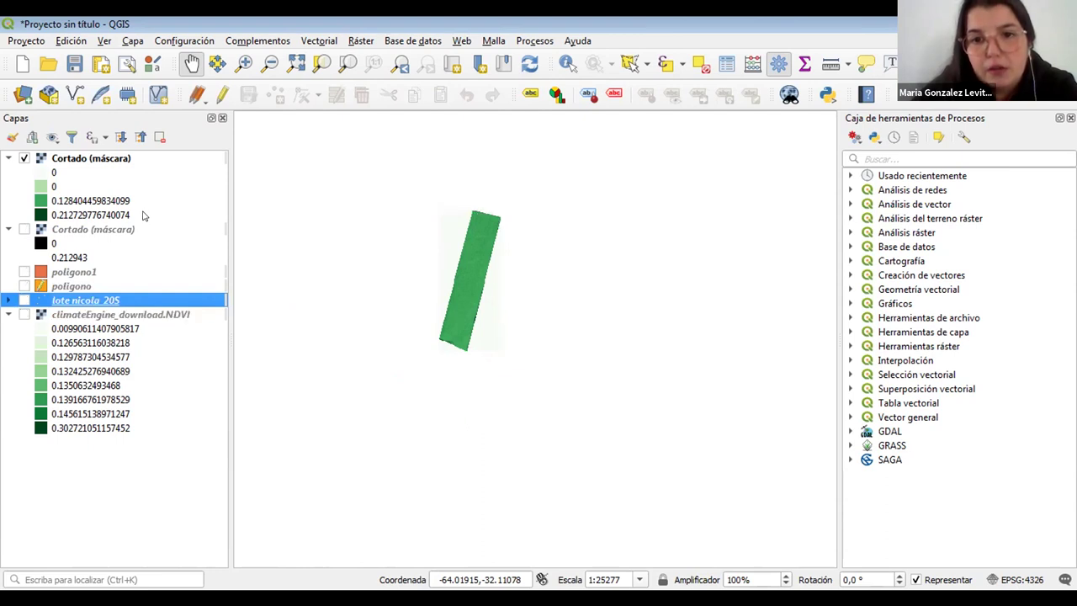
# Step: Hide both Cortado (máscara) rasters and display only the lote nicola_20S point layer on the map
pyautogui.click(105, 160)
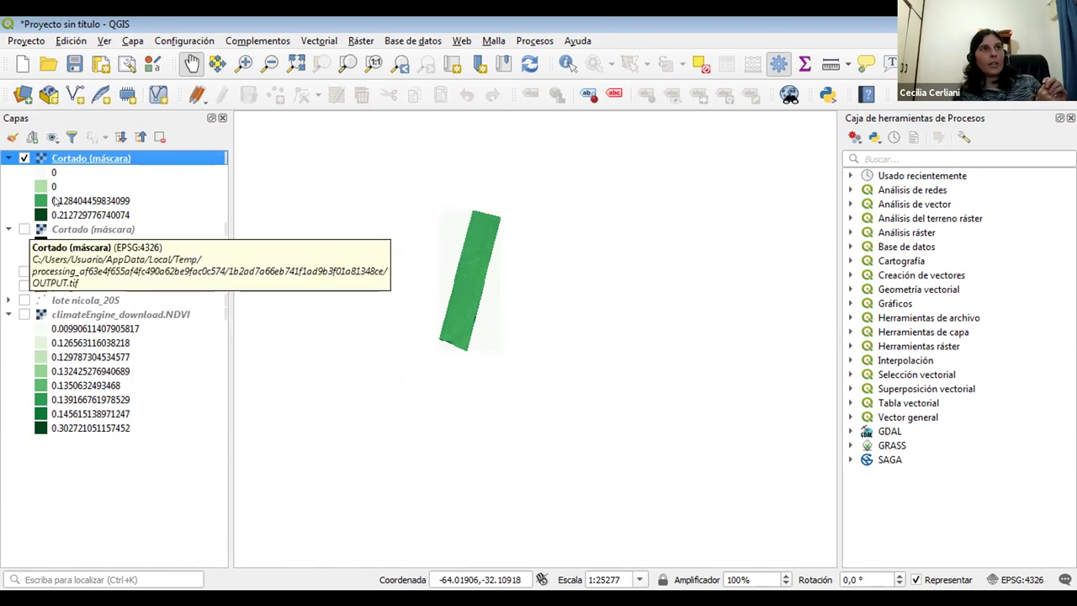
pyautogui.click(23, 158)
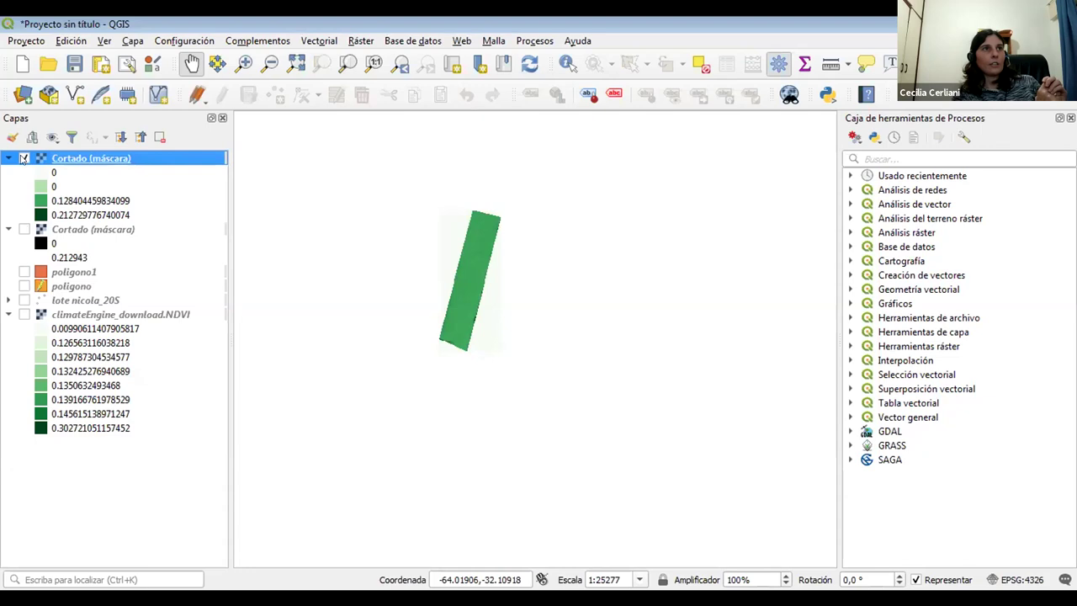
pyautogui.click(23, 229)
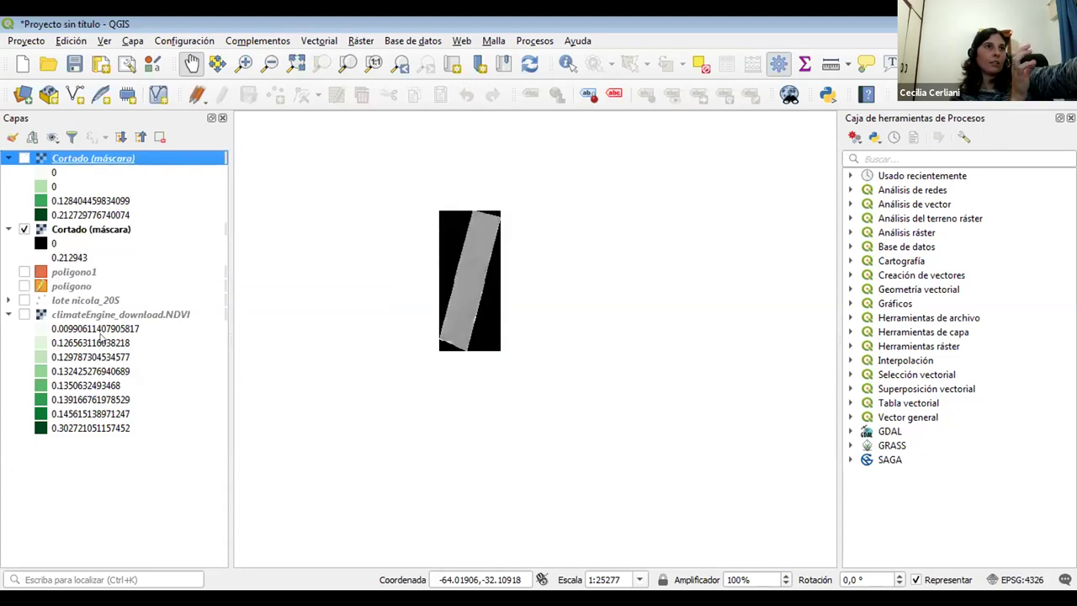
pyautogui.click(24, 300)
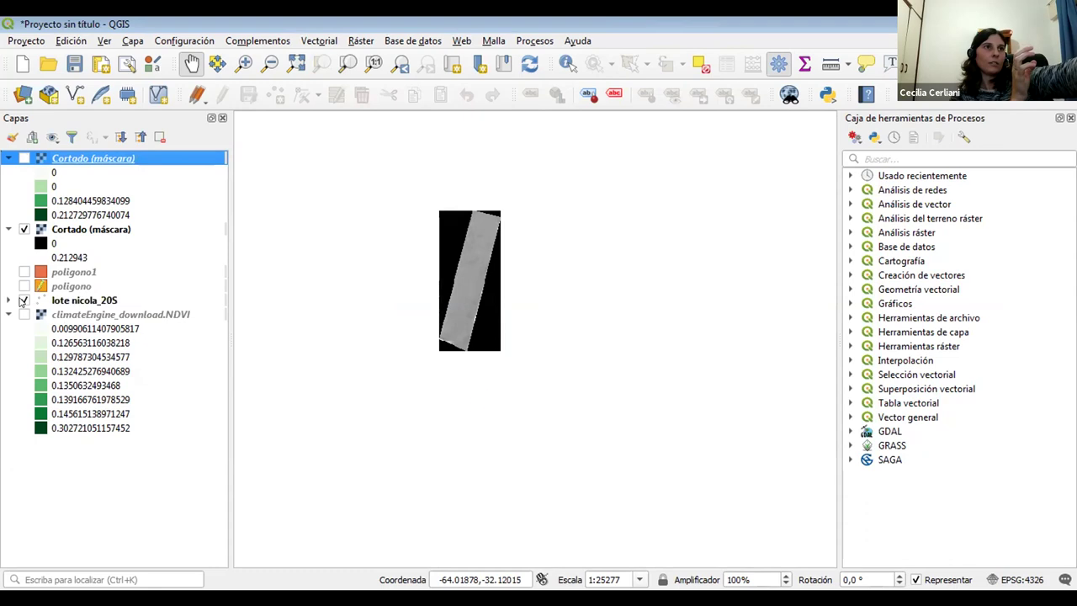
pyautogui.click(24, 230)
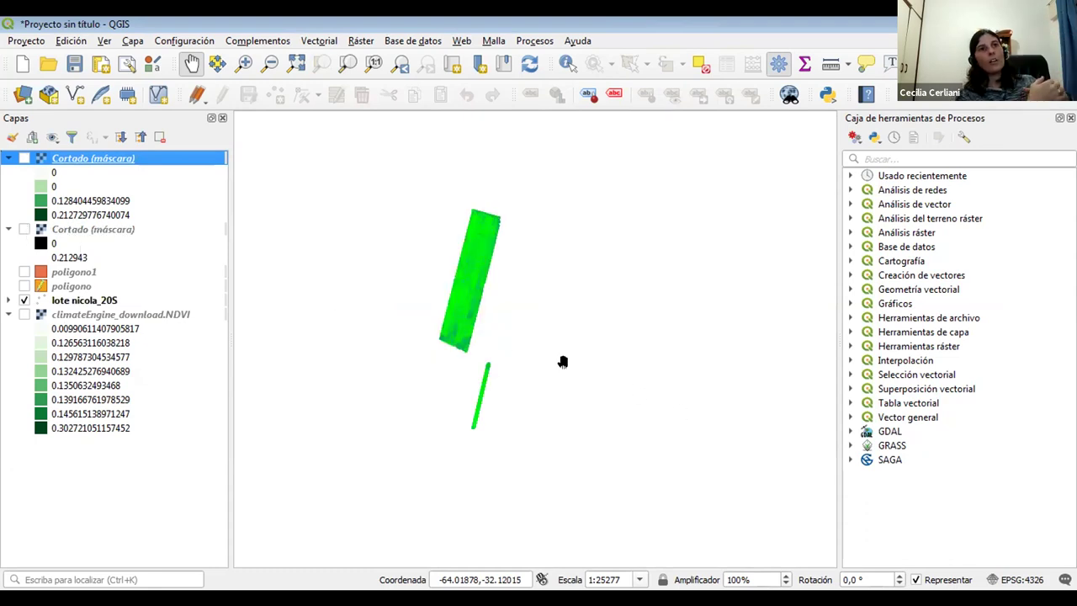
# Step: Examine the class colours of the lote nicola_20S yield points up close across the field
pyautogui.scroll(1, 563, 362)
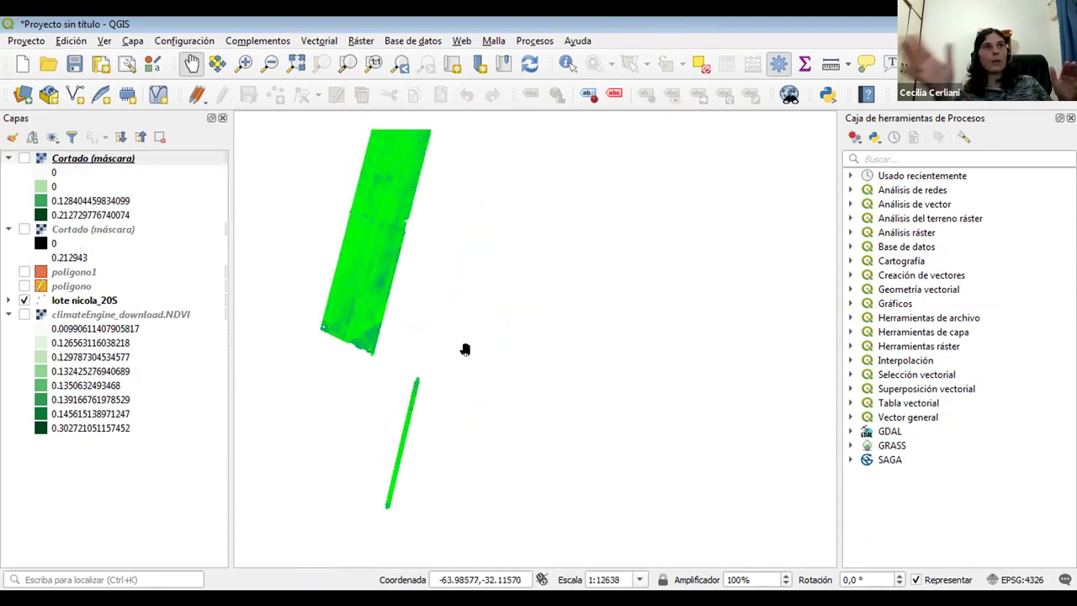
pyautogui.moveTo(463, 351); pyautogui.dragTo(523, 457)
pyautogui.moveTo(479, 379); pyautogui.dragTo(637, 481)
pyautogui.scroll(1, 637, 480)
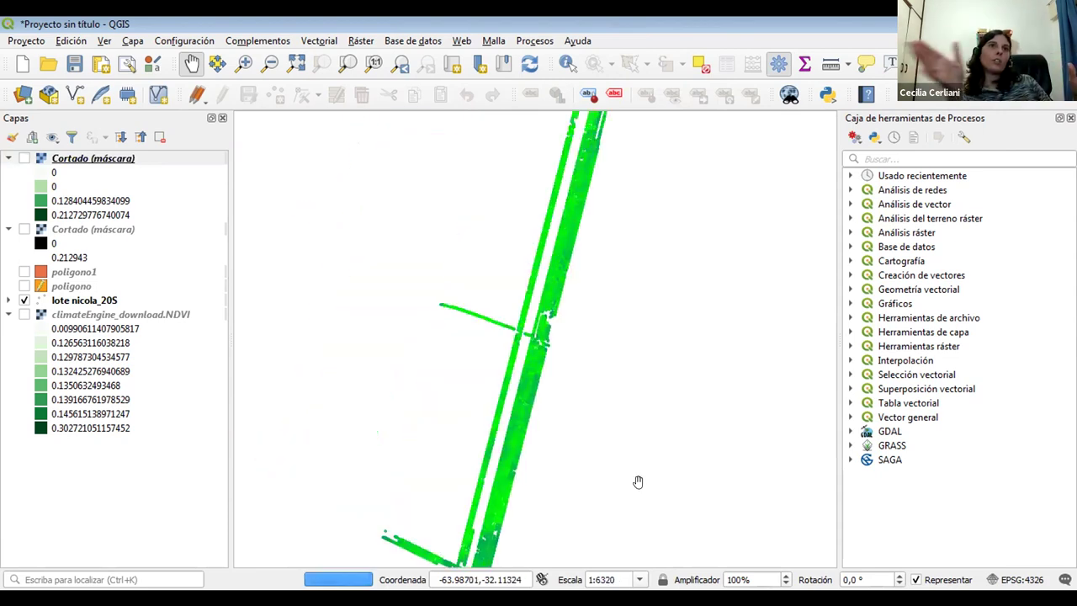